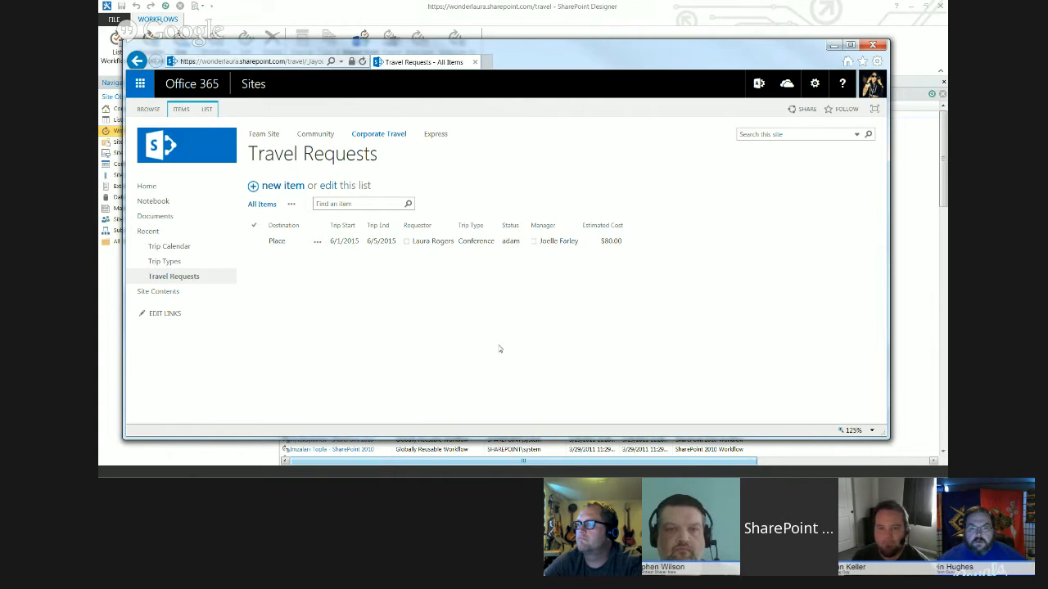
- Start a new travel request with destination Hawaii, trip start 6/11/2015 and trip end 6/18/2015
click(282, 187)
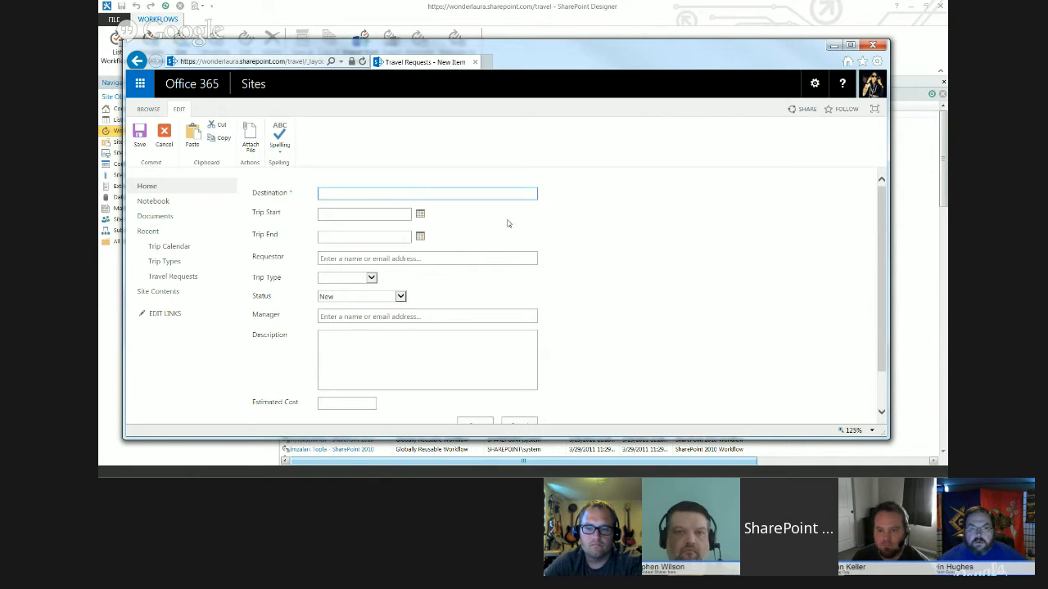
text(Hawaii)
click(419, 214)
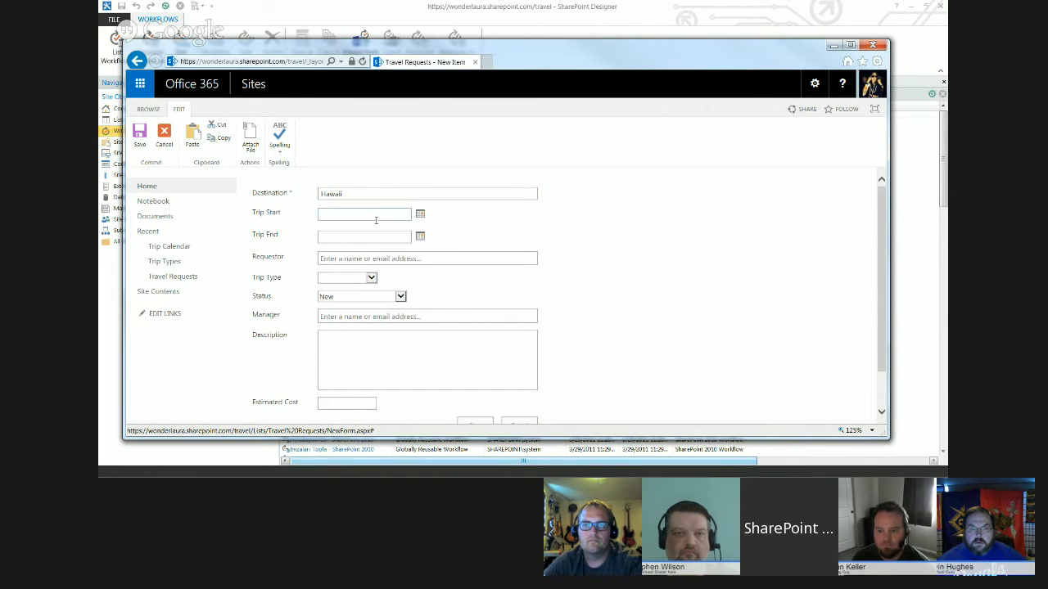
click(390, 271)
click(419, 237)
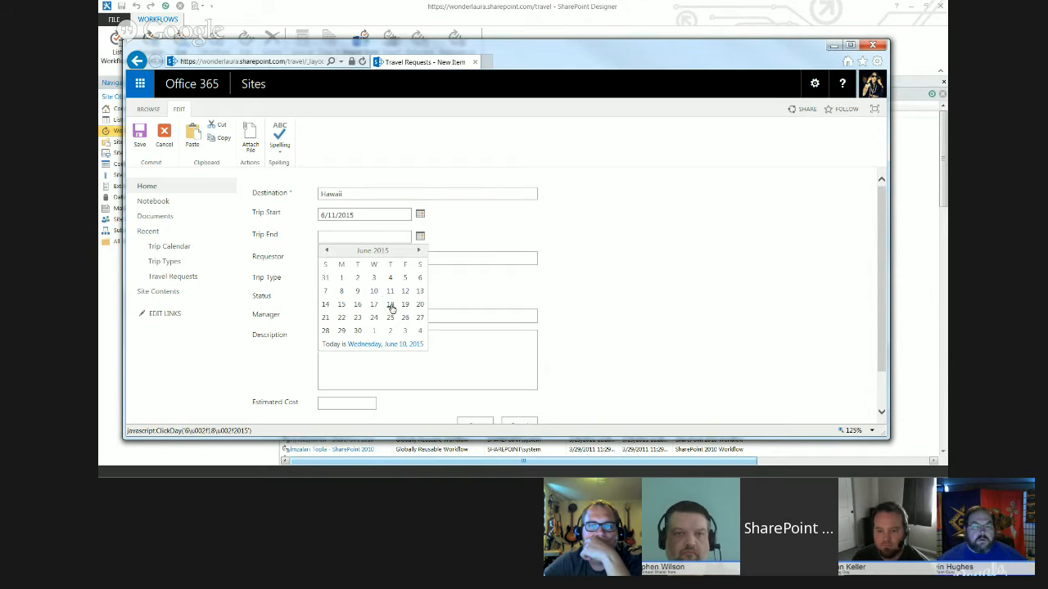
click(390, 304)
- Fill in the requestor's and manager's names on the request and set the trip type to Conference
click(354, 258)
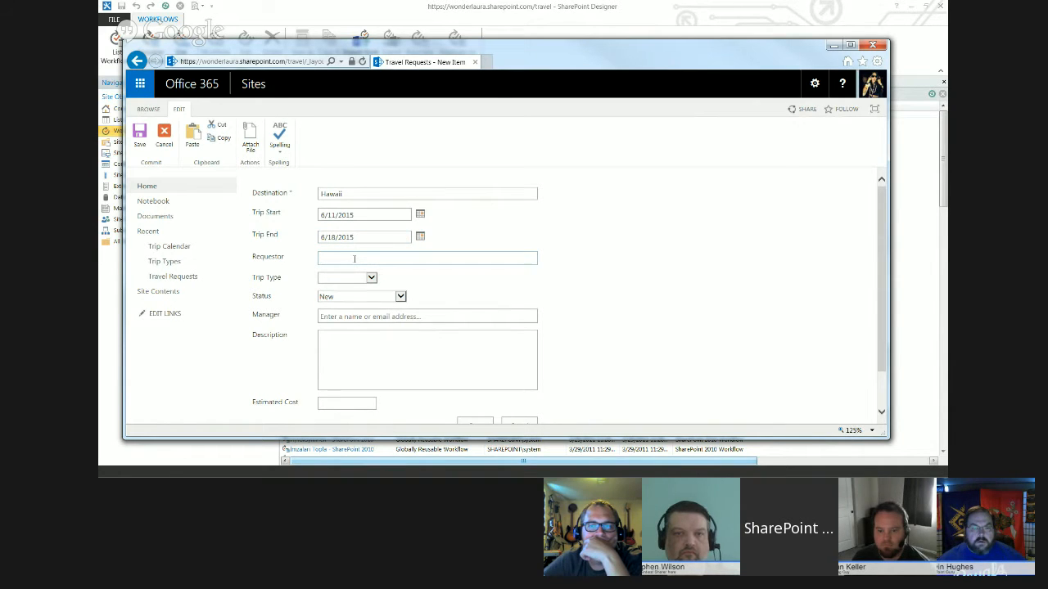
text(la)
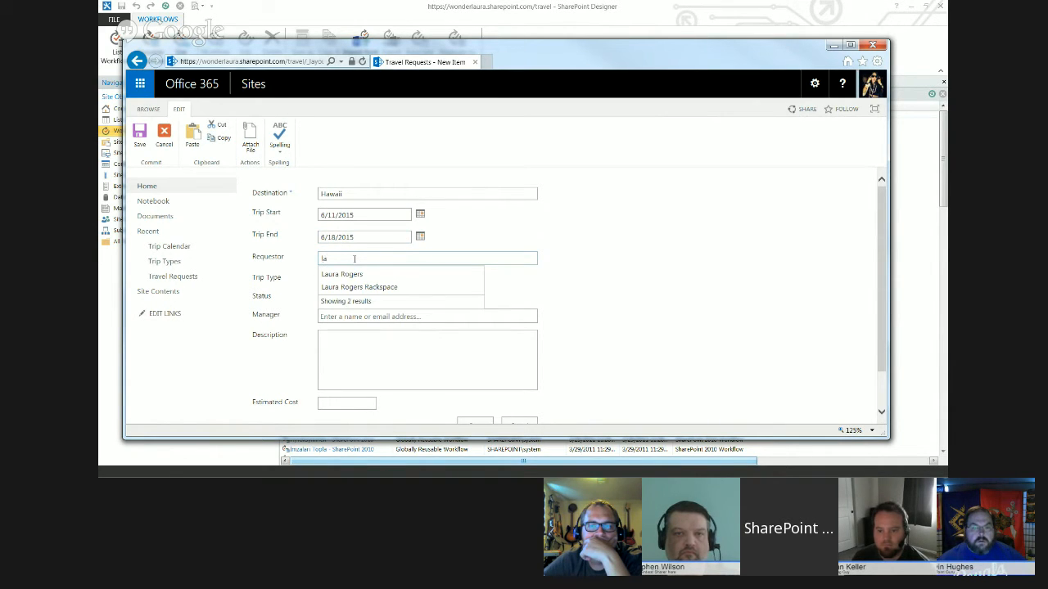
click(357, 276)
click(357, 279)
click(352, 288)
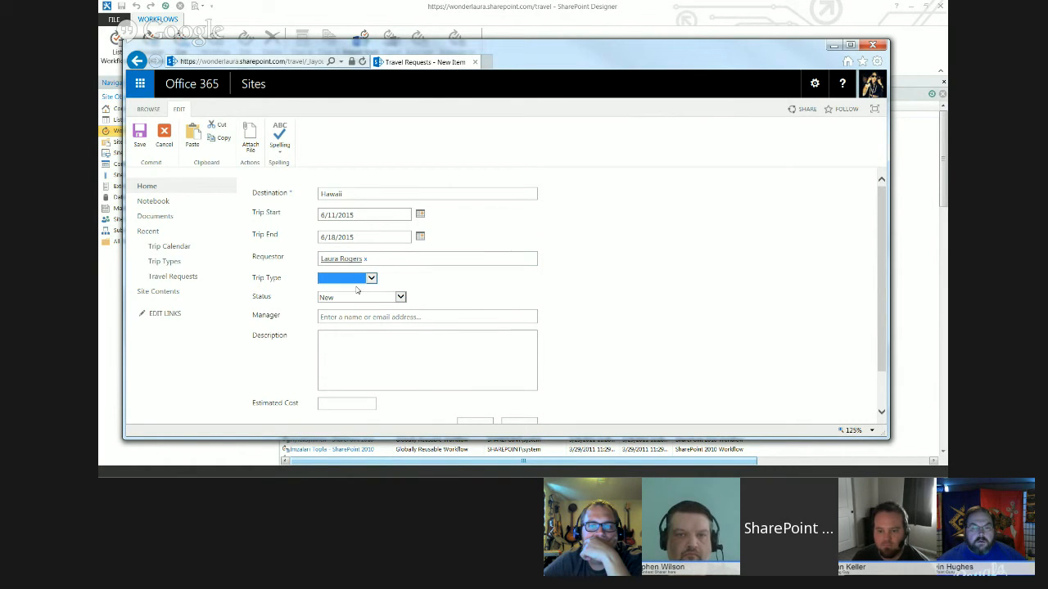
click(338, 317)
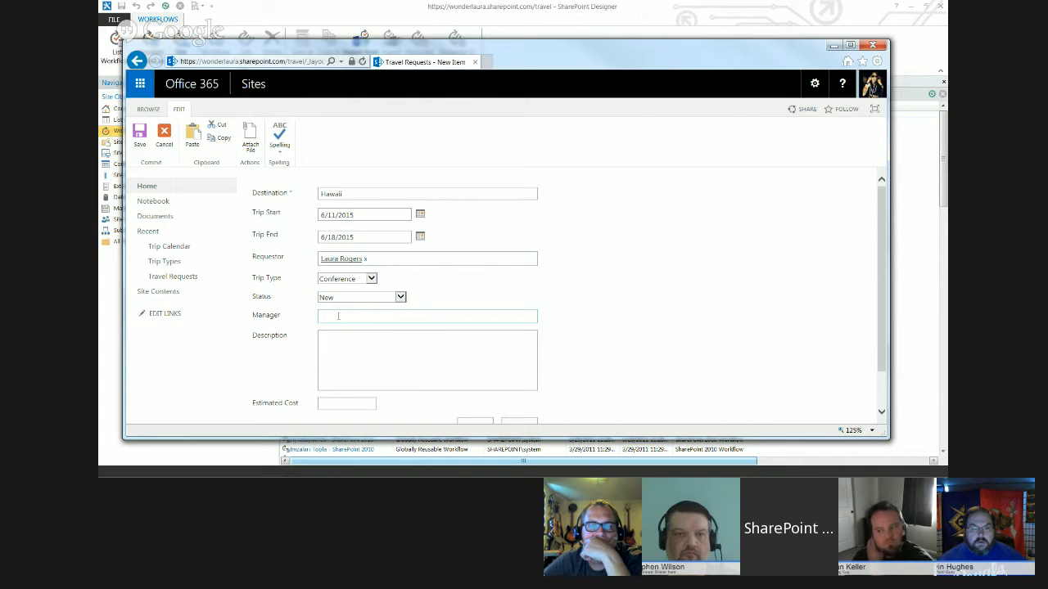
text(ke)
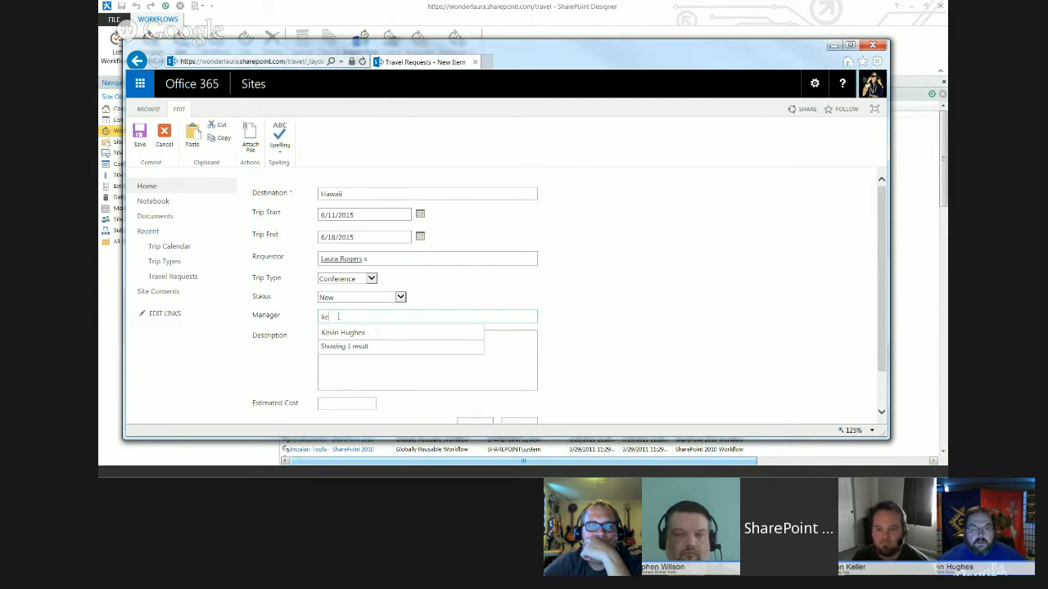
click(344, 332)
- Set the request's estimated cost to 777 and save it to the list
click(342, 405)
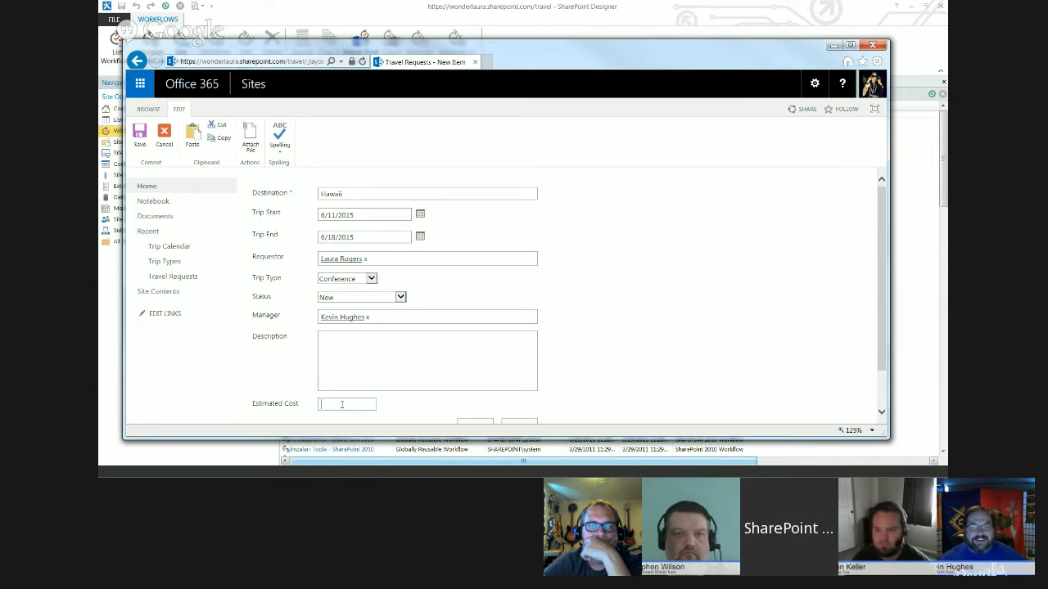
text(777)
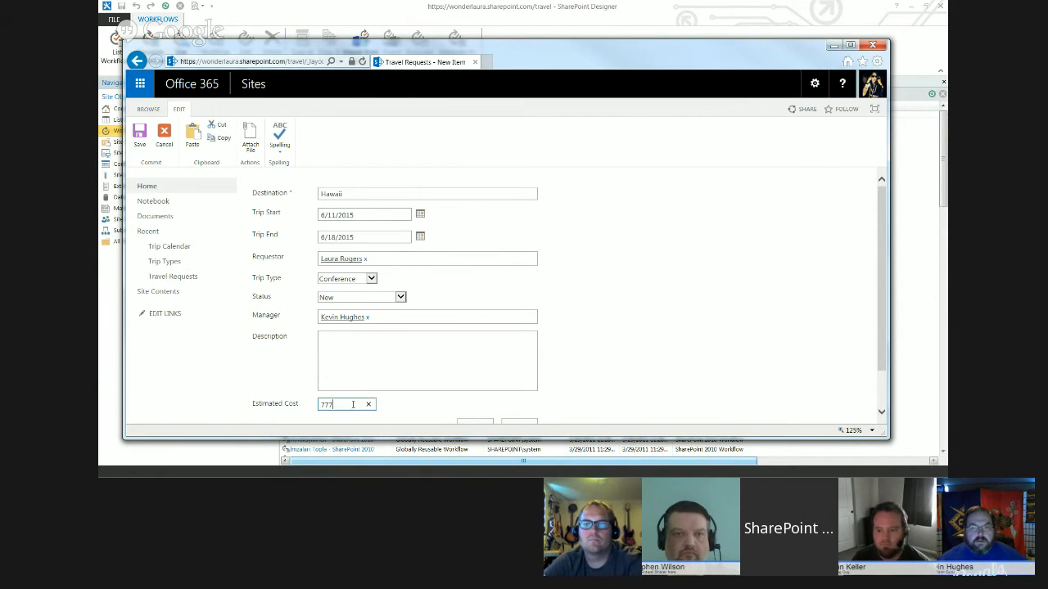
scroll(884, 390, down, 2)
click(477, 379)
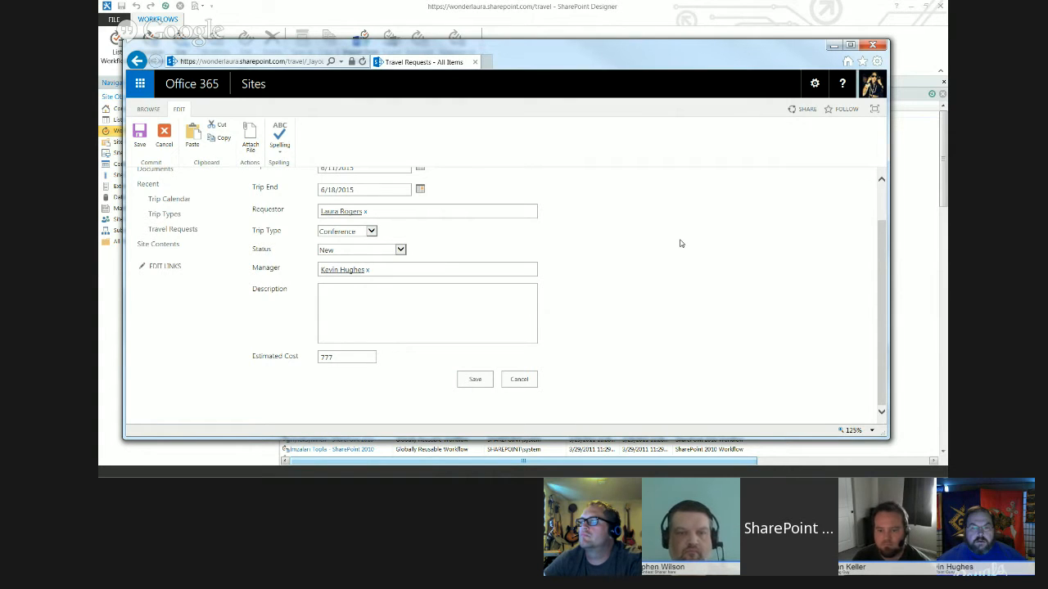
- Edit the Place request and set its status to Manager Approval Step
click(506, 245)
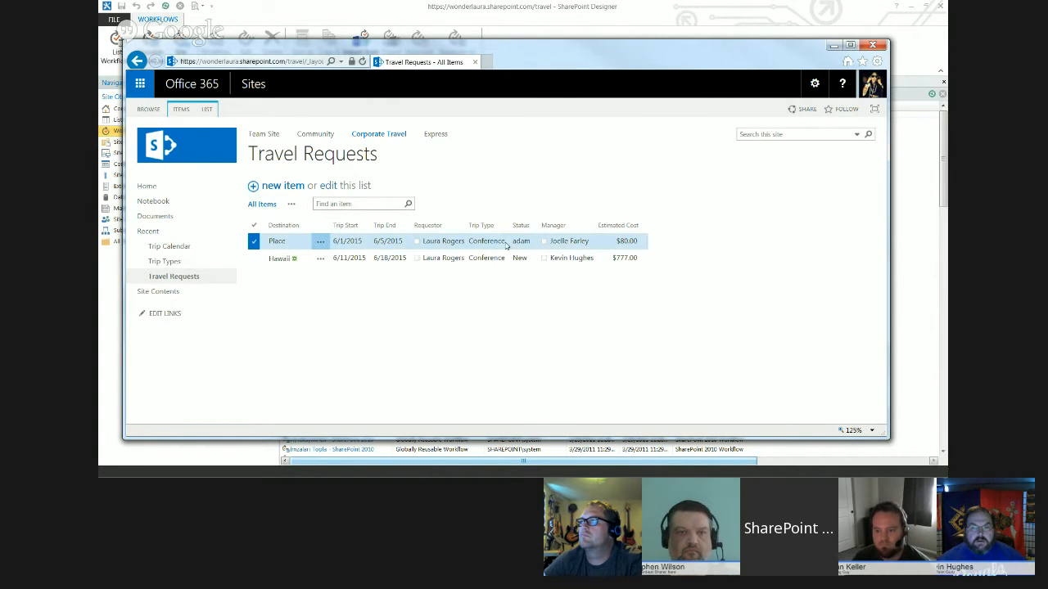
click(185, 110)
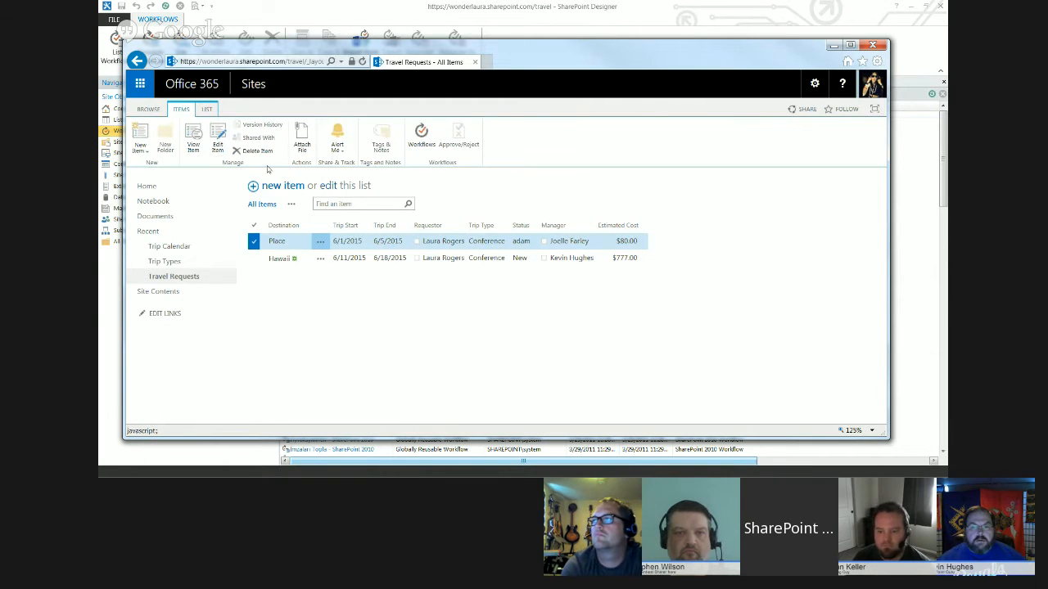
click(399, 299)
click(354, 313)
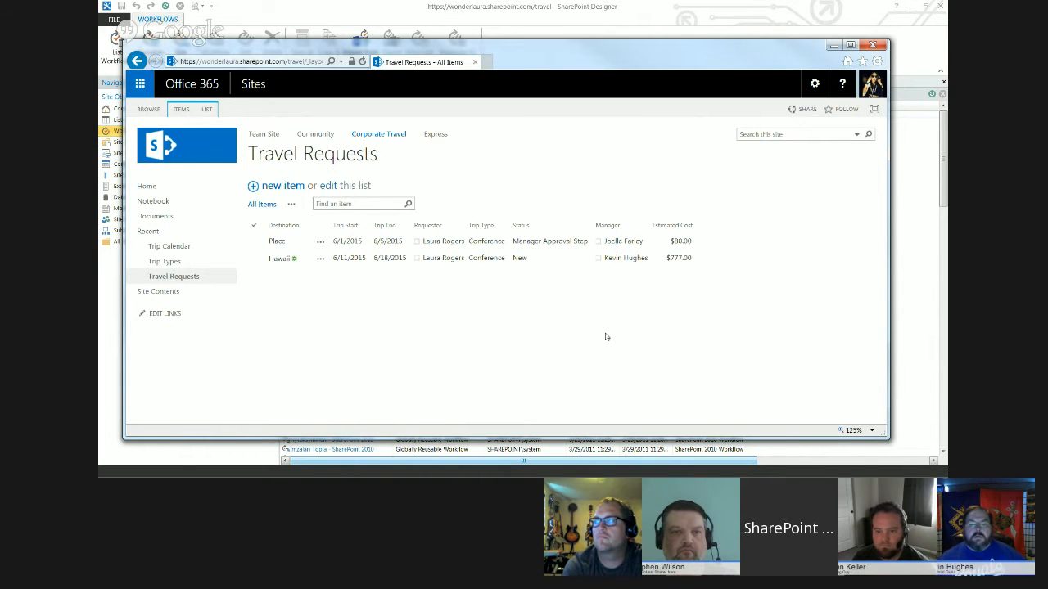
- Select the Hawaii request and open the settings of the Travel Requests list
click(536, 259)
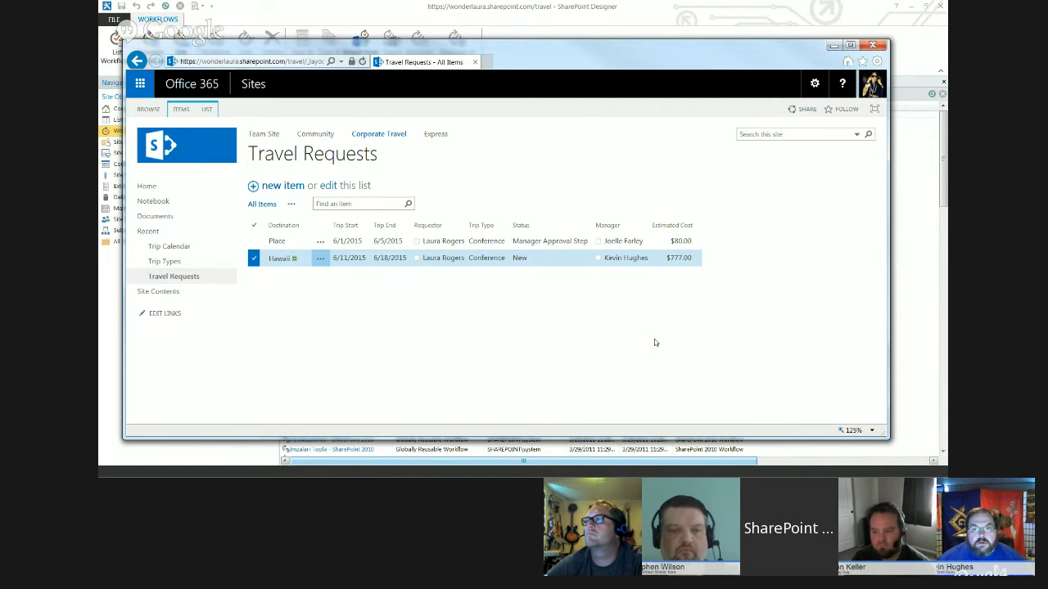
click(207, 111)
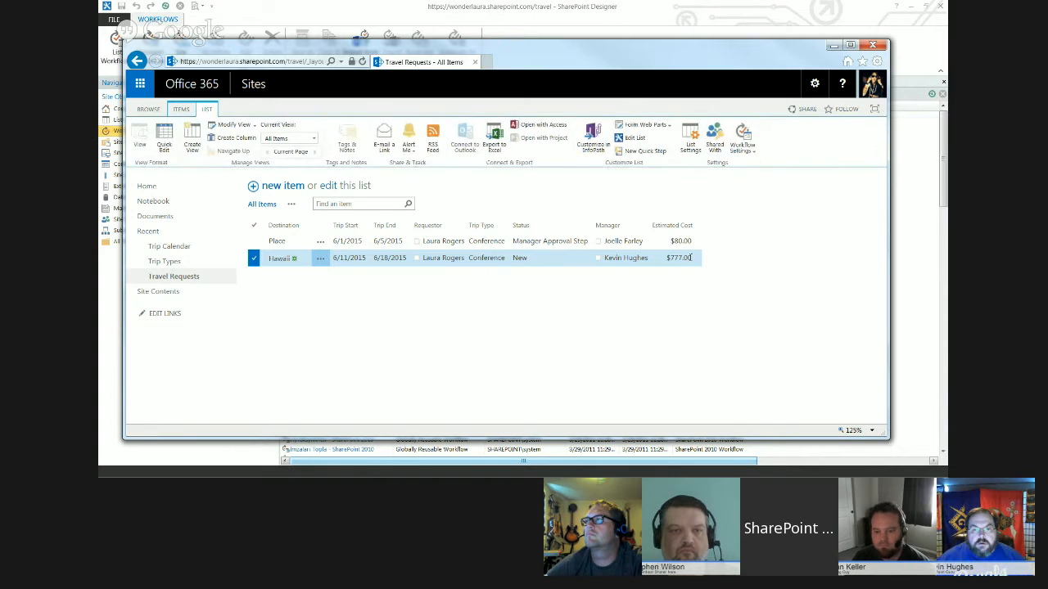
click(691, 139)
- Create a single-line-of-text column named Status Copy in the Travel Requests list
drag(883, 213, 882, 305)
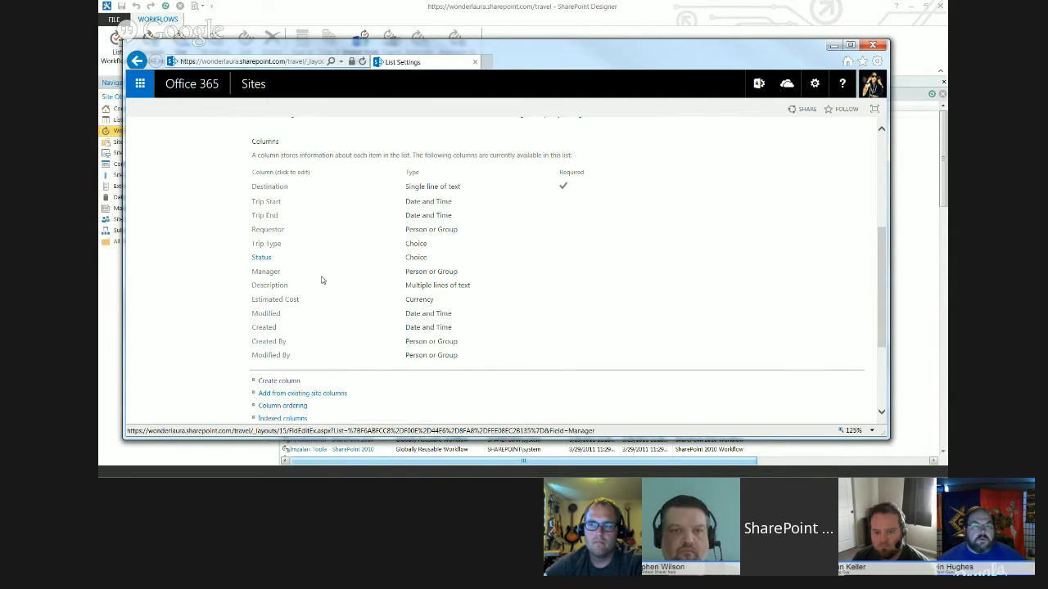
scroll(880, 256, down, 1)
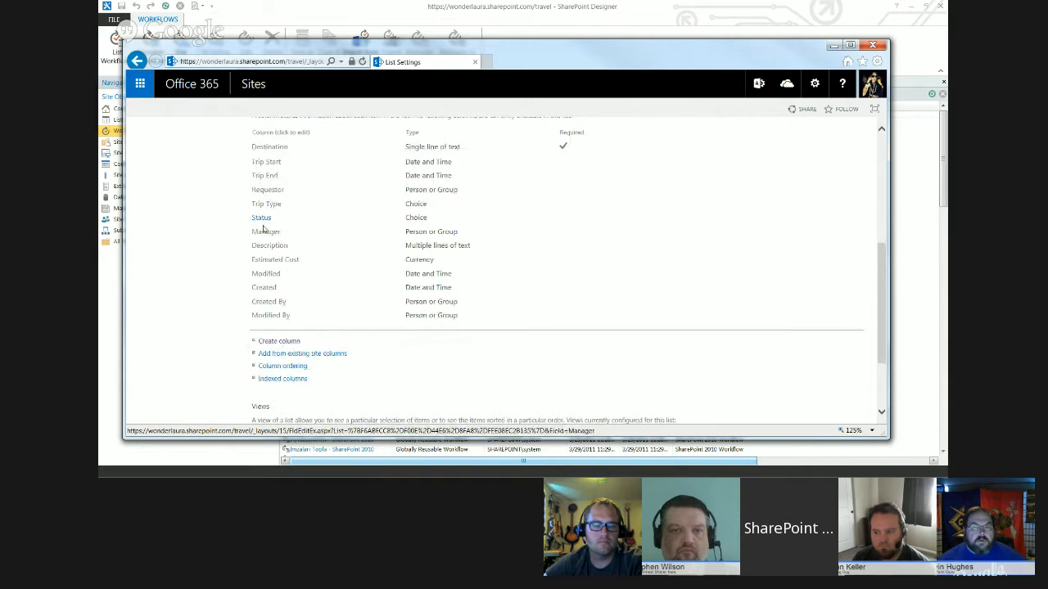
click(281, 342)
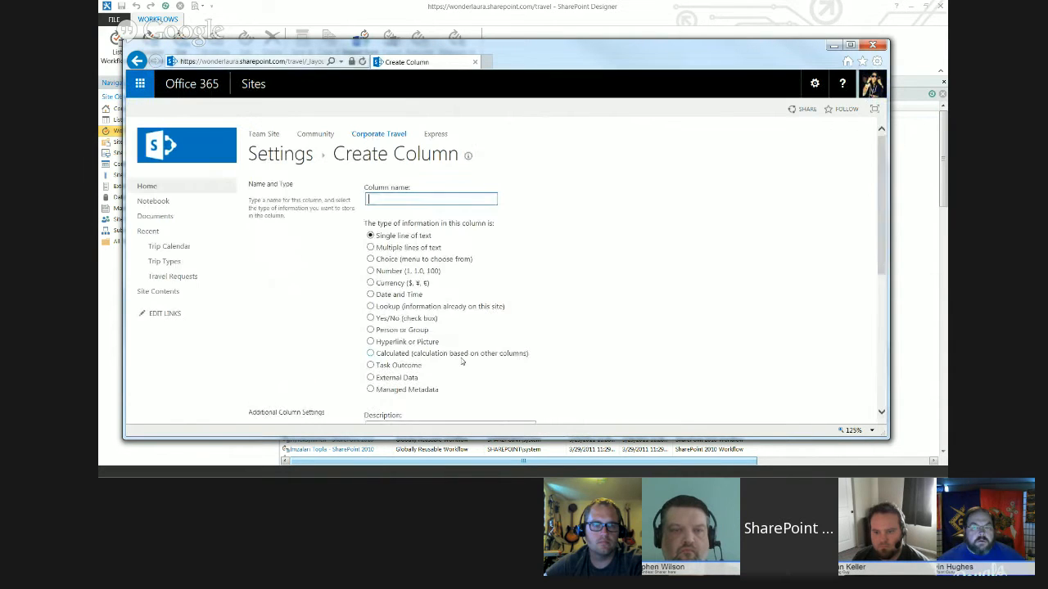
text(Status Copy)
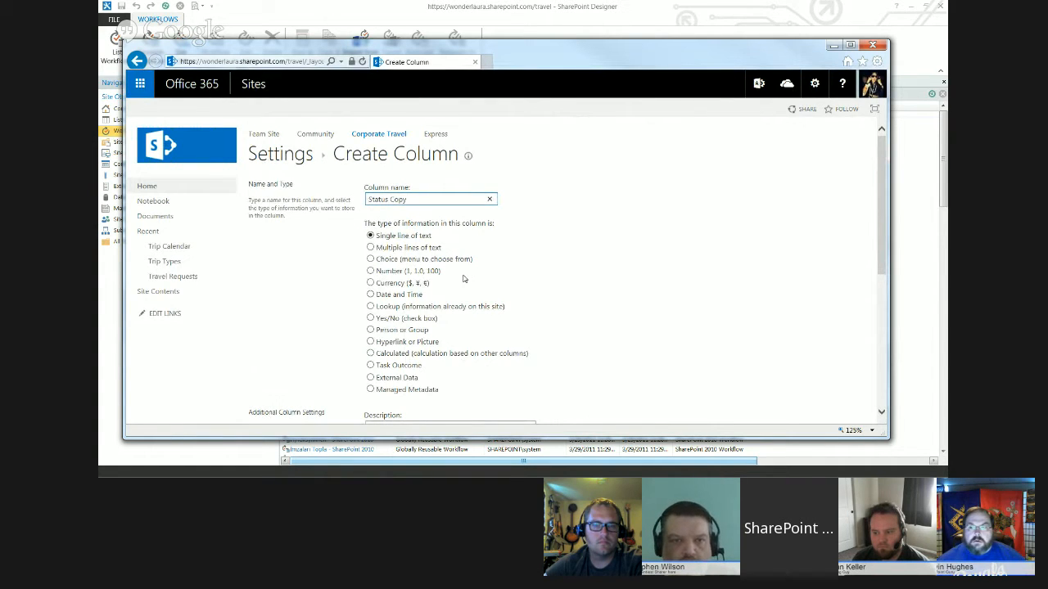
drag(879, 236, 882, 366)
click(797, 364)
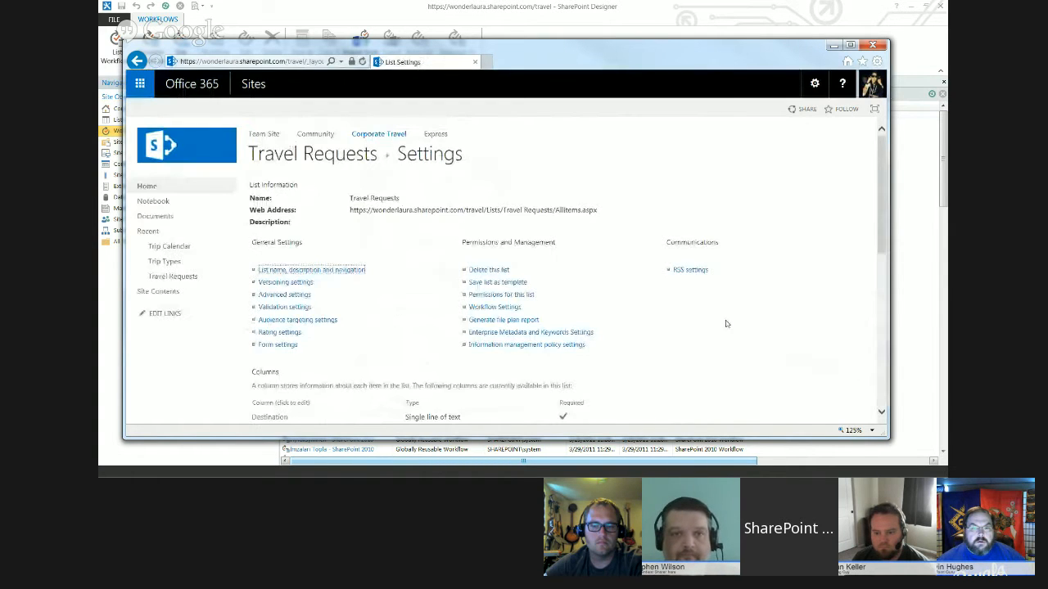
- Review the list's columns and the Status column's settings, and return to the list settings
scroll(448, 287, down, 6)
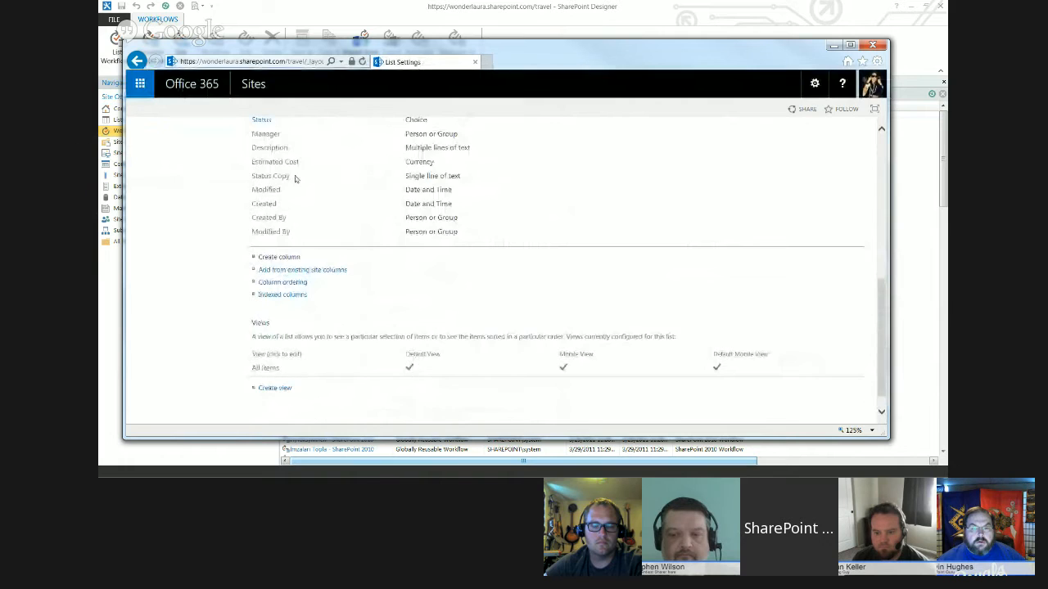
scroll(296, 178, up, 2)
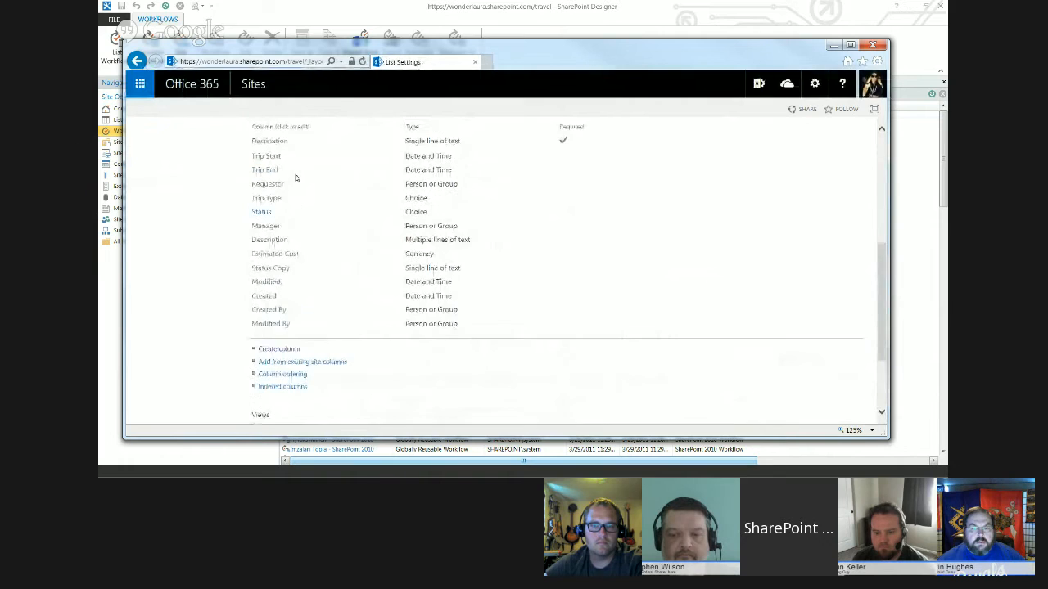
click(260, 213)
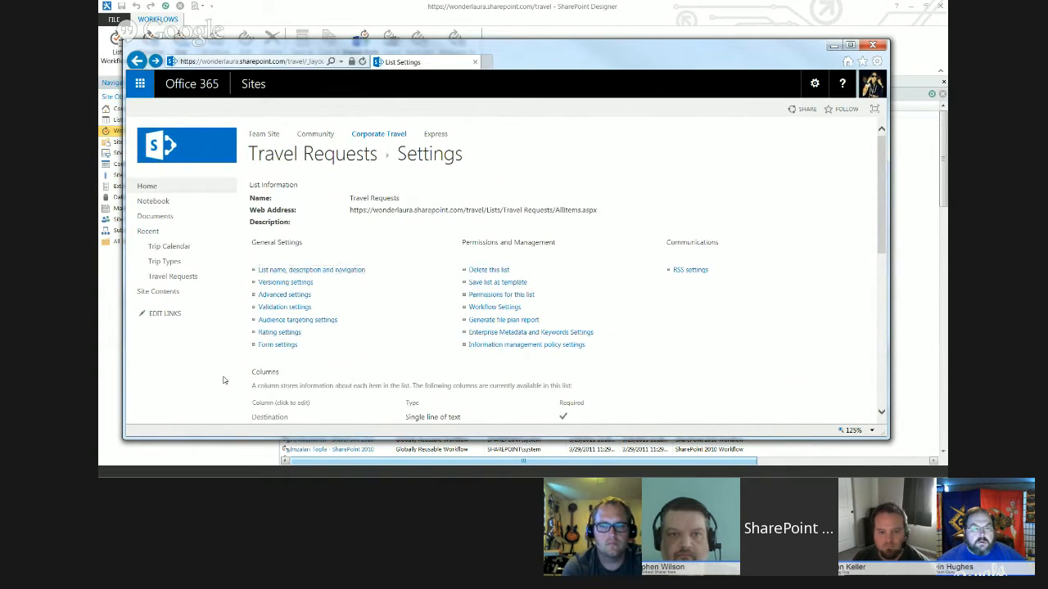
- Create a single-line-of-text column named Trip Type Copy and leave it out of the default view
scroll(224, 376, down, 5)
scroll(328, 303, up, 1)
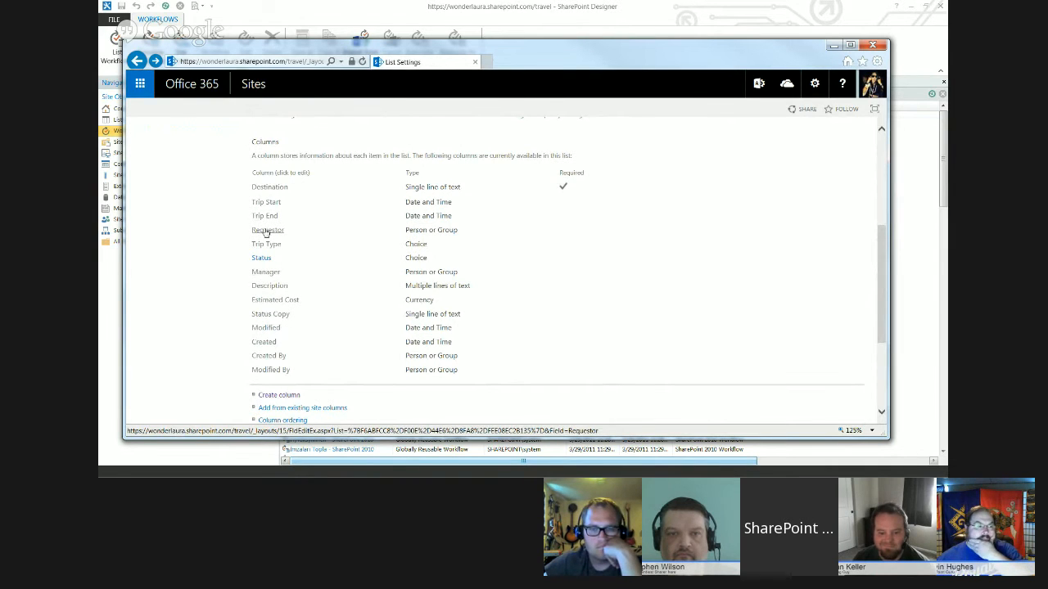
click(288, 399)
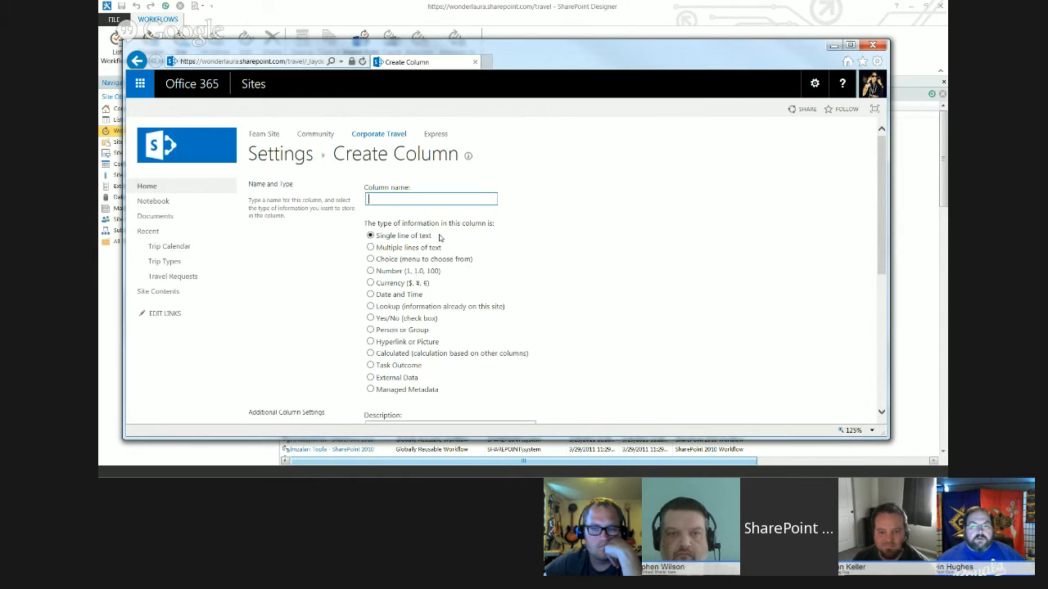
text(Trip T)
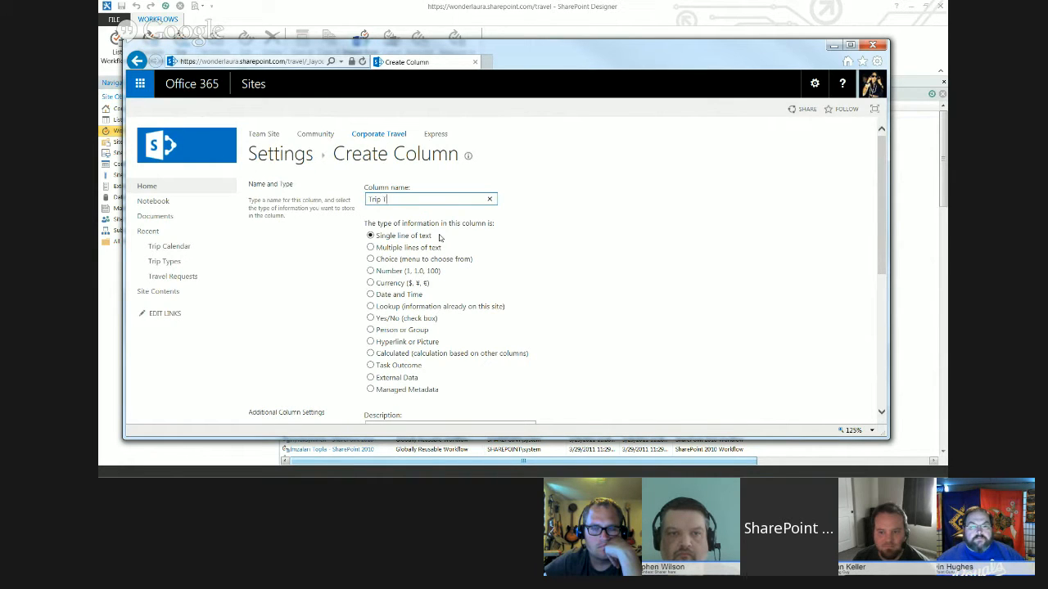
text(ype Copy)
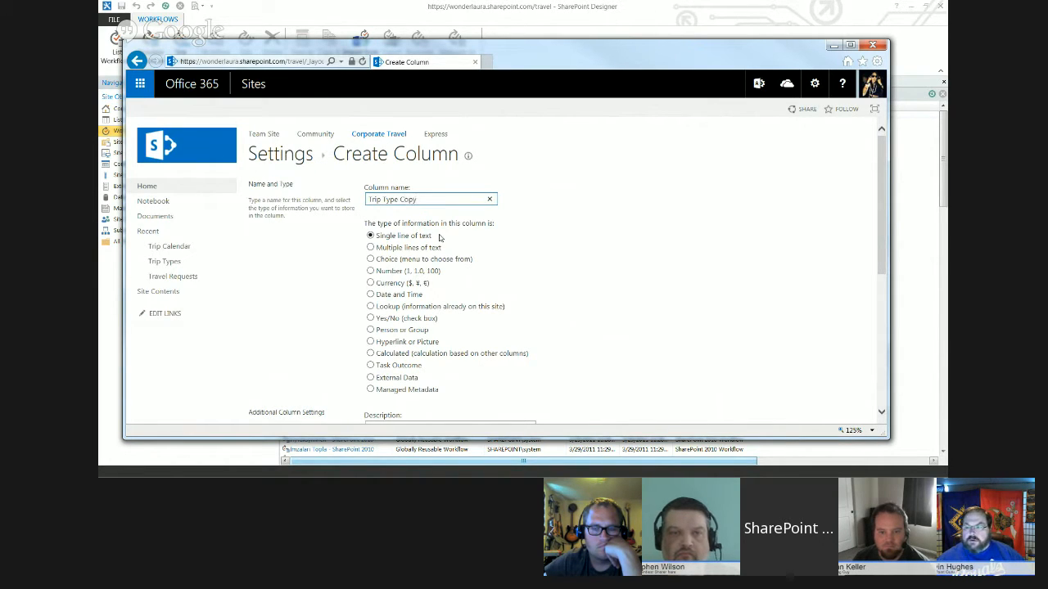
click(882, 350)
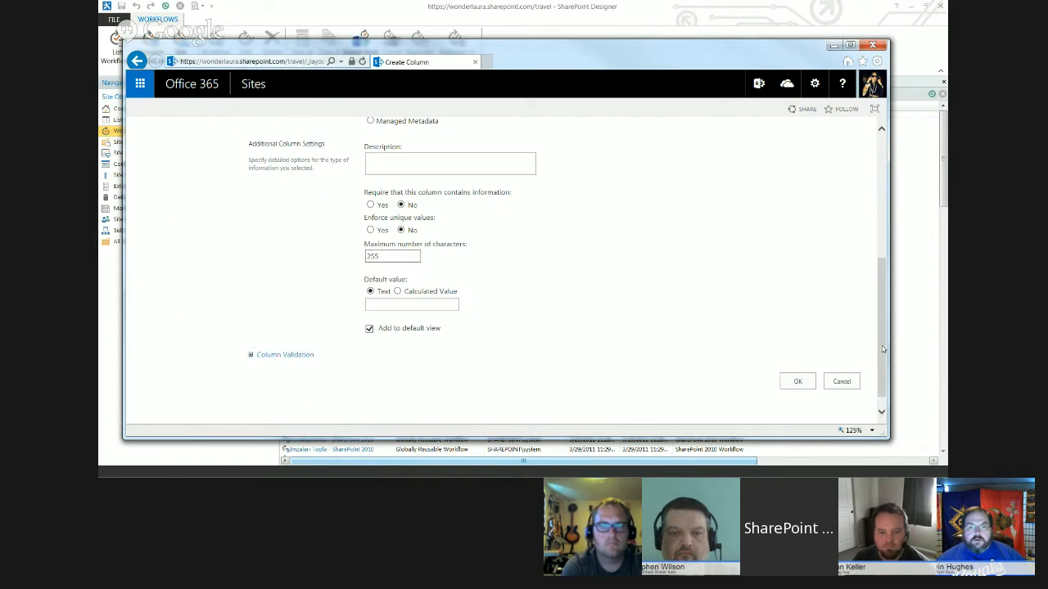
click(369, 328)
click(800, 384)
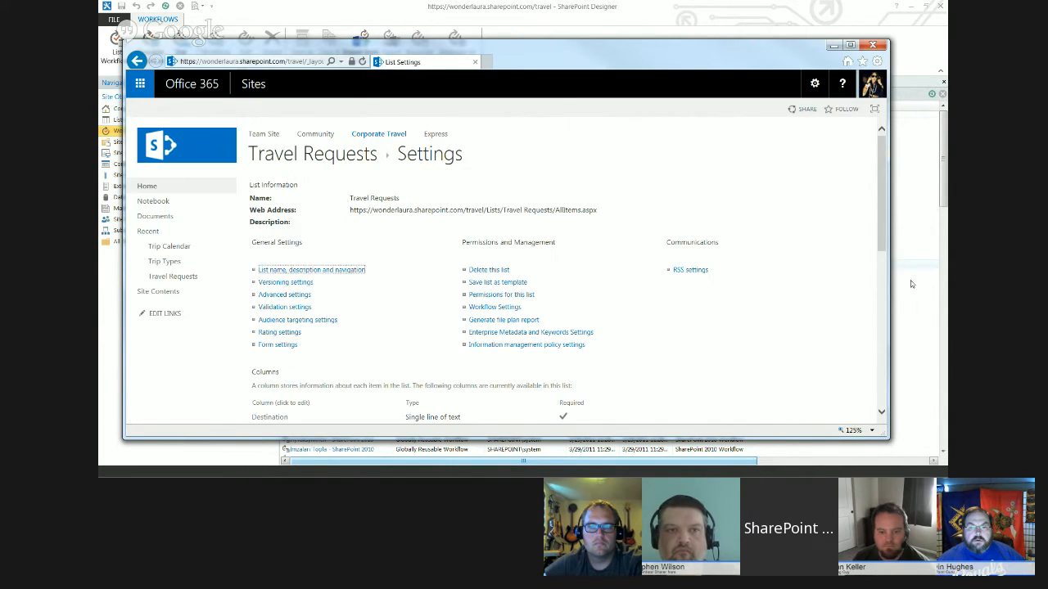
- Create a currency column named Estimated Cost Copy in the Travel Requests list and leave it out of the default view
drag(884, 195, 883, 310)
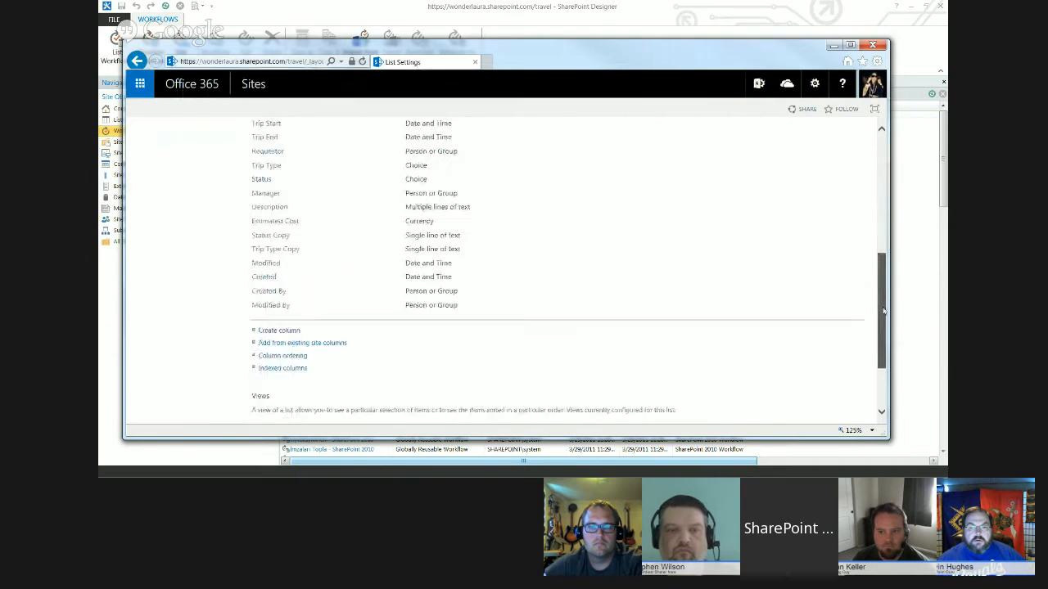
click(266, 330)
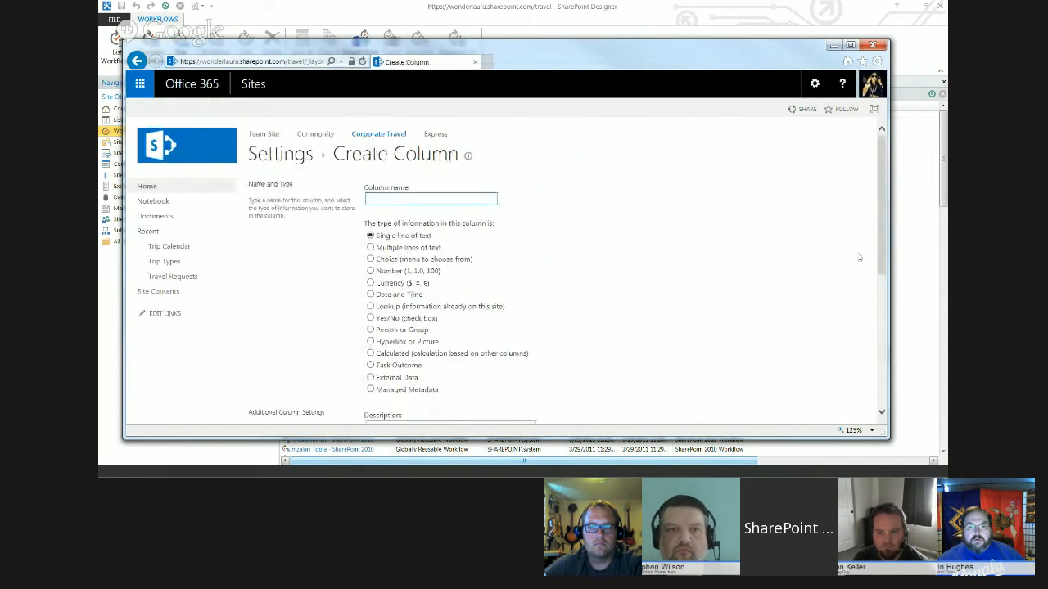
text(Estimated Cost Copy)
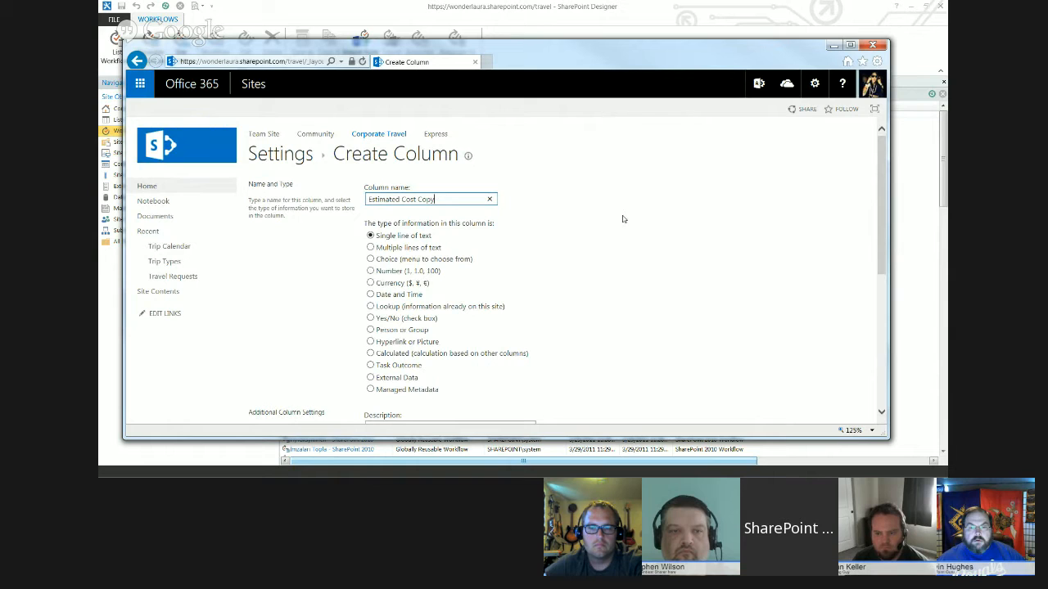
click(371, 284)
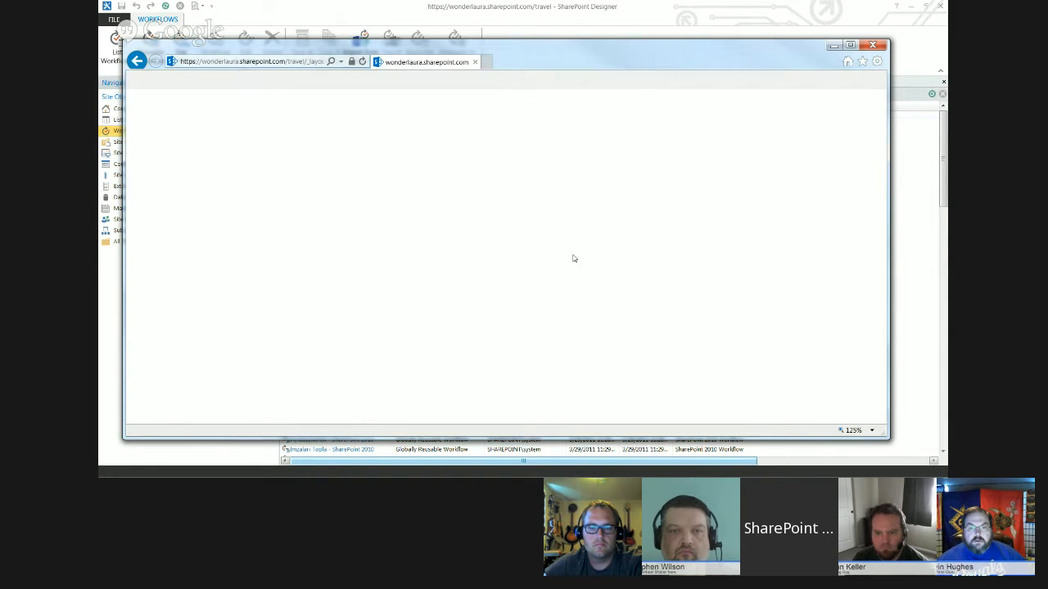
drag(884, 206, 883, 354)
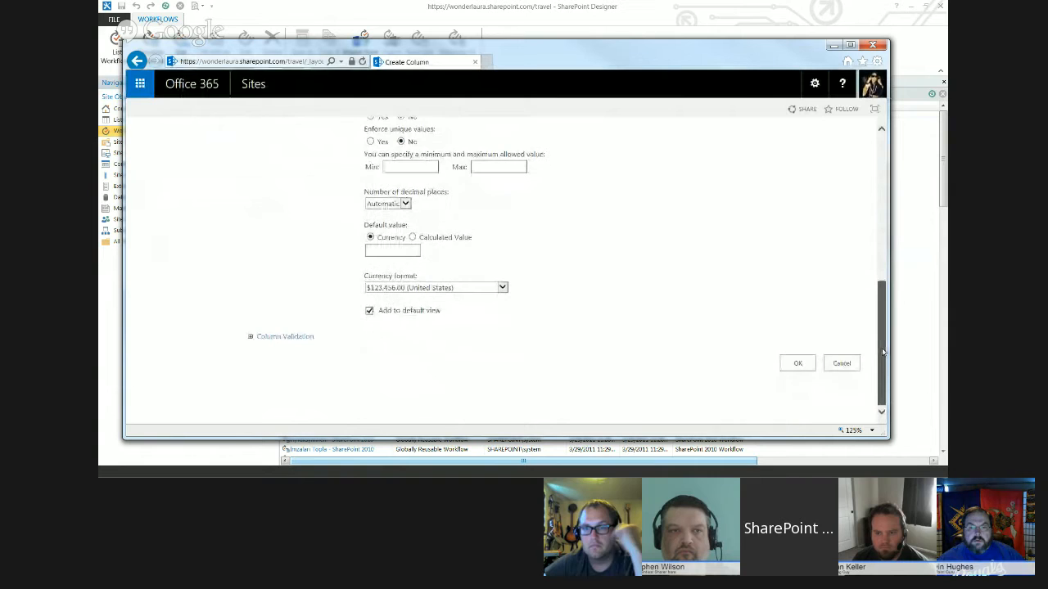
click(369, 311)
click(794, 363)
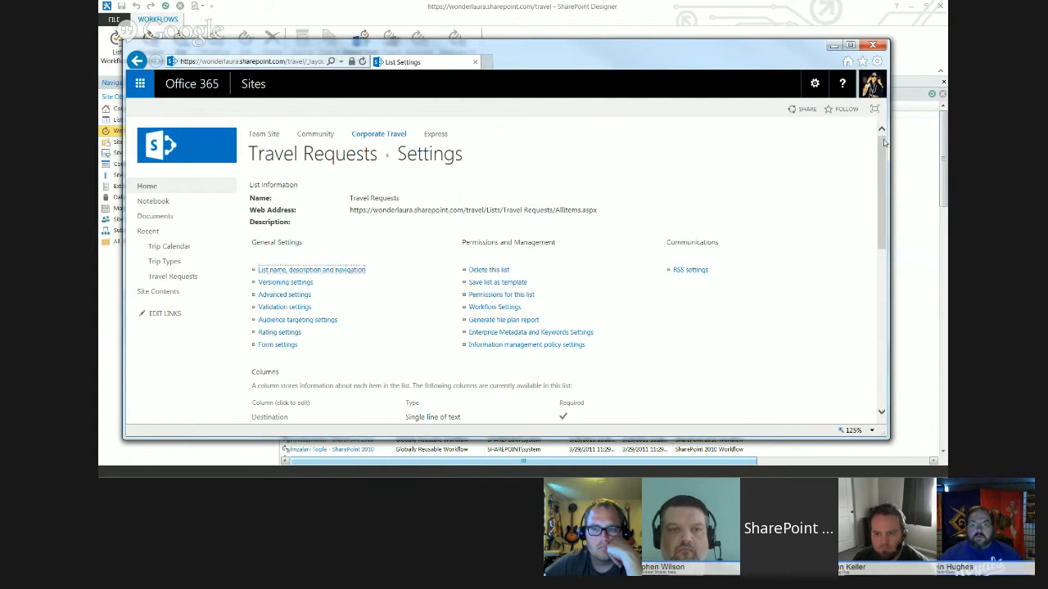
- Modify the All Items view to display the Estimated Cost Copy and Trip Type Copy columns
drag(882, 143, 876, 304)
click(267, 345)
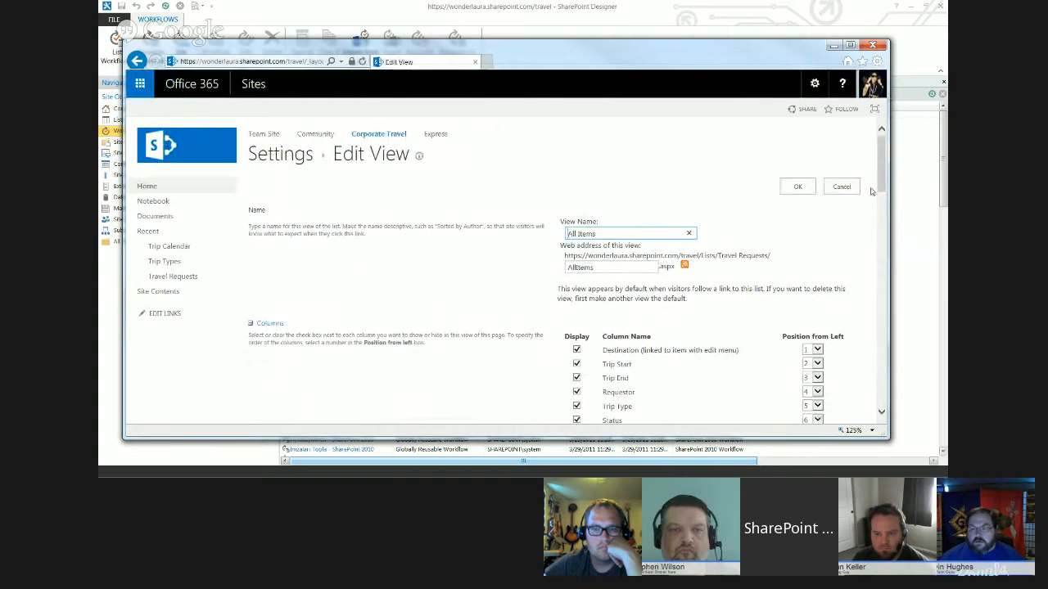
drag(879, 160, 883, 223)
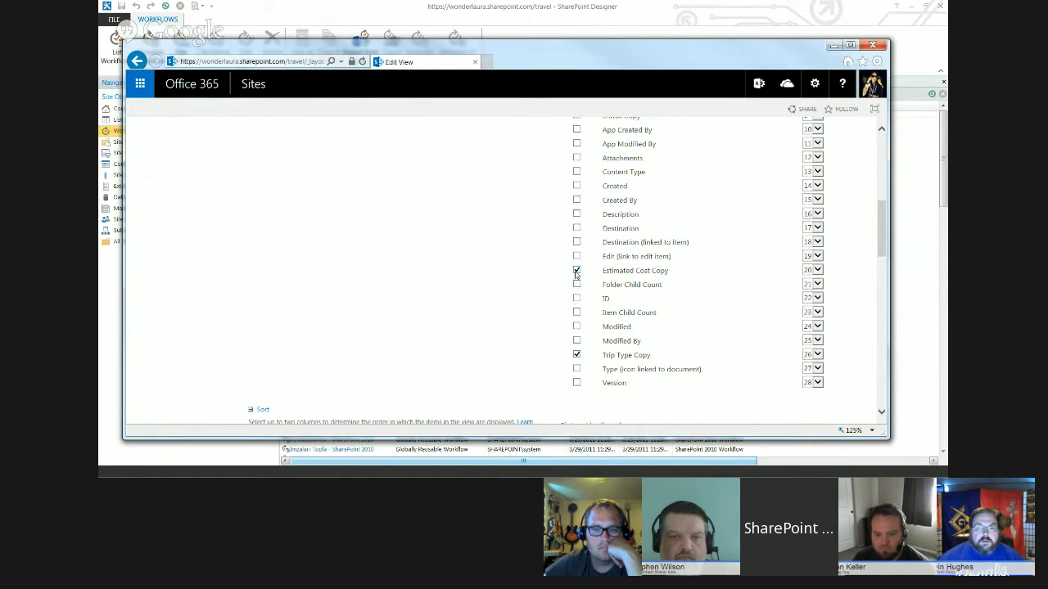
drag(886, 221, 883, 382)
click(797, 363)
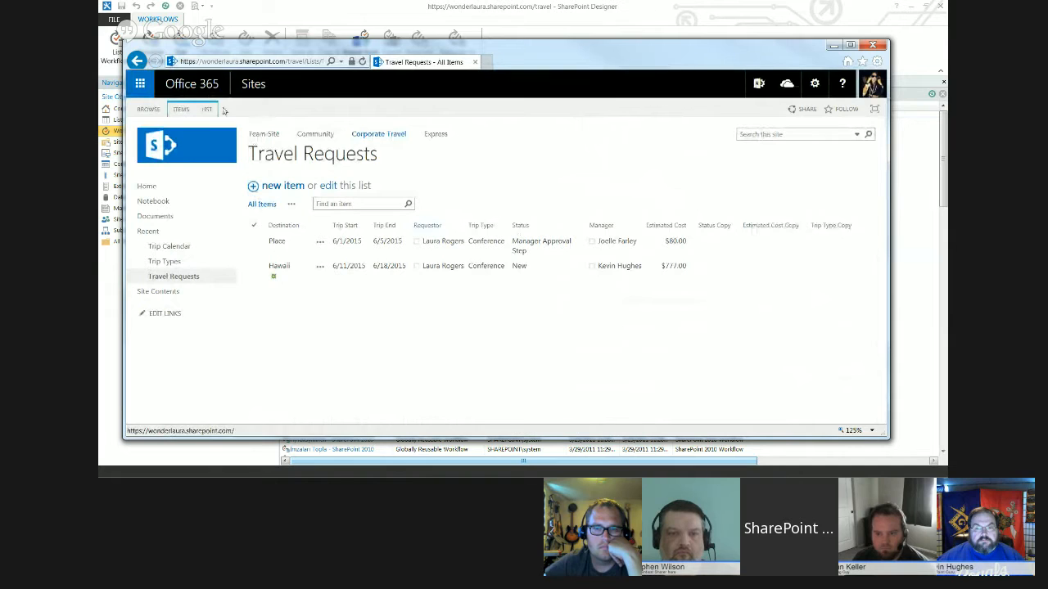
- Allow management of content types in the advanced settings of the Travel Requests list
click(208, 110)
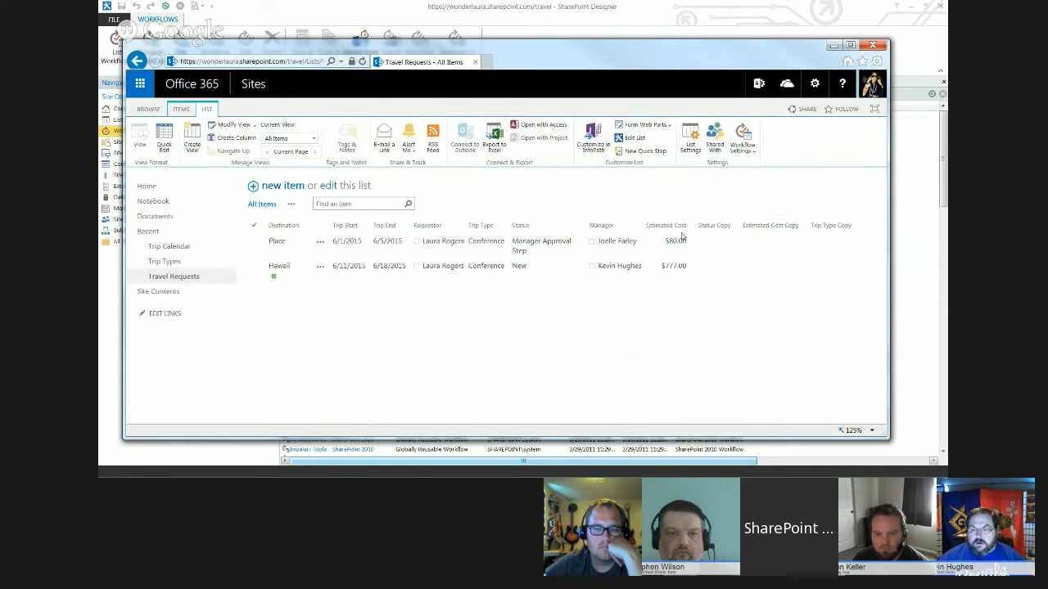
click(690, 140)
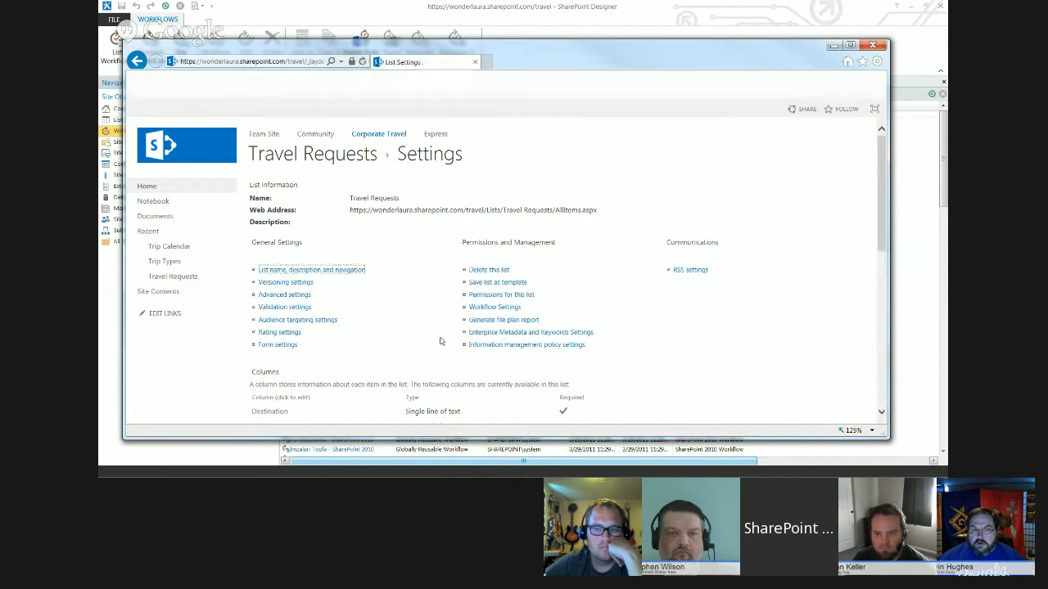
click(275, 298)
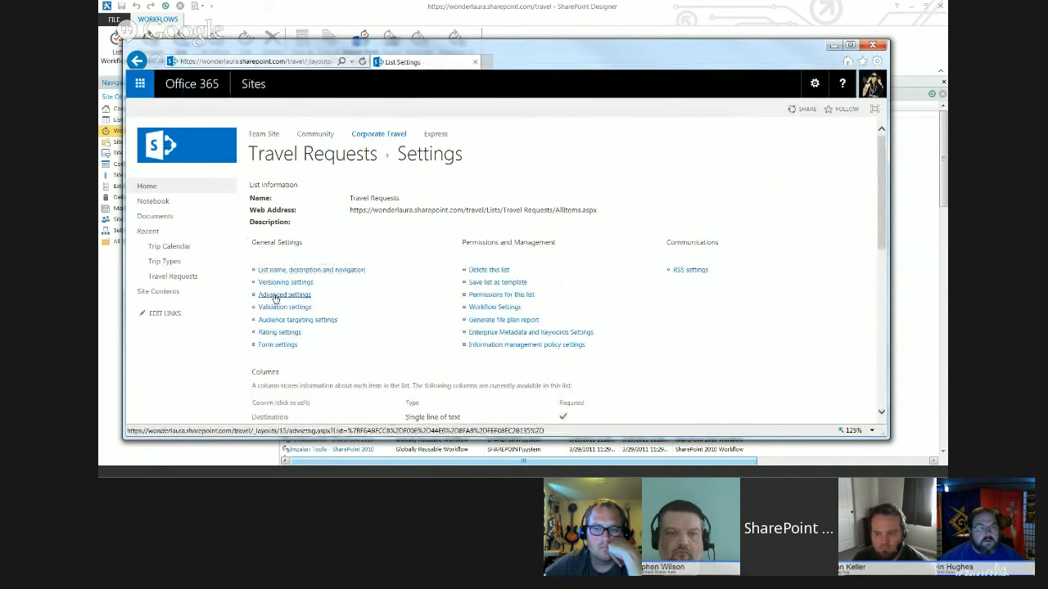
click(381, 209)
drag(883, 204, 883, 385)
click(503, 373)
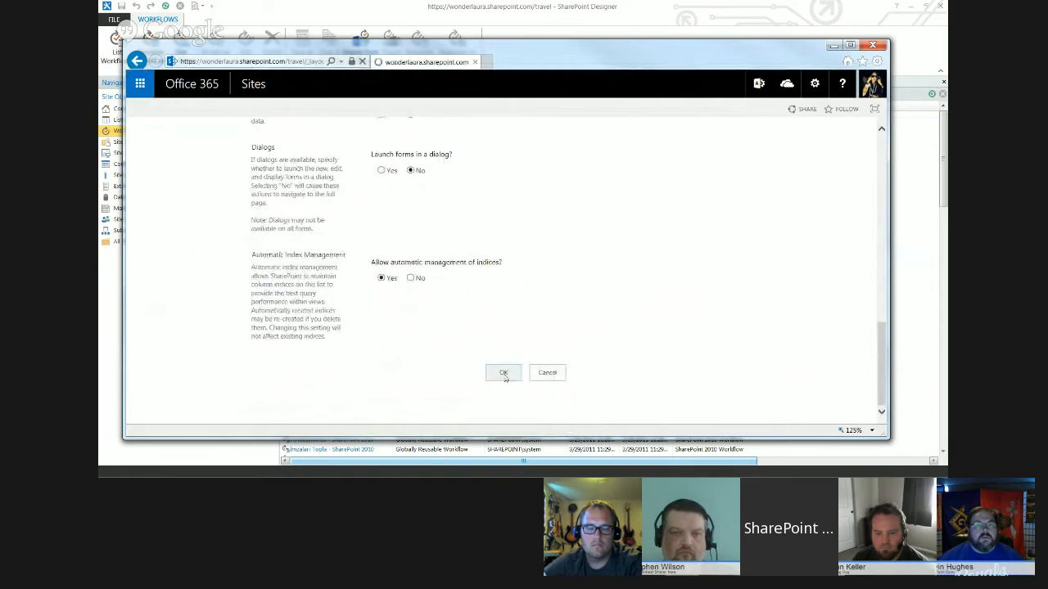
- Set the Status Copy column of the list's Item content type to Hidden
scroll(431, 335, down, 2)
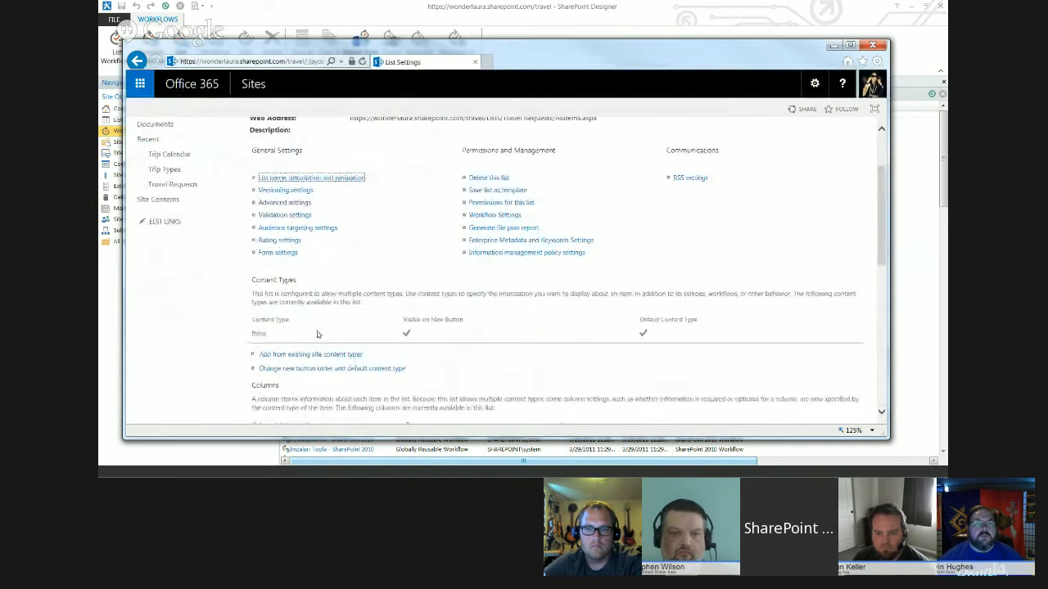
click(258, 333)
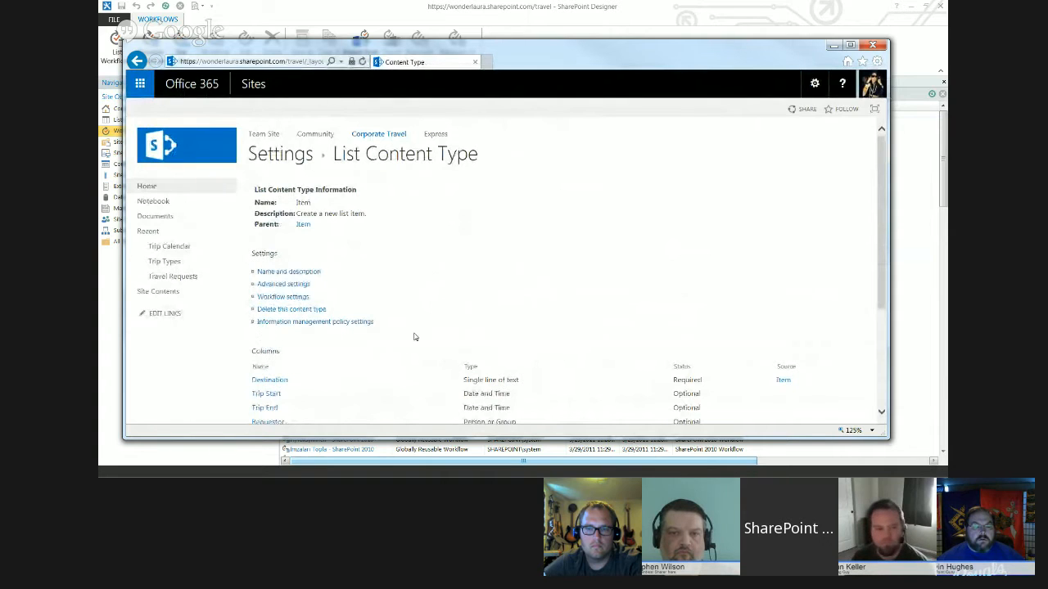
scroll(690, 293, down, 3)
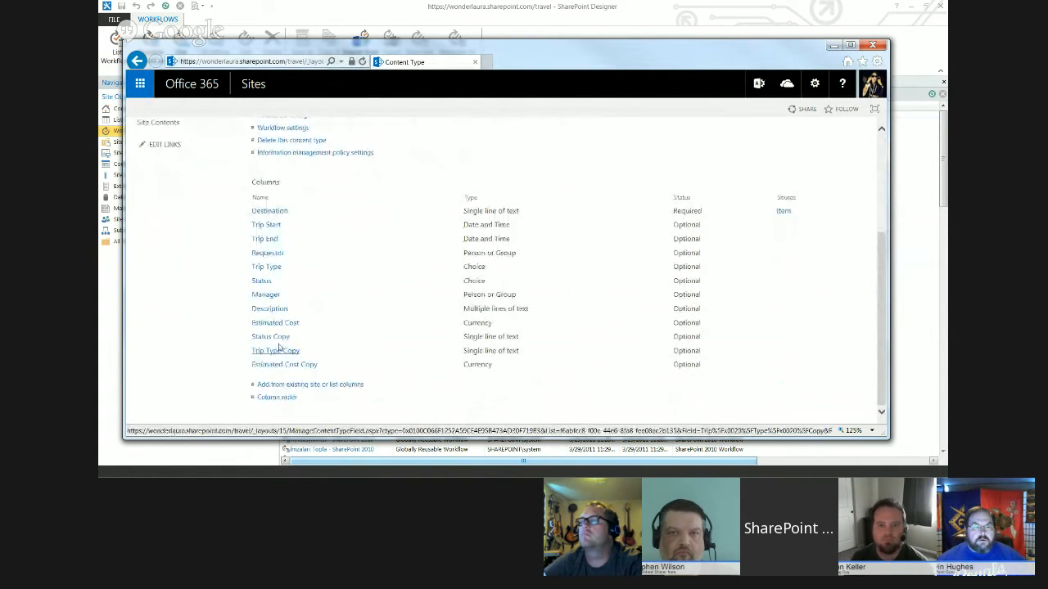
click(273, 340)
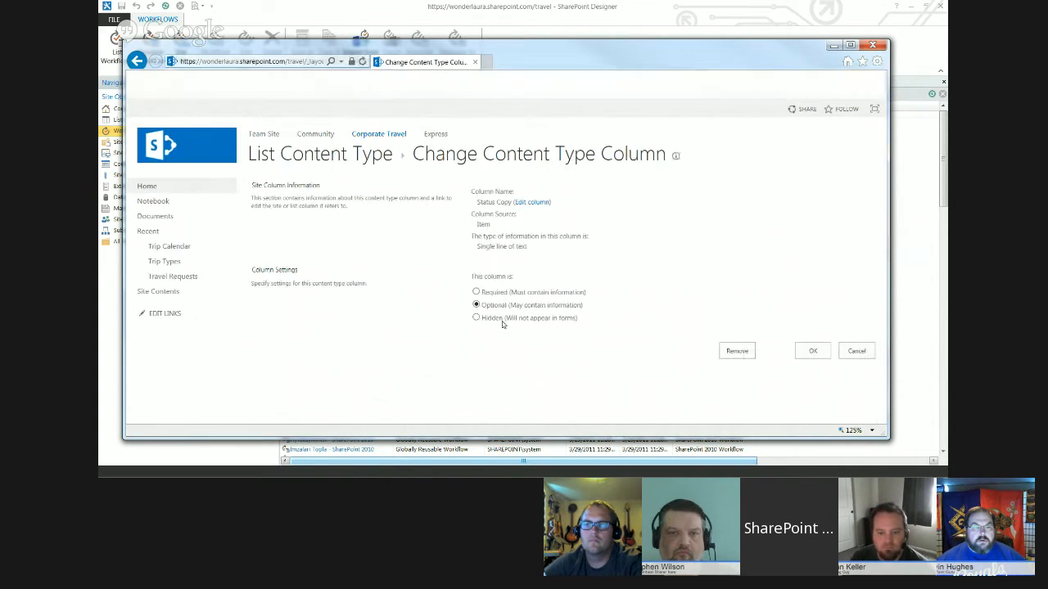
click(476, 318)
click(822, 357)
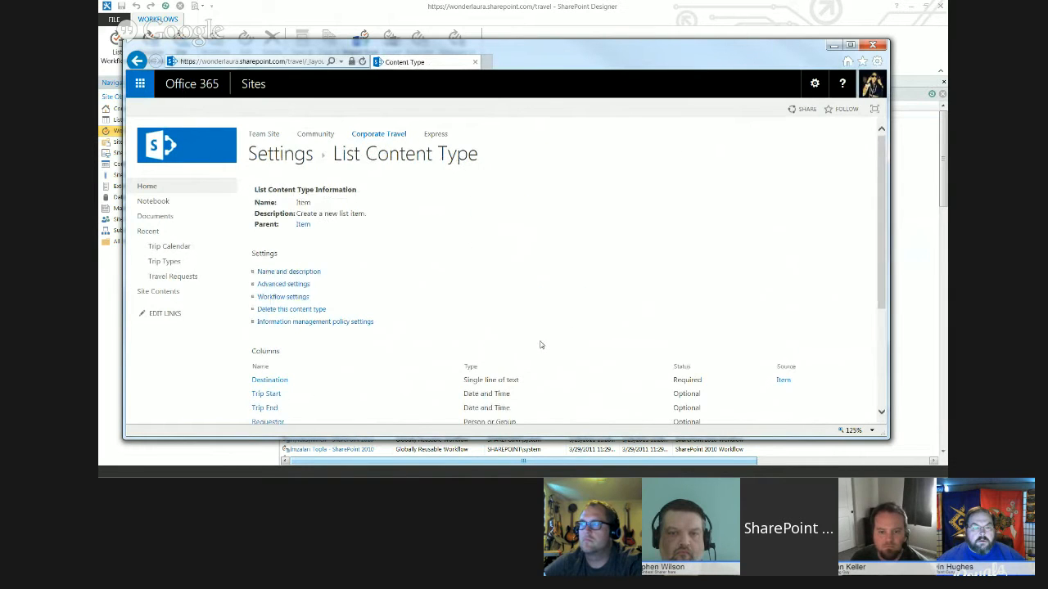
- Set the Trip Type Copy and Estimated Cost Copy columns of the Item content type to Hidden
scroll(517, 348, down, 3)
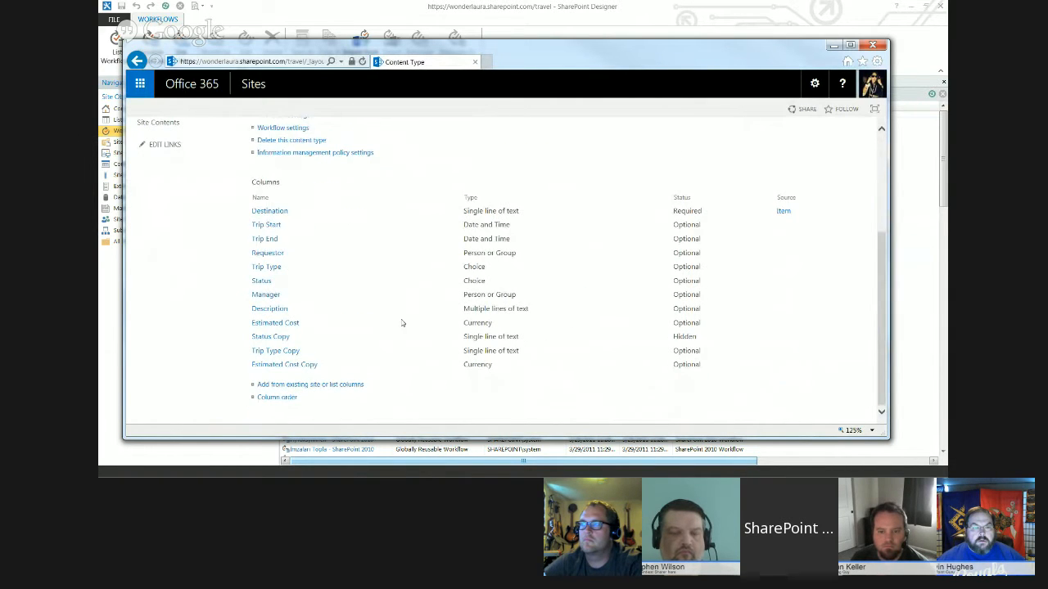
click(262, 351)
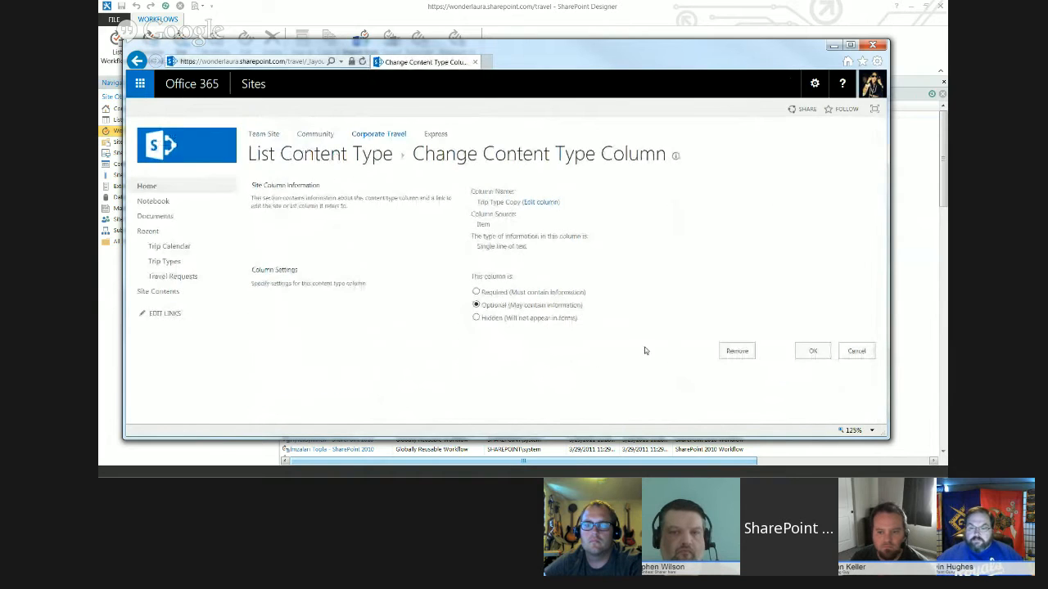
click(476, 318)
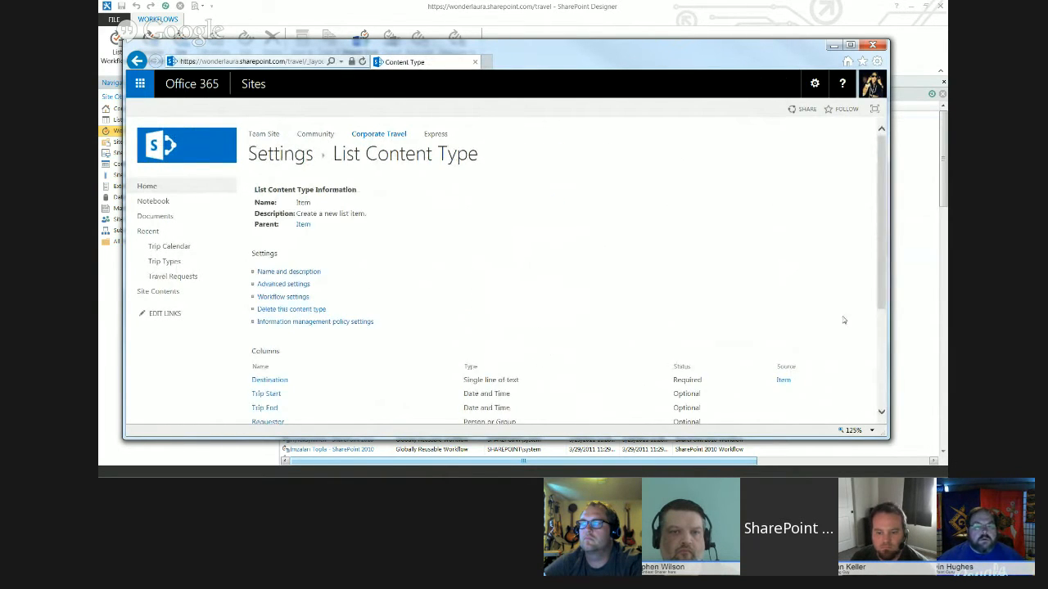
scroll(883, 282, down, 3)
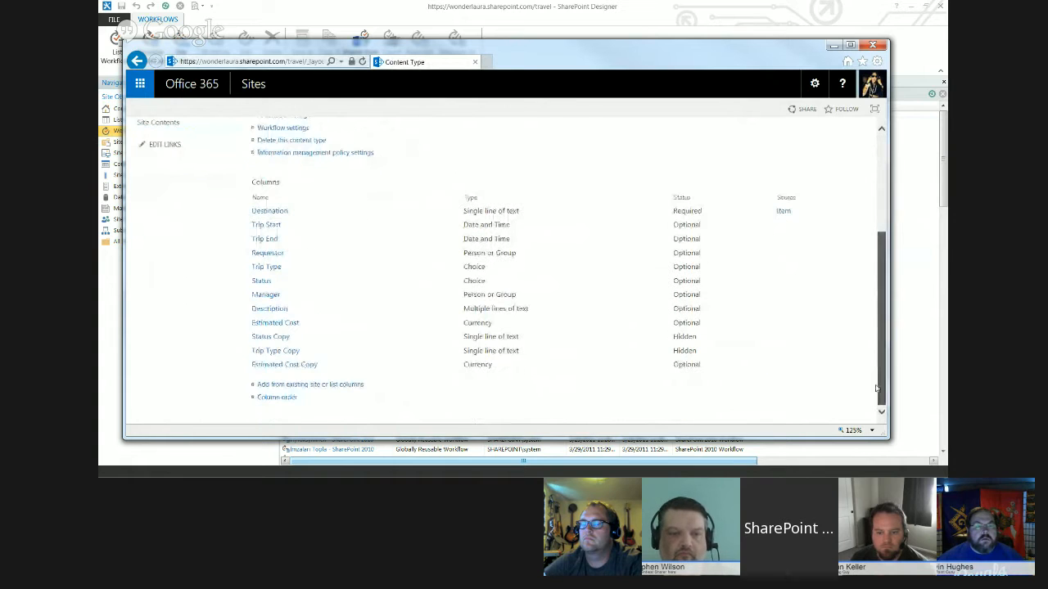
click(281, 365)
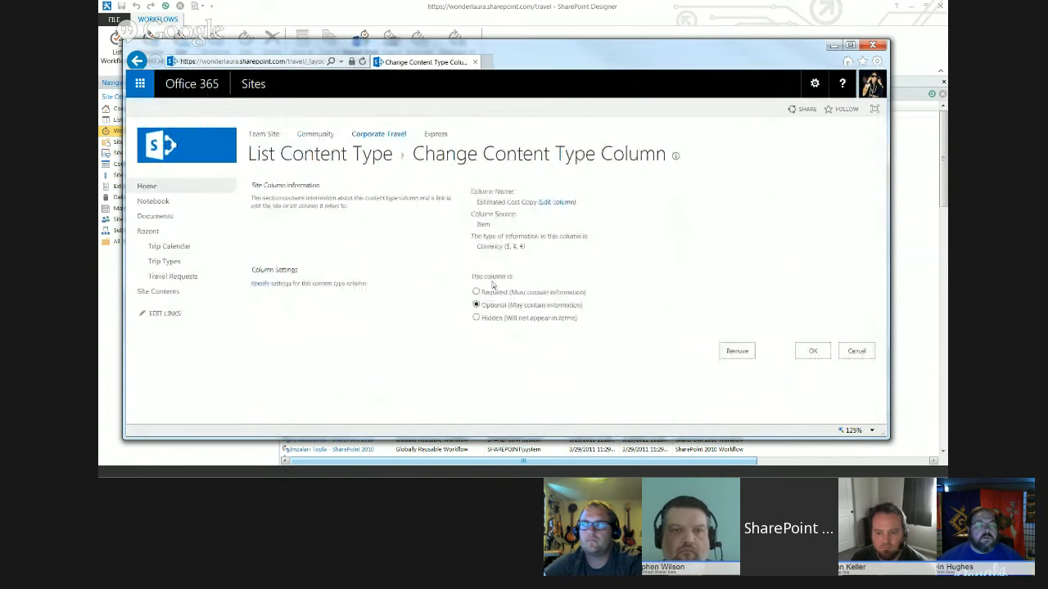
click(476, 317)
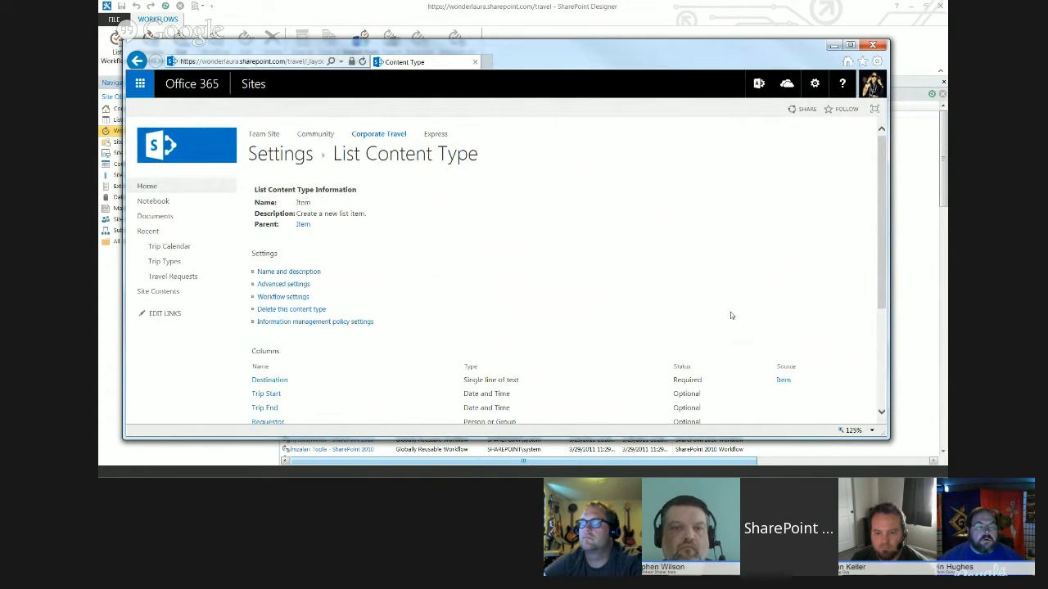
drag(883, 173, 881, 282)
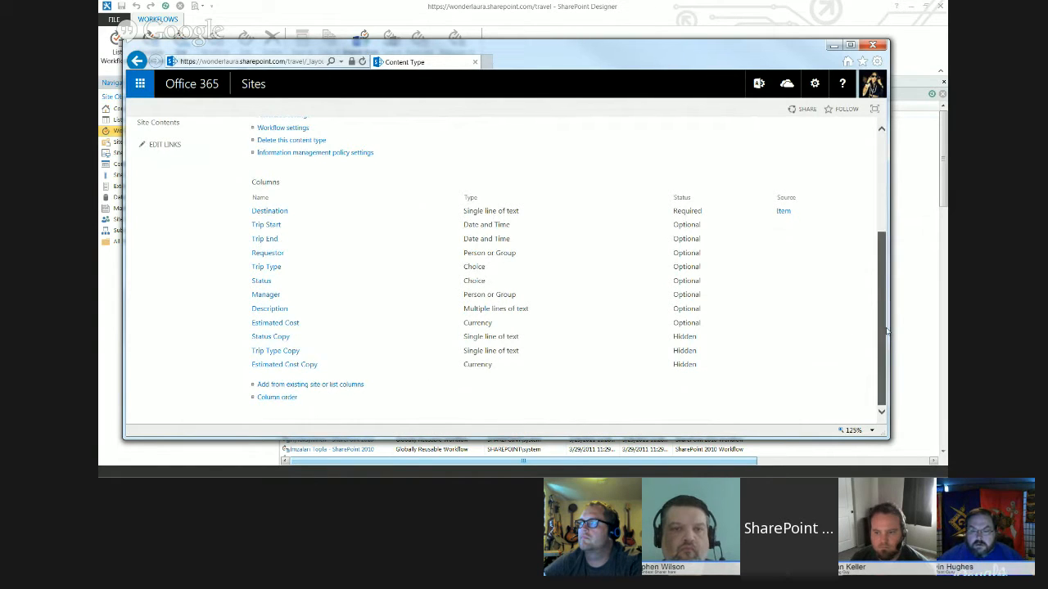
- Return to the Travel Requests list and check the fields of the new item form, closing it without saving
drag(883, 330, 884, 232)
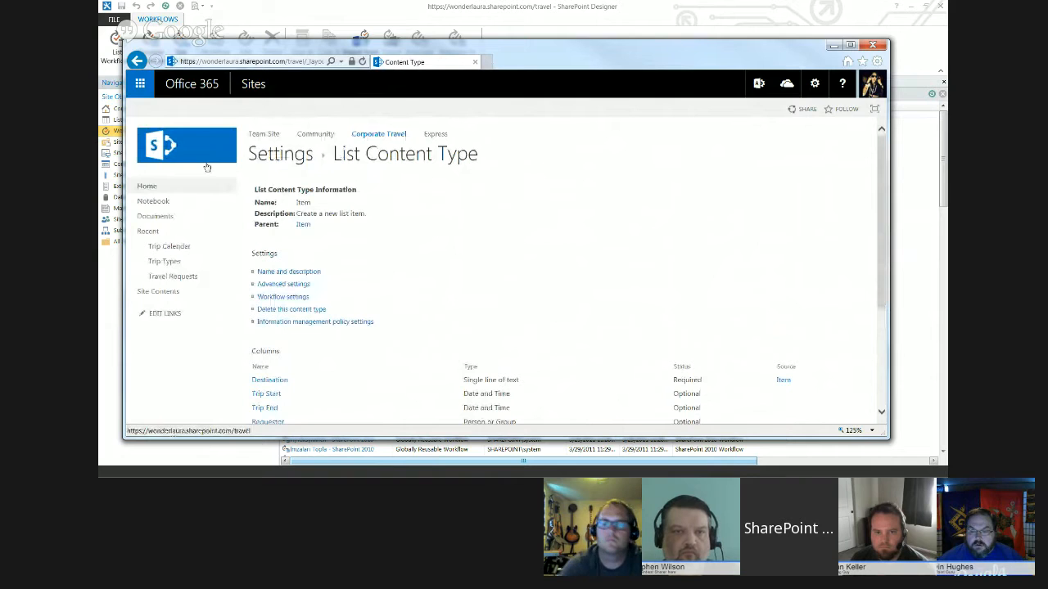
click(289, 156)
click(321, 162)
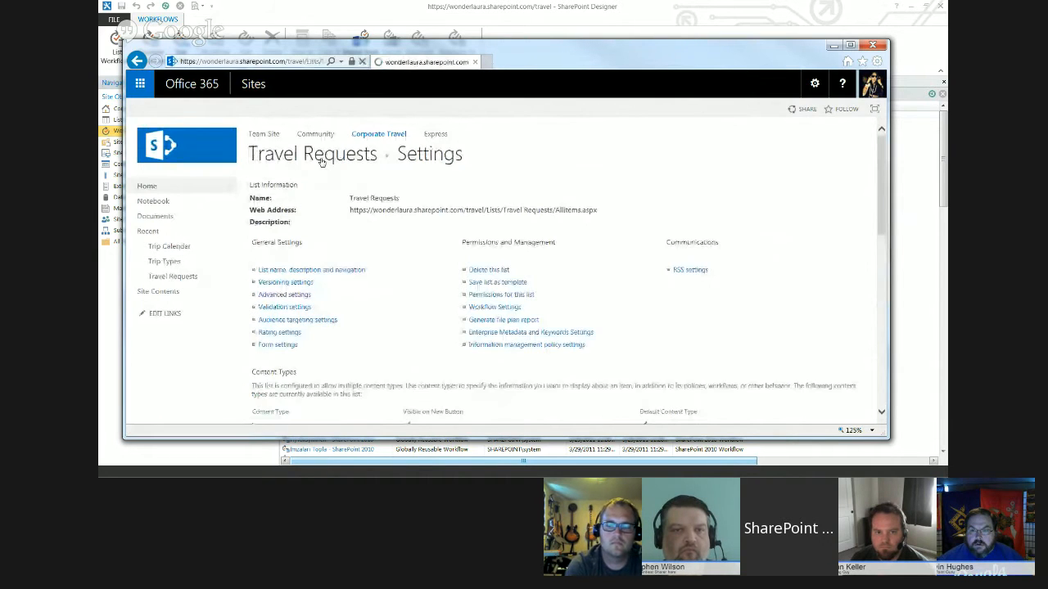
click(292, 191)
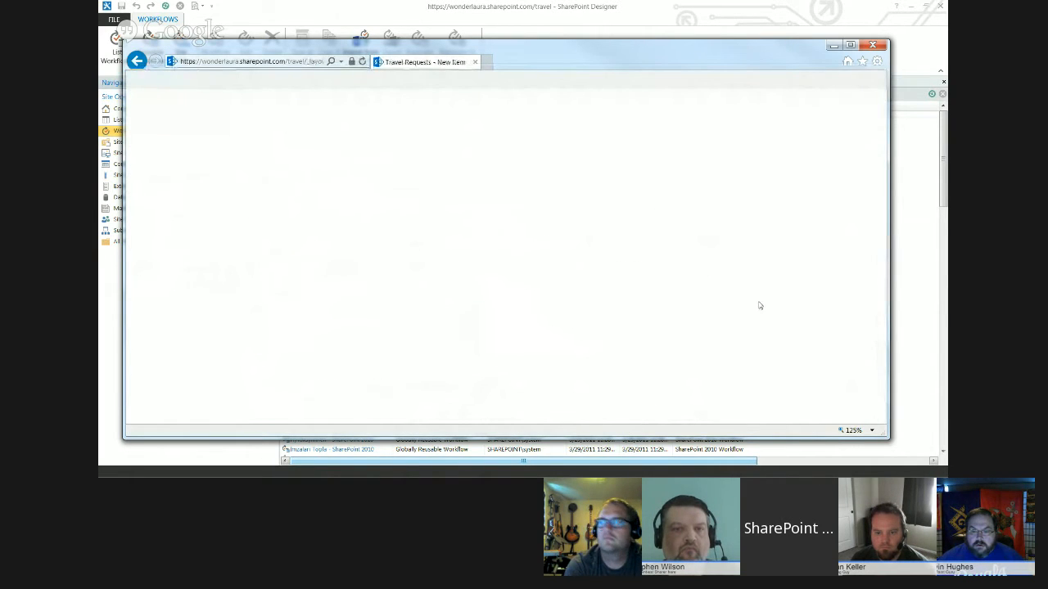
drag(880, 257, 892, 208)
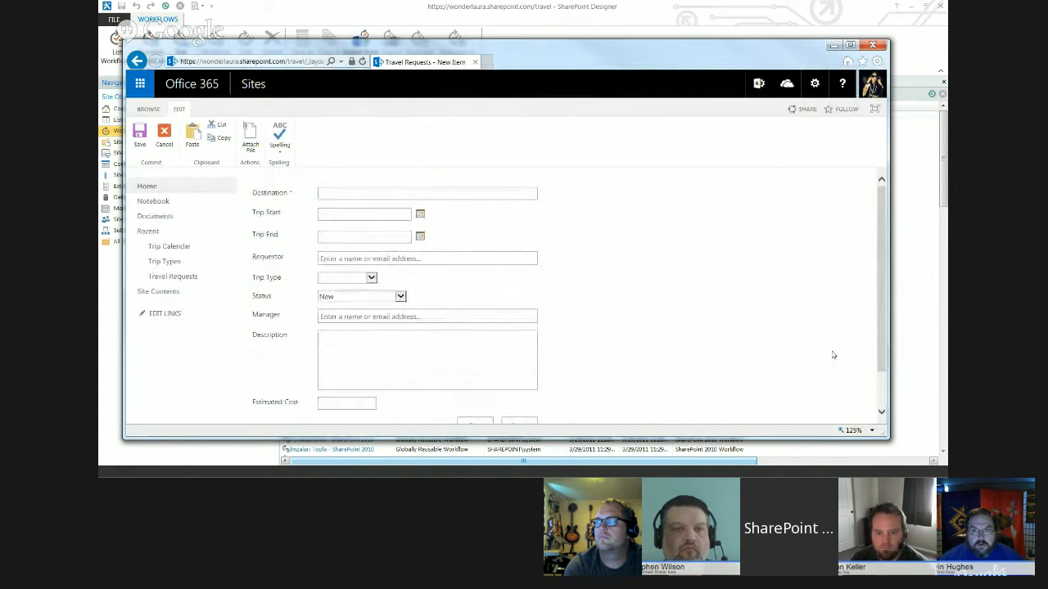
scroll(736, 368, down, 1)
click(519, 379)
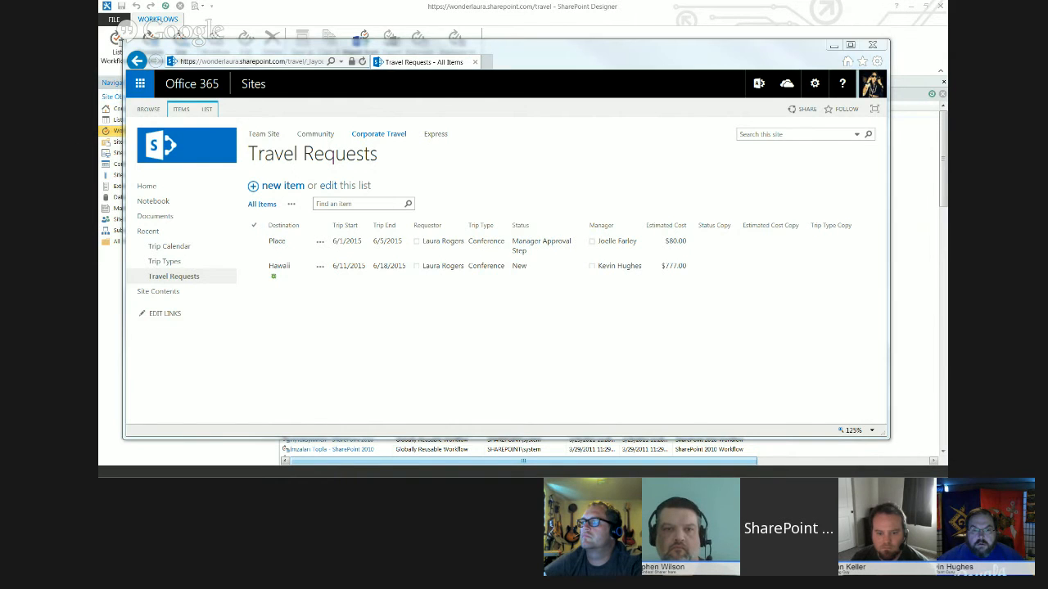
- Switch to SharePoint Designer and refresh the list of workflows for the Corporate Travel site
key(alt+Tab)
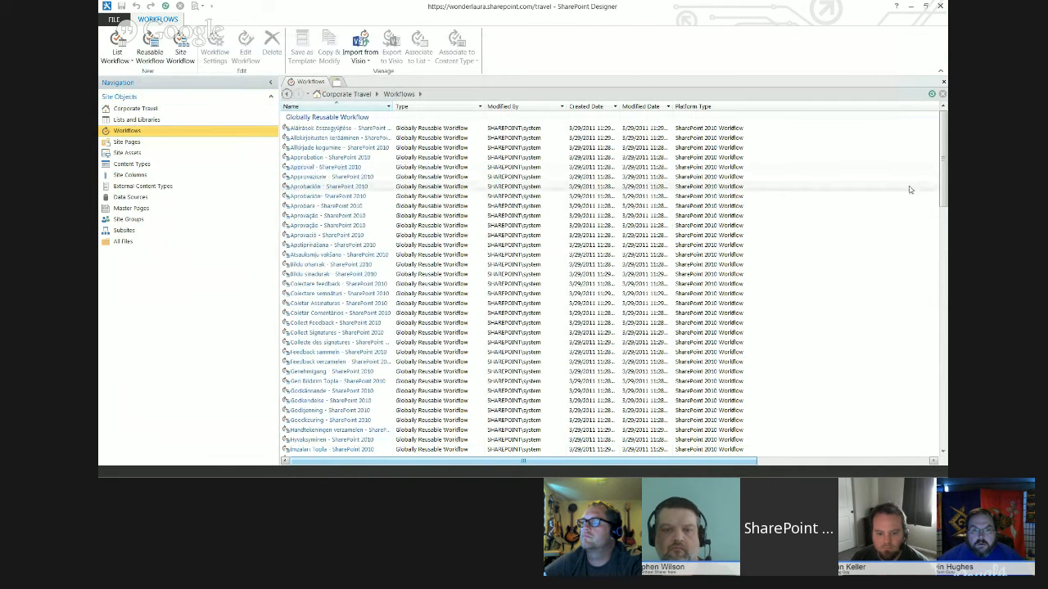
drag(944, 141, 945, 163)
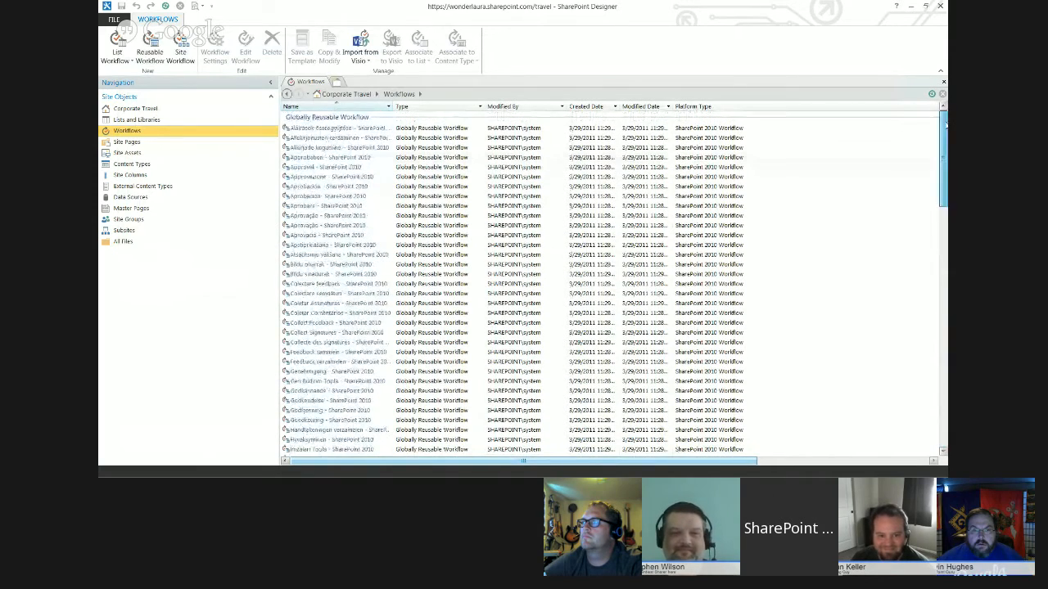
click(165, 6)
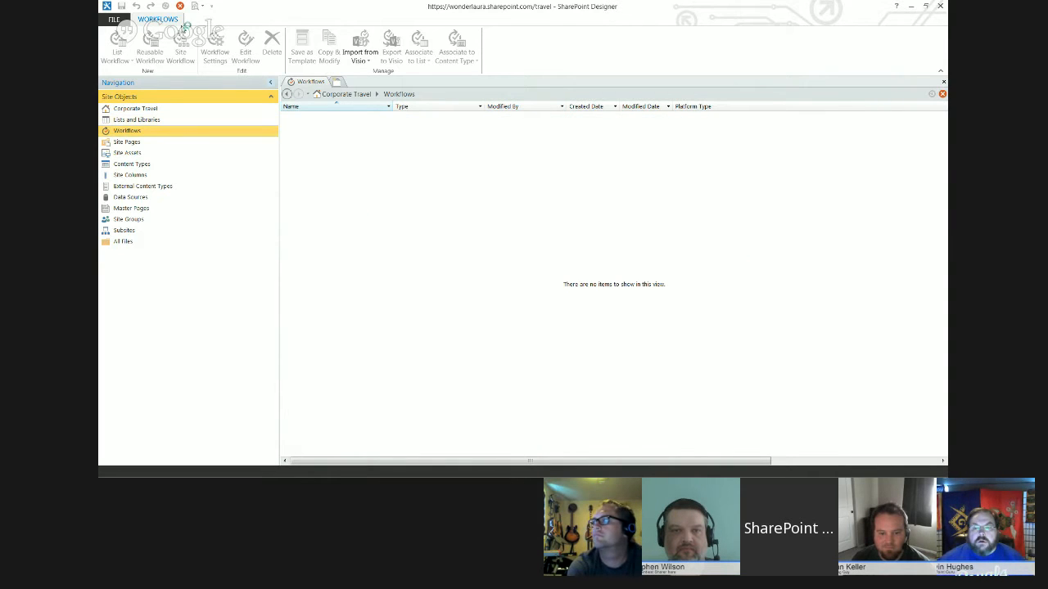
click(154, 132)
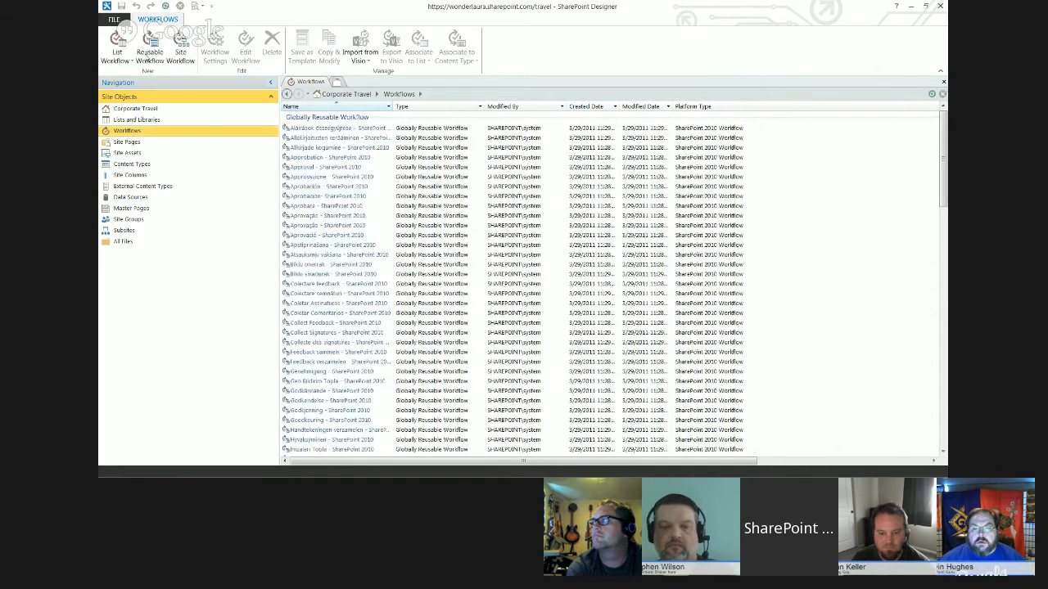
- Create a list workflow on Travel Requests named New Trip Request, using the SharePoint 2013 Workflow platform
click(117, 55)
click(139, 135)
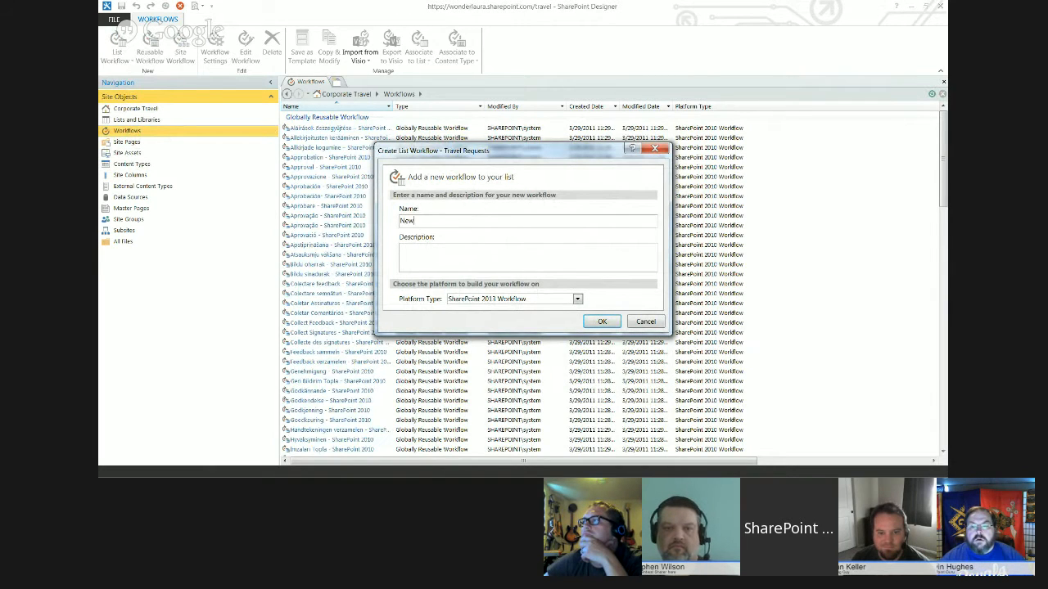
text(Trip Requs)
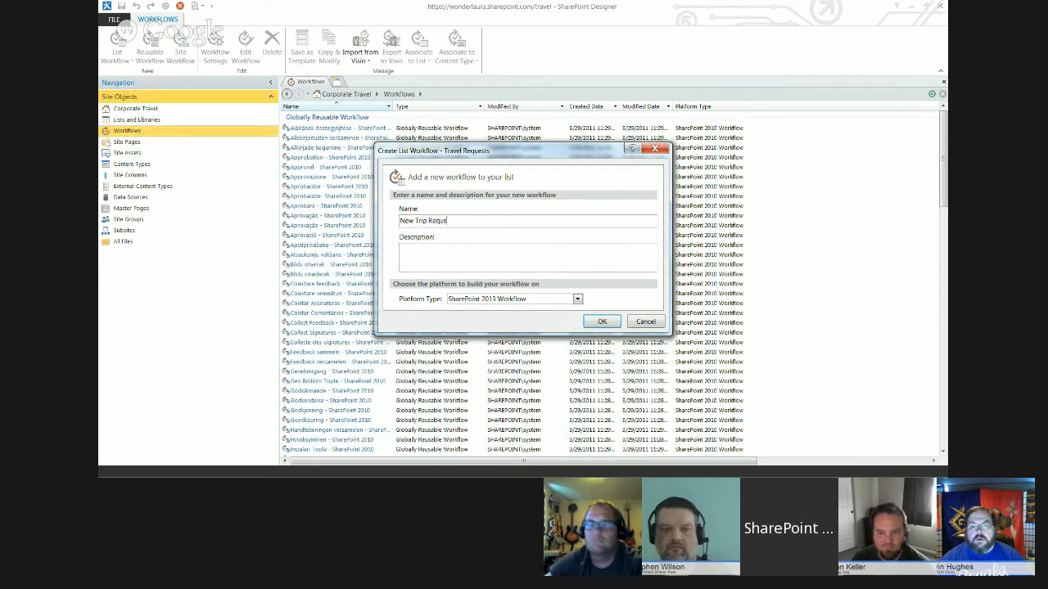
key(BackSpace)
text(est)
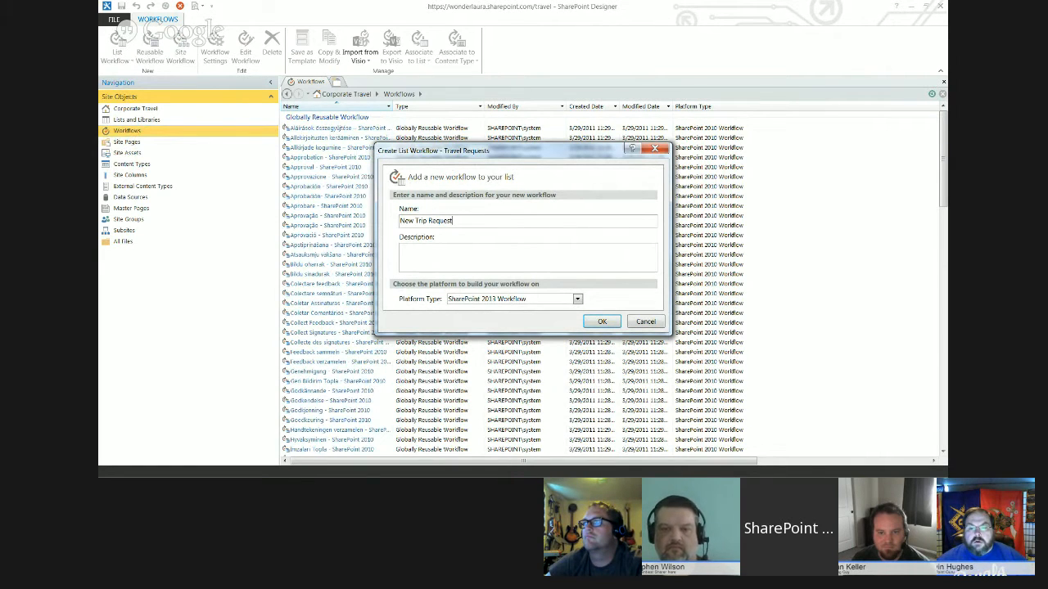
click(600, 322)
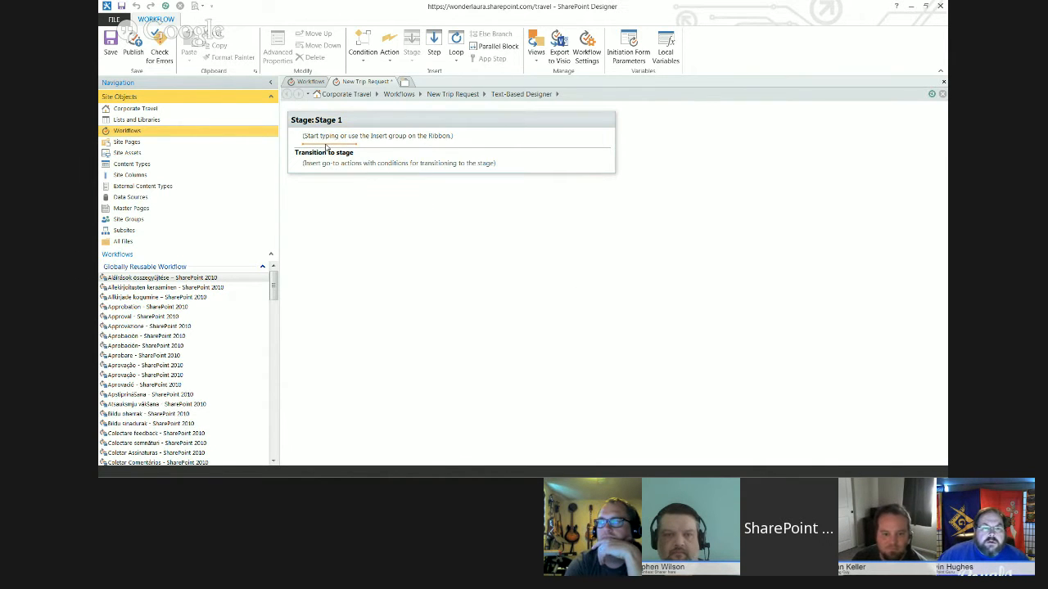
- Add a Wait for Field Change in Current Item action to Stage 1 and choose Status as its field
click(390, 50)
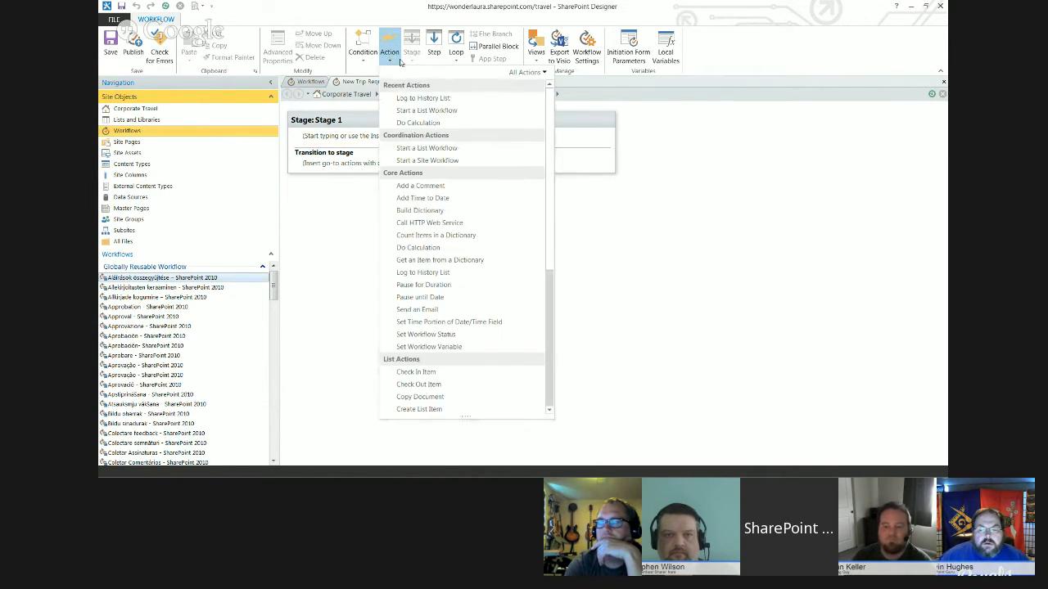
scroll(549, 181, down, 3)
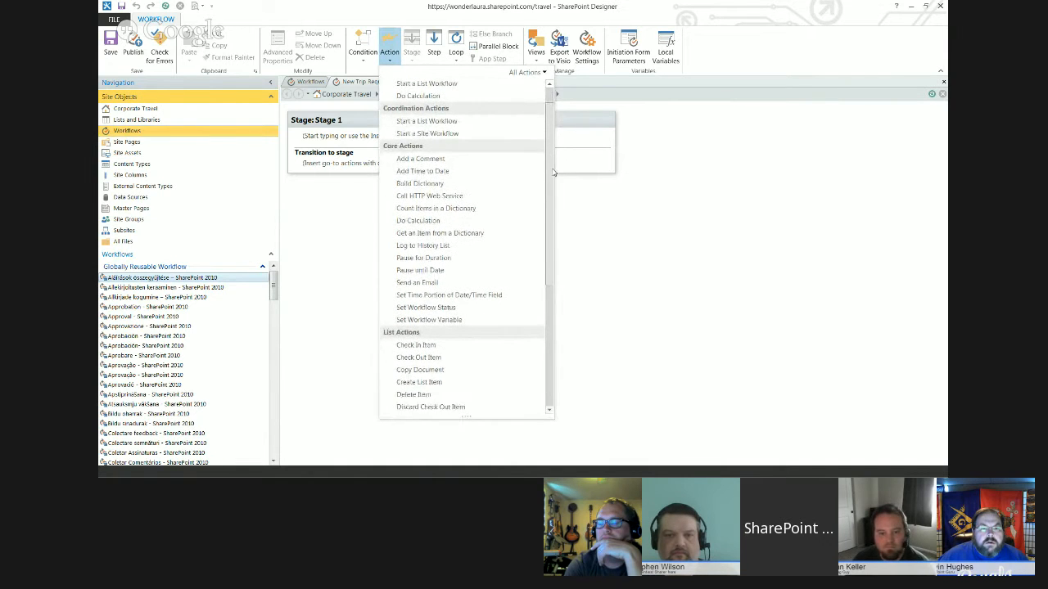
scroll(551, 184, up, 5)
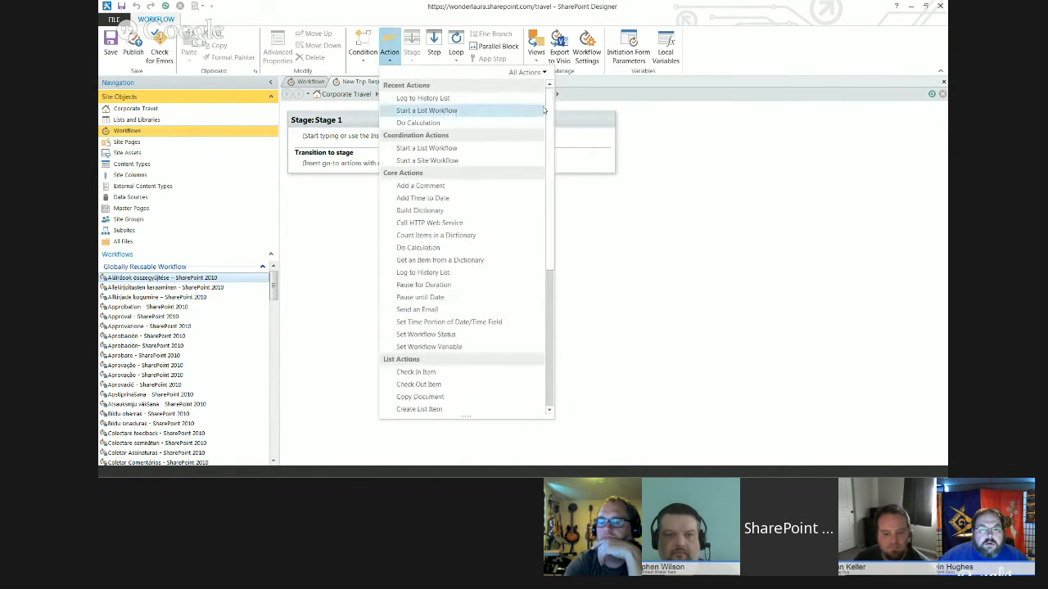
click(328, 140)
text(wa)
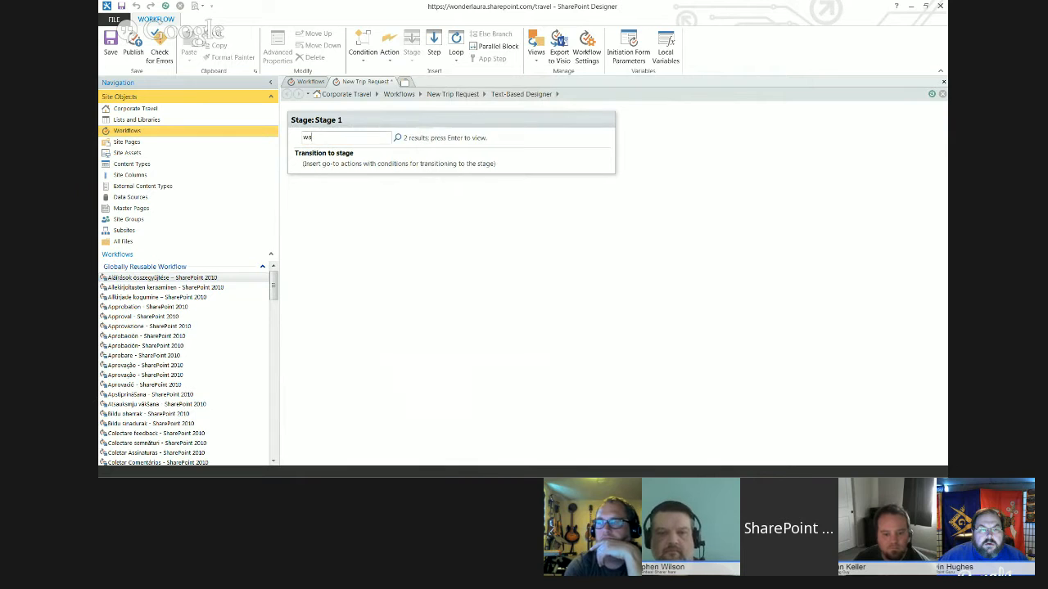
text(it)
key(Return)
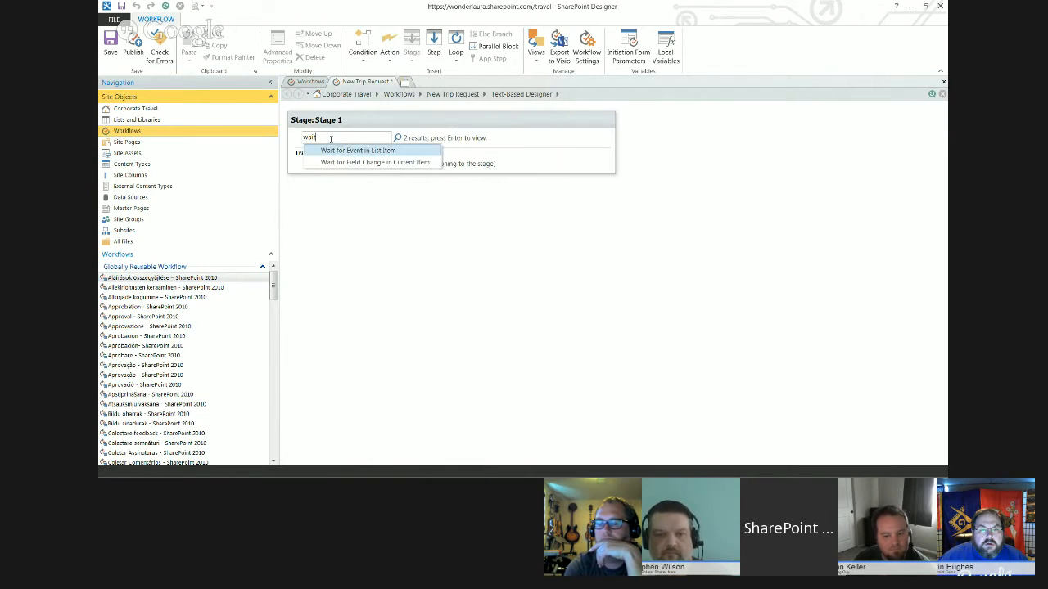
click(338, 163)
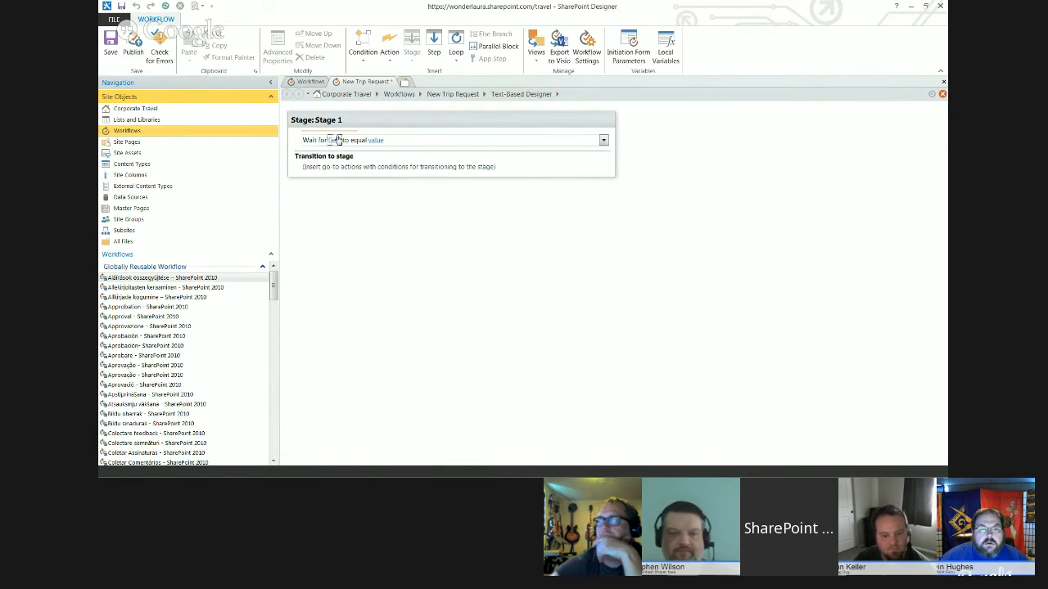
click(338, 140)
drag(471, 168, 470, 218)
click(381, 222)
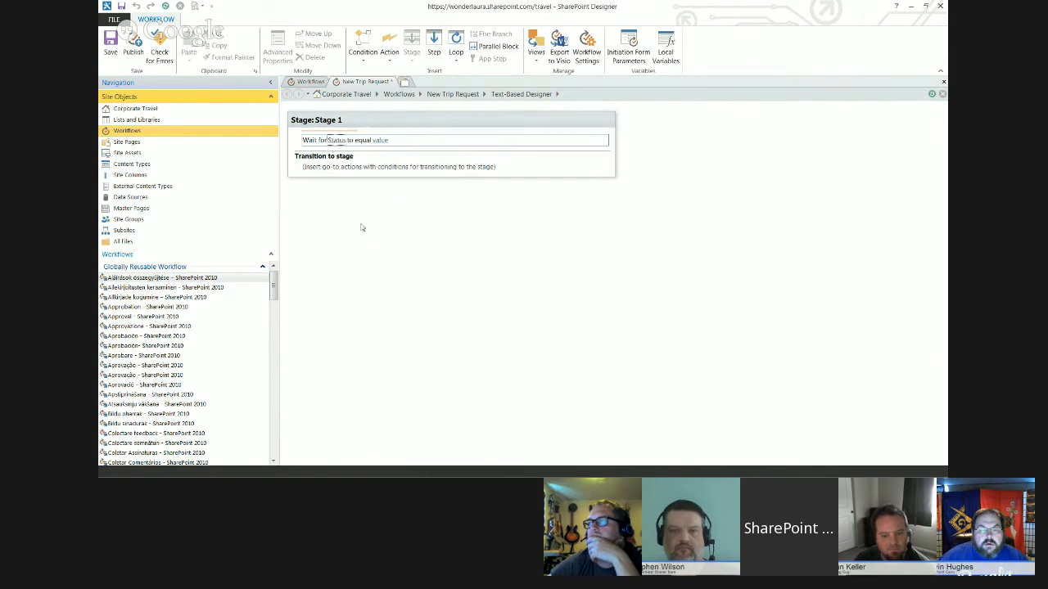
- Check the Status values the wait action offers and delete that action from Stage 1
click(380, 141)
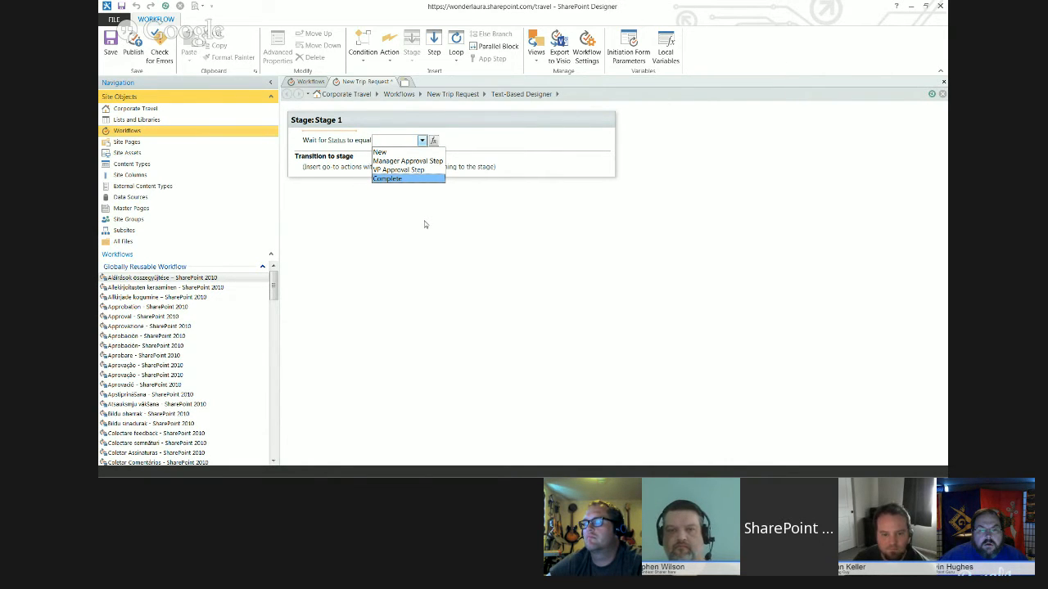
click(310, 148)
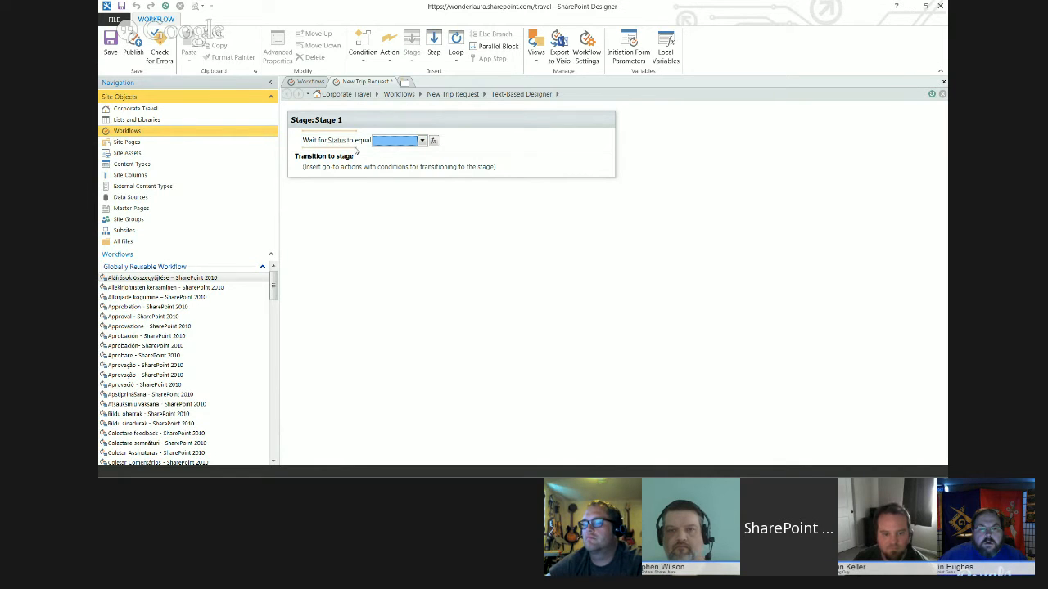
click(606, 145)
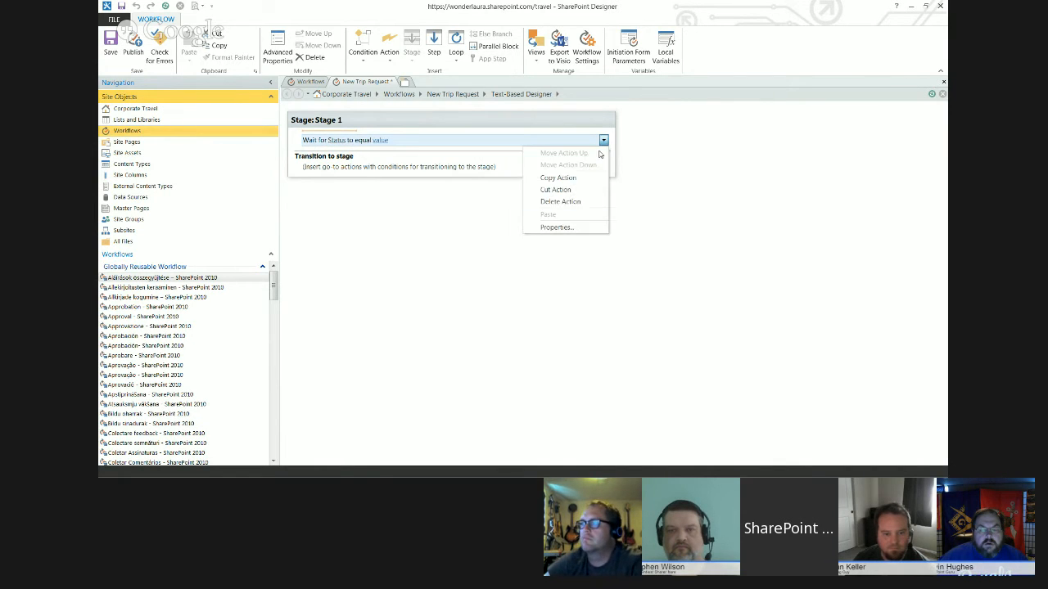
click(576, 204)
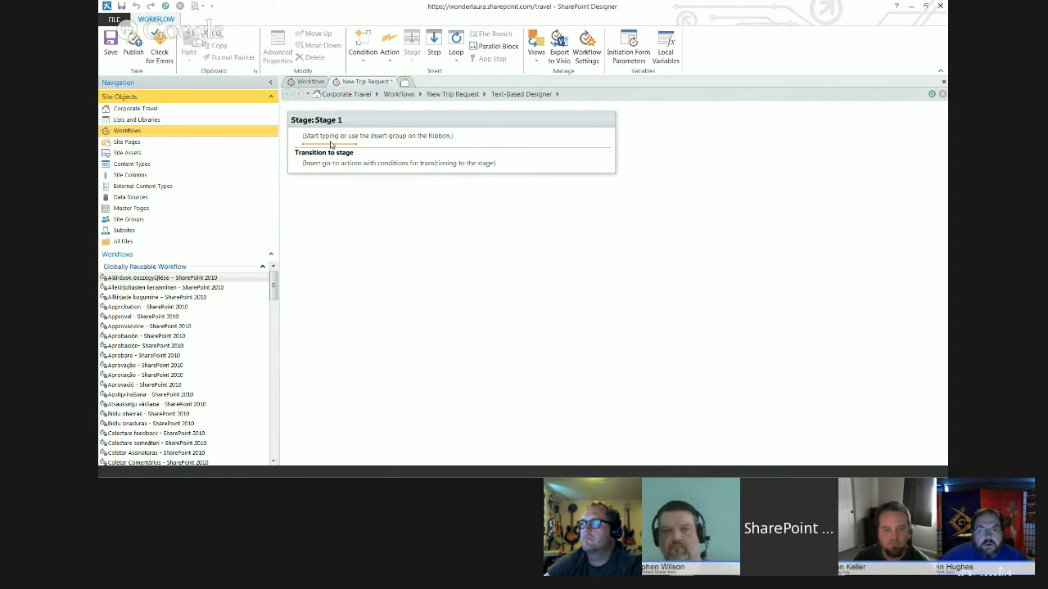
- Review the settings page of the New Trip Request workflow and return to editing its stages
click(453, 94)
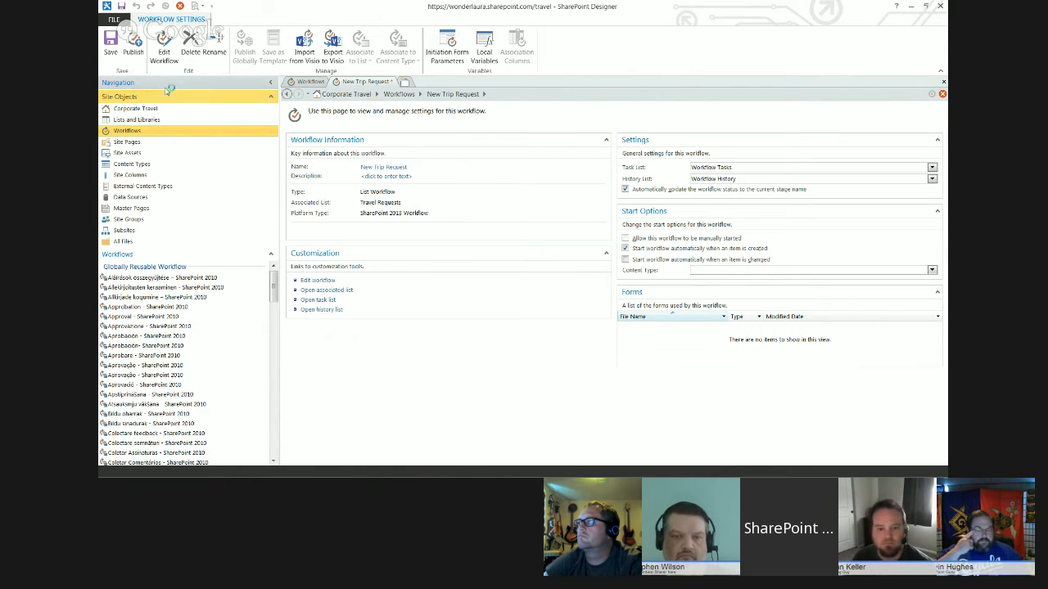
click(138, 109)
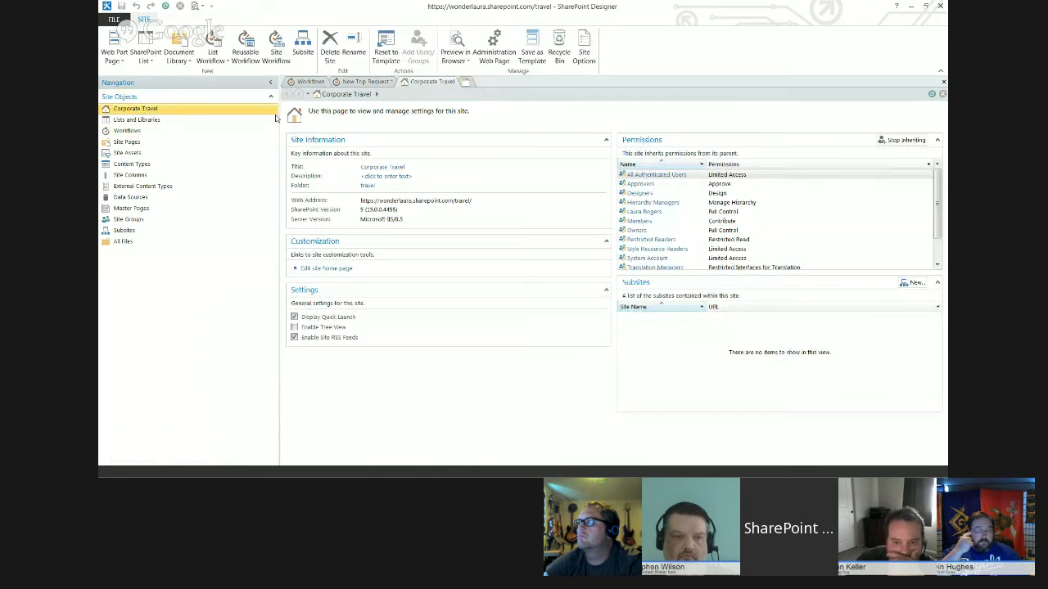
click(360, 82)
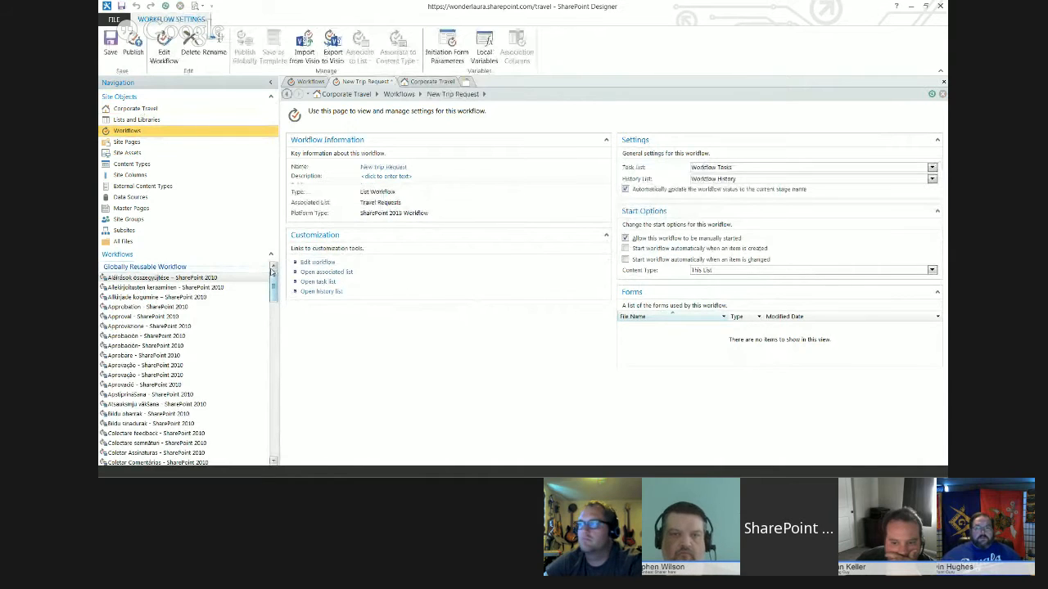
click(270, 254)
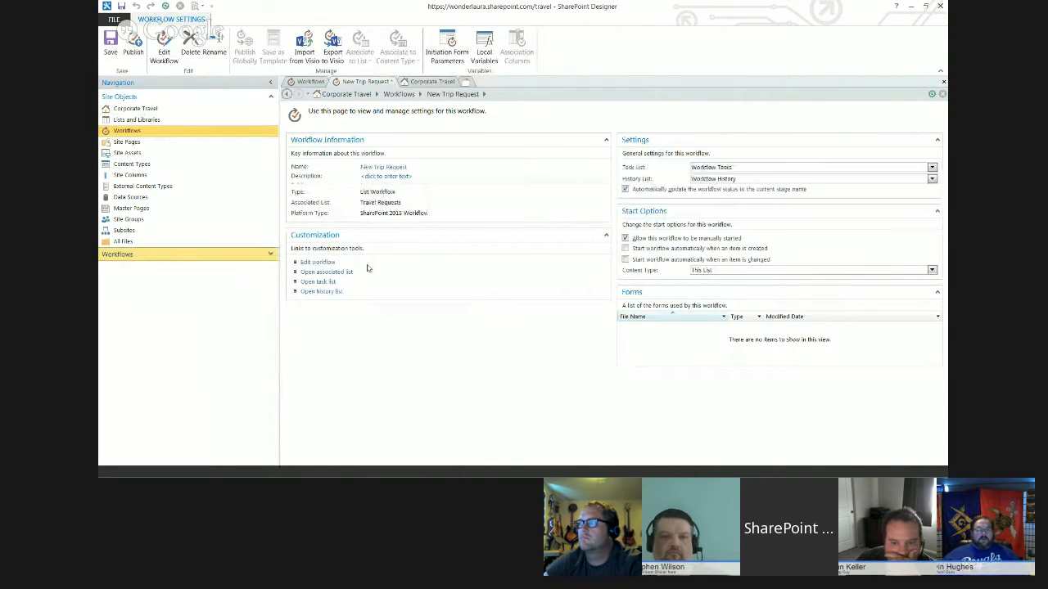
click(315, 262)
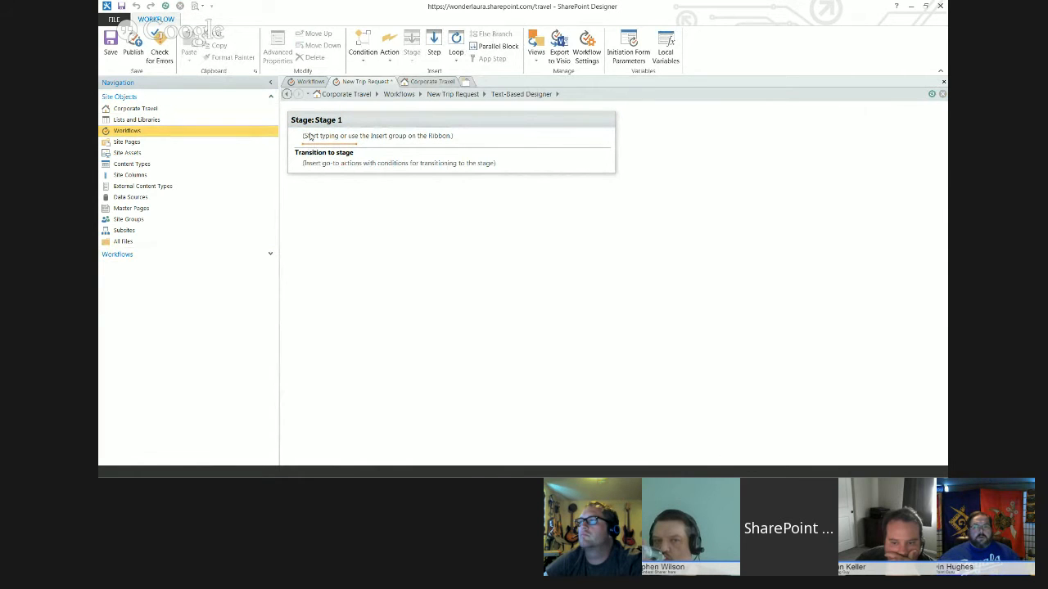
- Add a Set Field action to Stage 1 and choose Estimated Cost Copy as the field to set
text(set f)
key(Return)
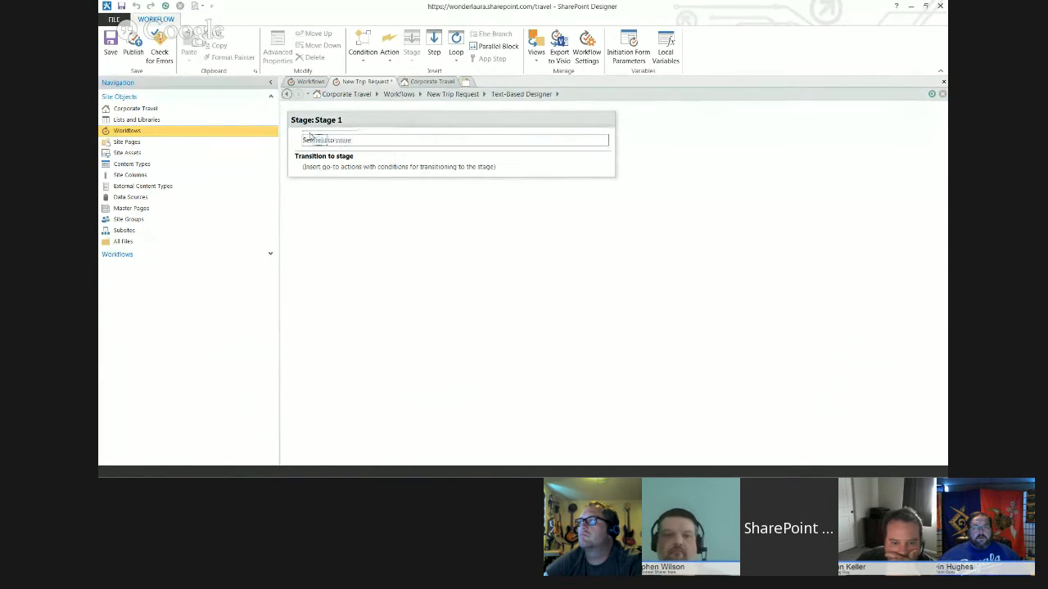
click(318, 140)
click(363, 140)
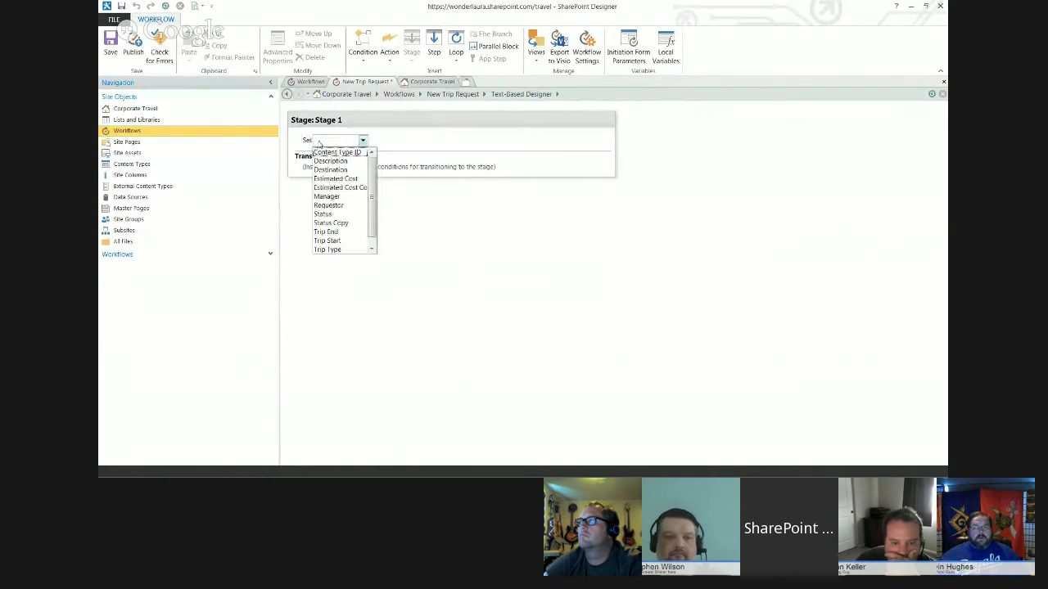
click(350, 188)
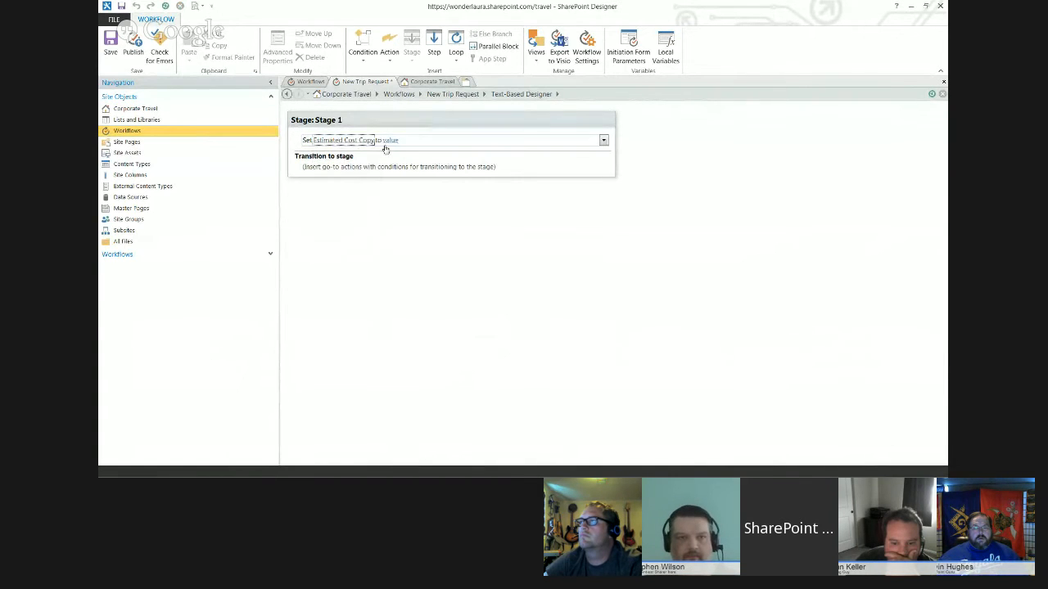
- Set the Estimated Cost Copy value to a lookup of the current item's Estimated Cost field
click(390, 140)
click(432, 140)
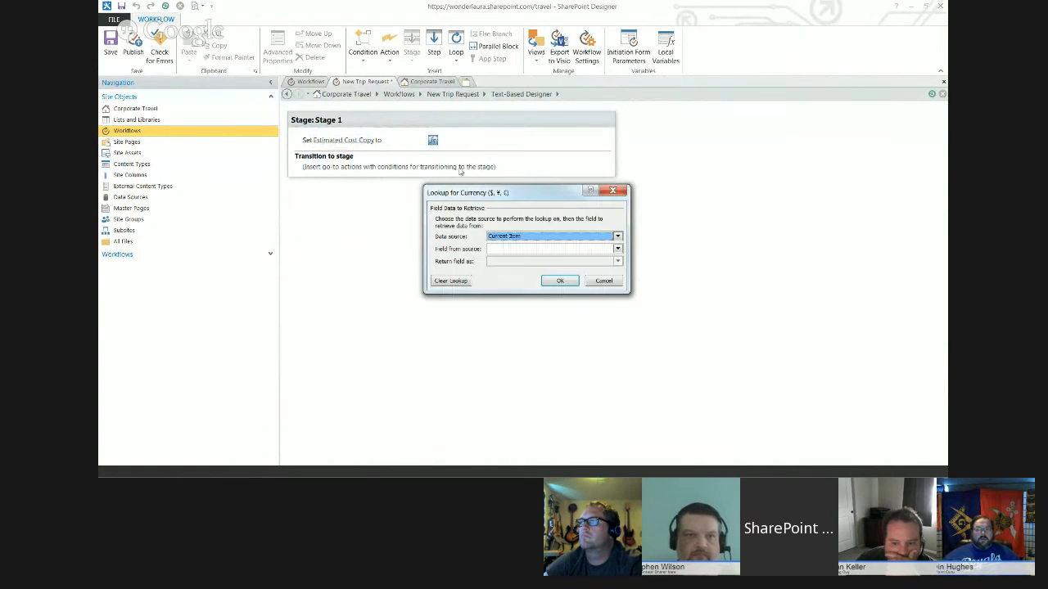
click(517, 249)
scroll(620, 282, down, 2)
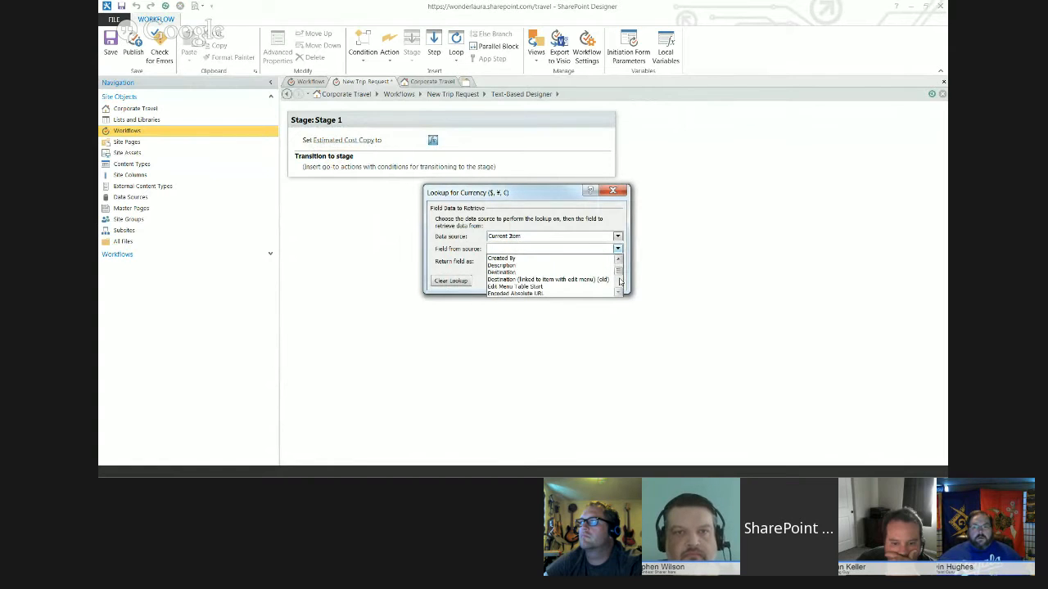
scroll(620, 282, down, 2)
click(561, 258)
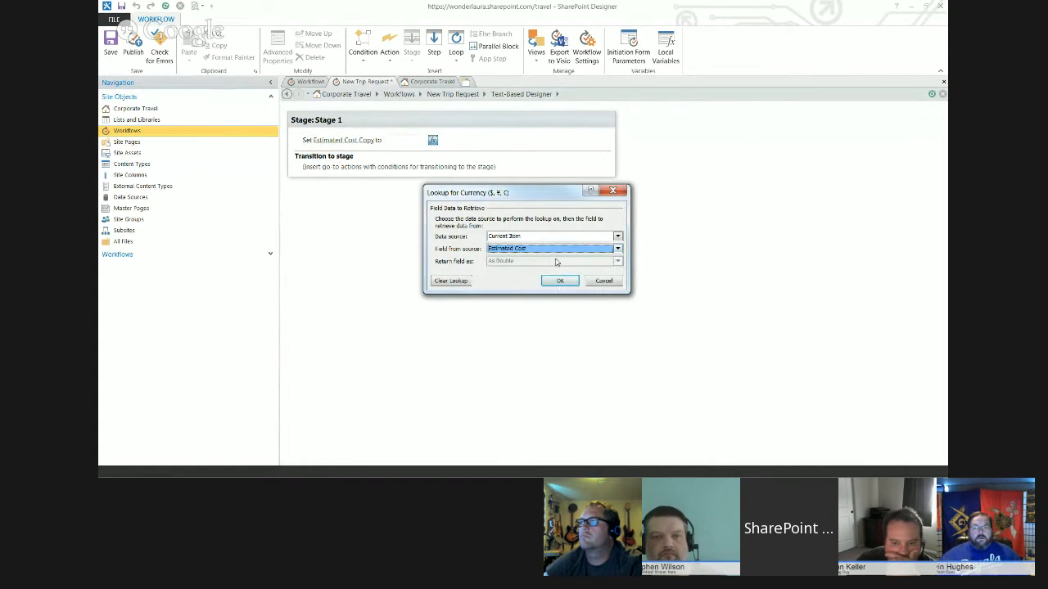
click(560, 281)
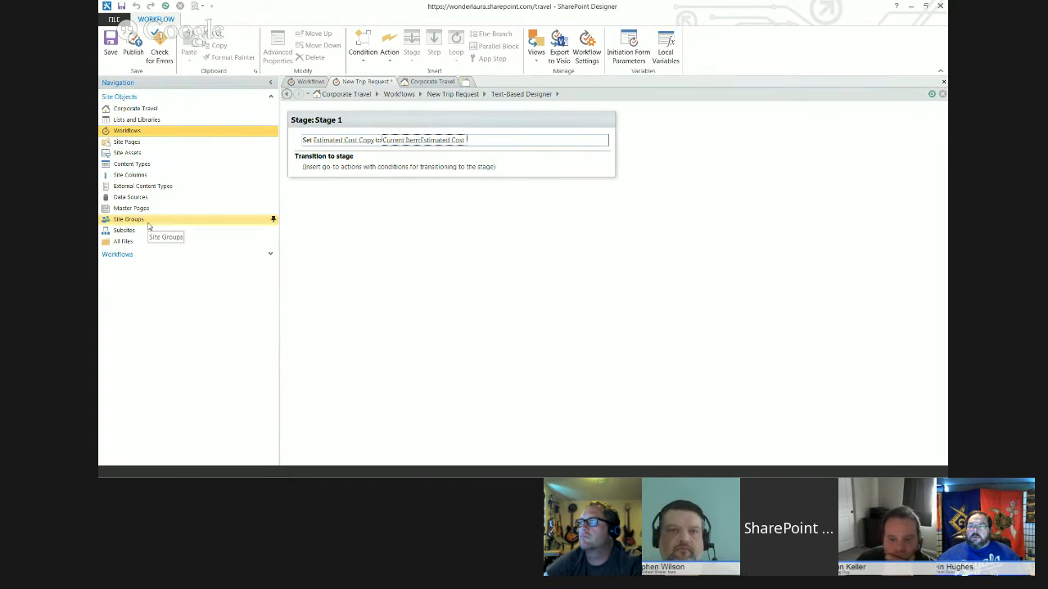
key(alt+Tab)
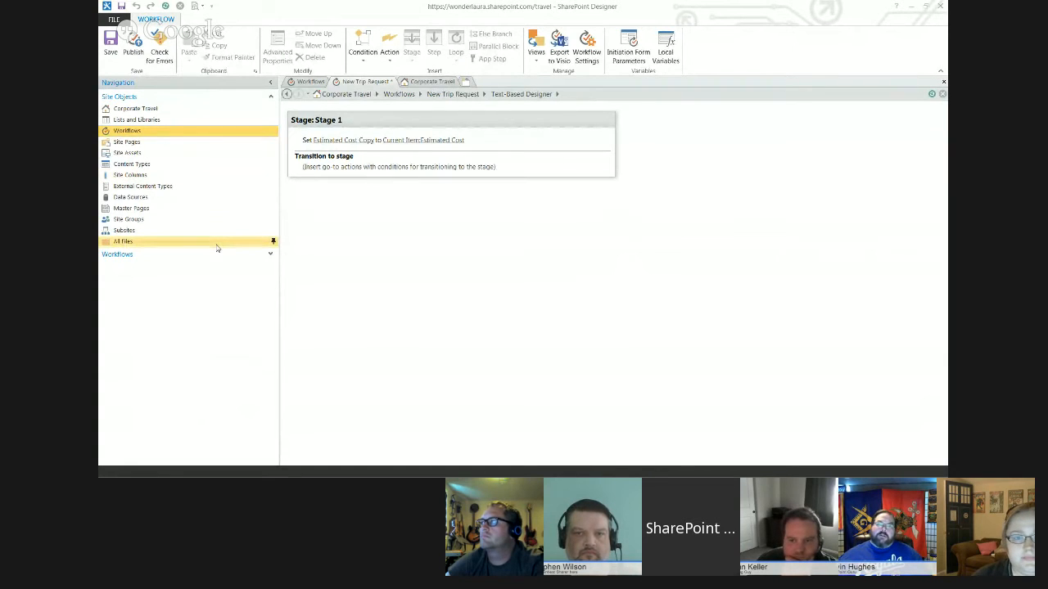
click(325, 144)
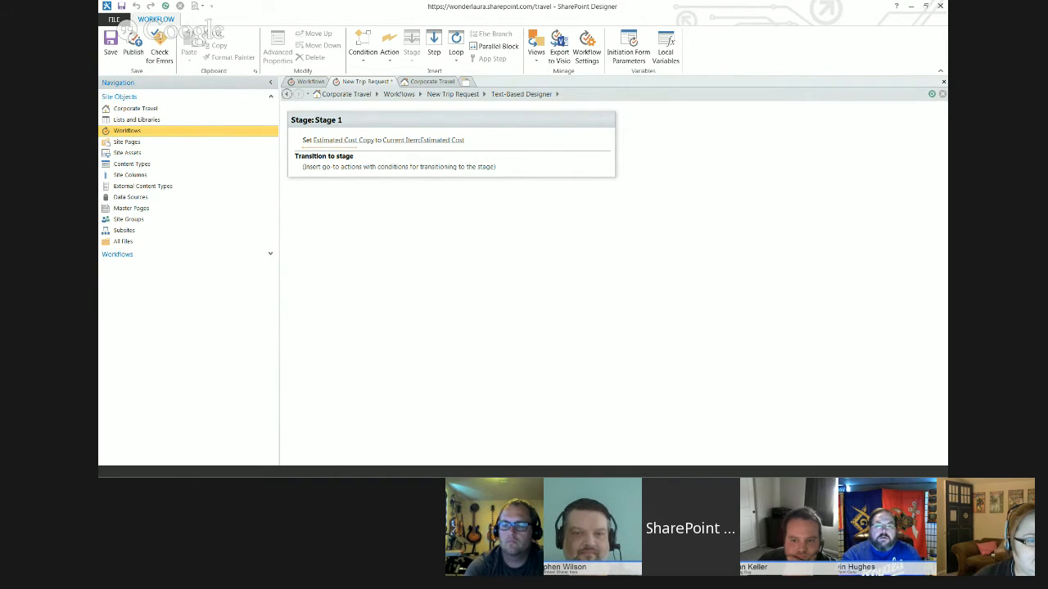
click(306, 141)
click(315, 141)
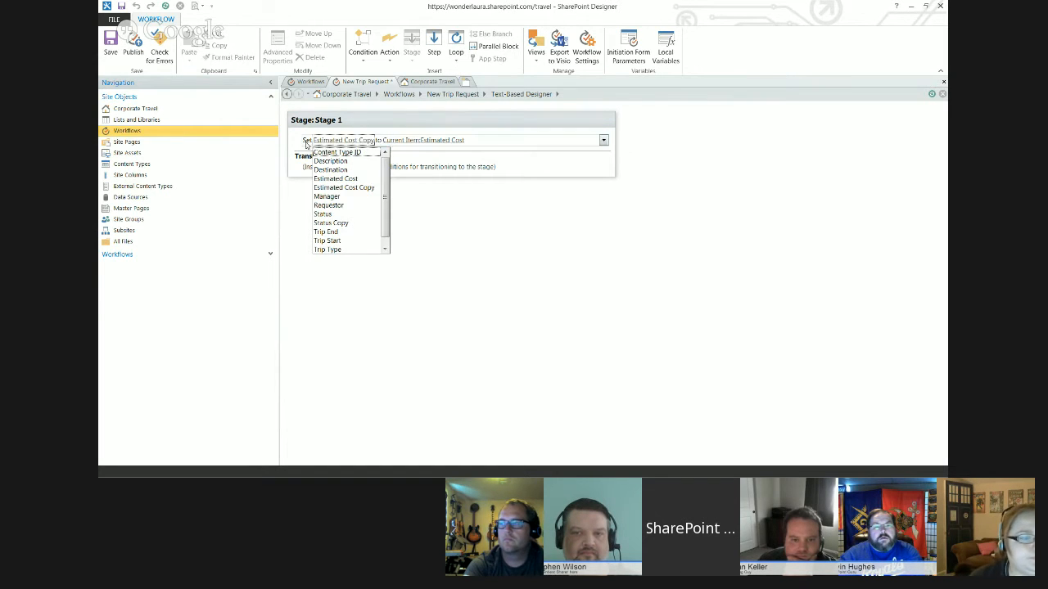
click(306, 145)
- Add a second Set Field action below the Estimated Cost Copy action and choose Status Copy as the field to set
click(310, 149)
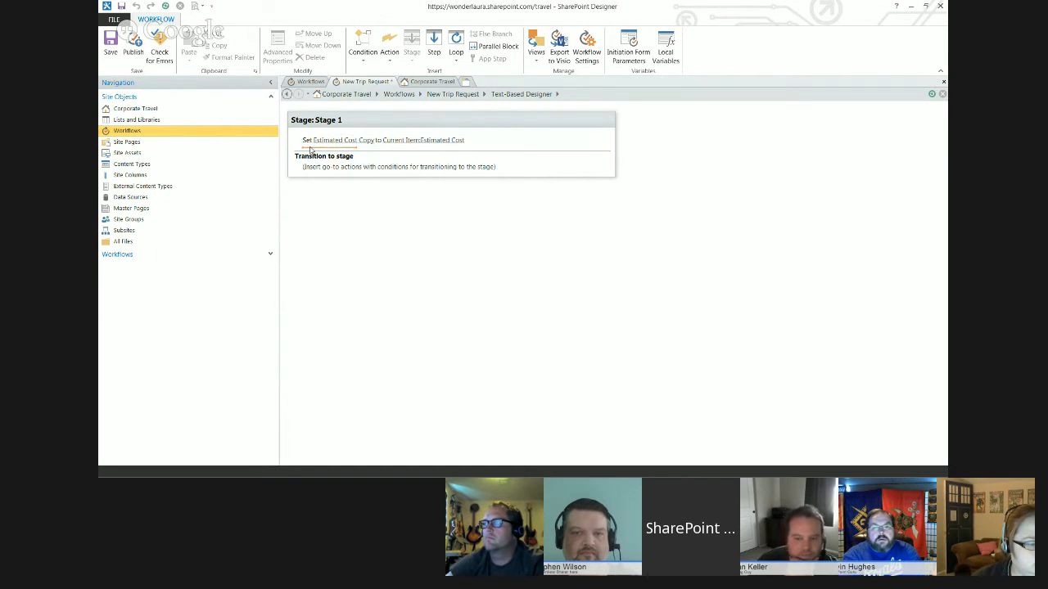
text(set)
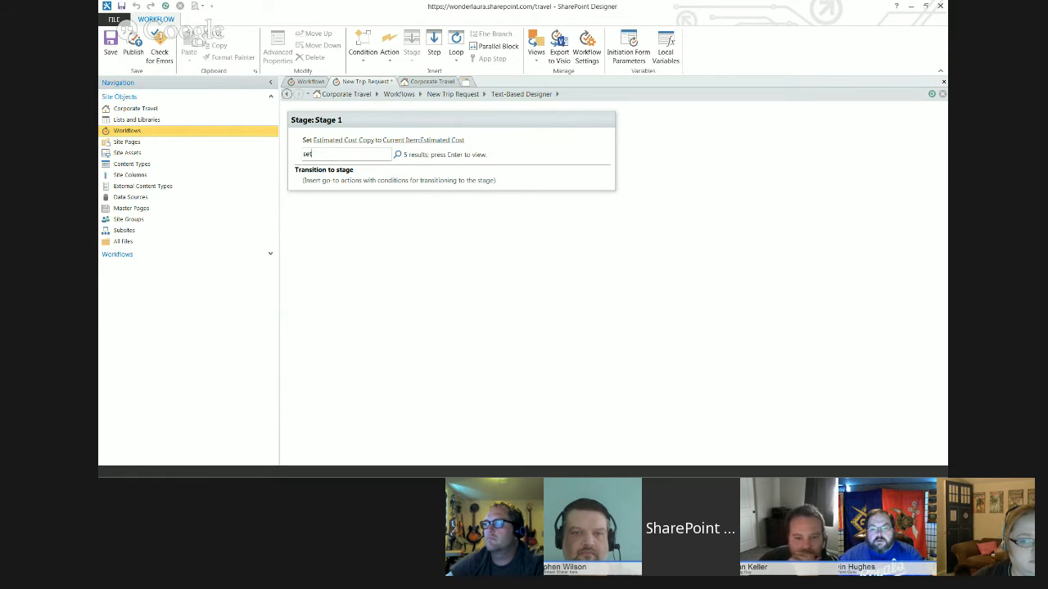
key(Return)
click(333, 157)
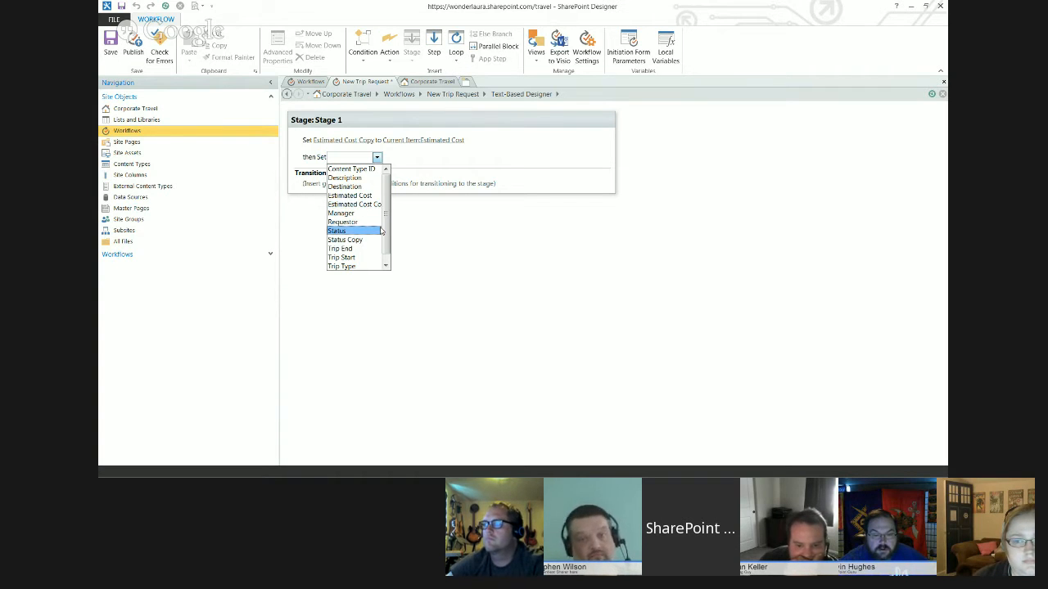
drag(385, 207, 386, 243)
click(344, 231)
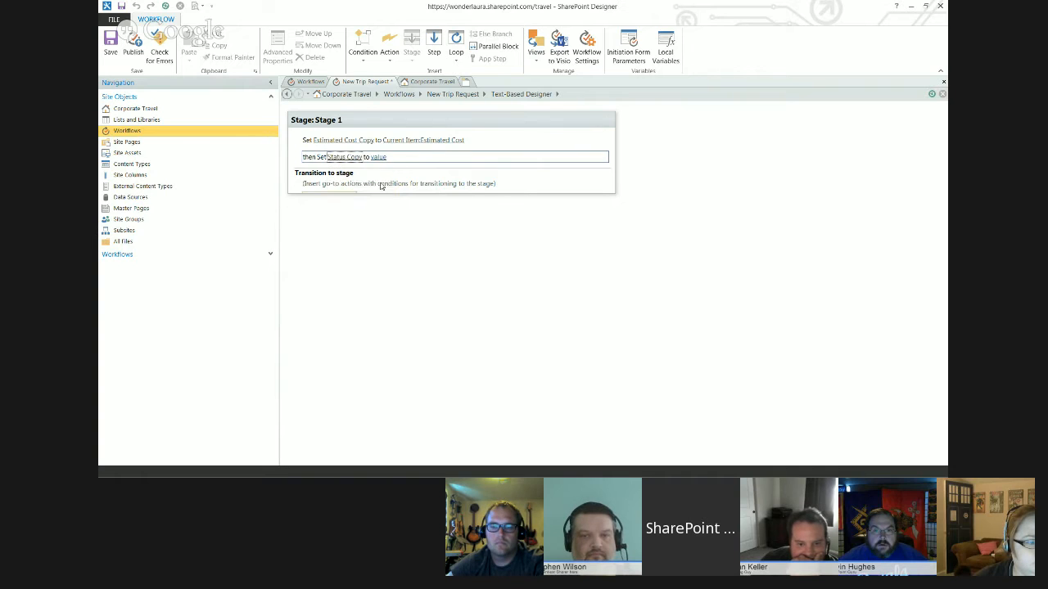
- Set the Status Copy value to a lookup of the current item's Status field
click(432, 158)
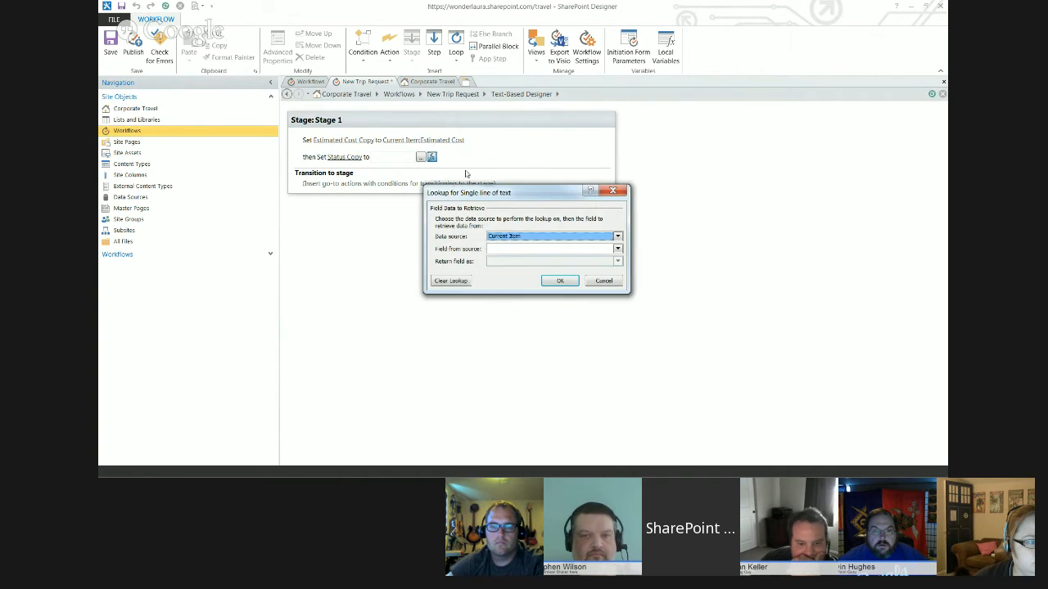
key(Tab)
key(s)
key(s)
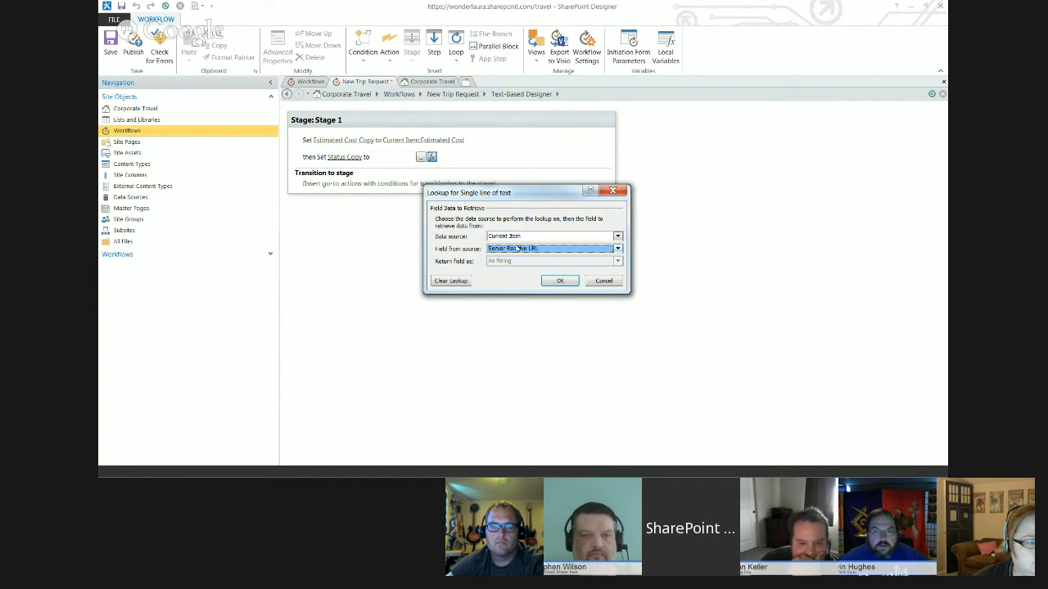
click(559, 280)
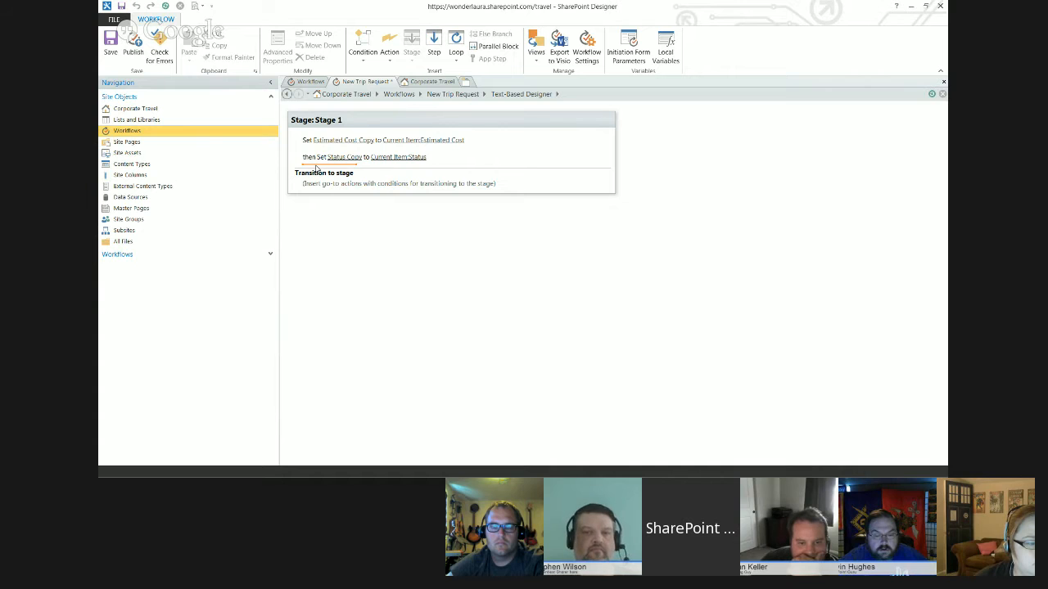
- Add a third Set Field action to Stage 1 and choose Trip Type Copy as the field to set
text(set f)
key(Return)
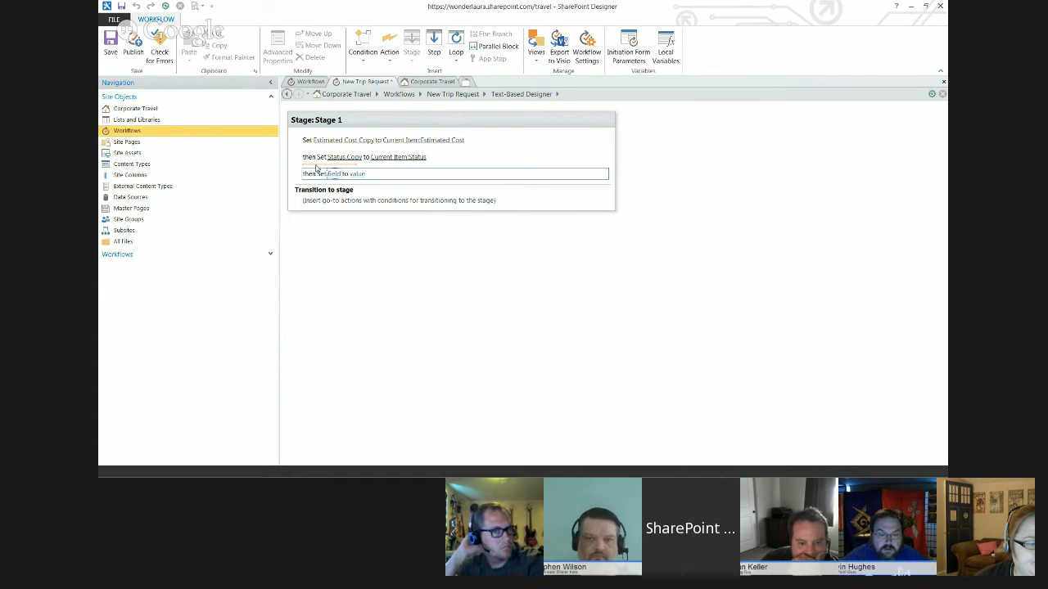
click(332, 174)
click(376, 173)
drag(389, 240, 388, 258)
click(354, 284)
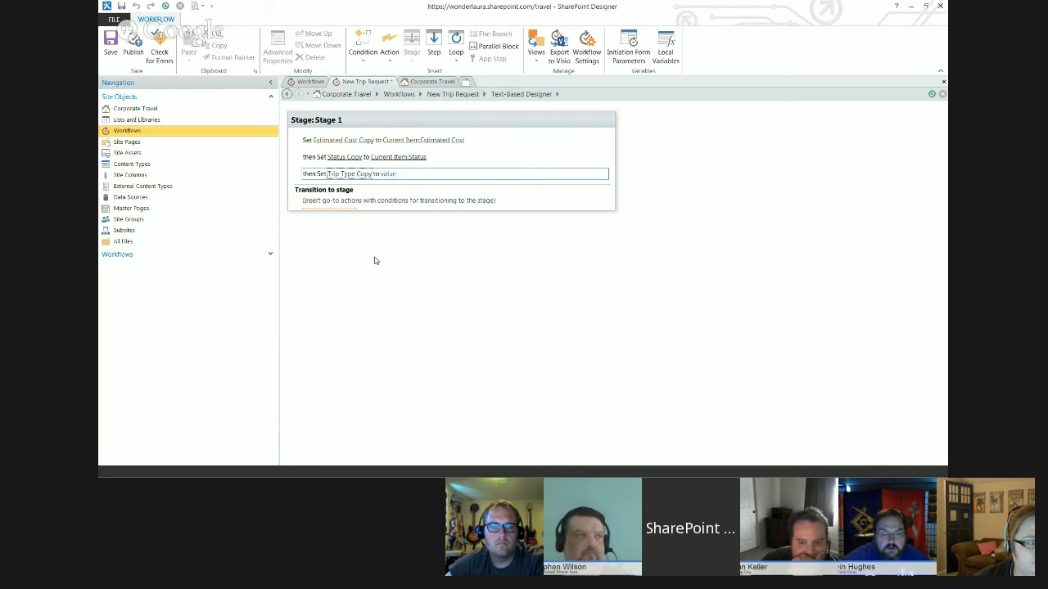
- Set the Trip Type Copy value to a lookup of the current item's Trip Type field
click(388, 174)
click(441, 174)
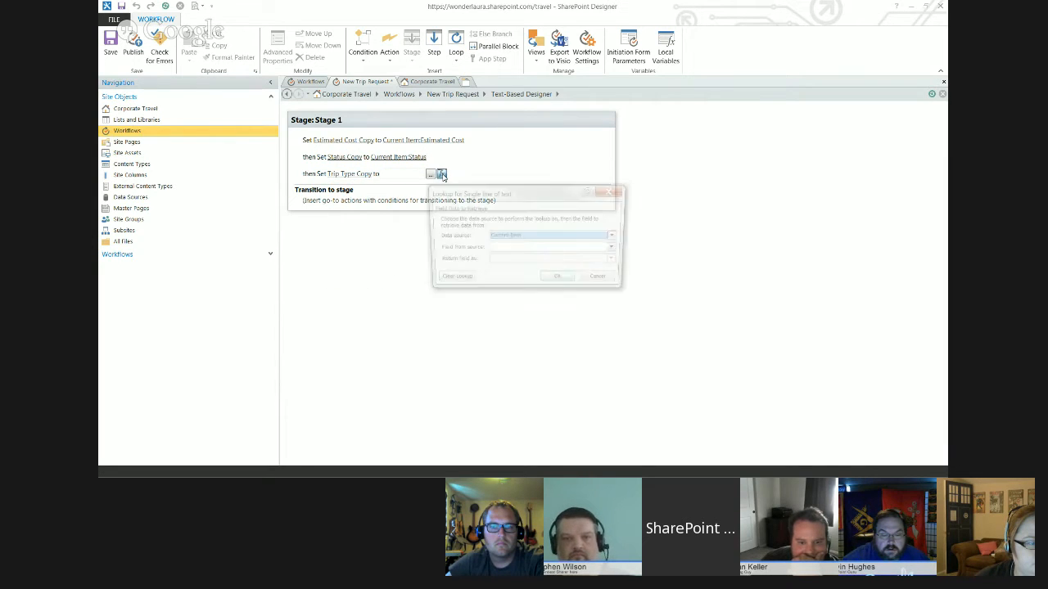
click(512, 252)
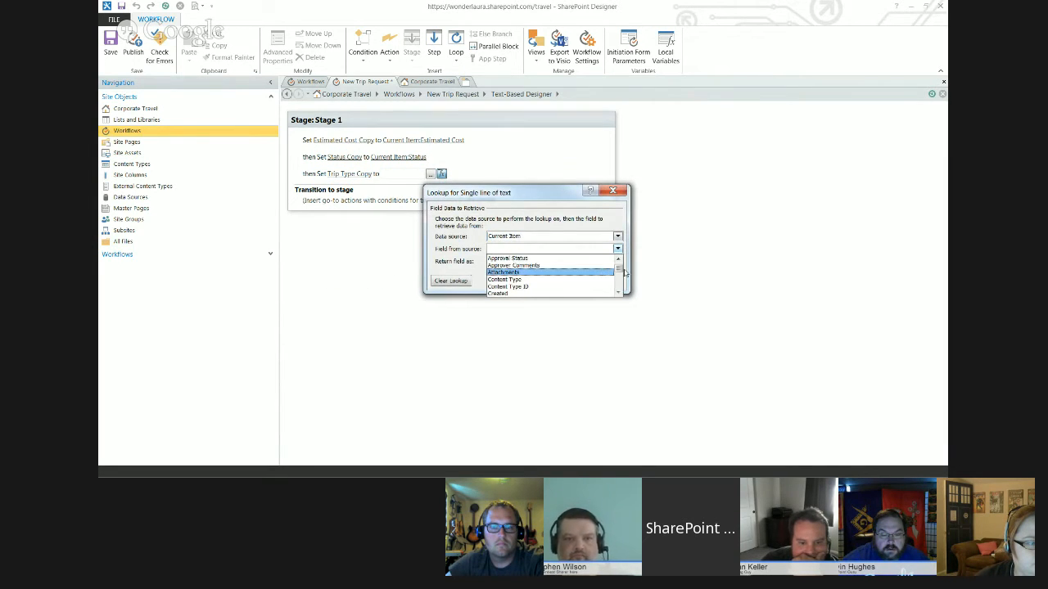
drag(619, 269, 621, 296)
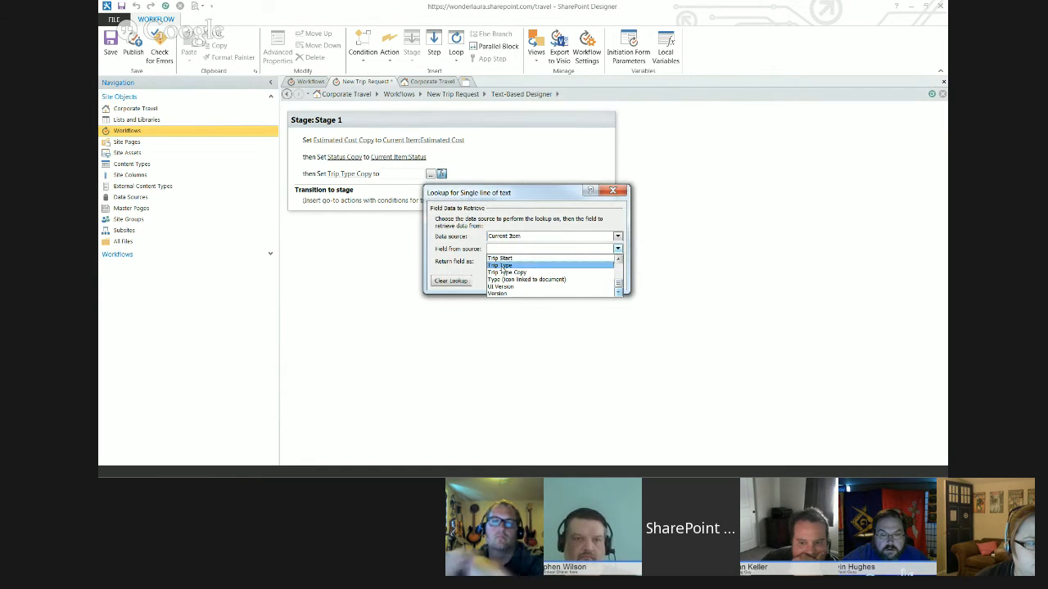
click(524, 265)
click(560, 281)
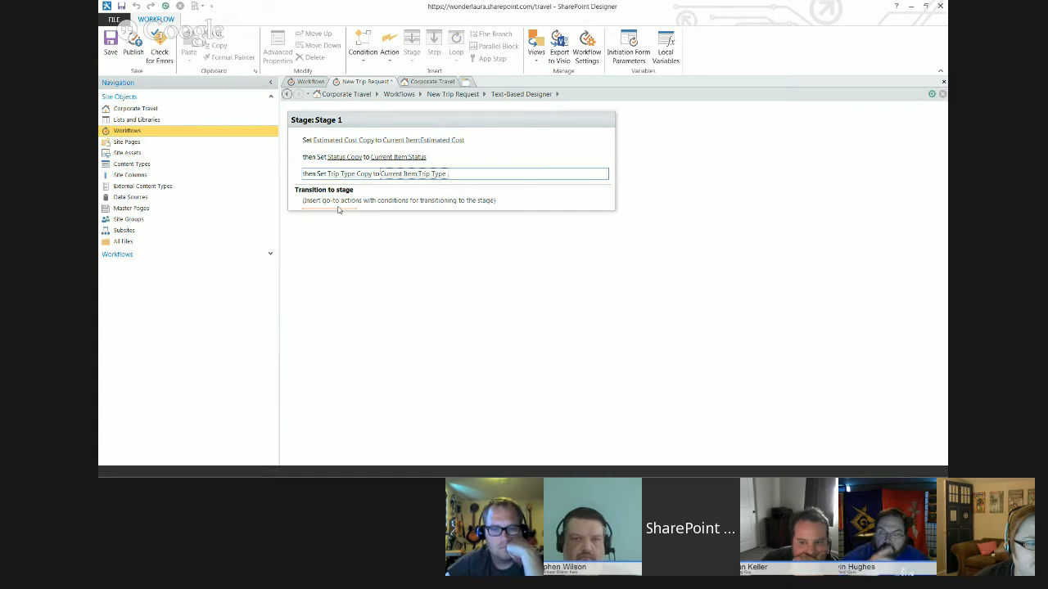
- Add a go-to action to the stage transition that leads to End of Workflow
text(go)
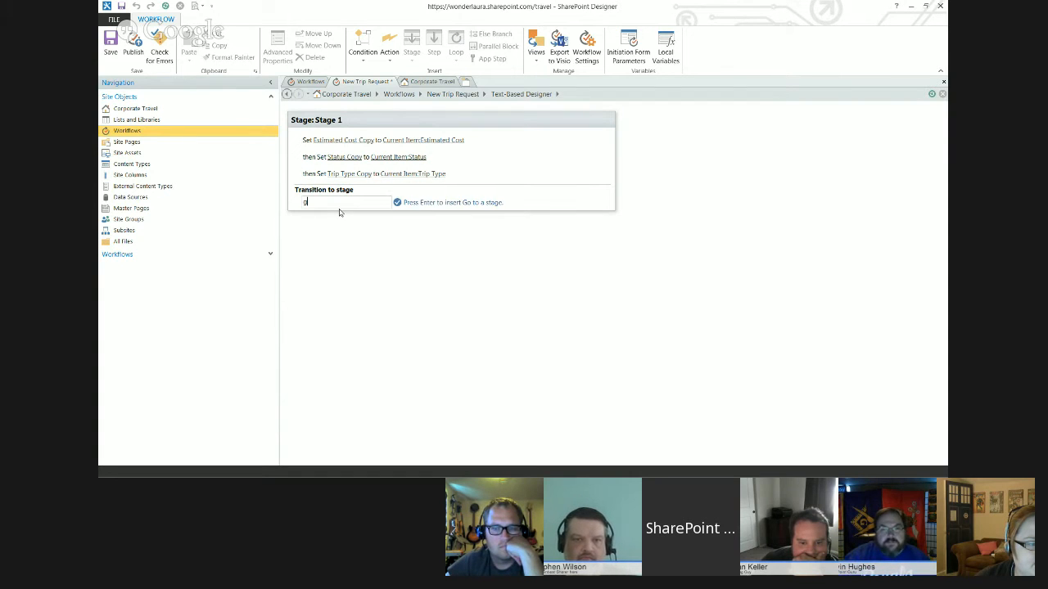
key(Return)
click(333, 204)
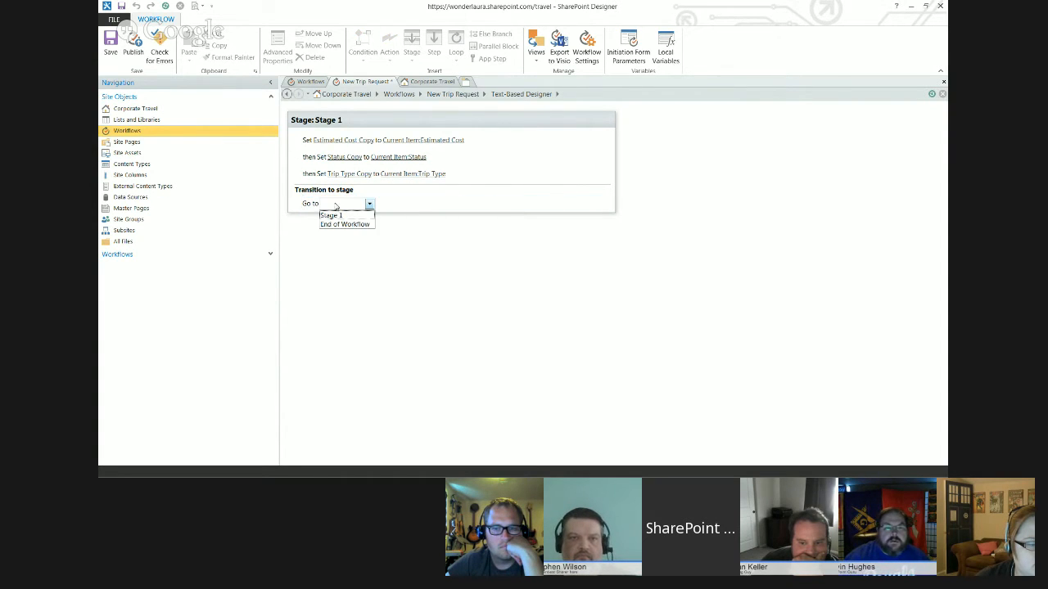
click(341, 224)
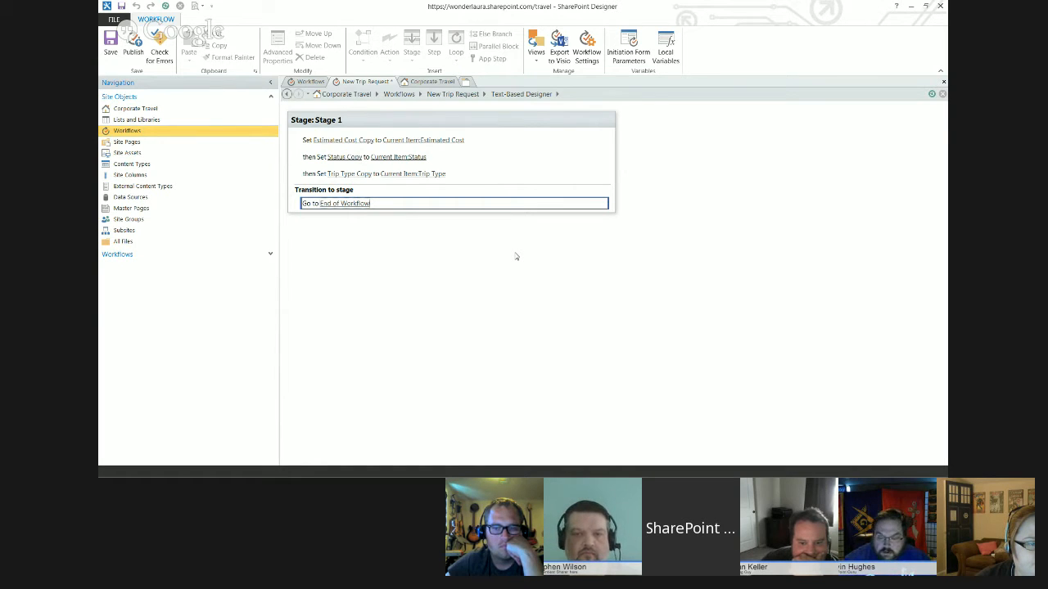
- Rename Stage 1 as Completed and publish the New Trip Request workflow
click(471, 129)
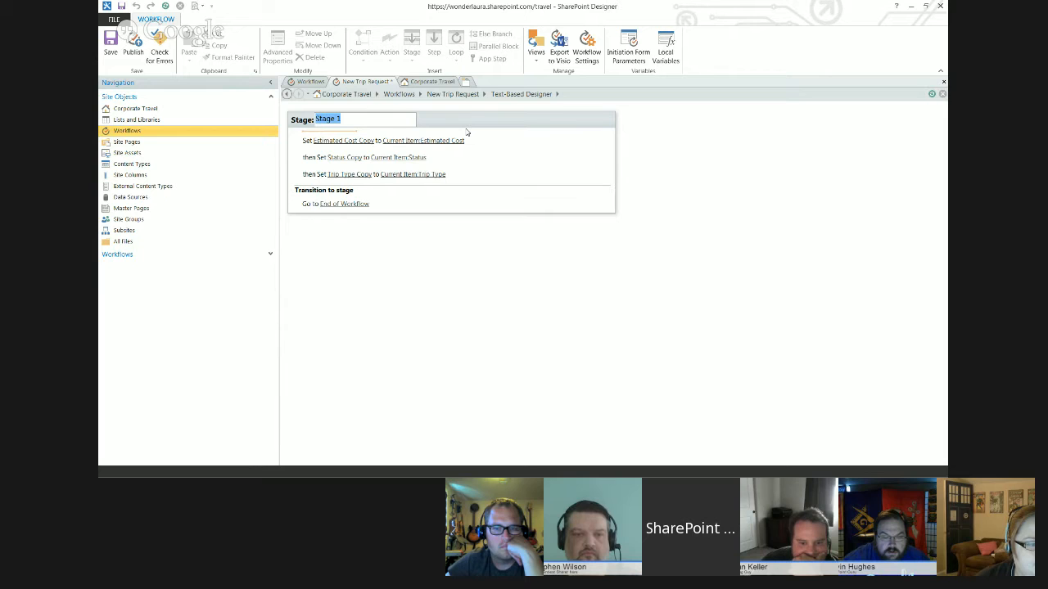
text(Change)
key(BackSpace)
key(BackSpace)
key(BackSpace)
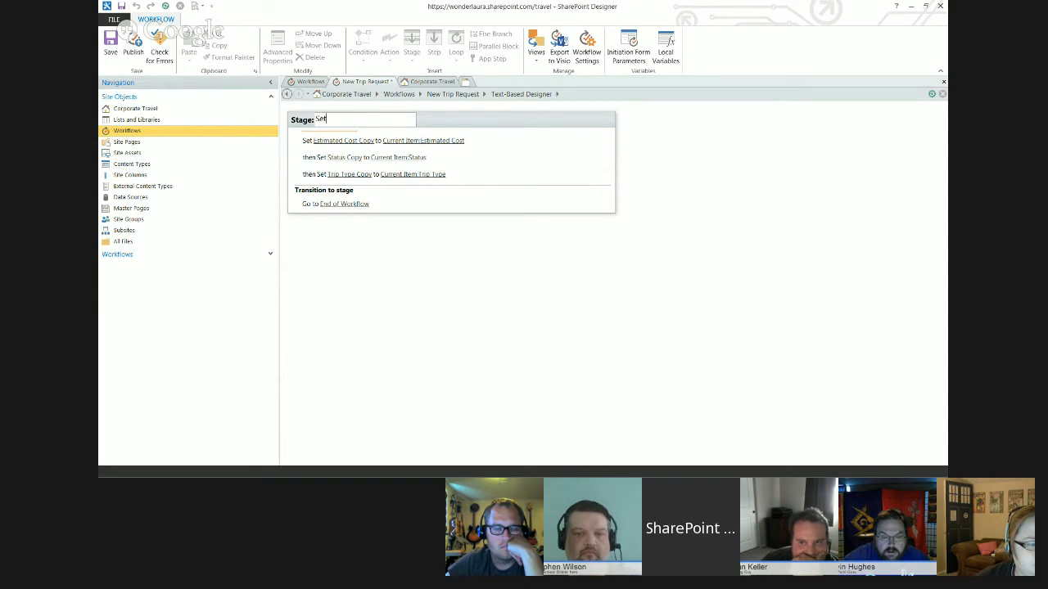
text(opies)
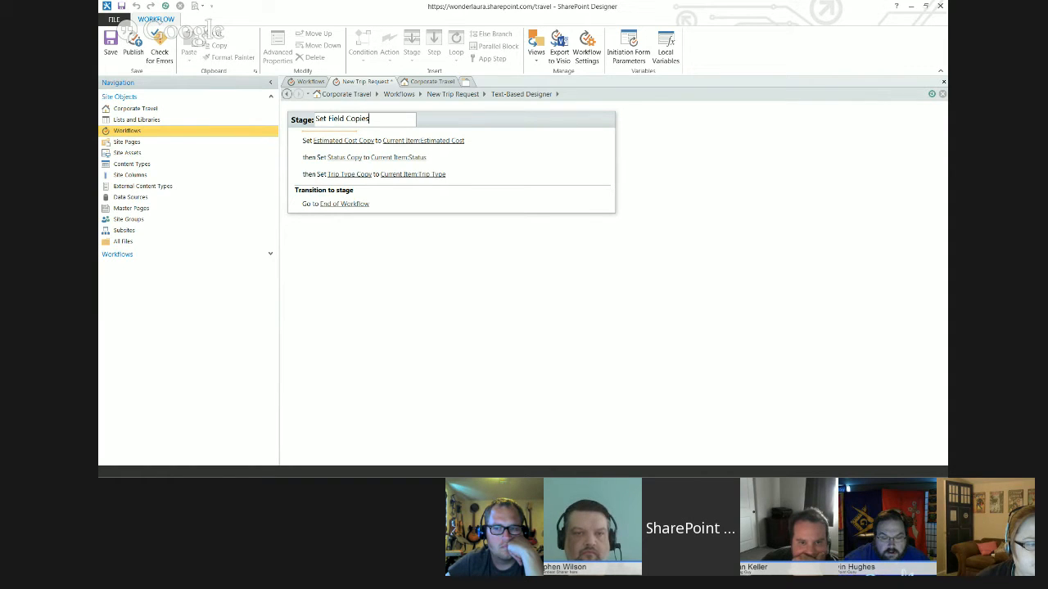
text(Completed)
key(Return)
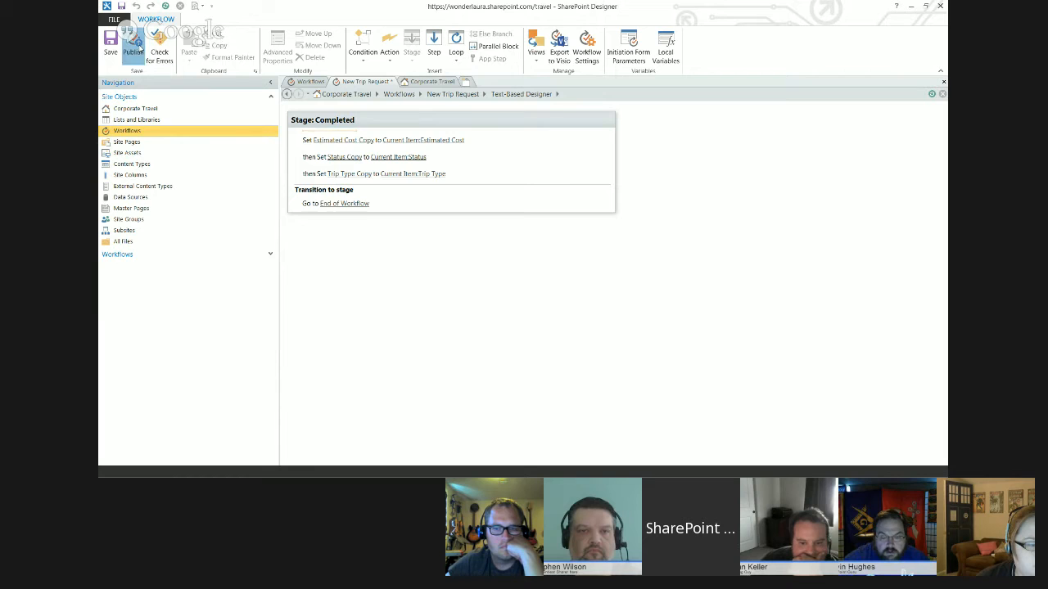
click(133, 45)
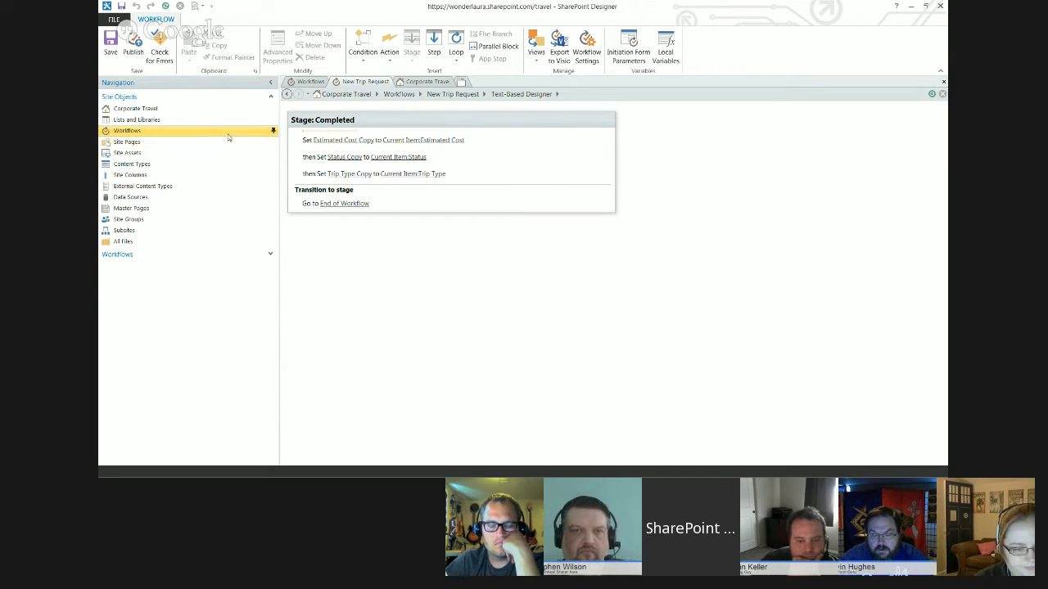
- Create a SharePoint 2013 list workflow named Changed Travel Request on the Travel Requests list
click(139, 121)
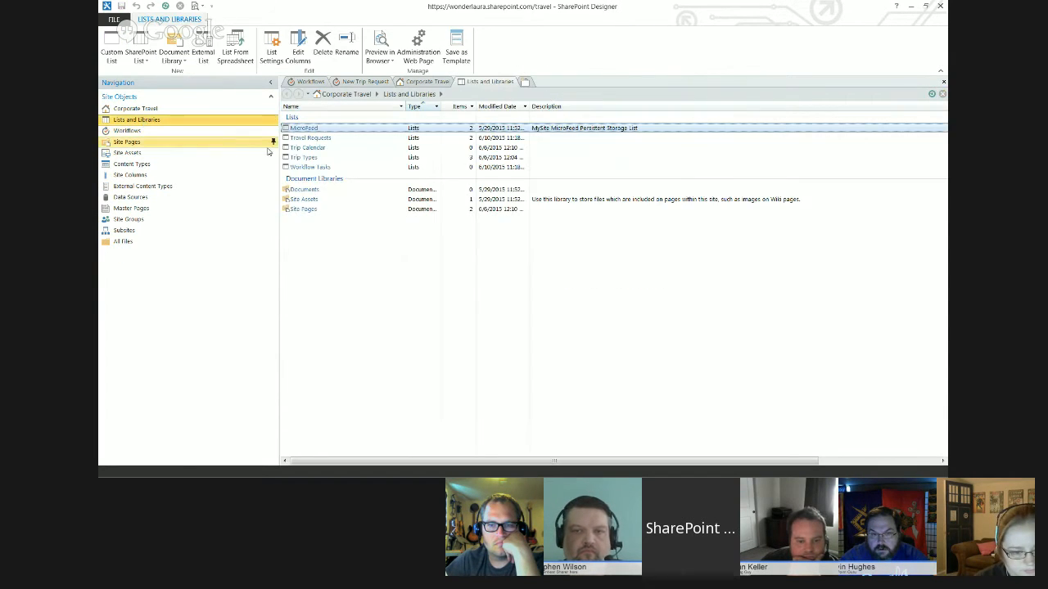
click(310, 137)
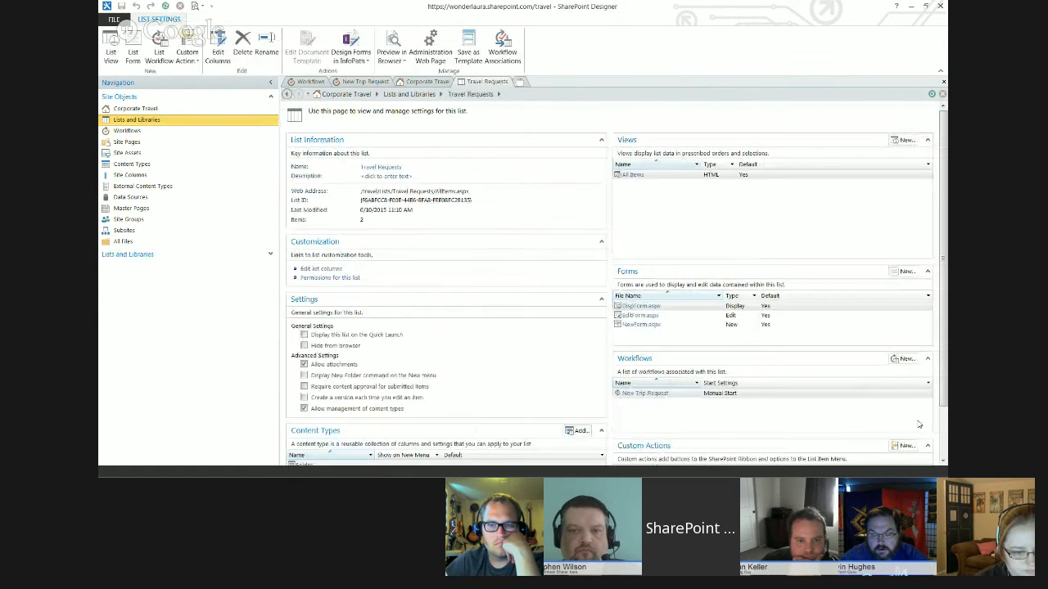
scroll(920, 424, down, 2)
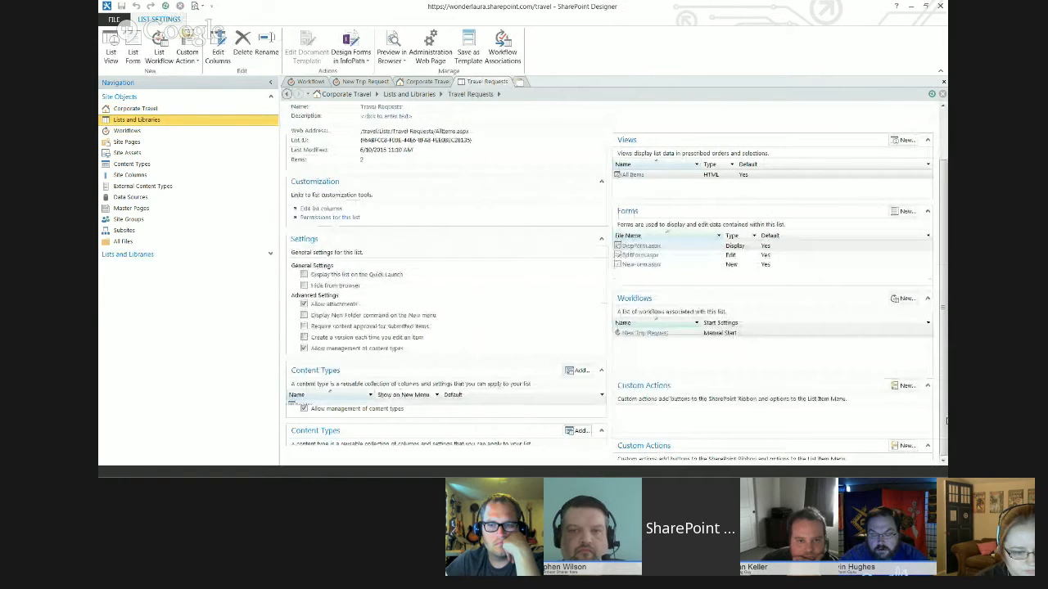
click(904, 299)
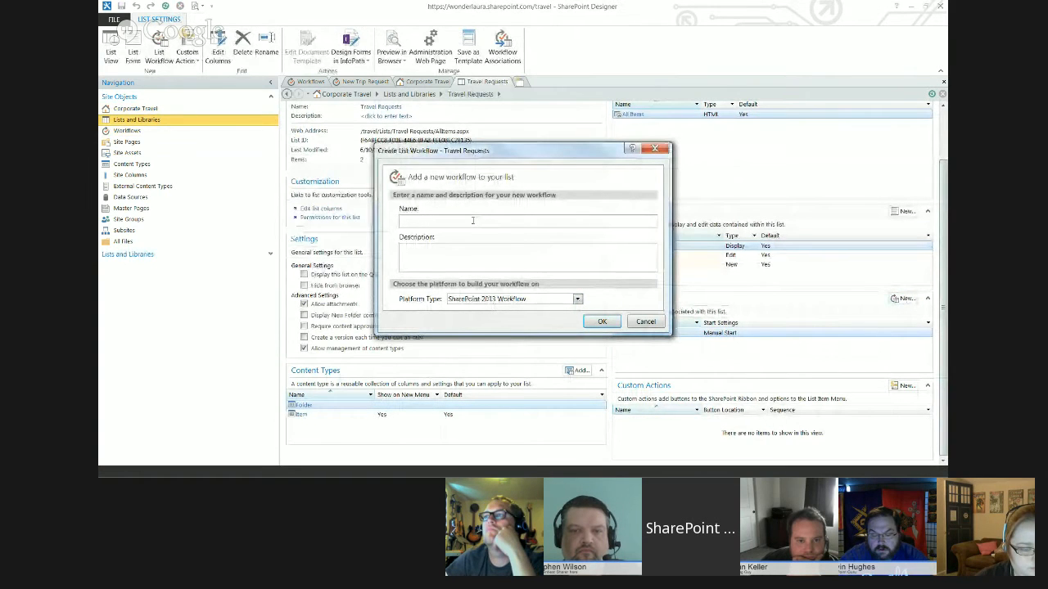
text(Changed Tr)
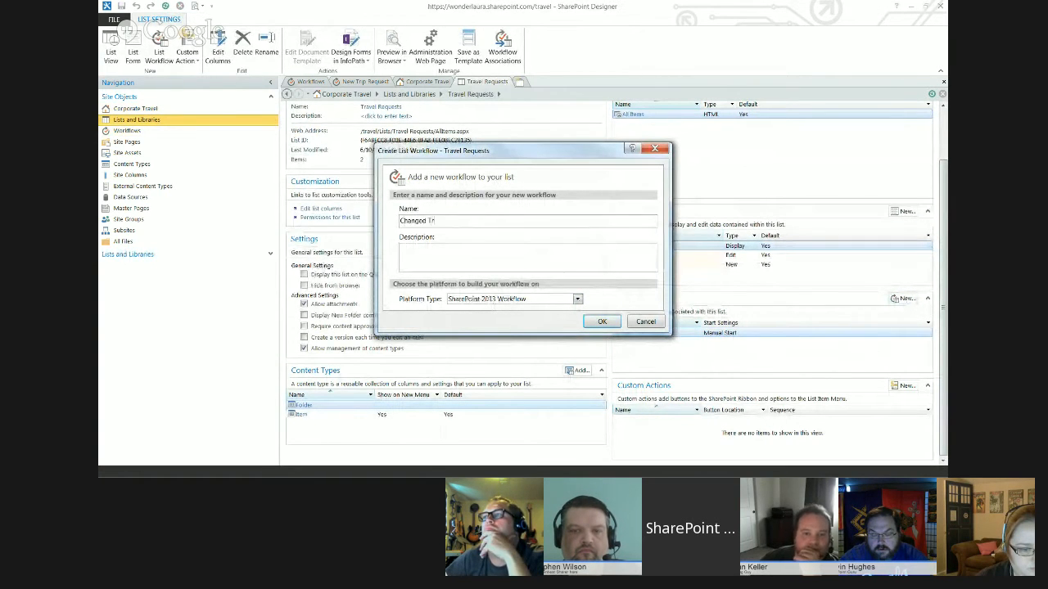
text(avel Request)
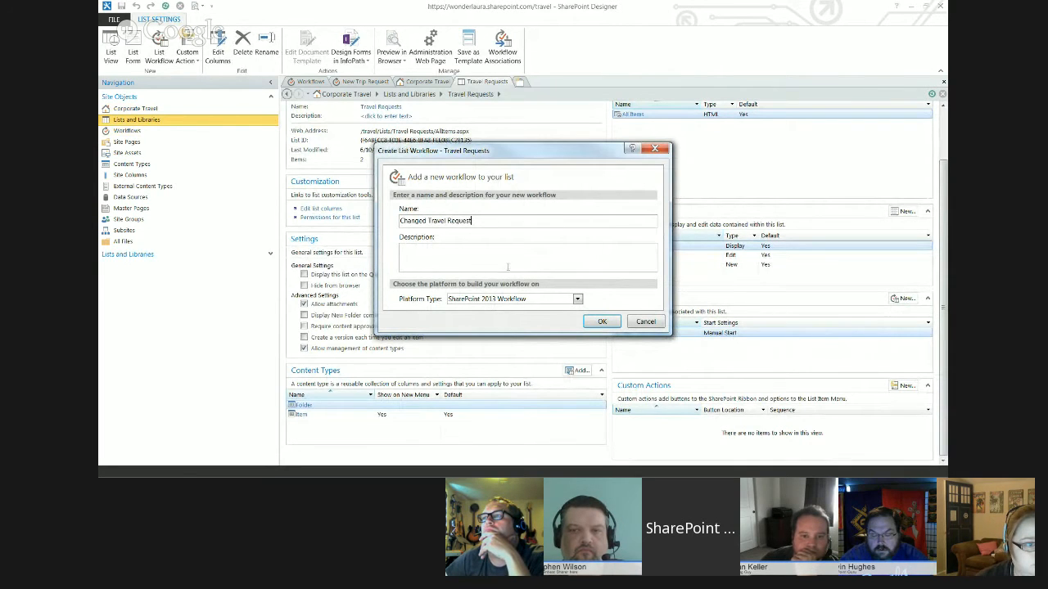
click(604, 322)
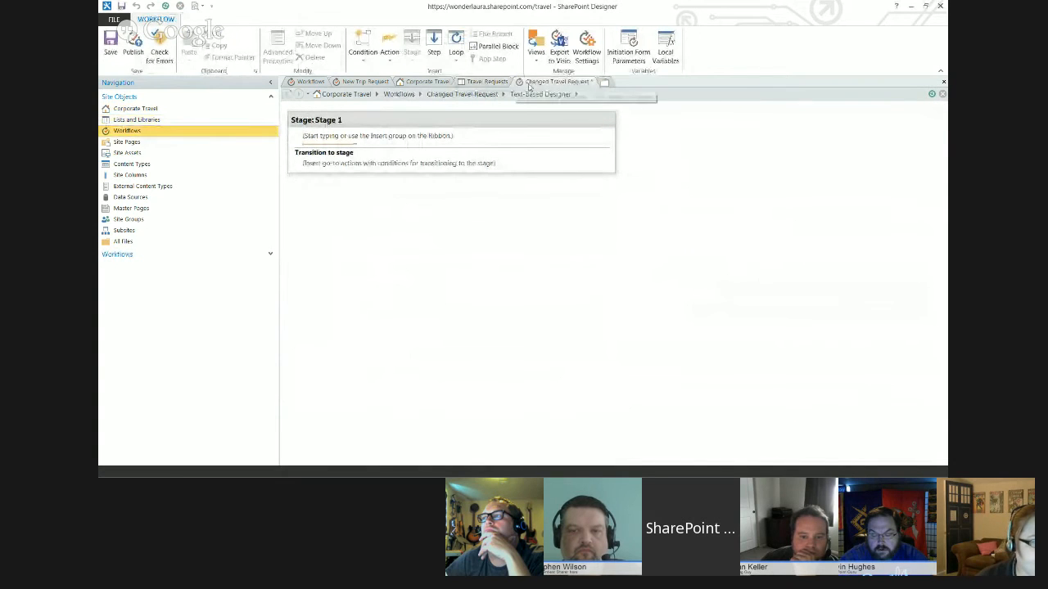
- Set the Changed Travel Request workflow to start automatically when an item is changed, and return to editing its stages
click(480, 95)
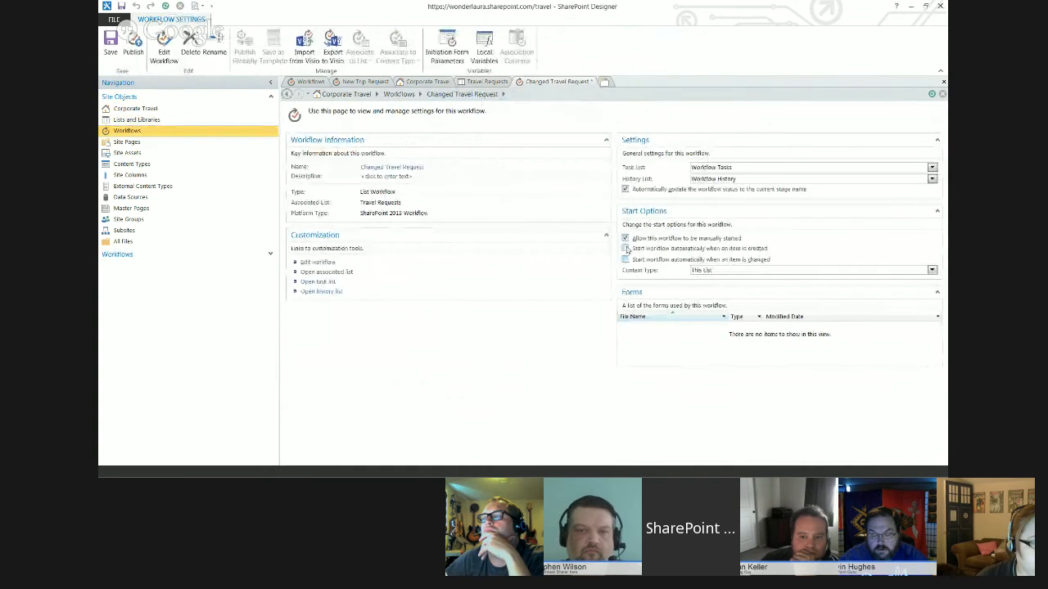
click(625, 260)
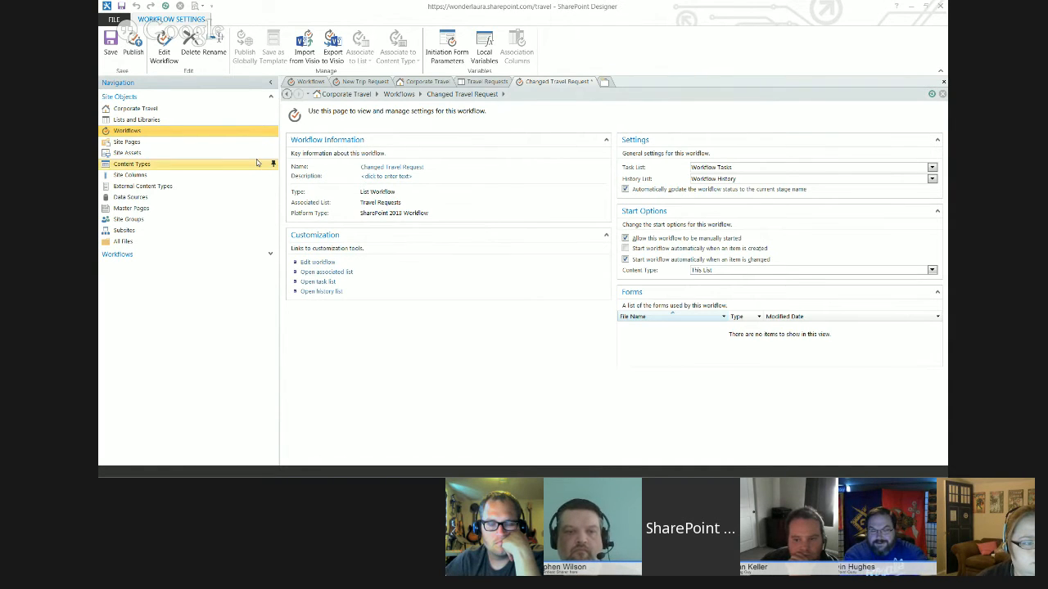
click(312, 265)
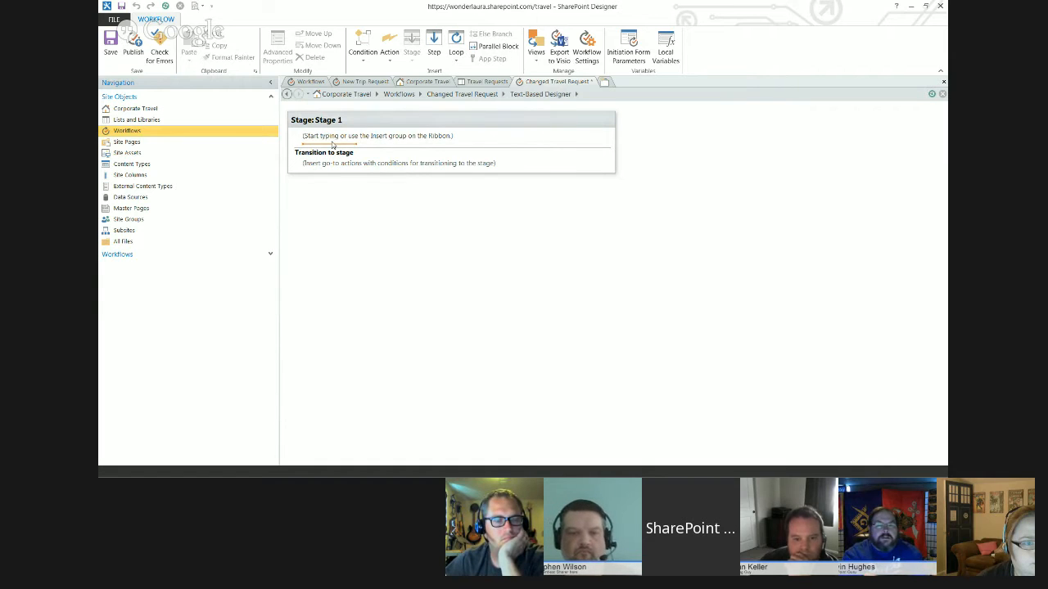
- Insert an If value-equals-value condition in Stage 1 and set its first value to the current item's Status Copy field
text(if)
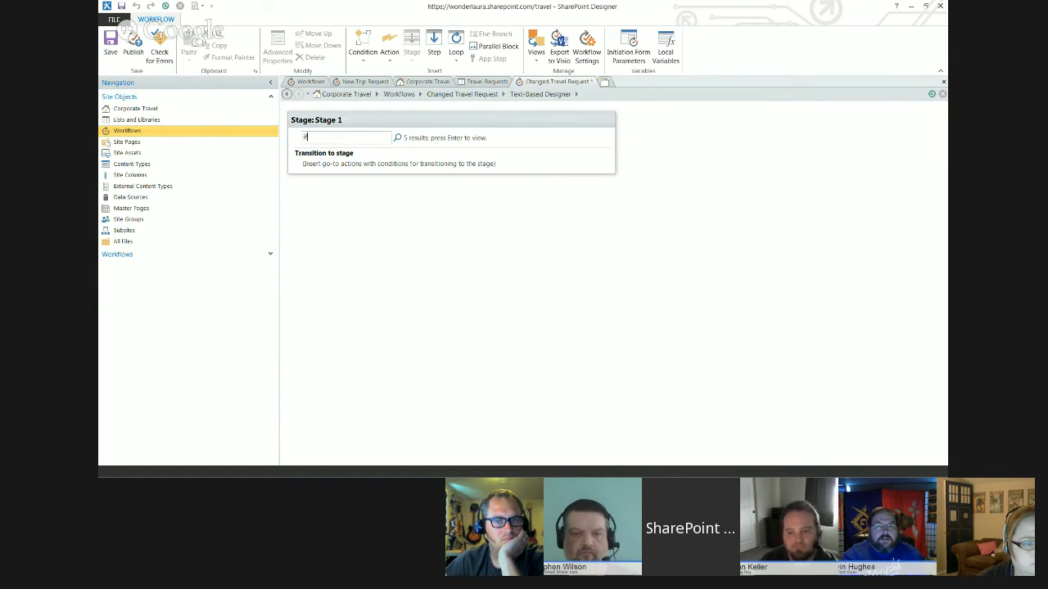
key(Return)
click(334, 175)
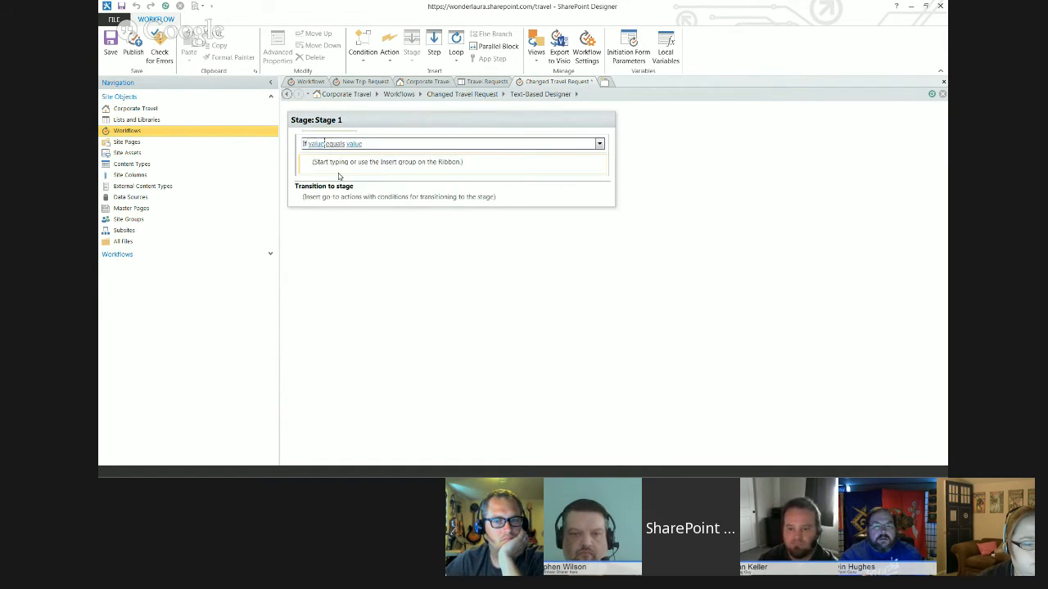
click(318, 142)
click(358, 143)
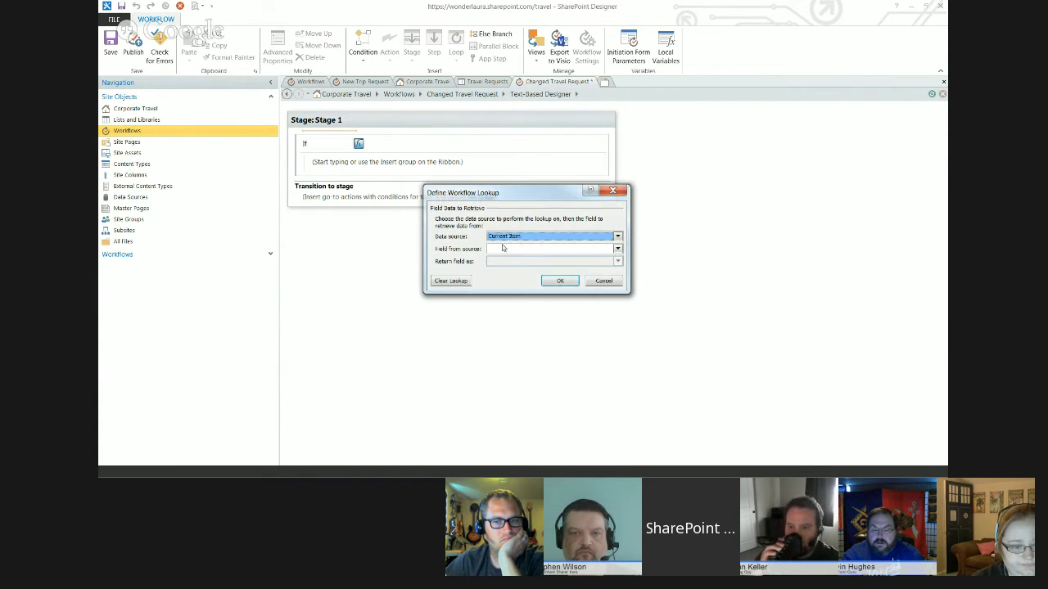
click(503, 248)
scroll(622, 284, down, 2)
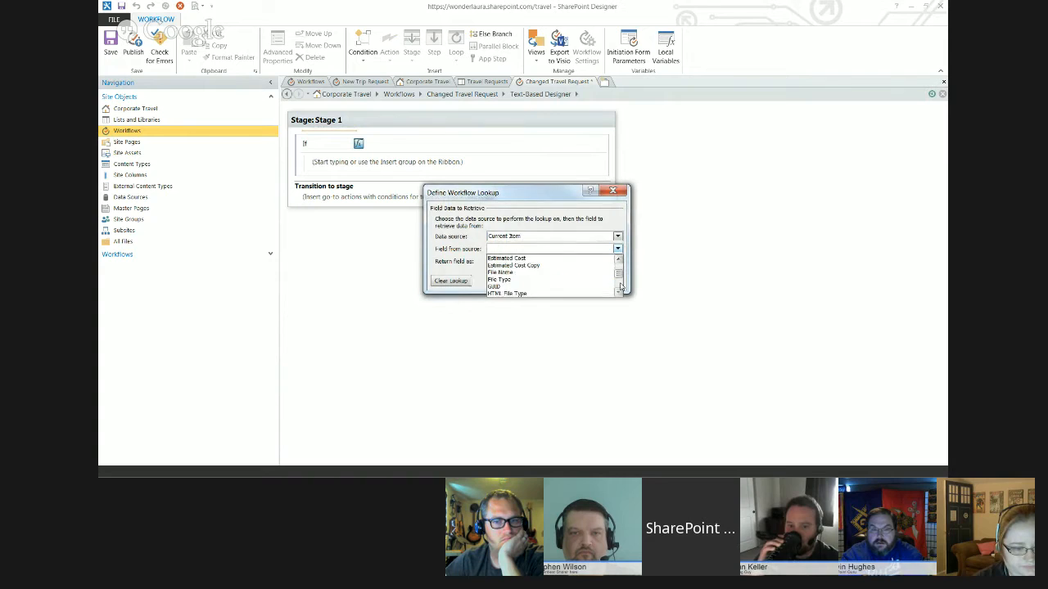
scroll(619, 287, down, 3)
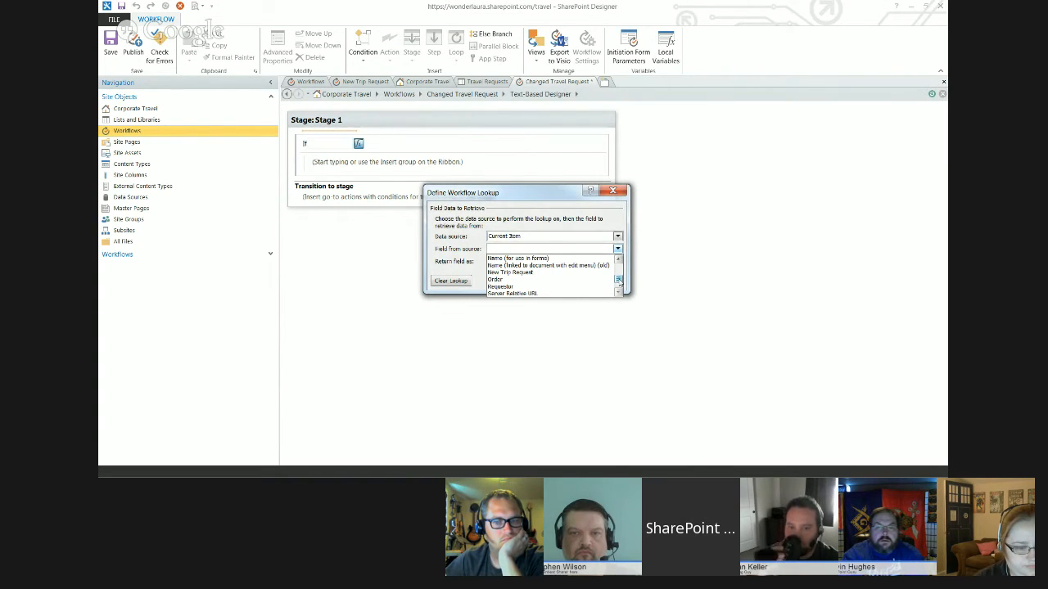
scroll(620, 282, down, 2)
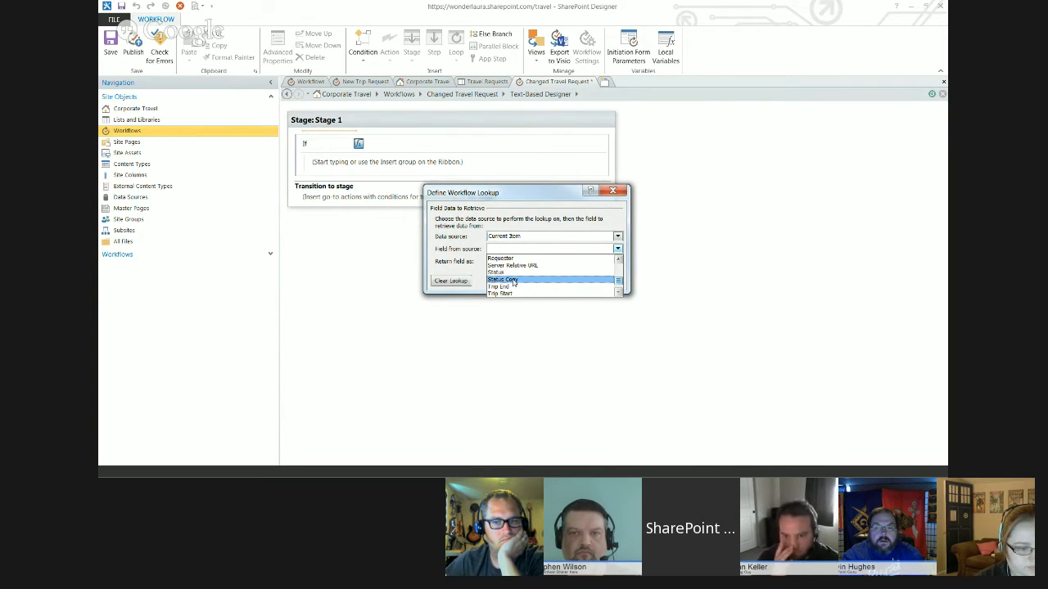
click(514, 281)
click(557, 281)
- Set the condition's operator to not equals and its comparison value to the current item's Status field
click(392, 143)
click(402, 162)
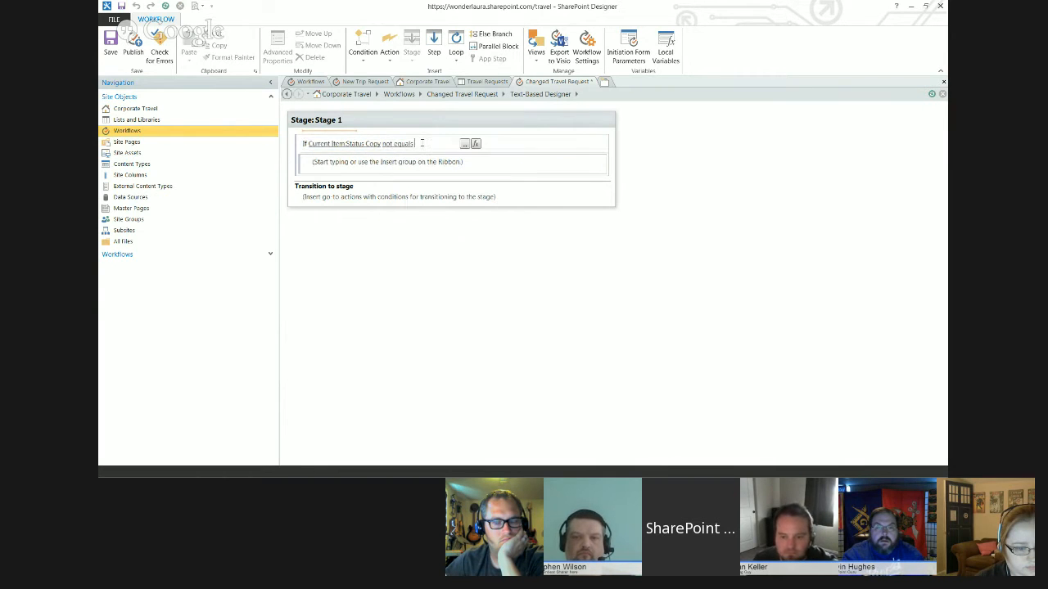
click(476, 143)
click(542, 249)
scroll(619, 273, down, 5)
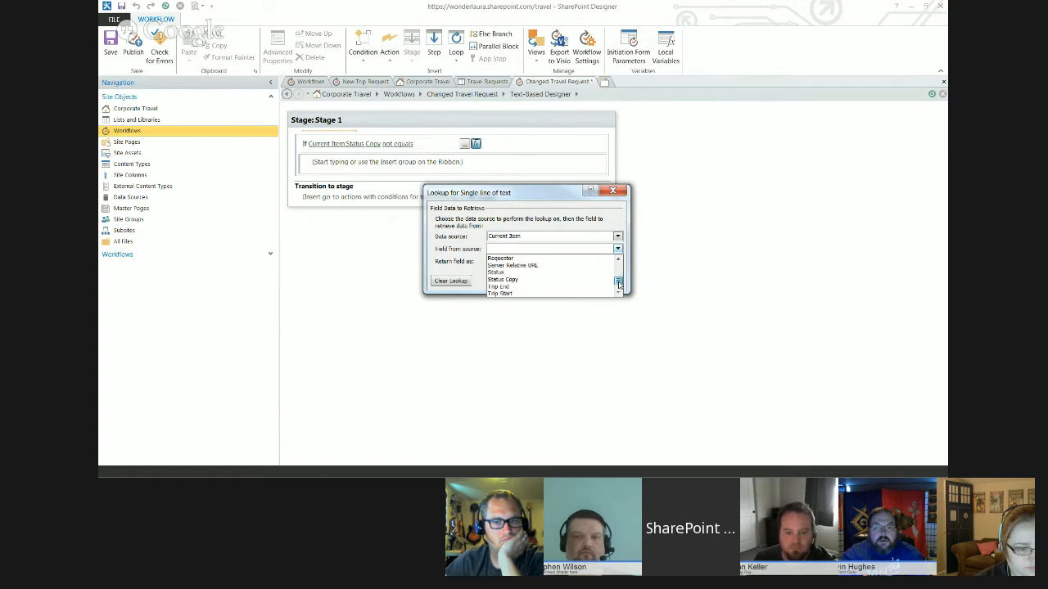
click(537, 259)
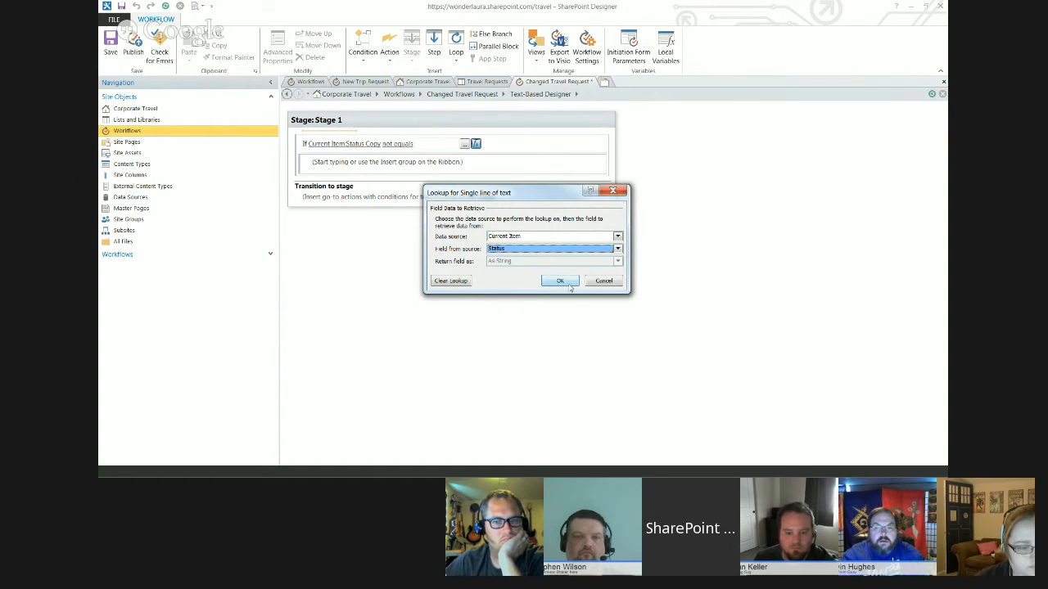
click(565, 282)
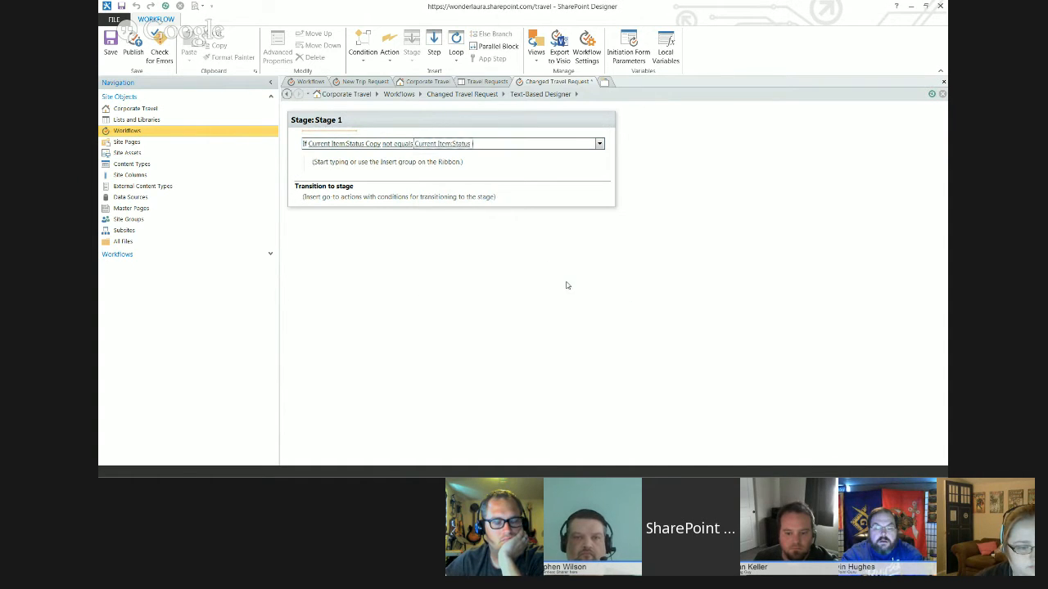
- Add an Email action inside the If condition and address the message to an individual from the existing users
click(346, 169)
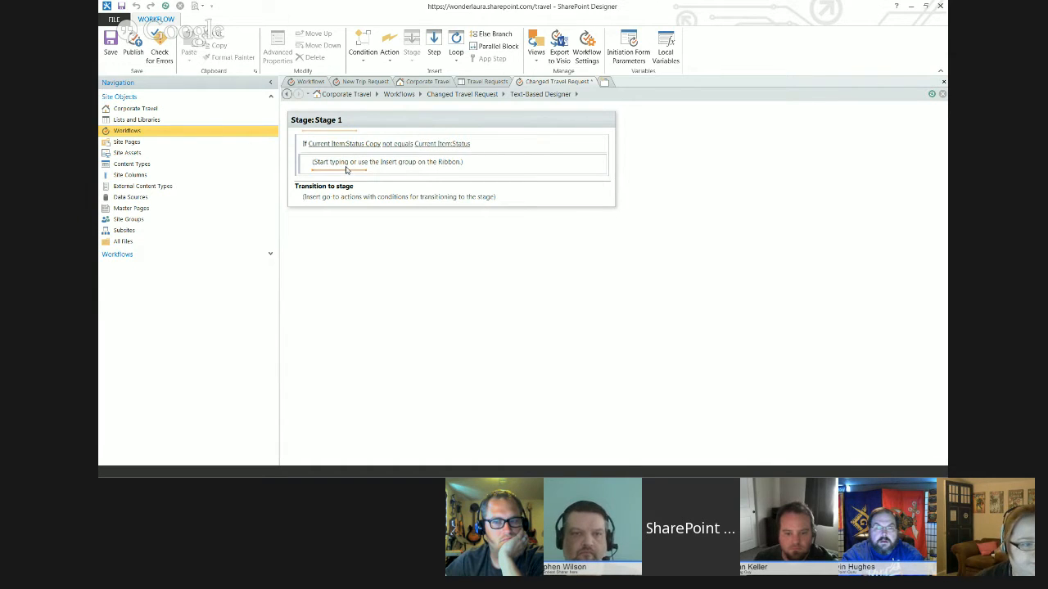
text(email)
key(Return)
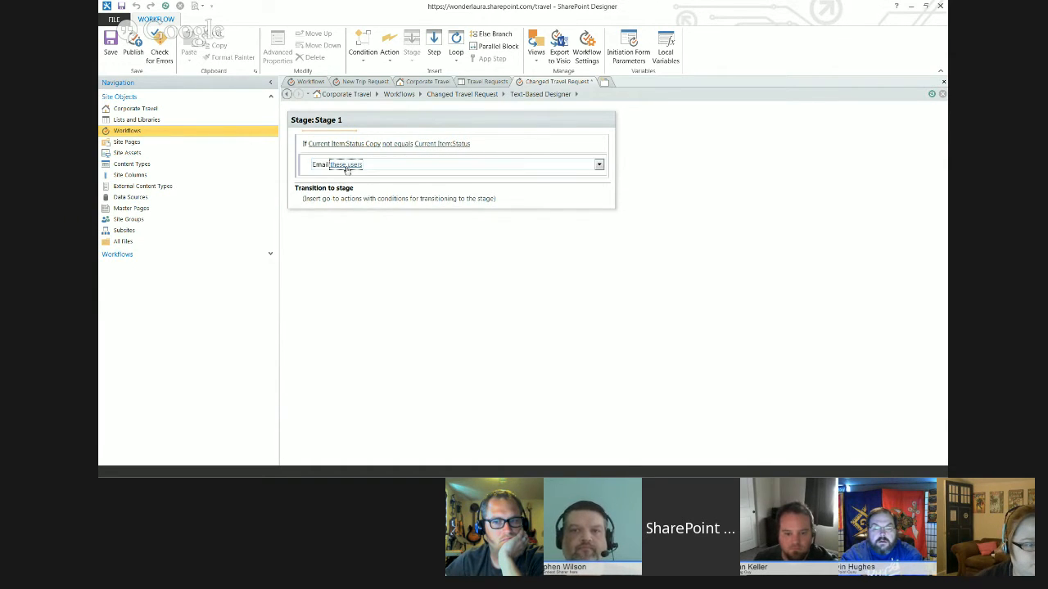
click(346, 166)
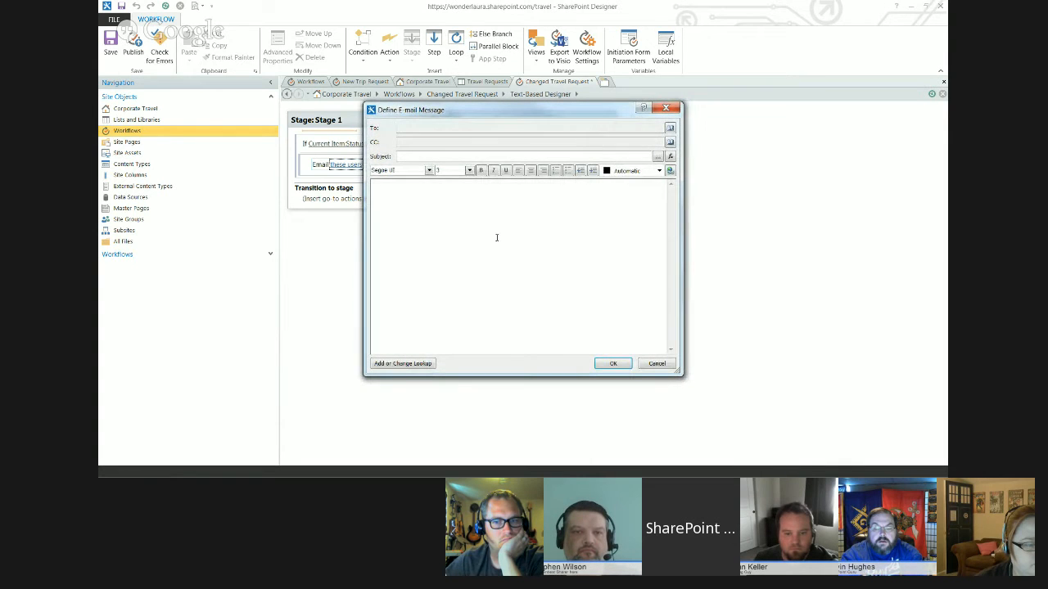
click(670, 128)
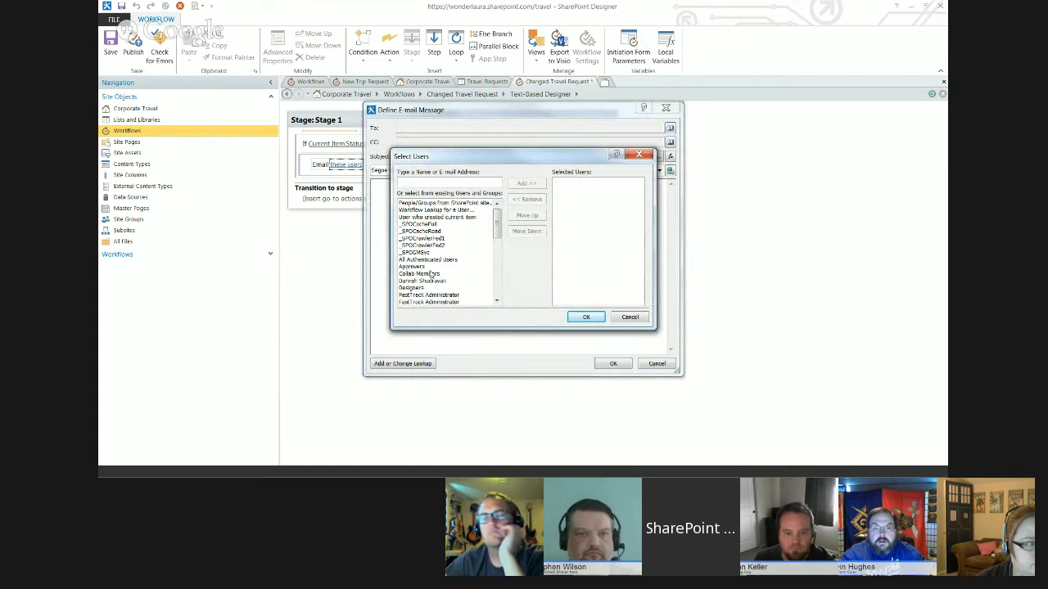
click(497, 261)
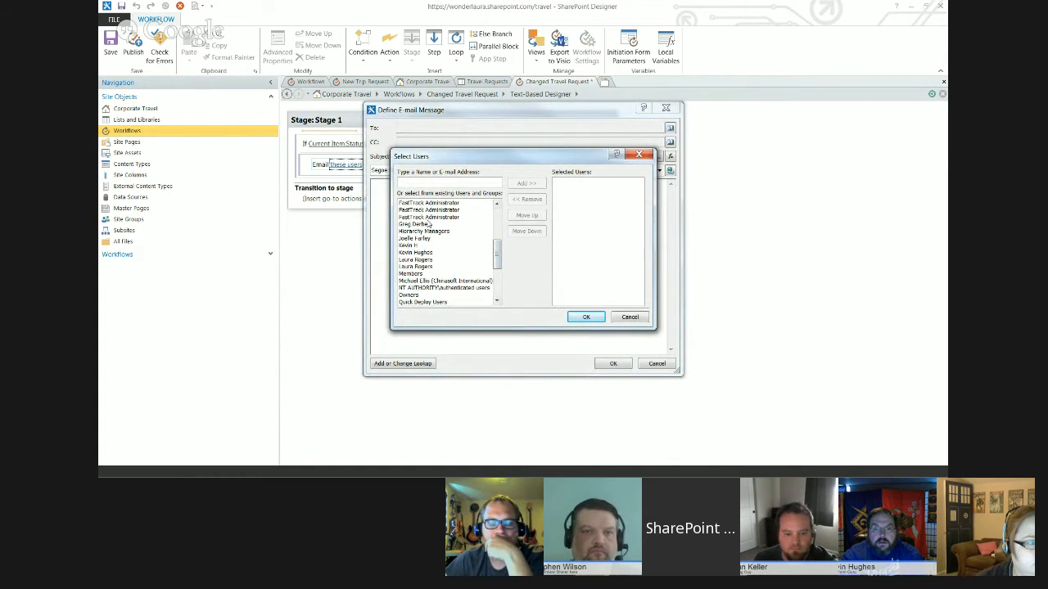
double_click(416, 245)
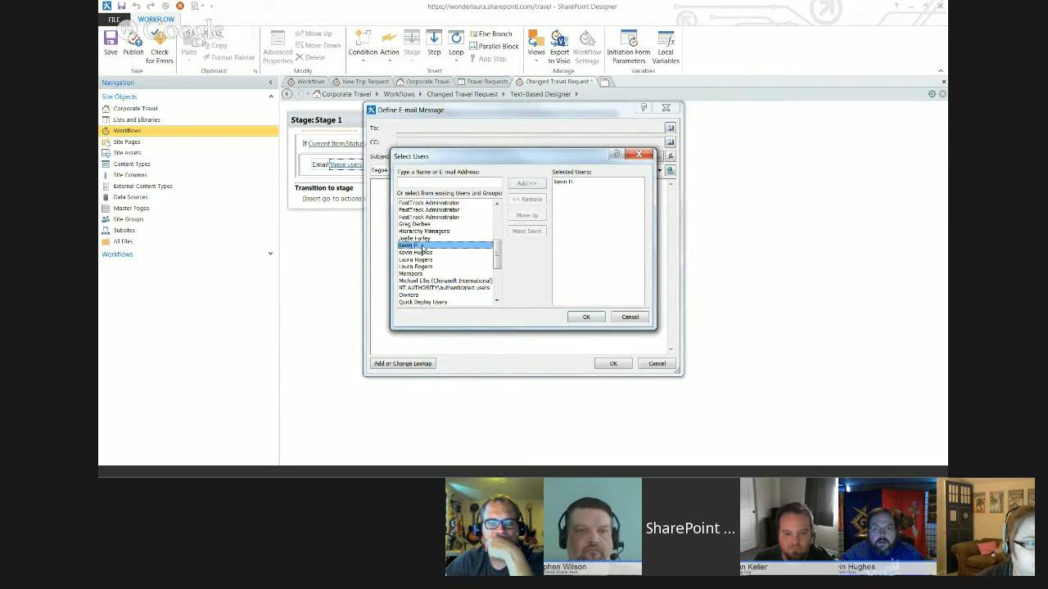
click(586, 316)
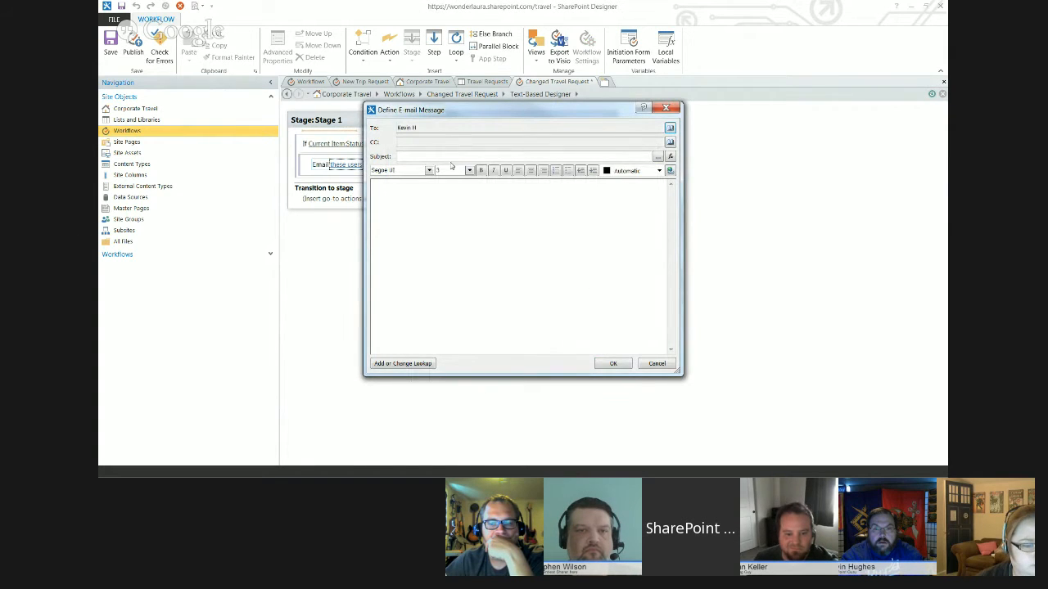
- Build the e-mail subject "Status changed on [%Current Item:Requestor%] trip", inserting the Requestor as a current item lookup
click(658, 157)
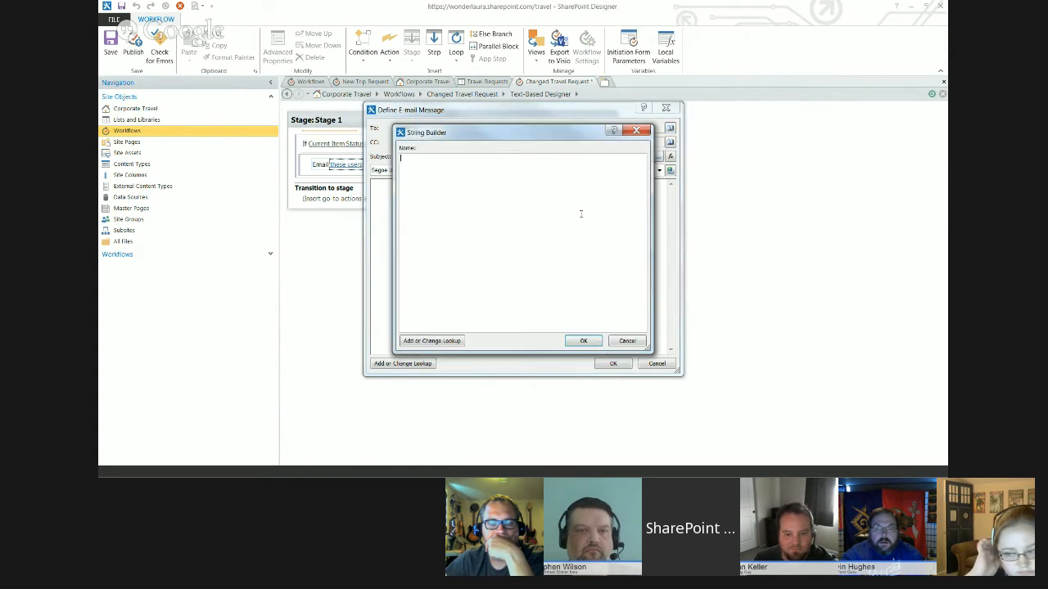
text(Sta)
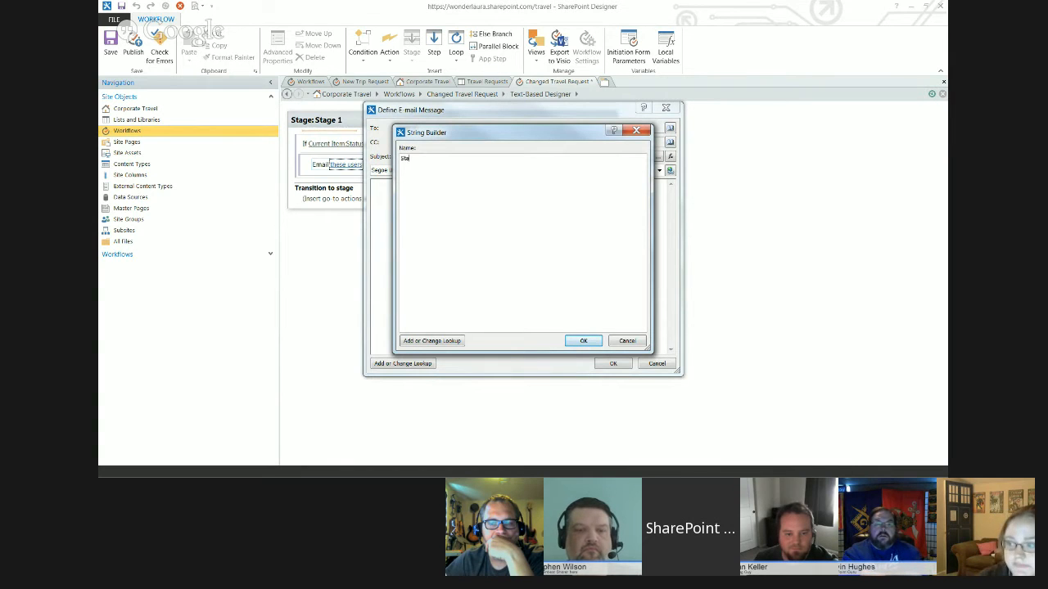
text(tus change)
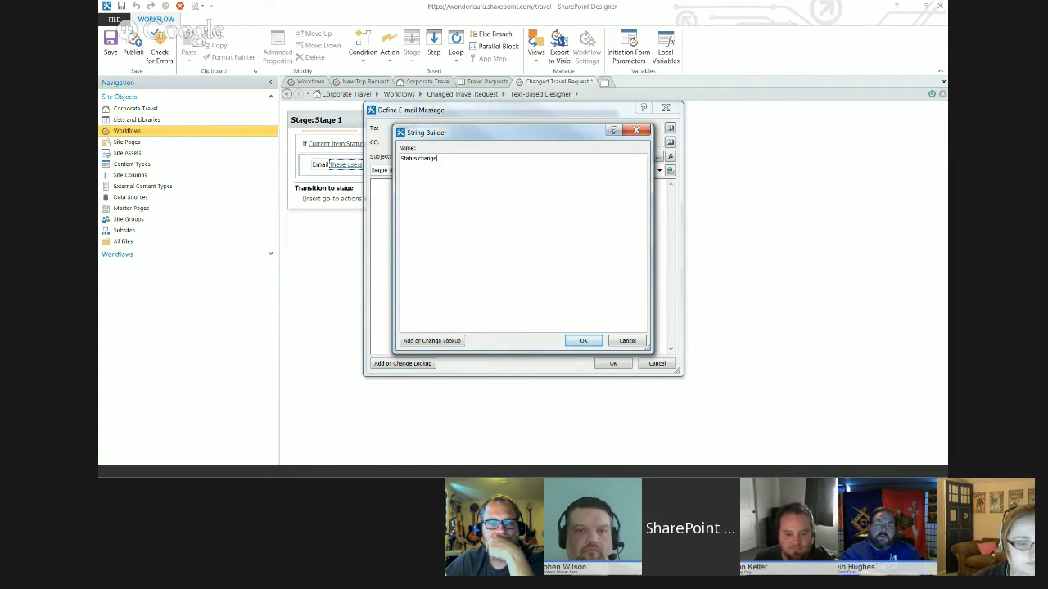
text(d on)
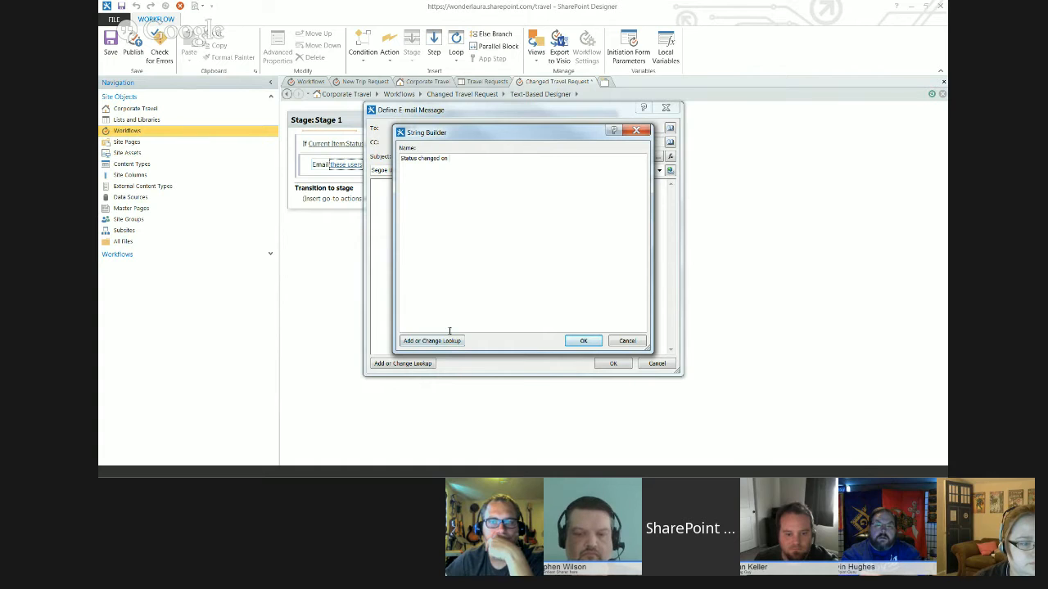
click(431, 341)
key(Tab)
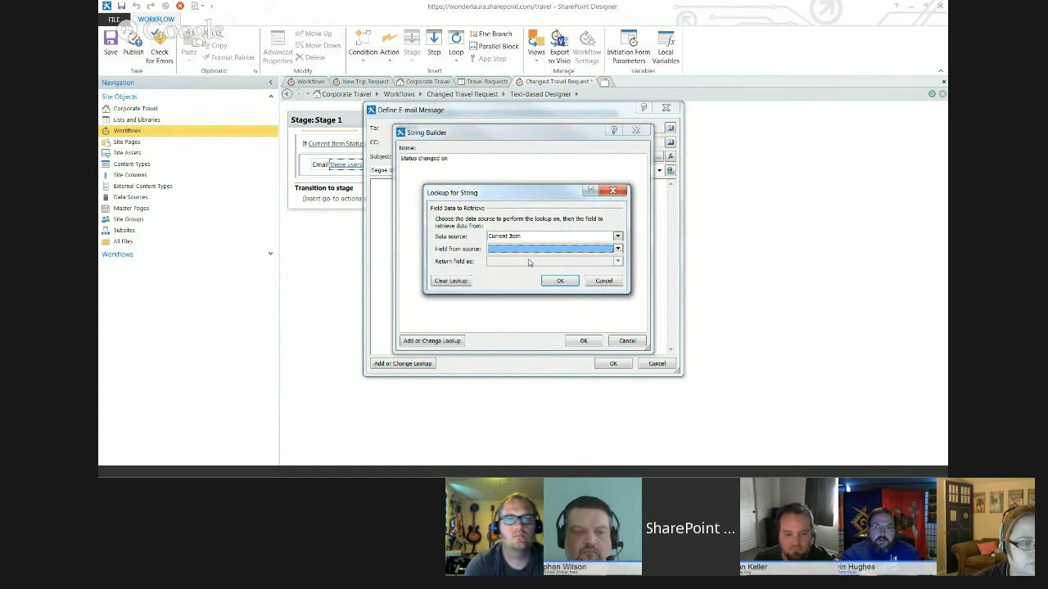
key(r)
click(541, 261)
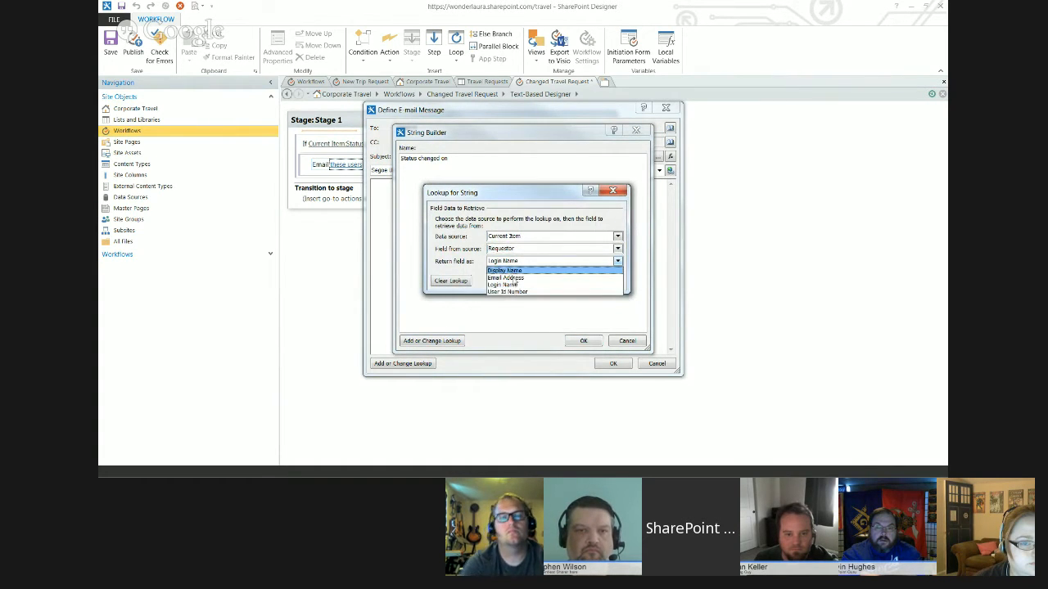
click(547, 276)
click(558, 281)
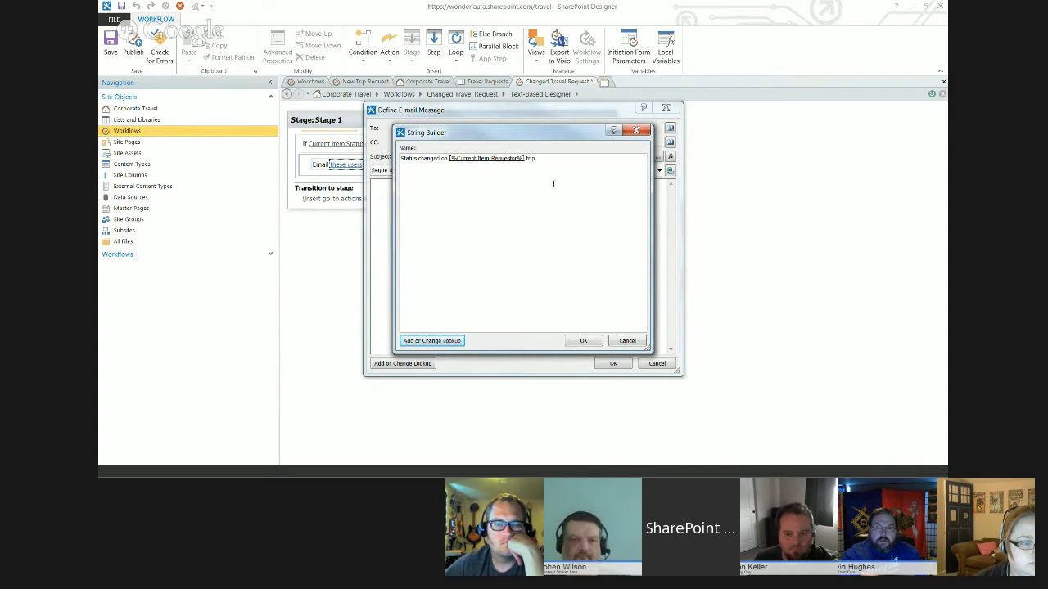
click(584, 341)
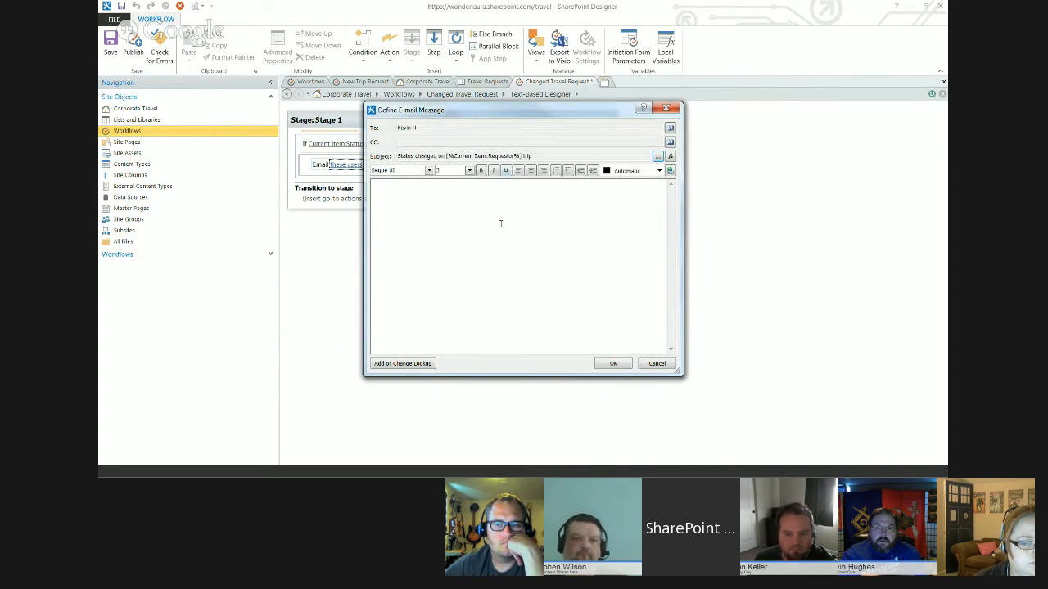
- Add "User who created current item" as a second recipient of the e-mail
click(669, 129)
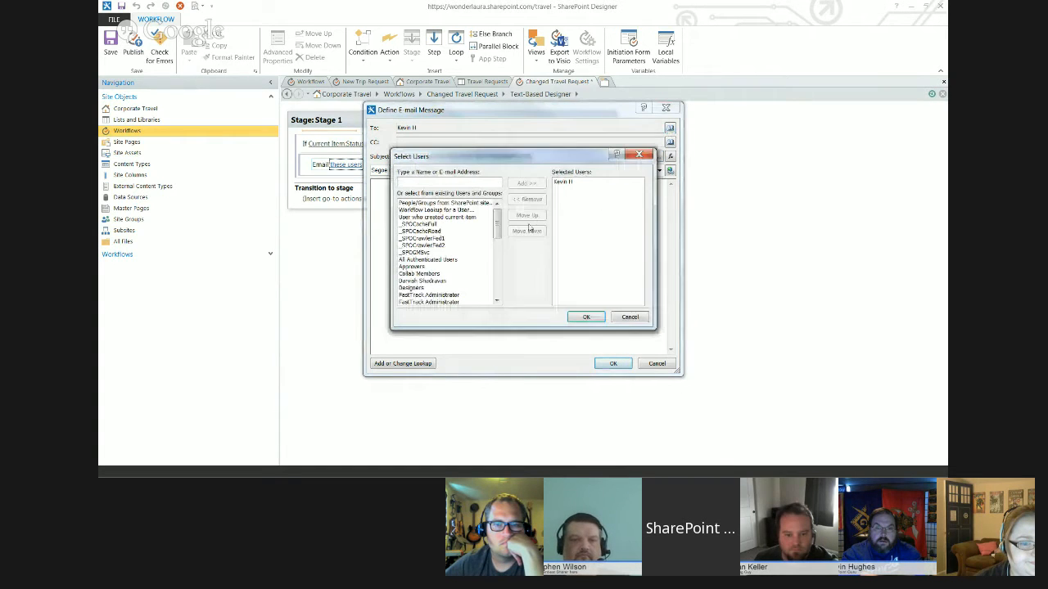
double_click(450, 218)
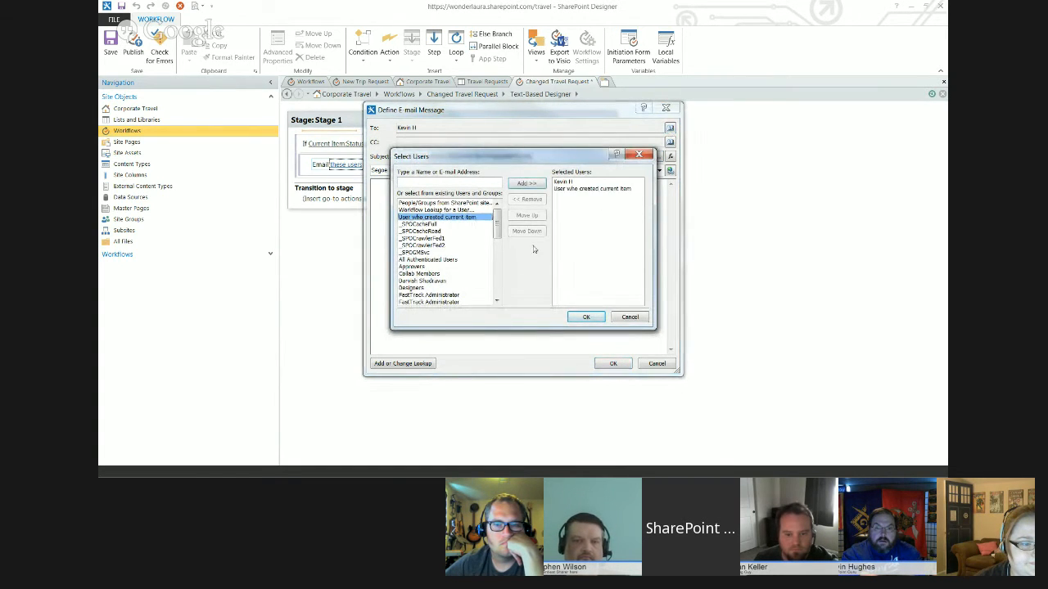
click(585, 317)
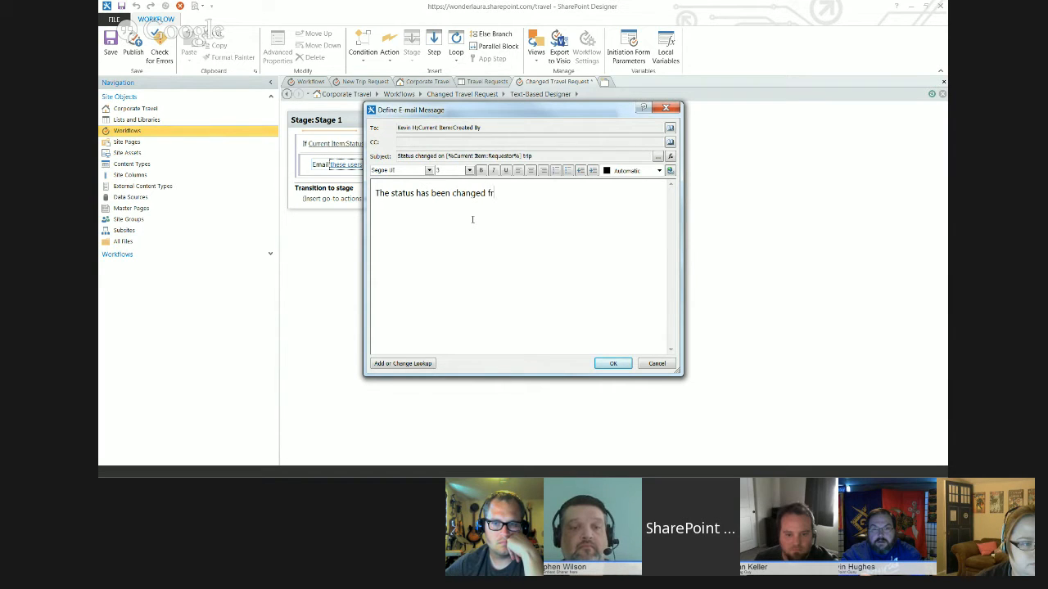
- Write "The status has been changed from" in the e-mail body, followed by a lookup of the current item's Status Copy field
click(402, 363)
key(Tab)
key(s)
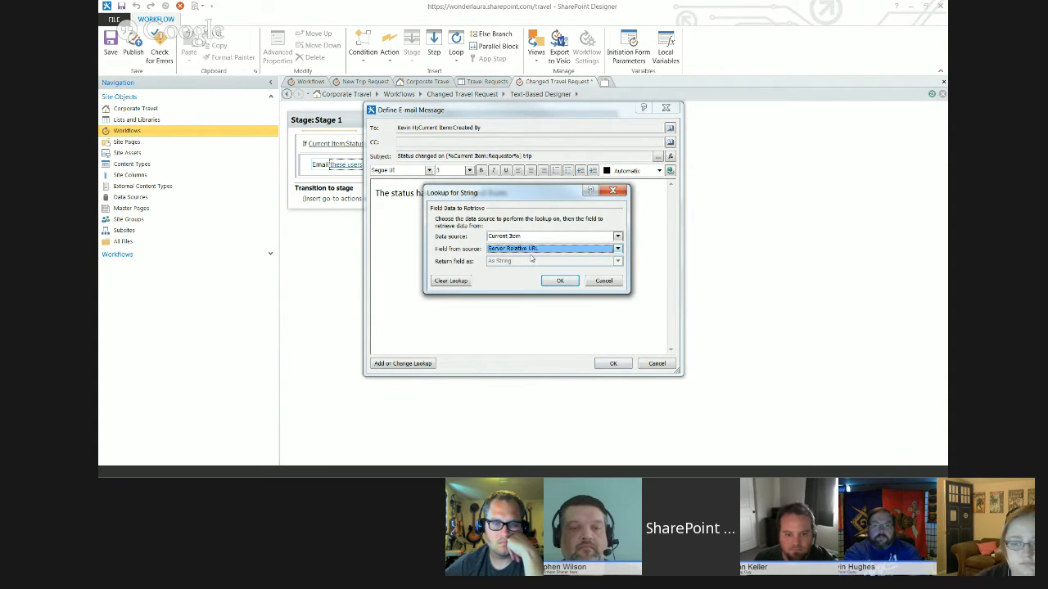
click(532, 250)
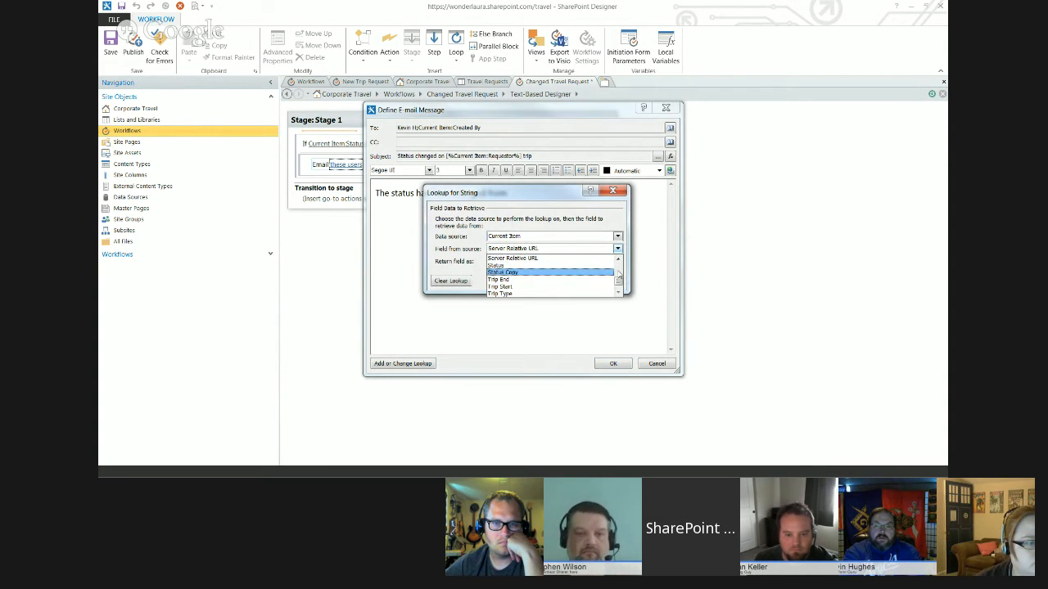
scroll(618, 277, up, 3)
scroll(620, 287, down, 2)
click(536, 280)
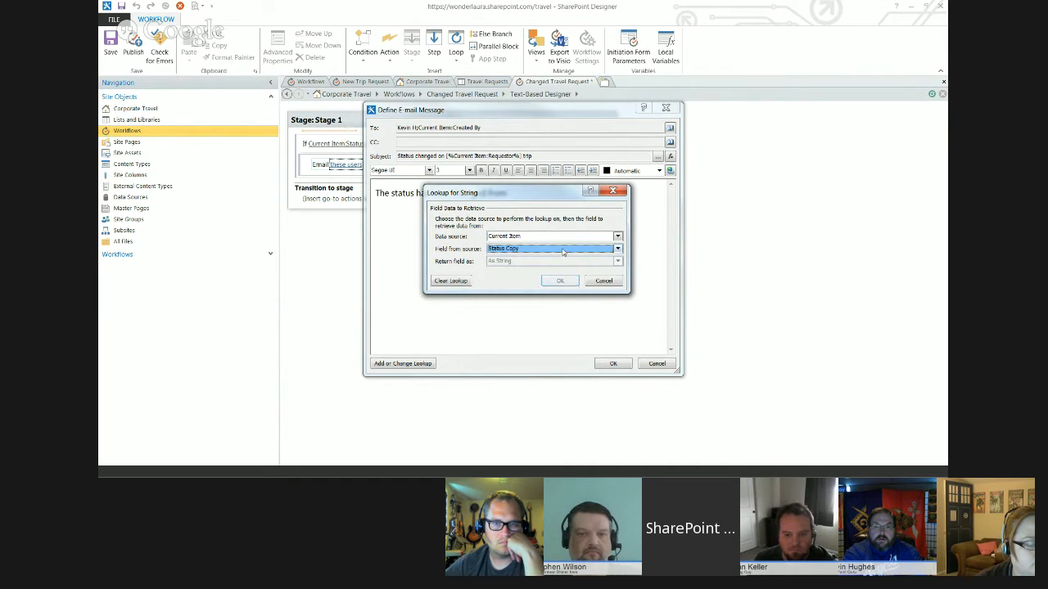
click(569, 283)
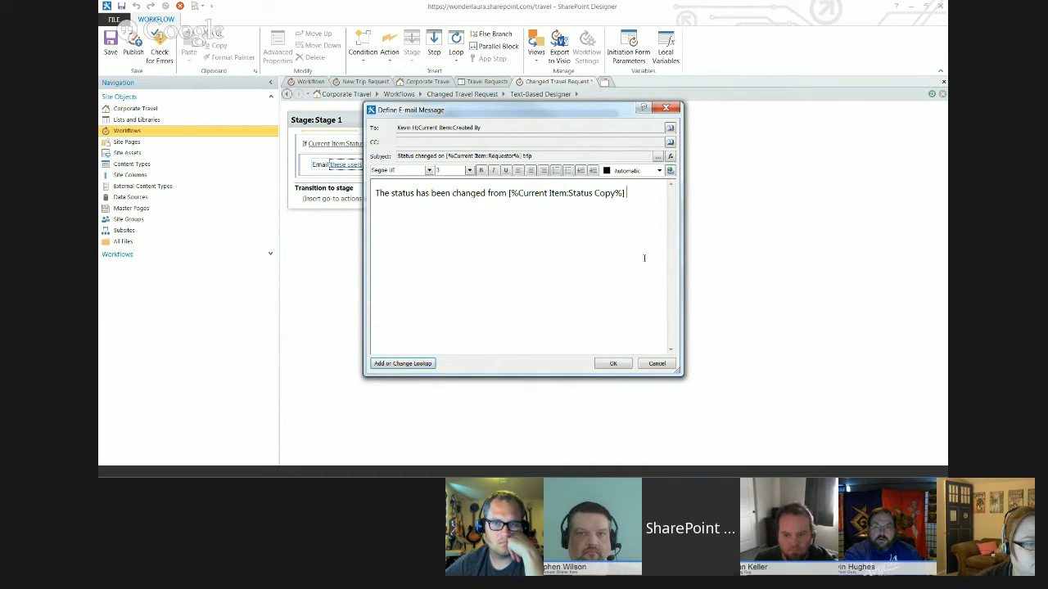
- Continue the body sentence with "to" and a lookup of the current item's Status field
click(402, 363)
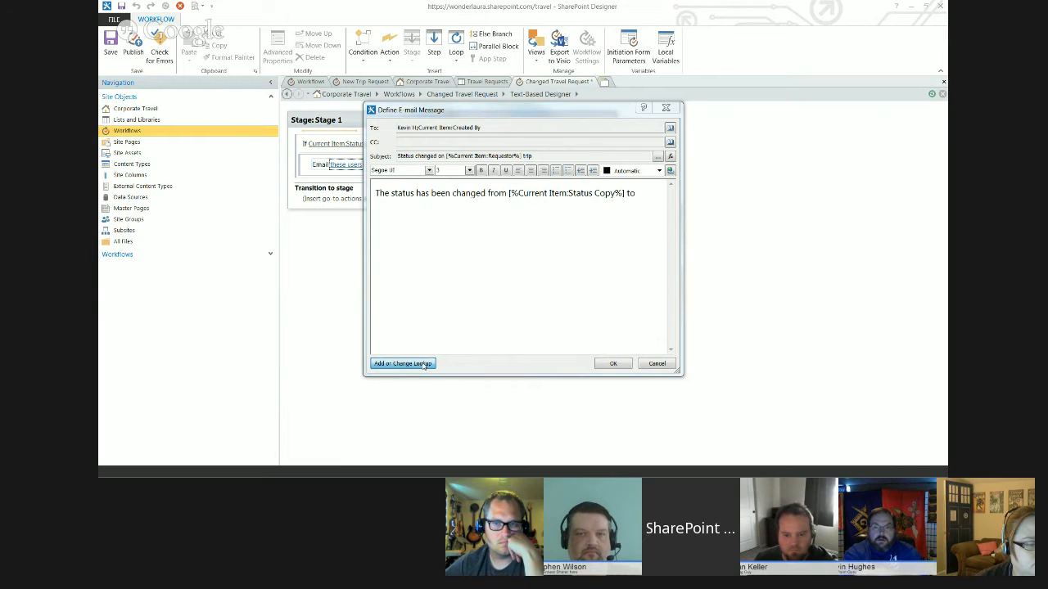
click(550, 253)
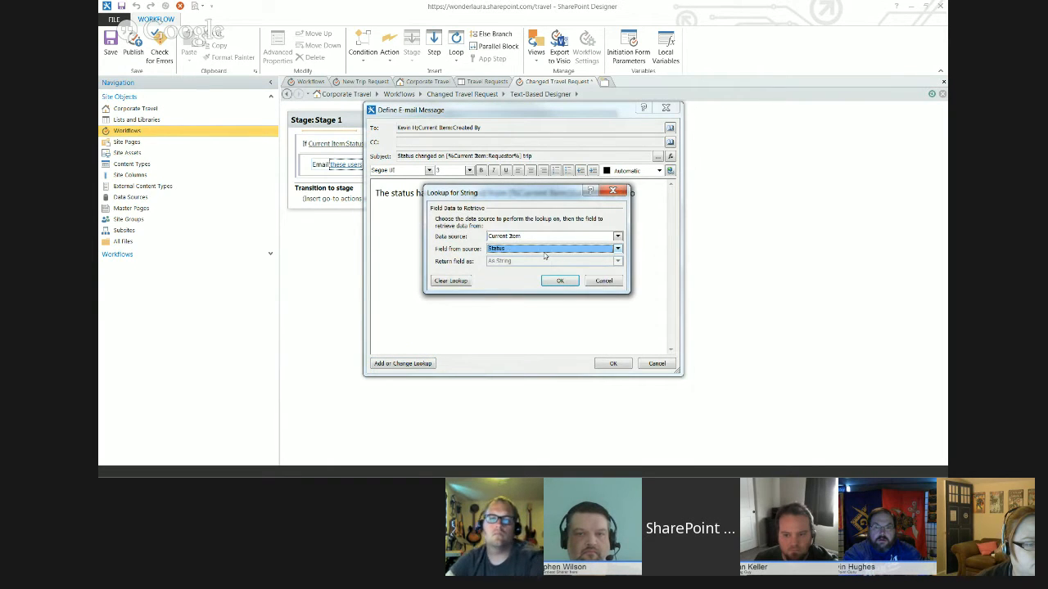
click(560, 281)
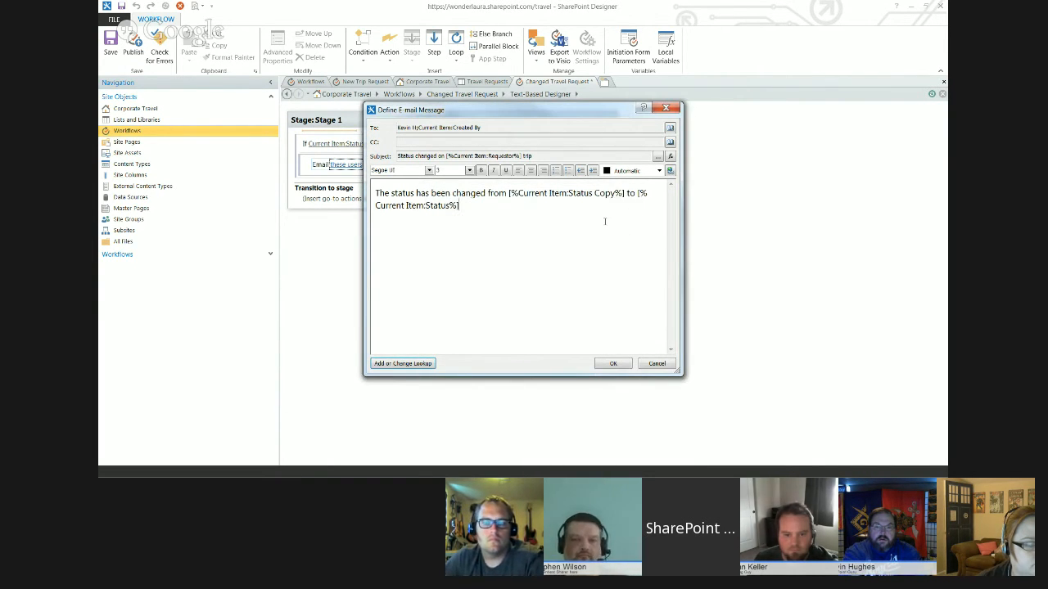
- End the body sentence with a period and start a hyperlink on a new line with display text "[%Current Item:Requestor%] Travel", returning the requestor's display name
text(.)
key(Return)
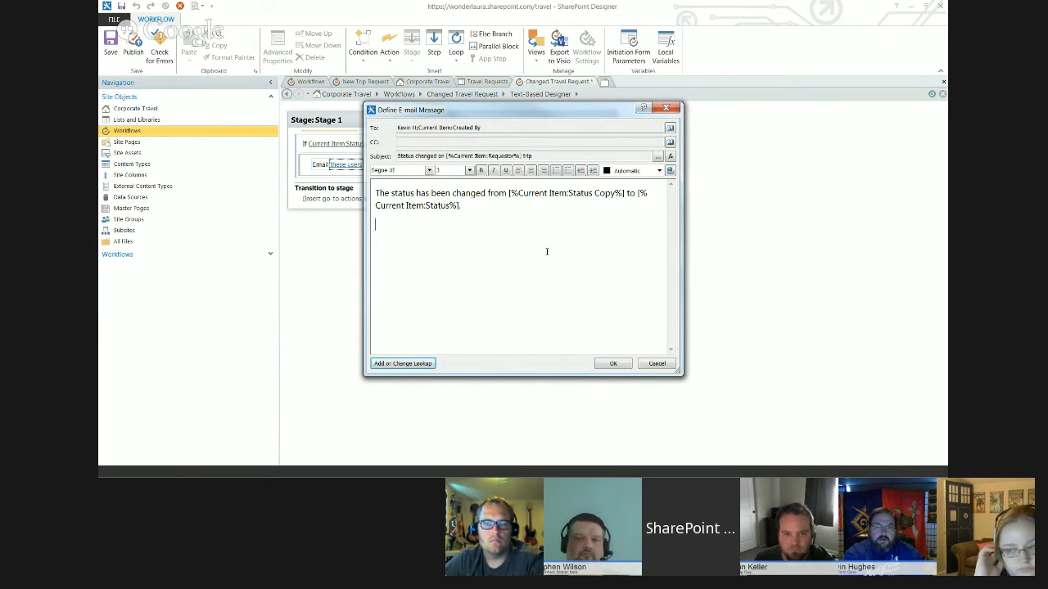
click(671, 171)
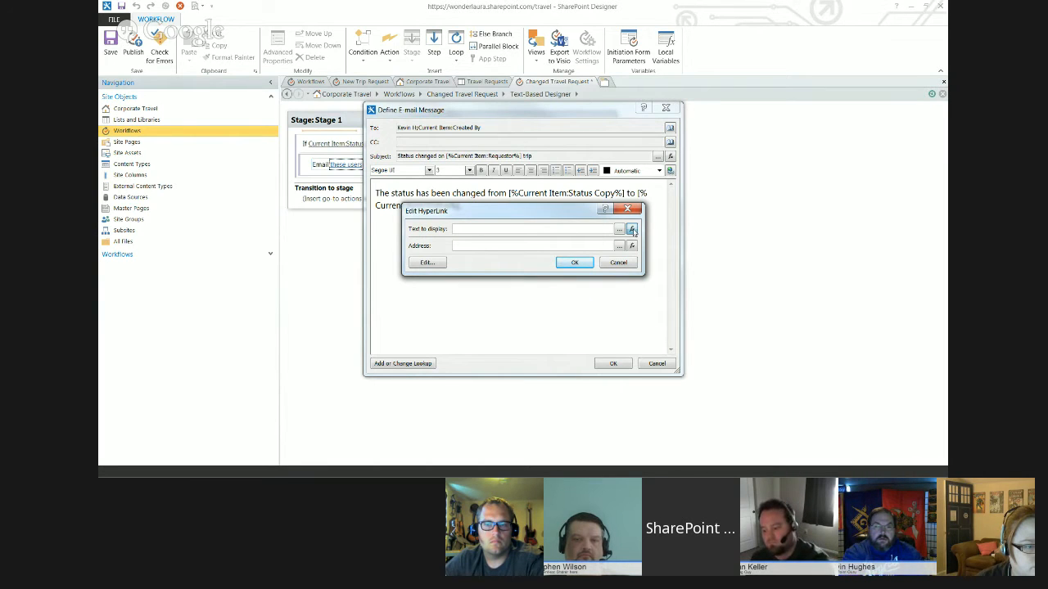
click(631, 230)
key(r)
click(521, 262)
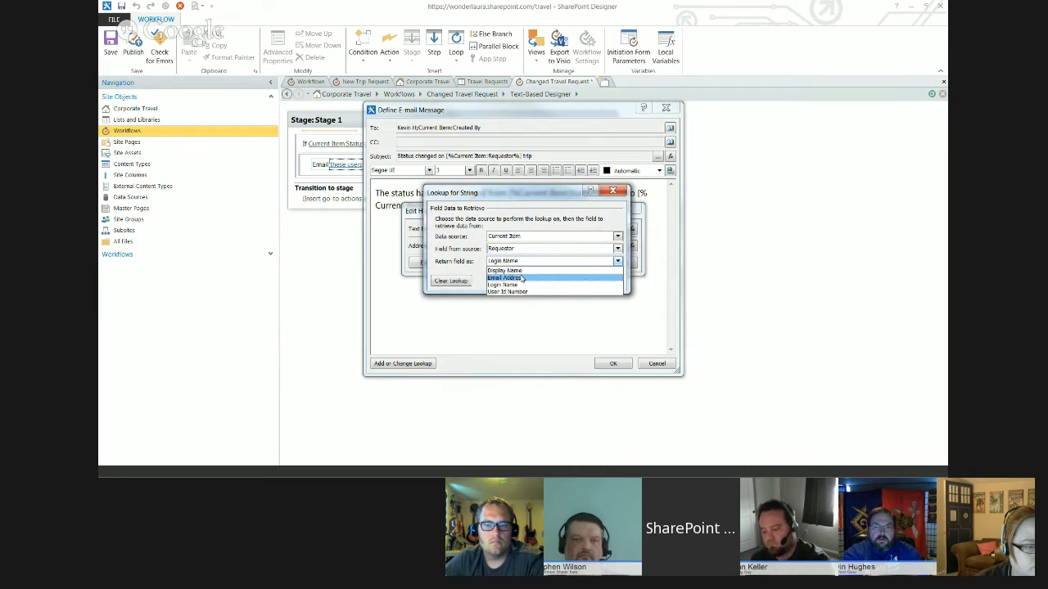
click(522, 272)
click(561, 281)
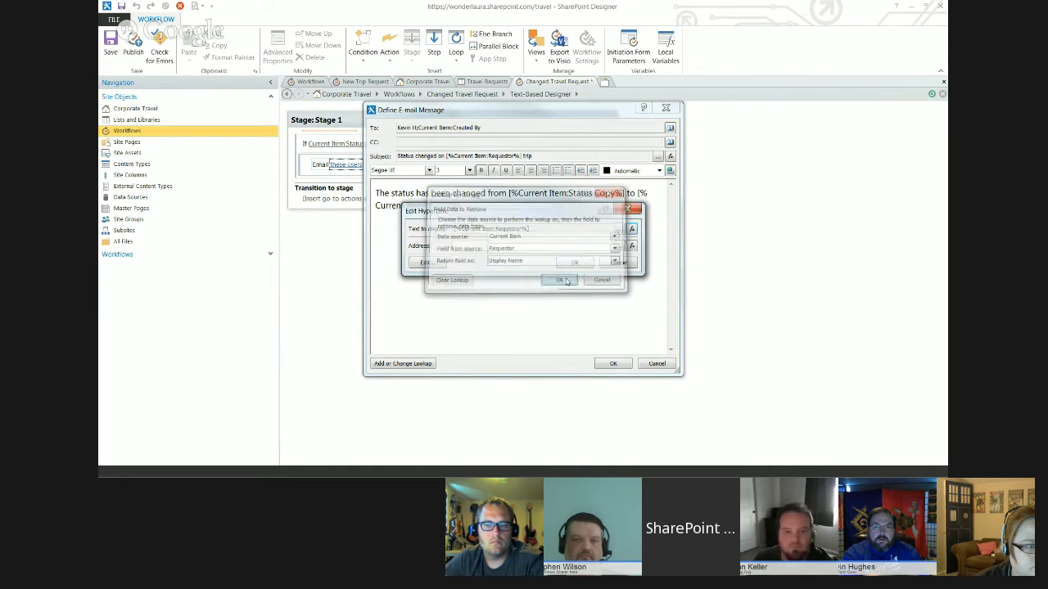
click(619, 229)
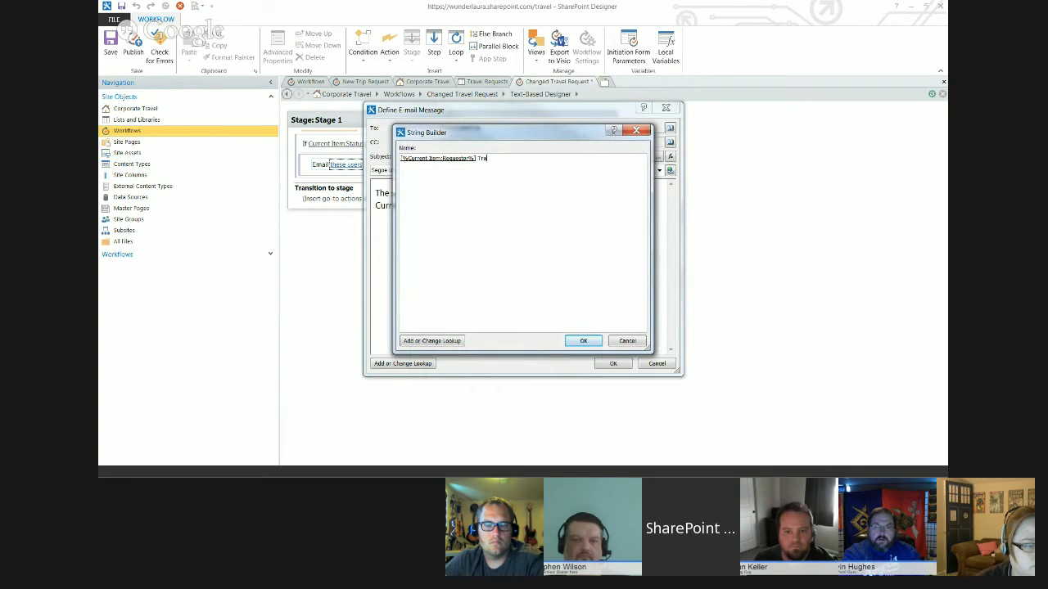
click(584, 340)
- Set the hyperlink address to the Workflow Context lookup Current Item URL and accept the e-mail definition
click(633, 247)
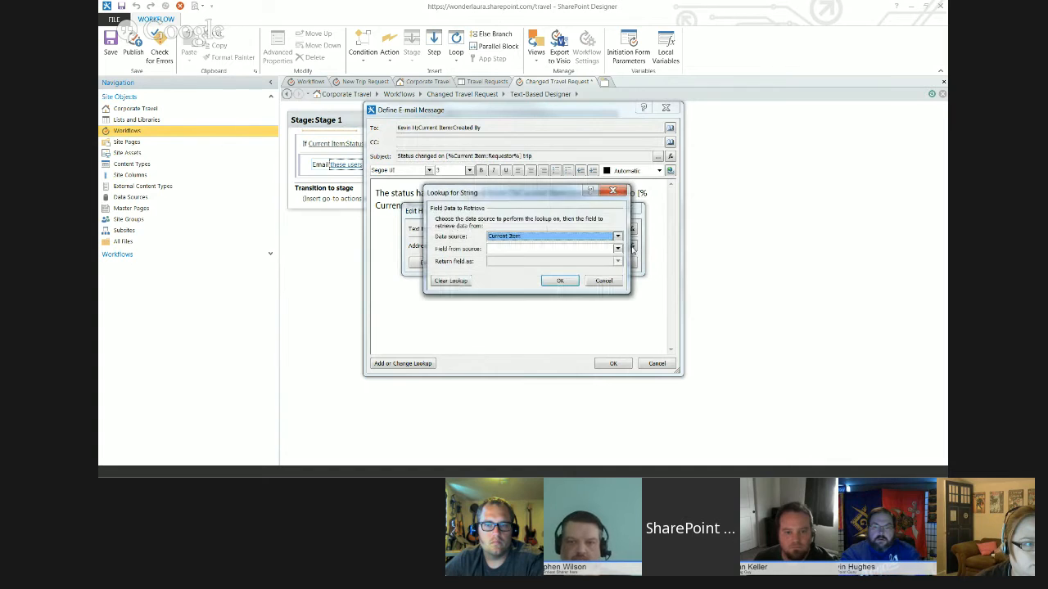
click(527, 237)
click(519, 263)
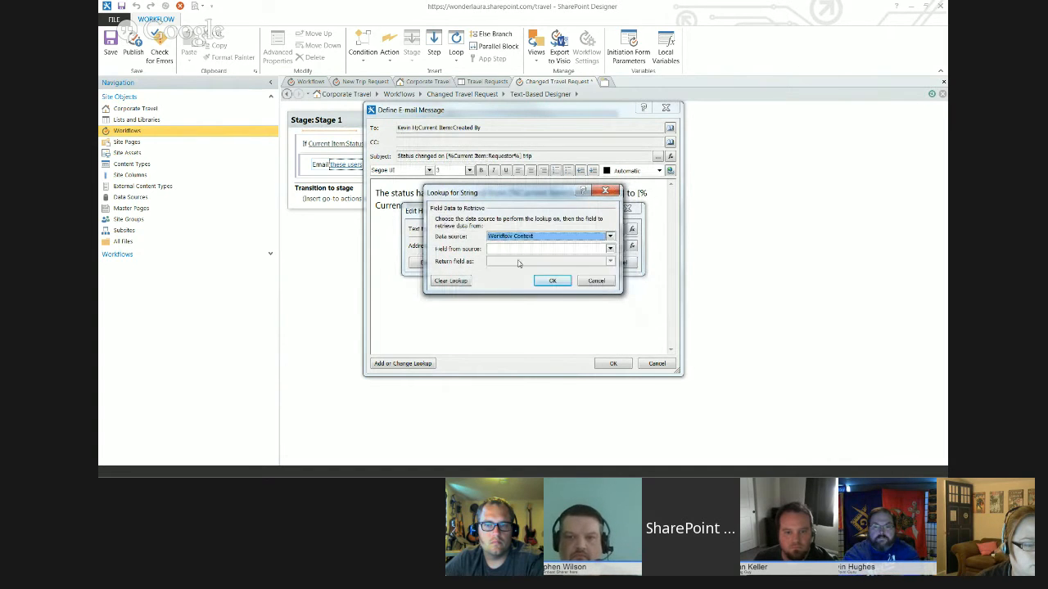
click(529, 250)
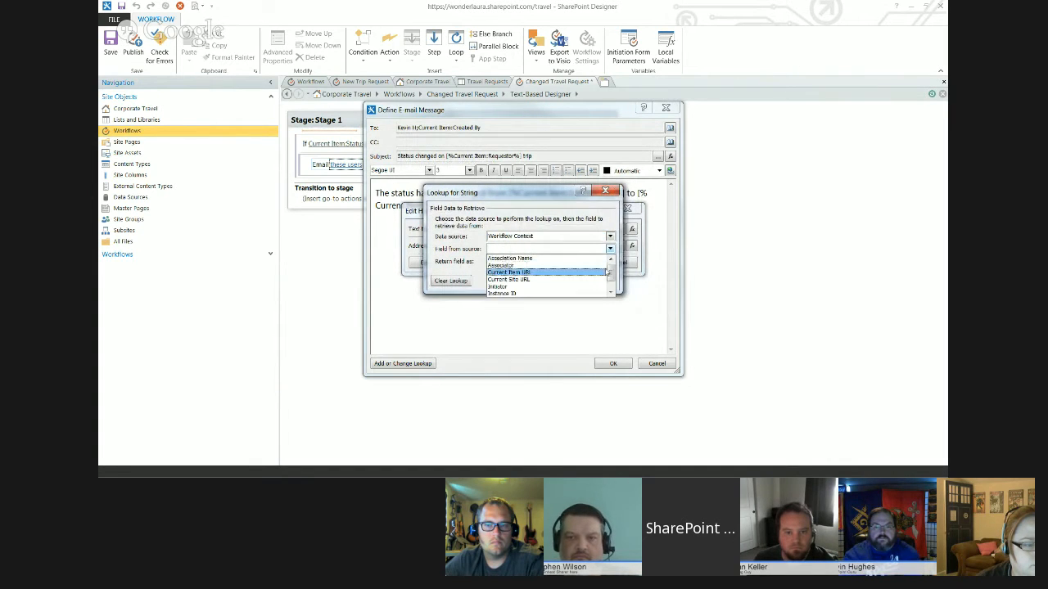
click(528, 272)
click(553, 281)
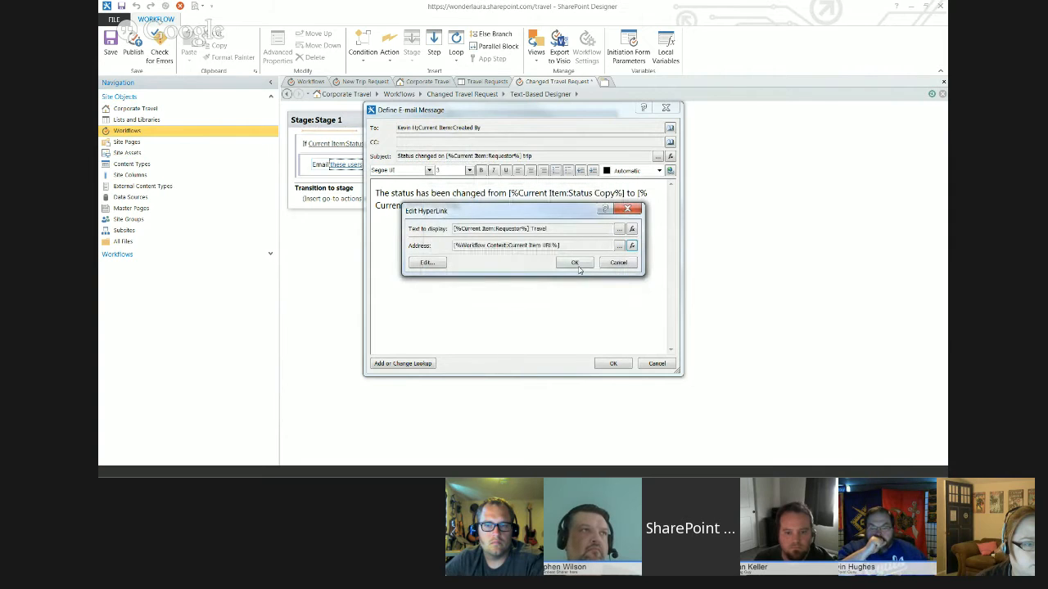
click(577, 262)
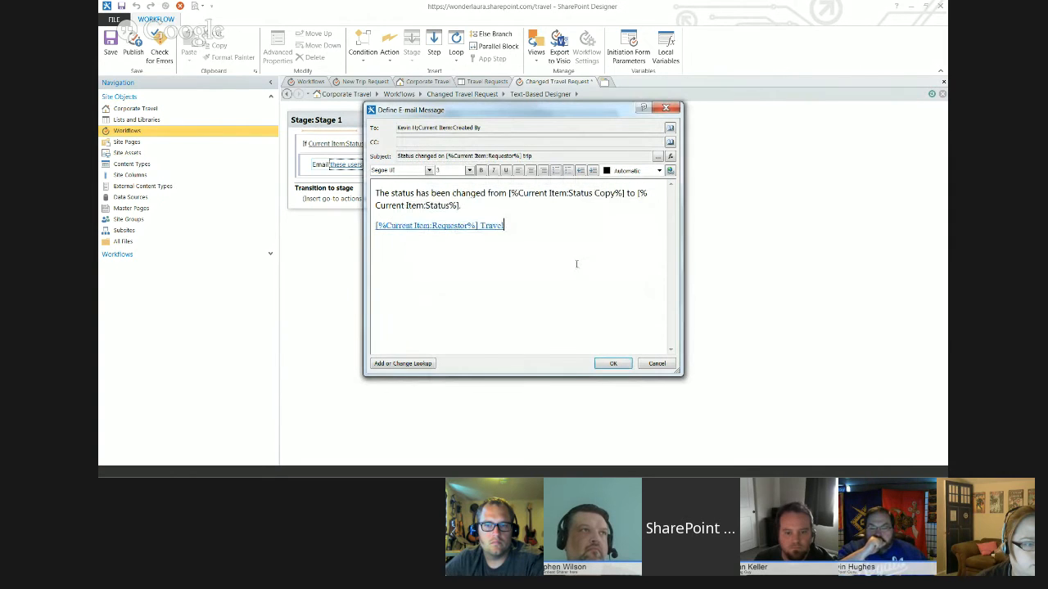
click(613, 364)
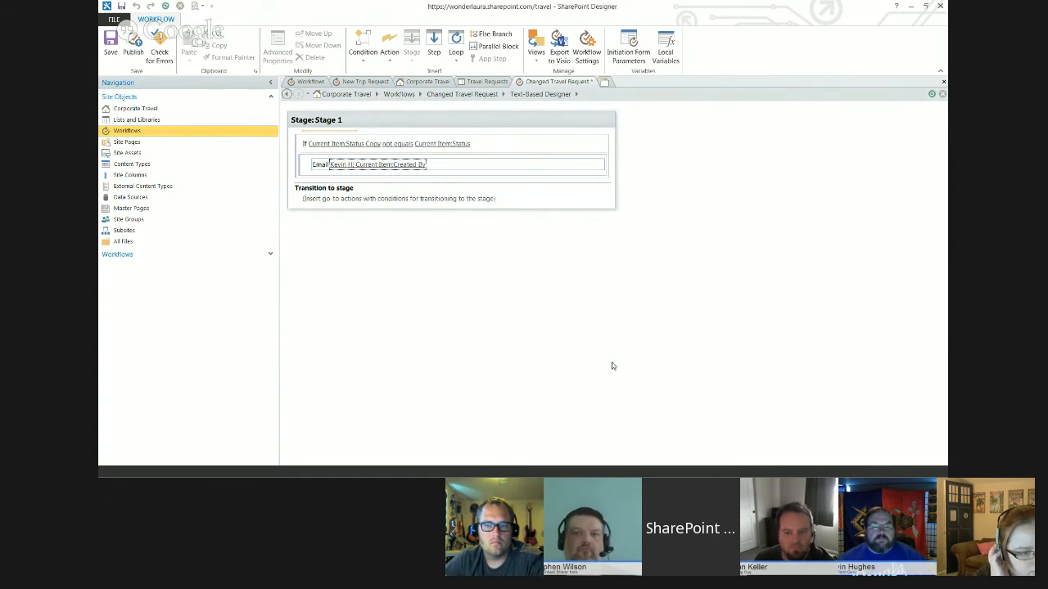
- Add a Set Field in Current Item action below the e-mail action, targeting the Status Copy field
click(320, 174)
text(s)
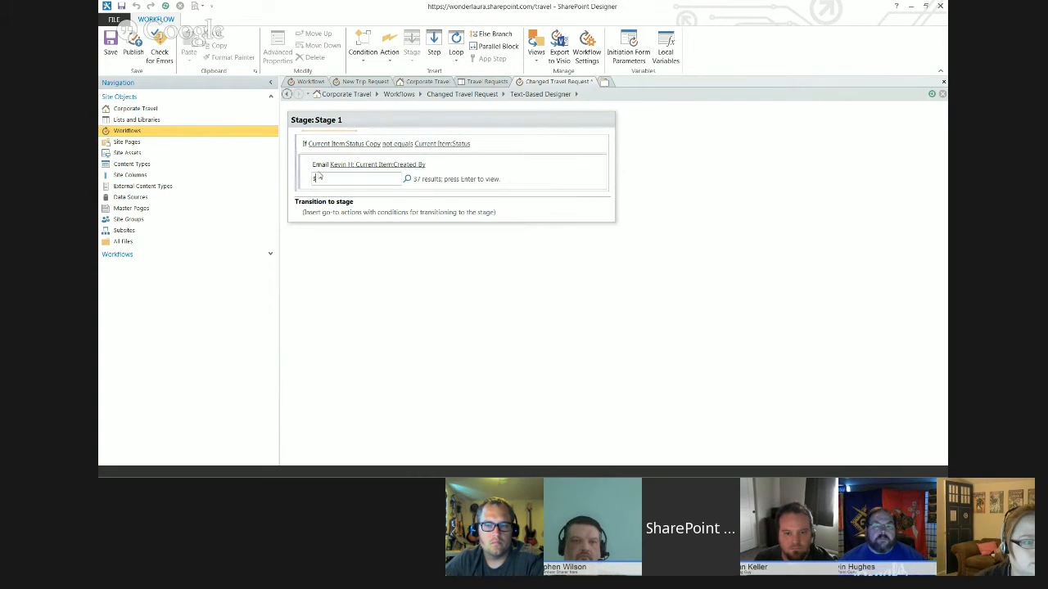
text(et)
key(Return)
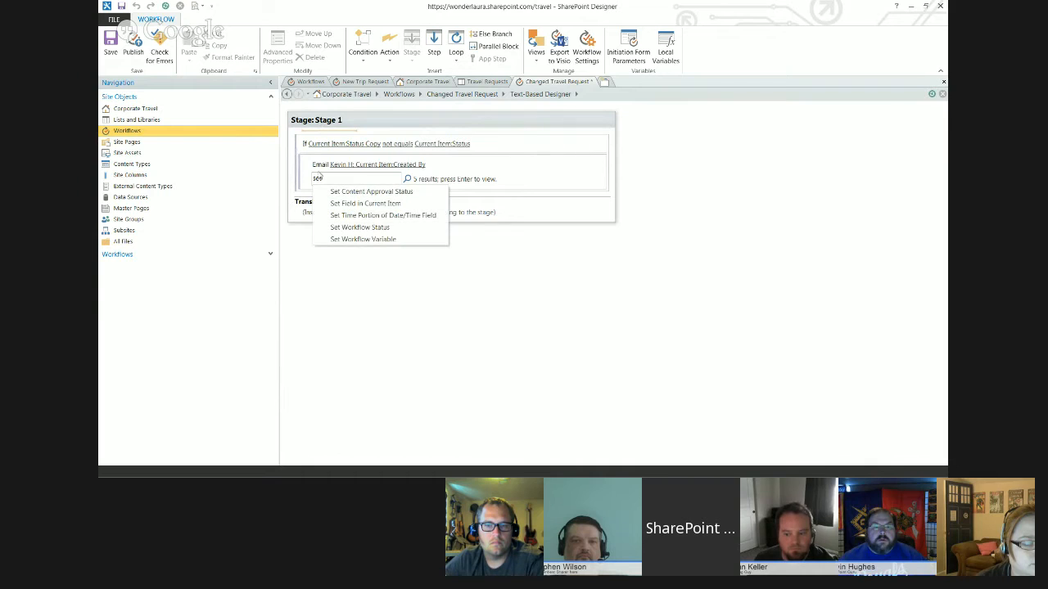
click(349, 204)
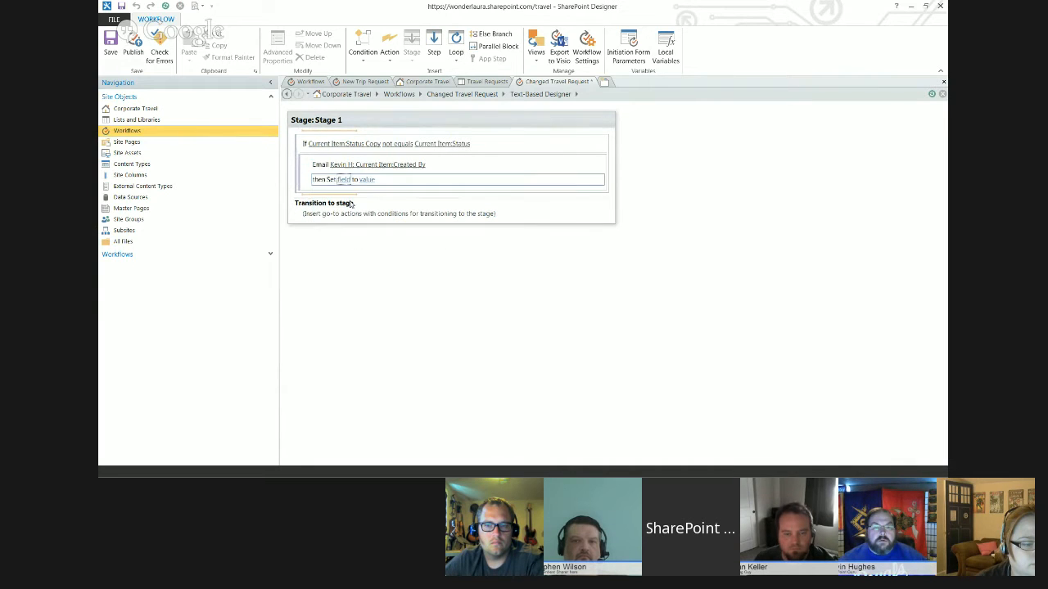
click(346, 181)
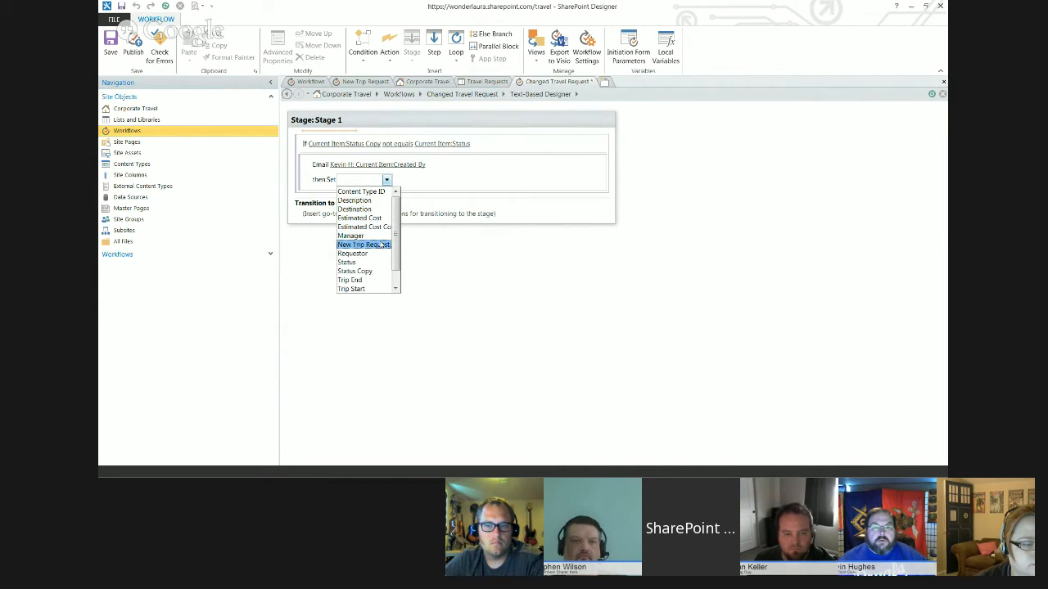
click(385, 271)
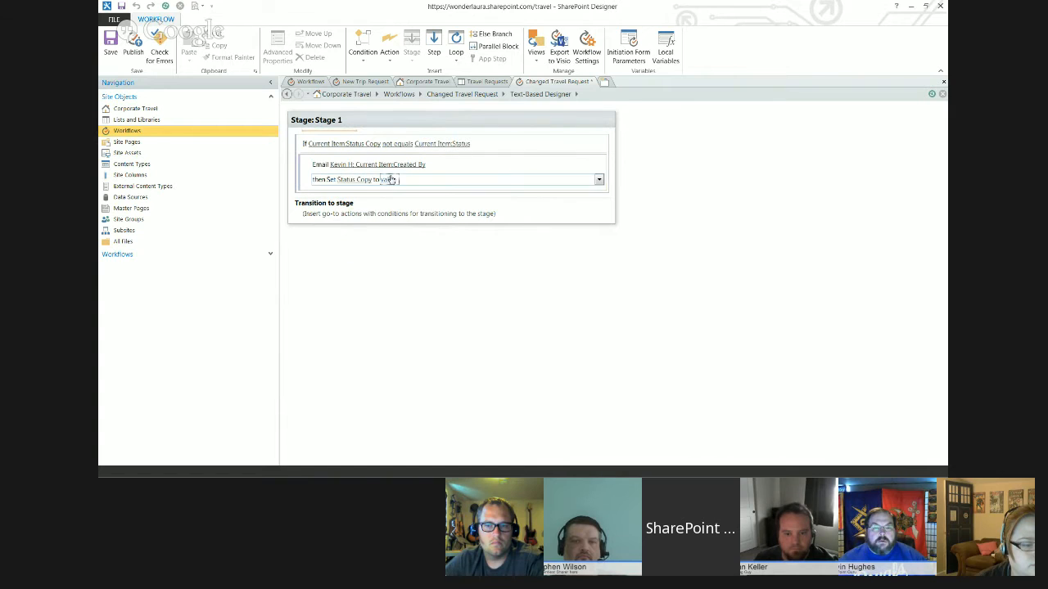
- Set the Status Copy action's value to a lookup of the current item's Status field
click(442, 179)
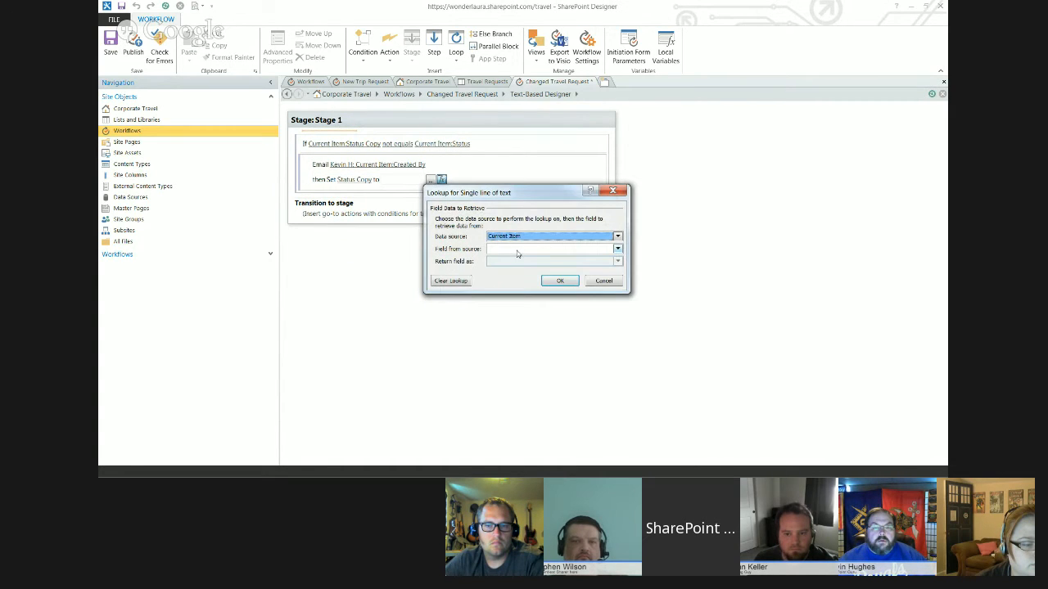
click(519, 248)
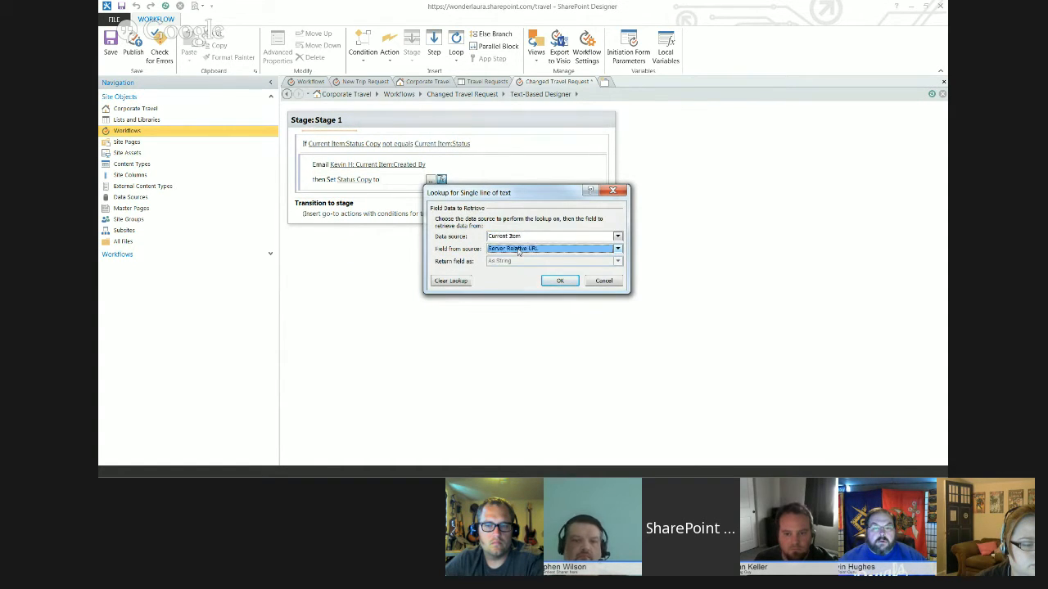
click(518, 251)
click(539, 272)
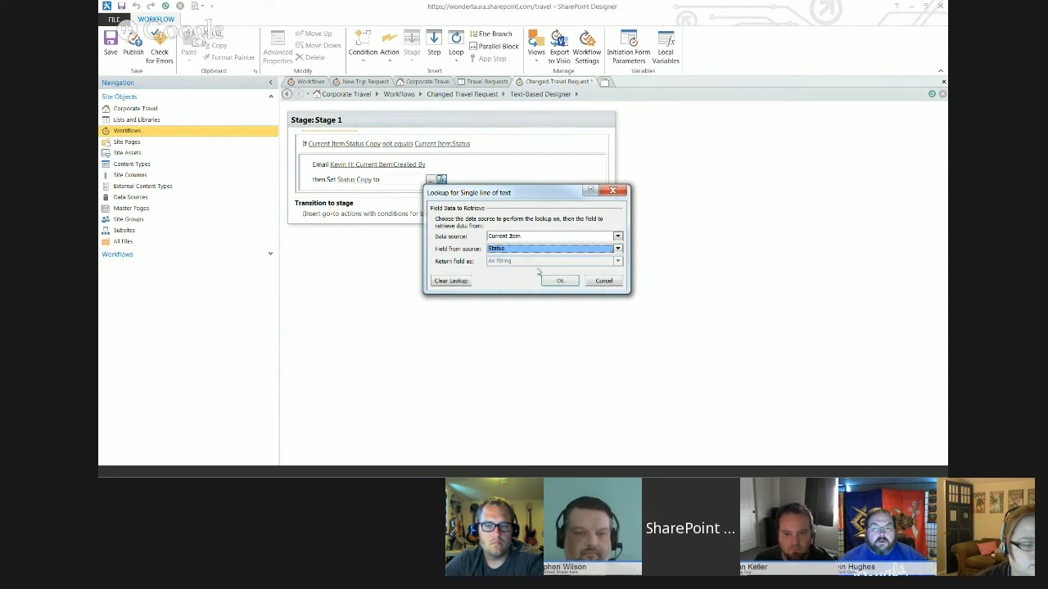
click(557, 281)
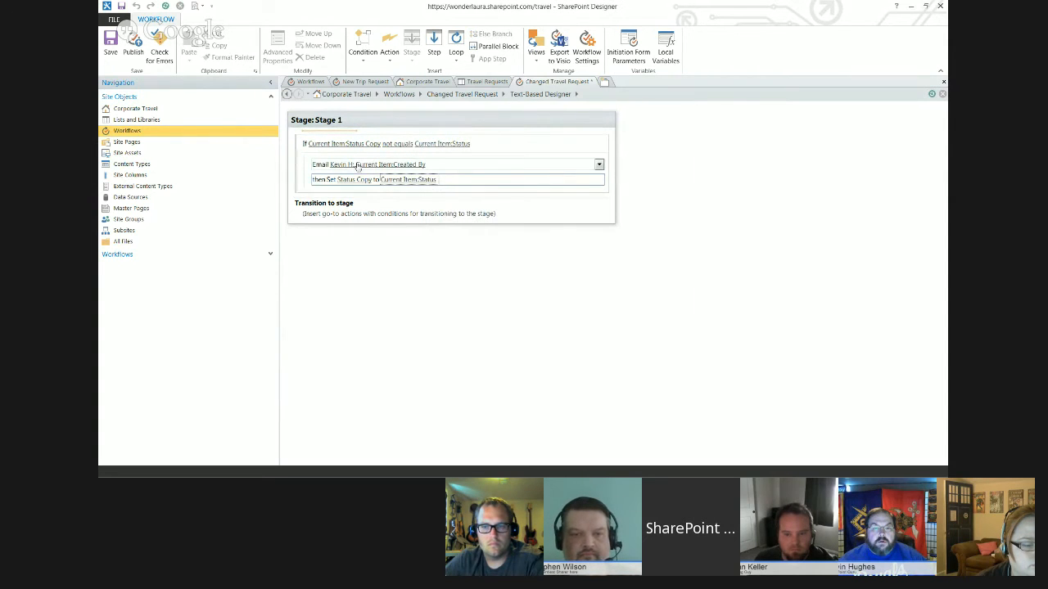
- Add a Go to End of Workflow transition to Stage 1 and publish the workflow
click(344, 222)
text(go)
key(Return)
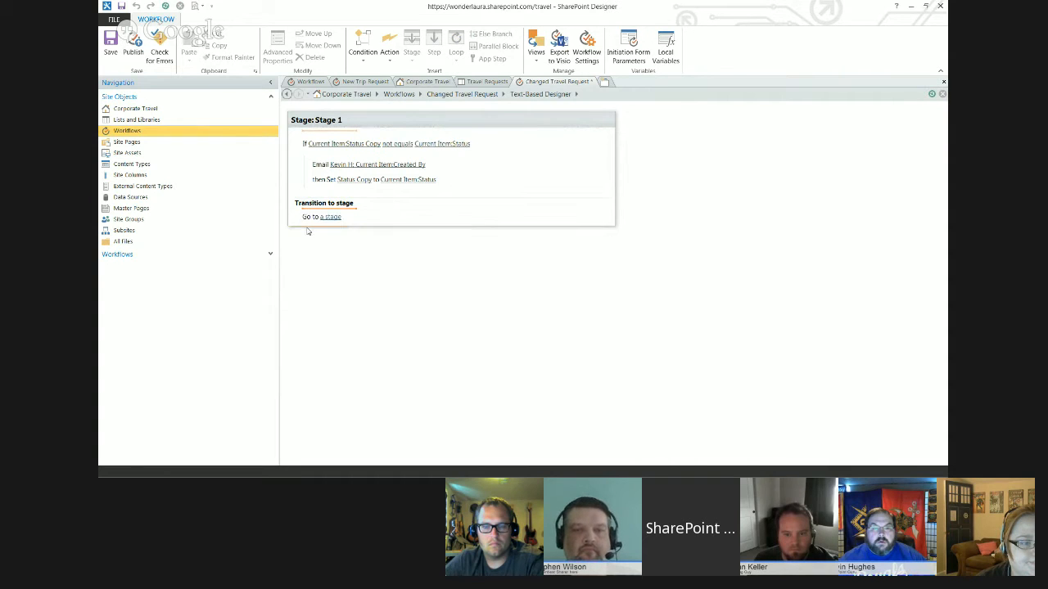
click(325, 221)
click(335, 217)
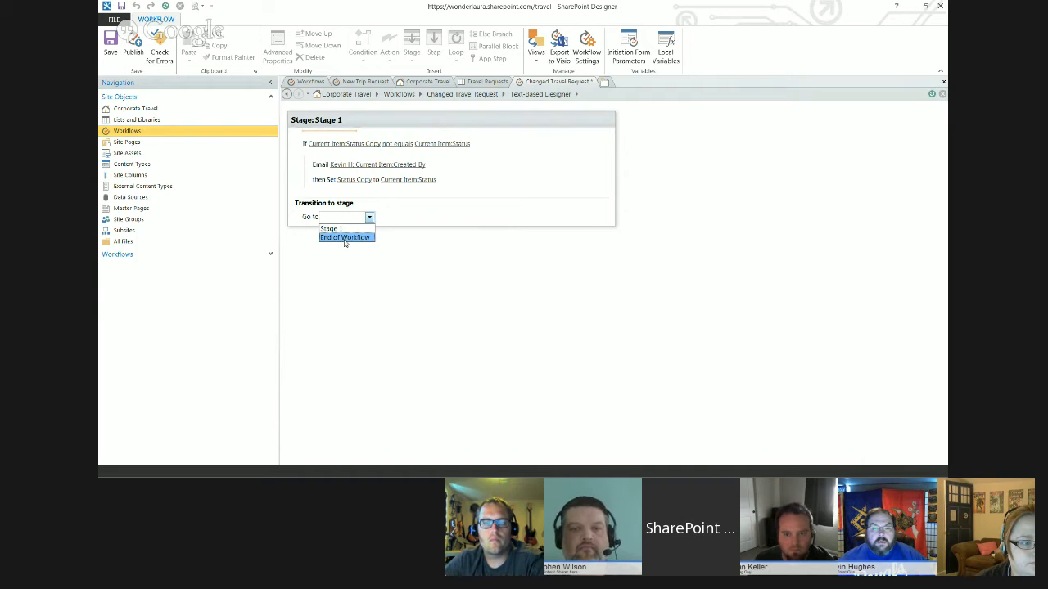
click(344, 237)
click(134, 45)
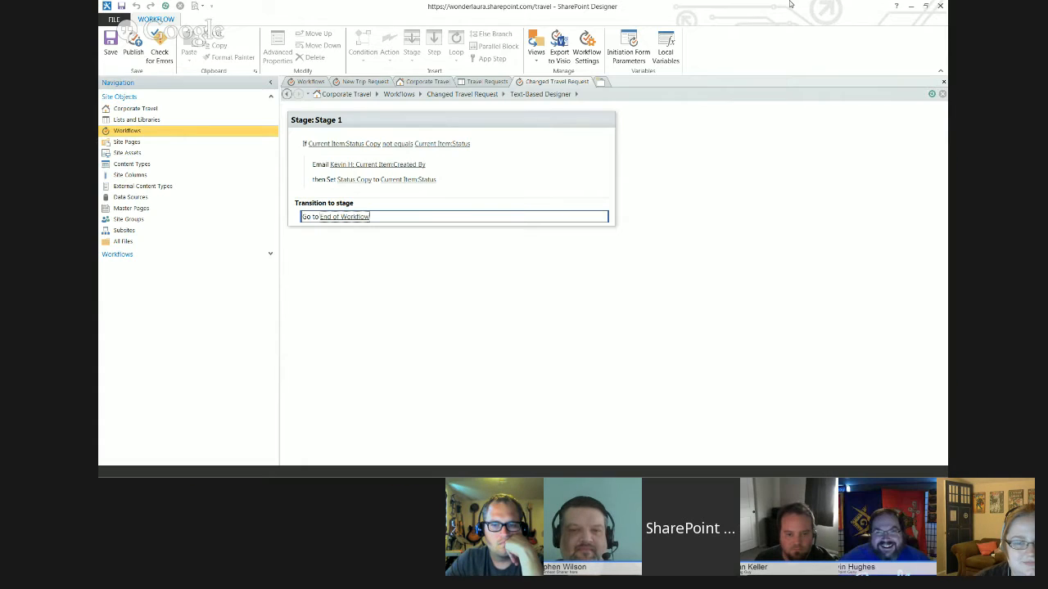
- Switch to the Travel Requests list in the browser and start a new item for New Orleans, running 6/23/2015 to 6/26/2015
click(911, 7)
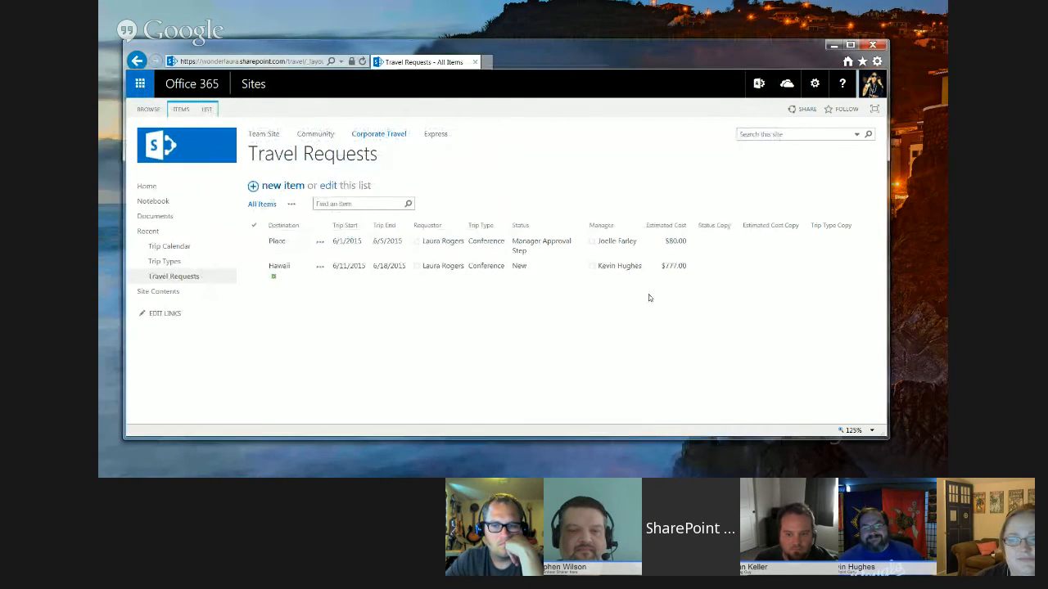
click(282, 186)
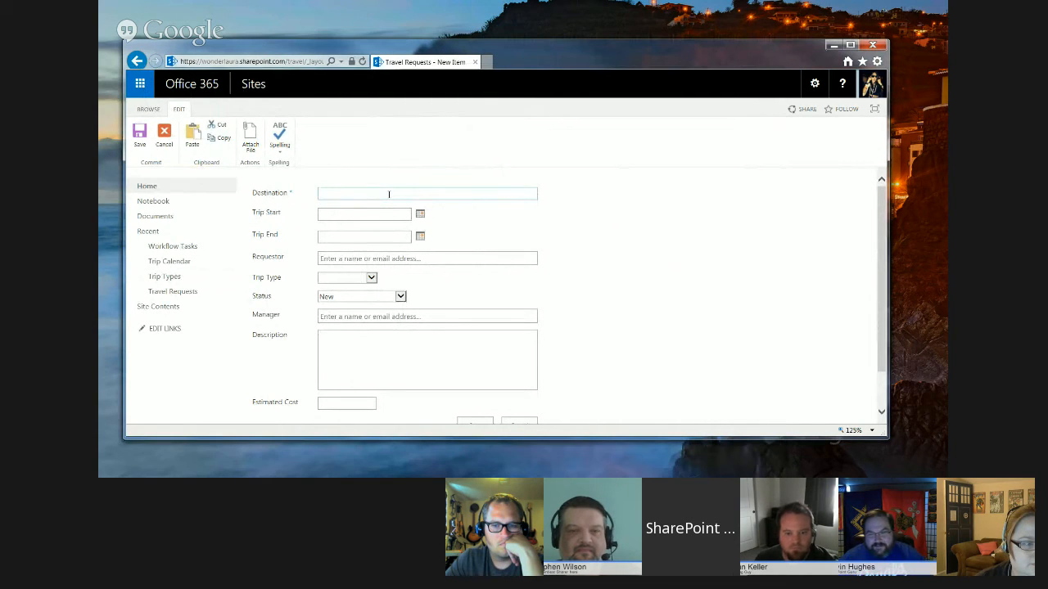
text(New Orleans)
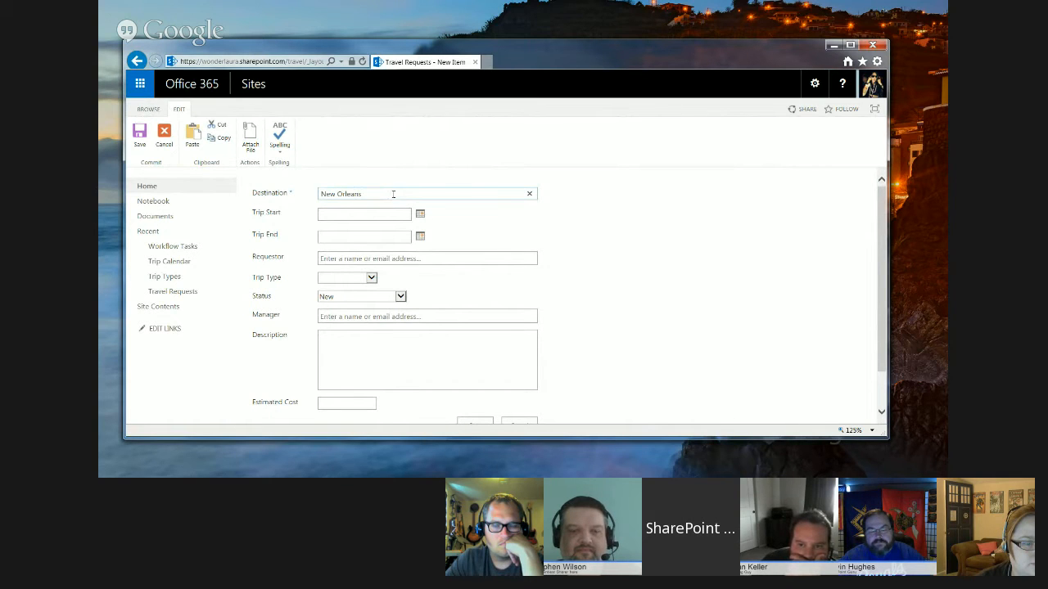
click(420, 214)
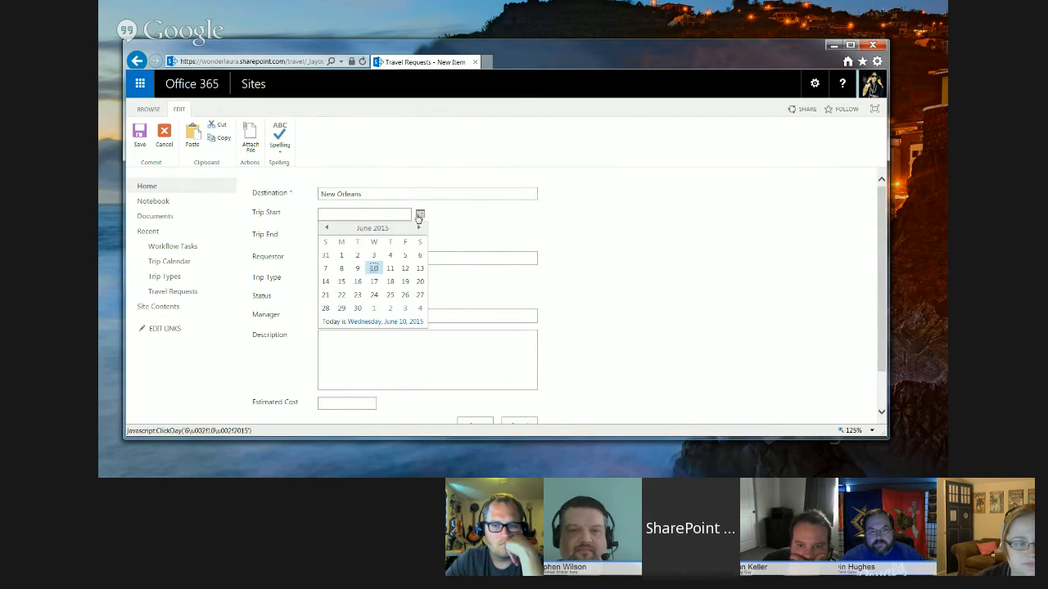
click(357, 294)
click(420, 237)
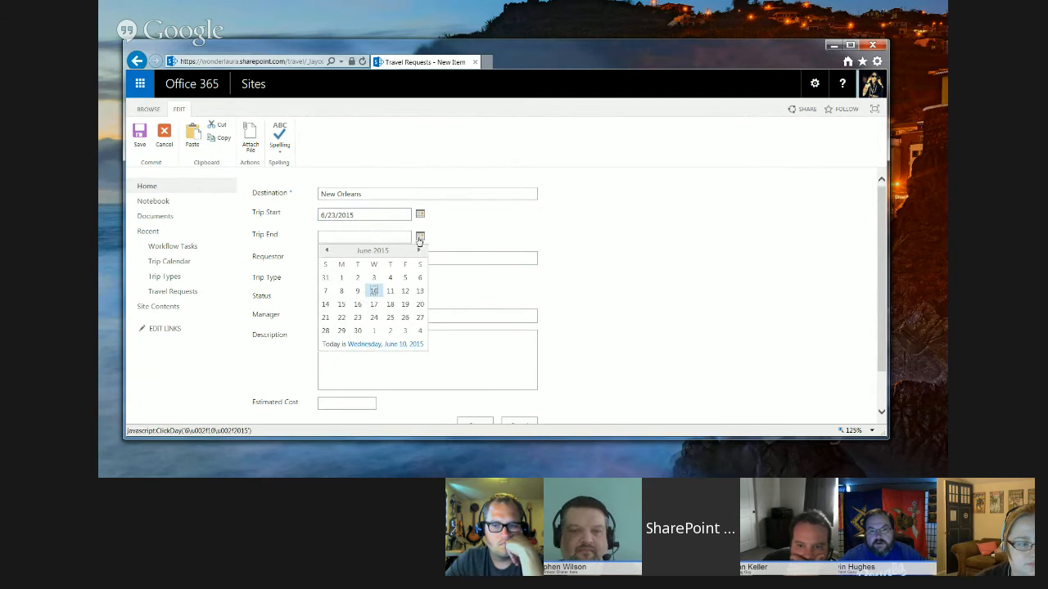
click(404, 317)
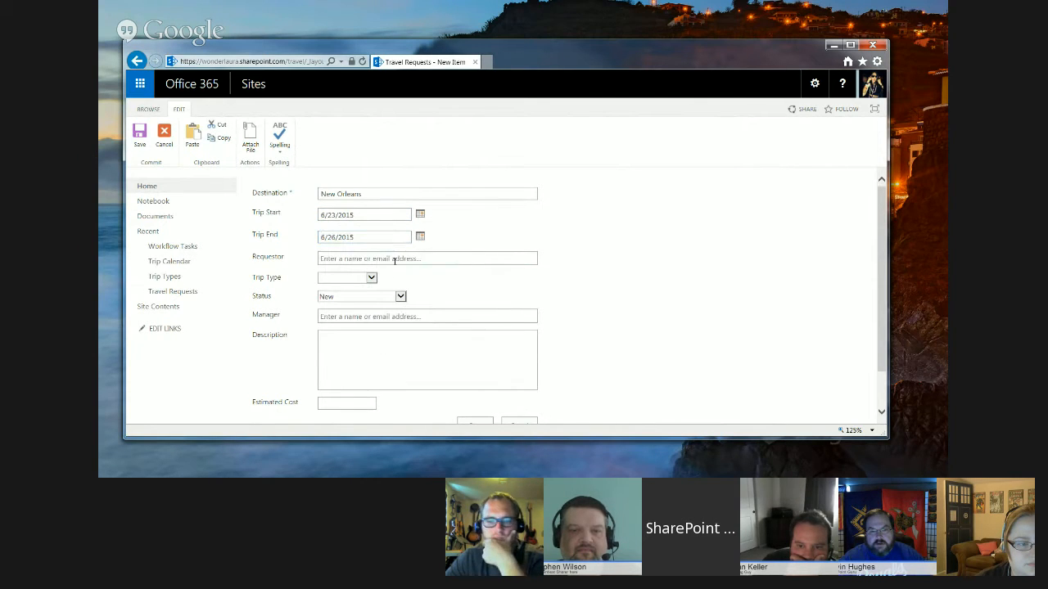
- Fill in the requestor's name on the new travel request and set Trip Type to Conference
click(394, 259)
text(l)
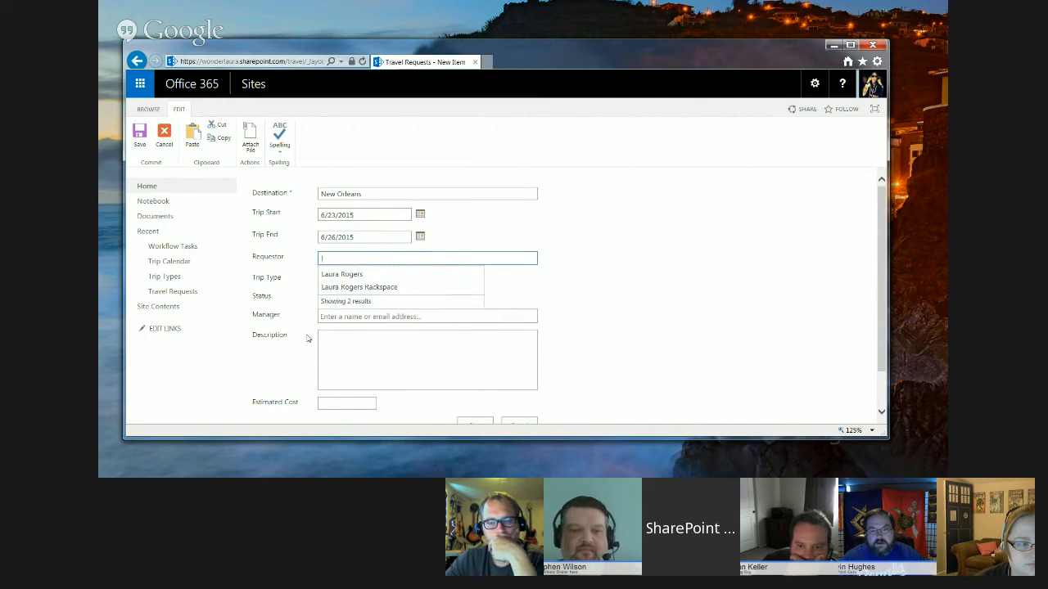
click(360, 275)
click(365, 280)
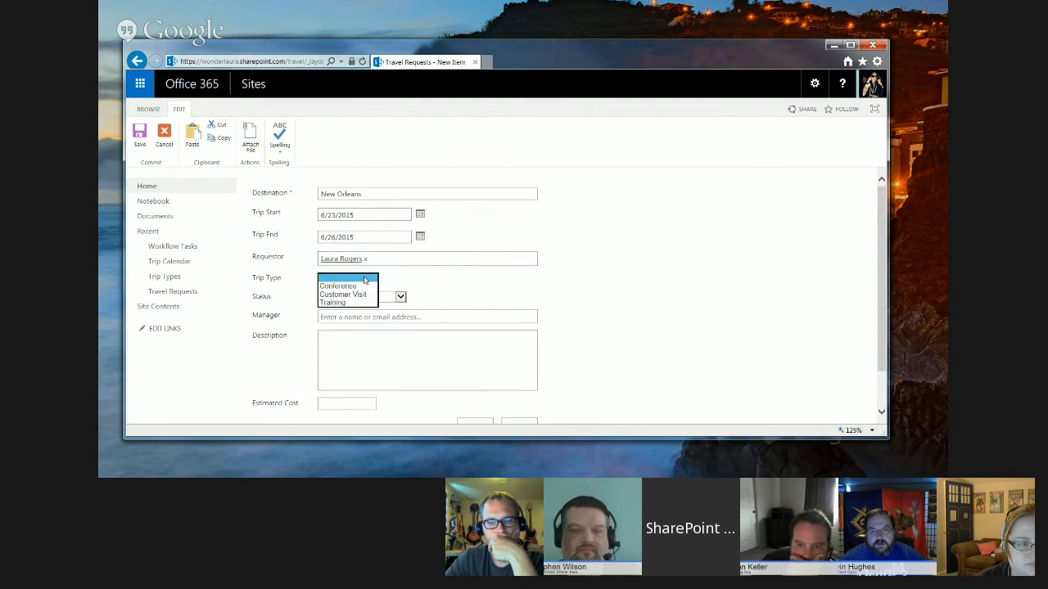
click(366, 288)
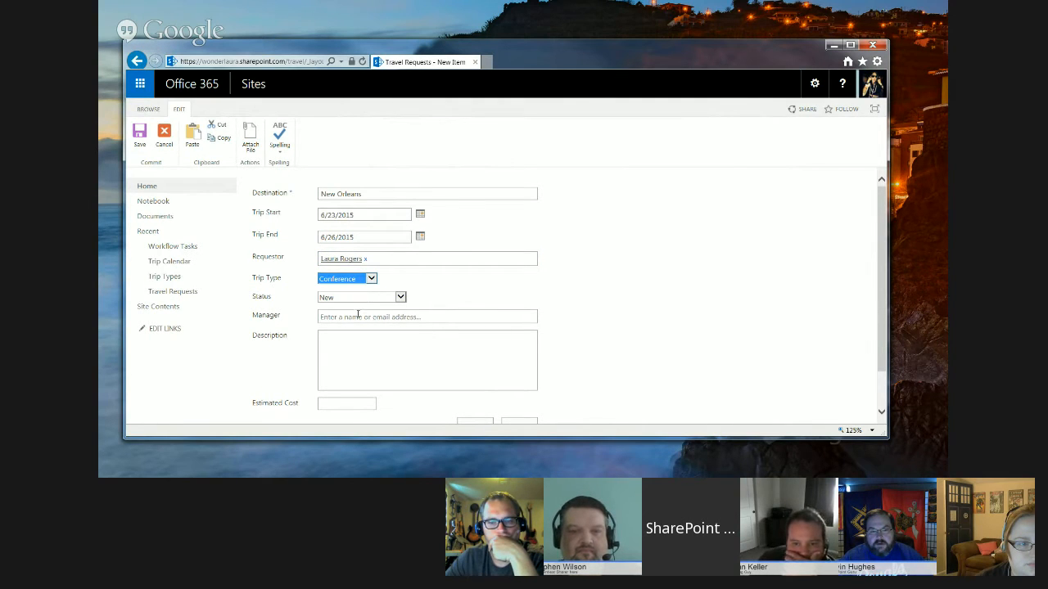
- Fill in the manager's name on the travel request and place the cursor in the Description field
click(358, 317)
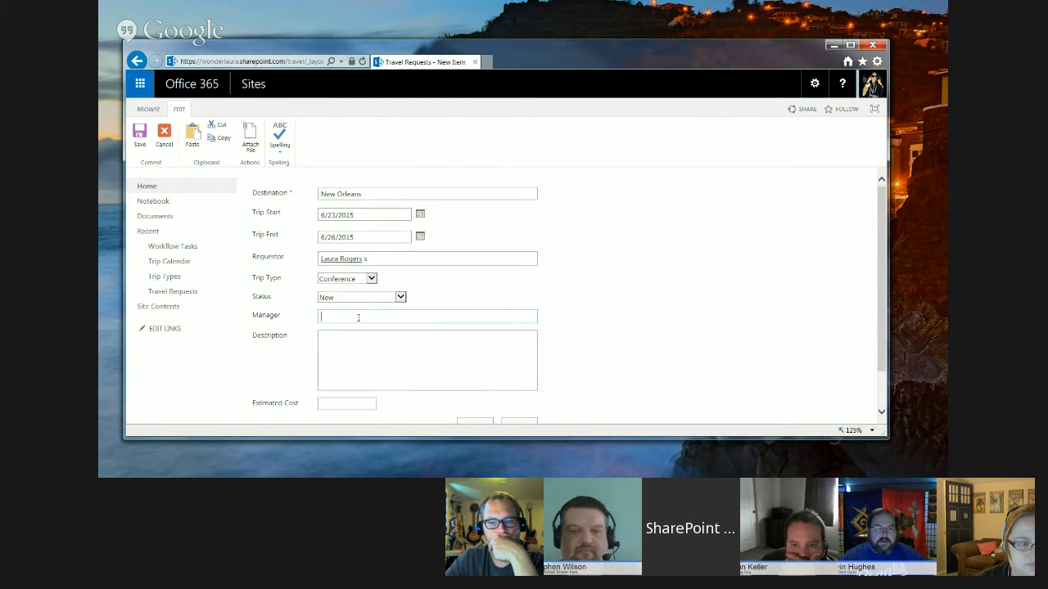
text(ry)
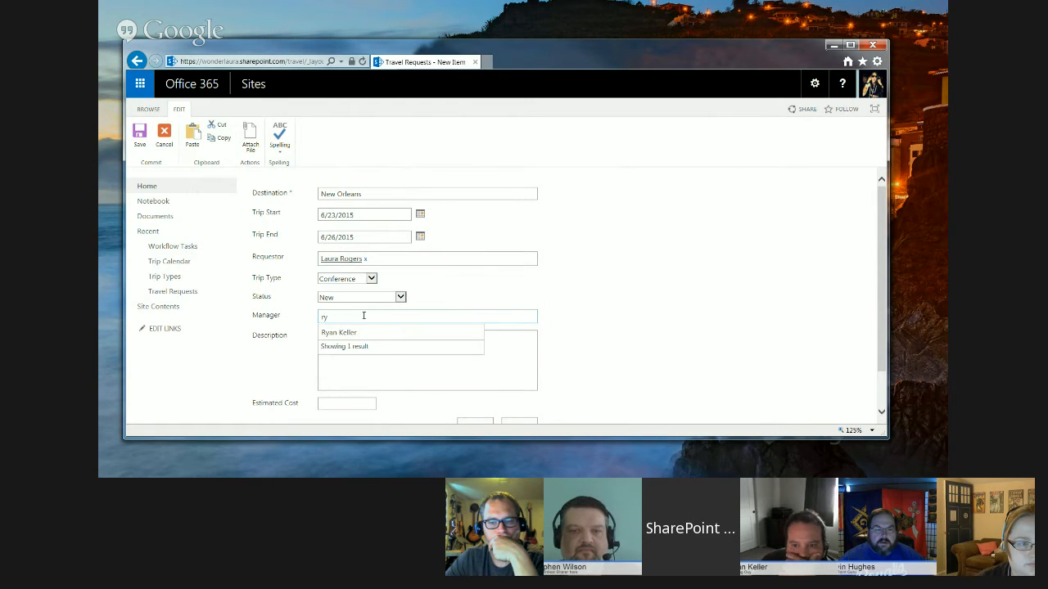
click(339, 332)
click(348, 364)
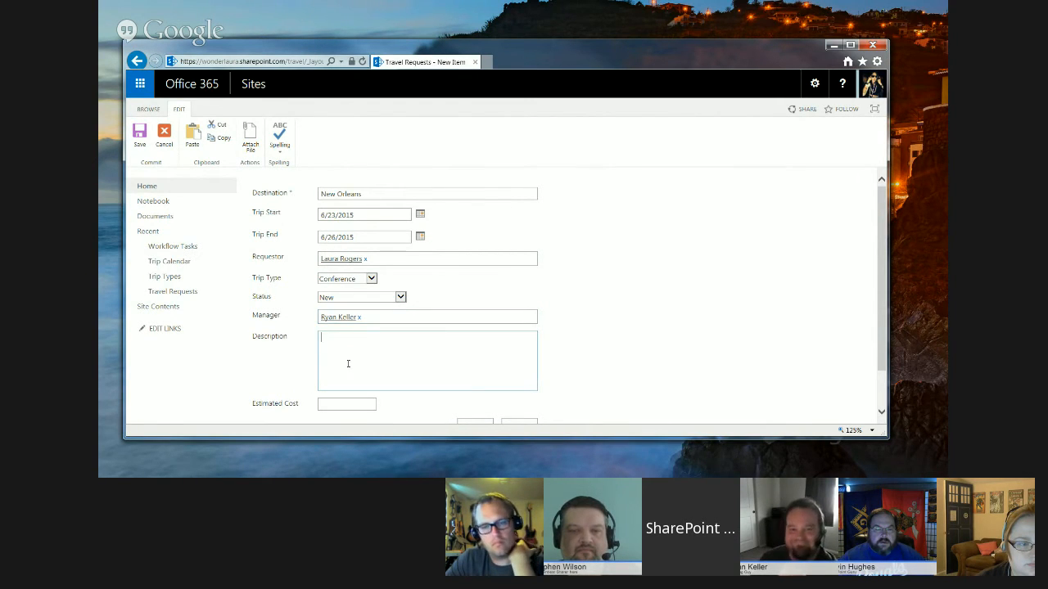
- Enter "stuff" as the description and 12 as the Estimated Cost, and save the New Orleans travel request
text(stuff)
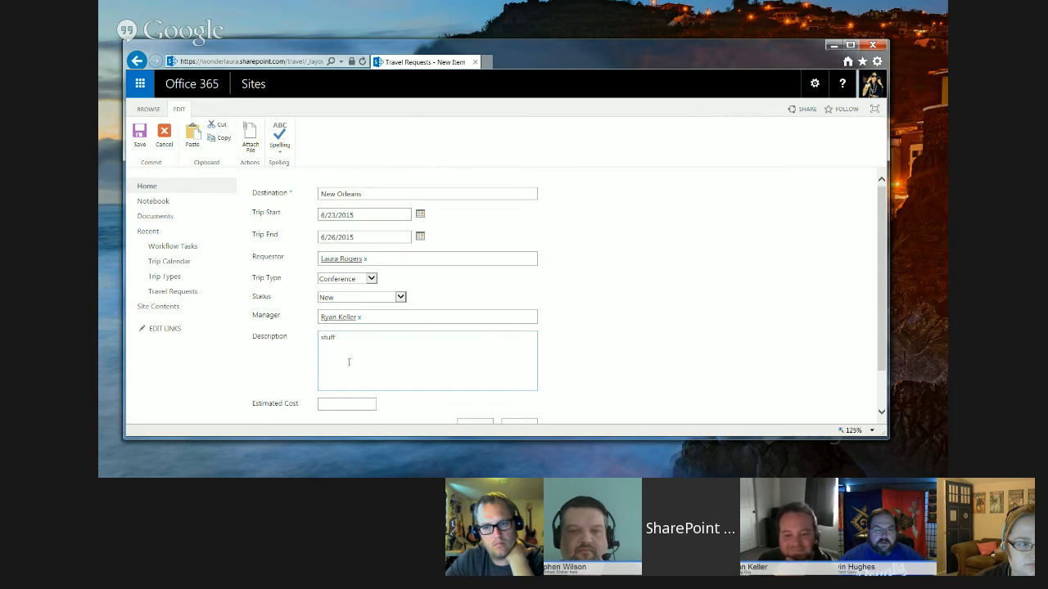
click(352, 404)
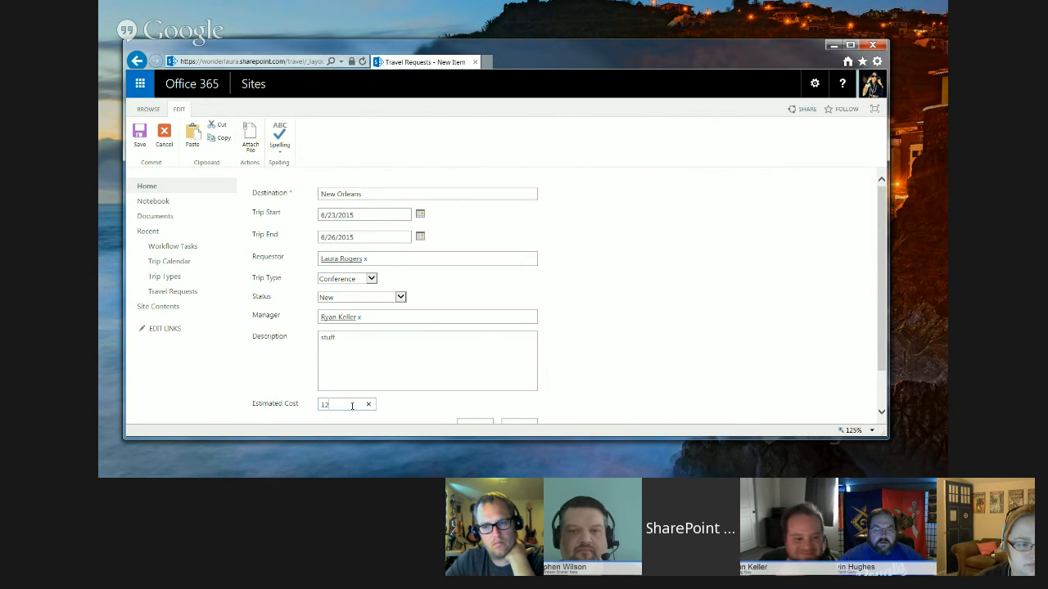
text(12)
scroll(352, 405, down, 1)
click(476, 415)
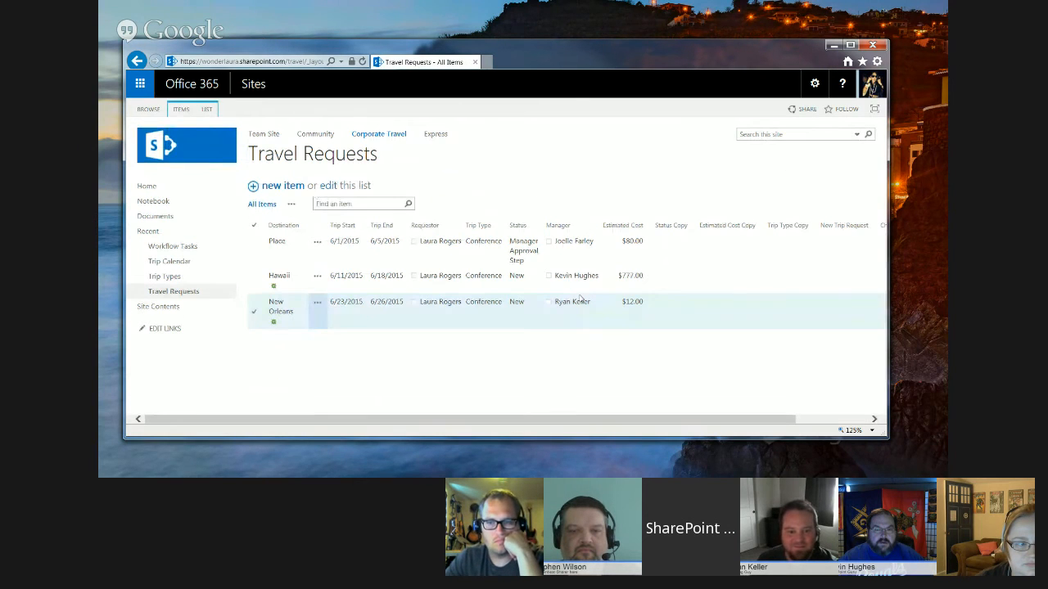
click(293, 64)
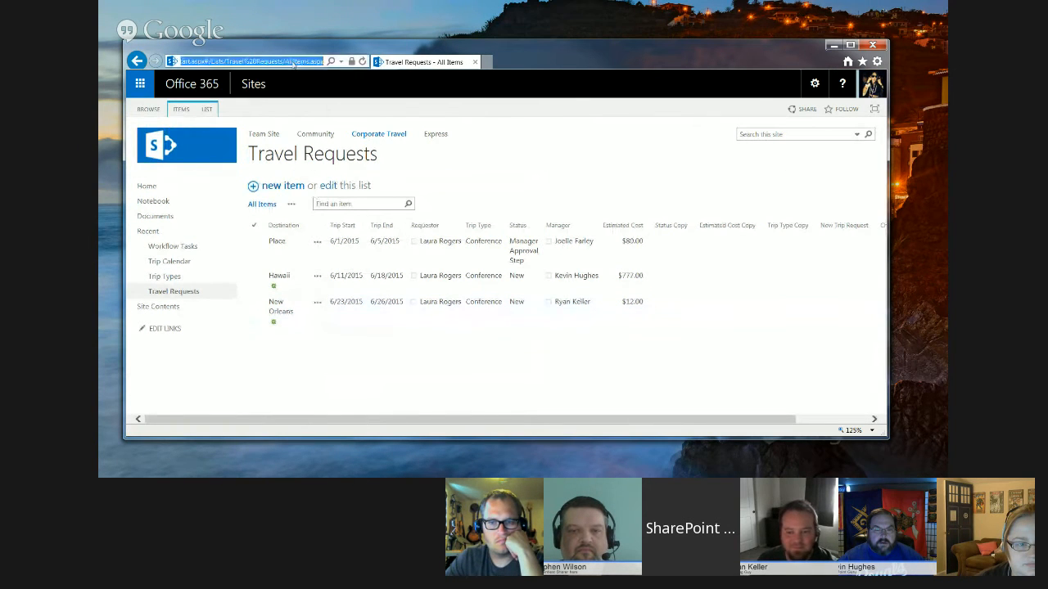
click(849, 45)
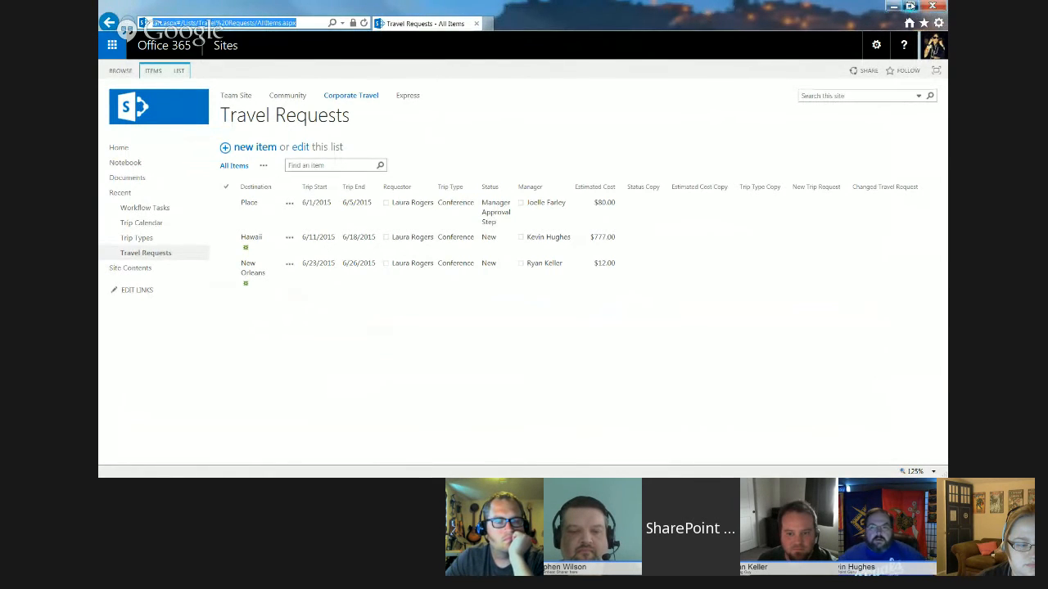
click(911, 6)
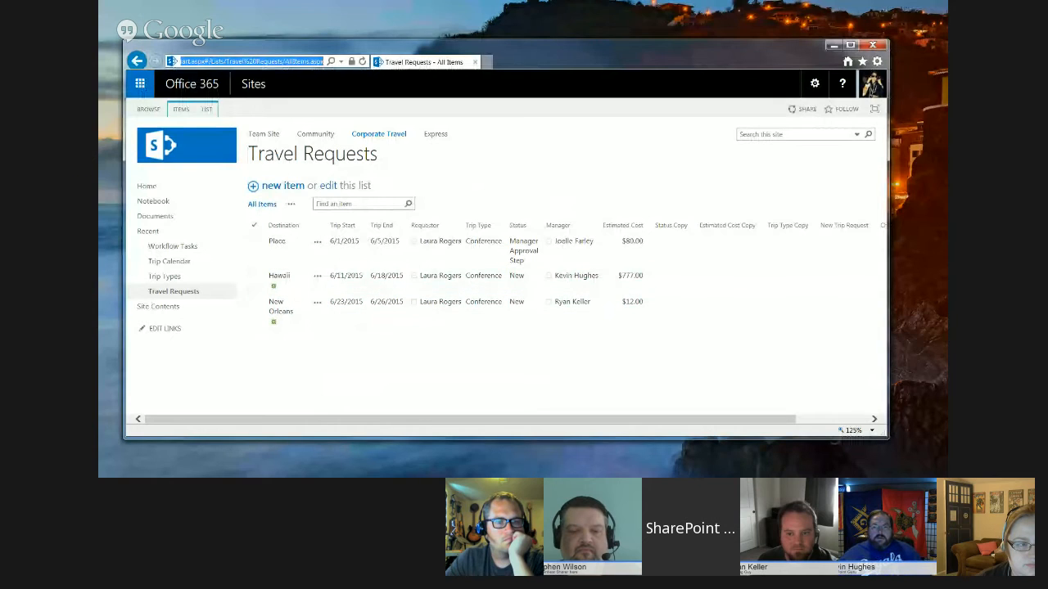
key(alt+Tab)
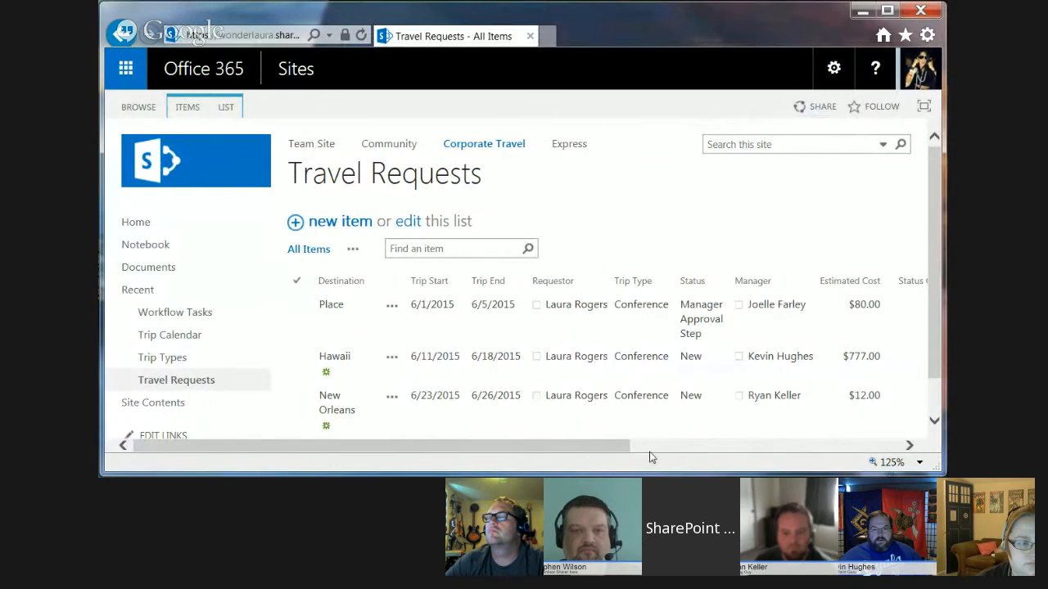
- Set the page zoom to 100% and reload the Travel Requests list to check its copy columns and workflow status columns
click(919, 463)
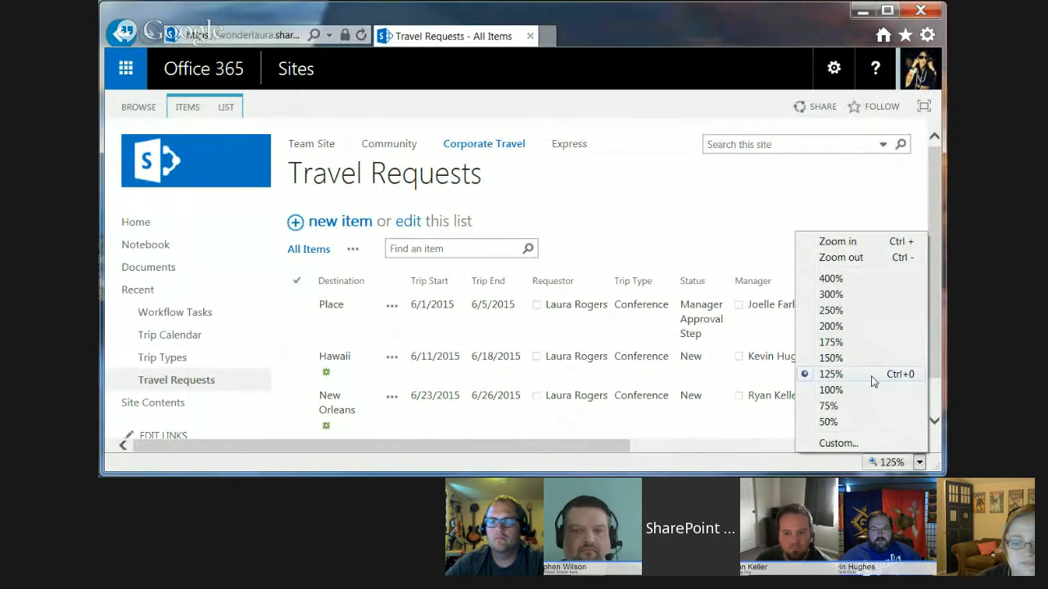
click(831, 390)
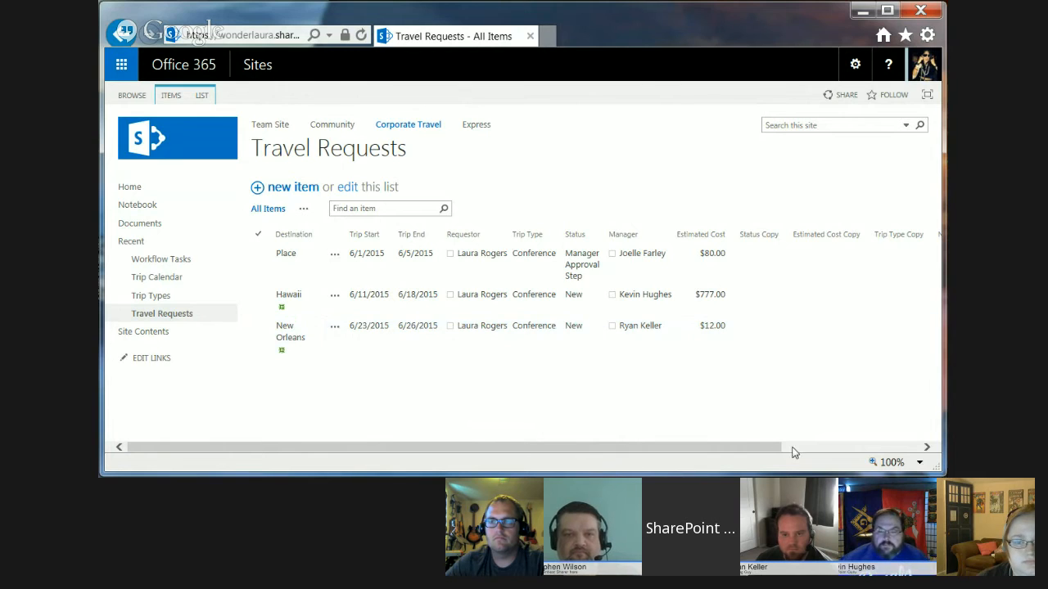
click(793, 448)
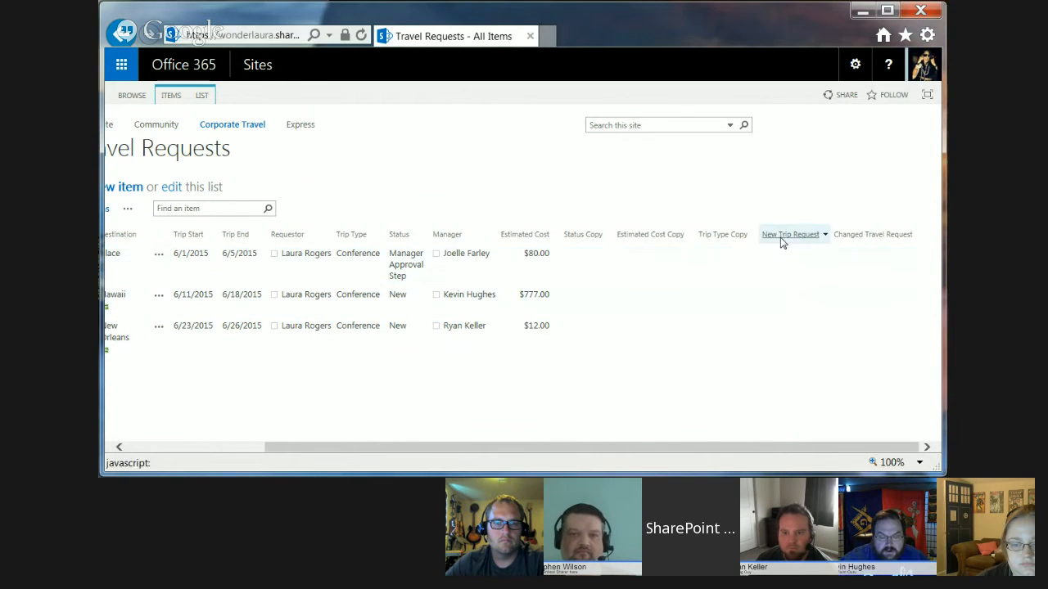
click(244, 32)
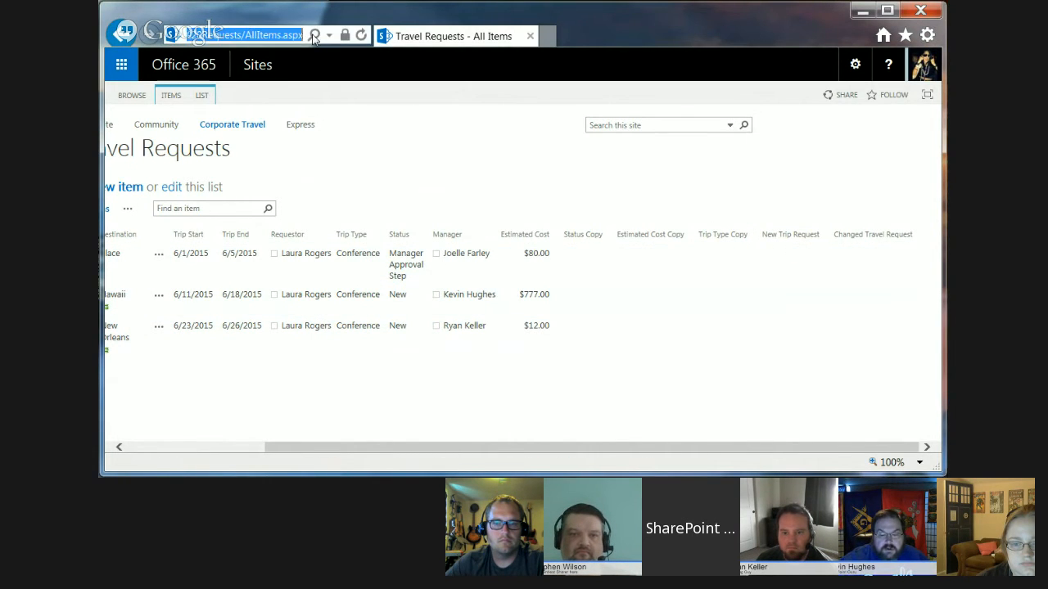
click(361, 36)
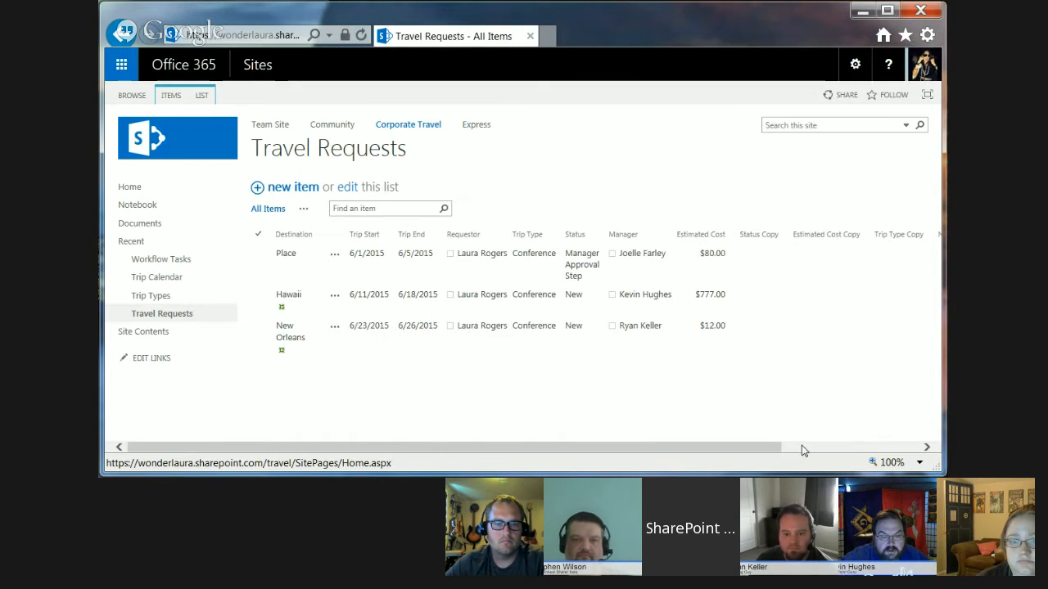
click(802, 447)
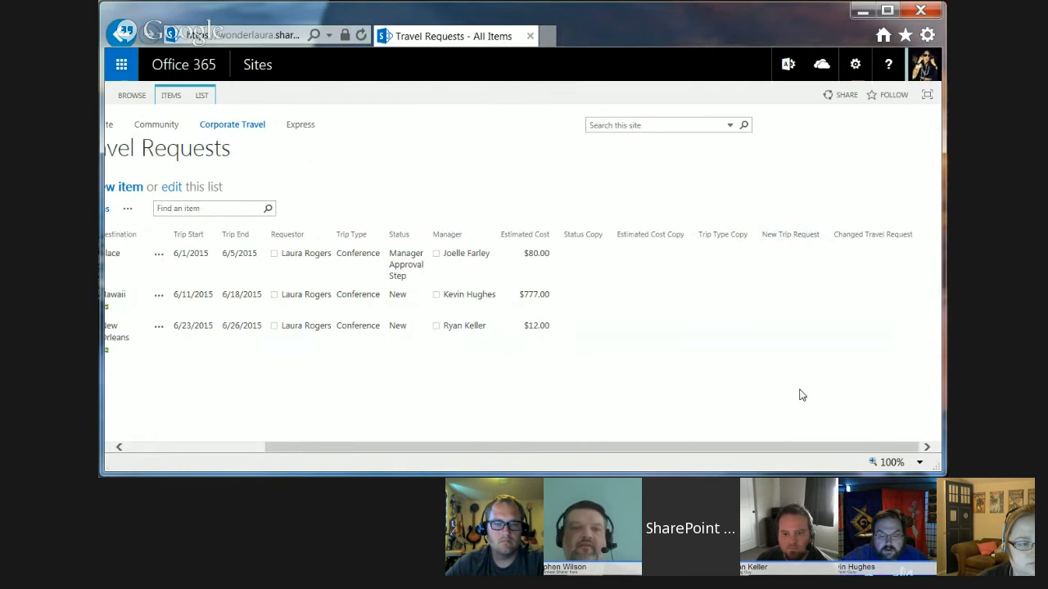
click(361, 36)
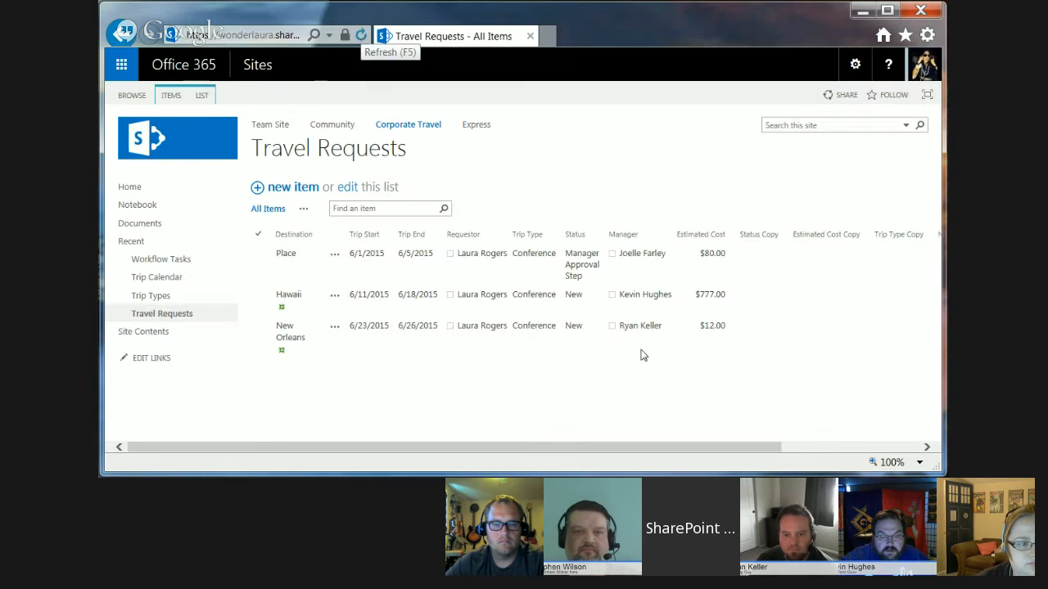
click(805, 447)
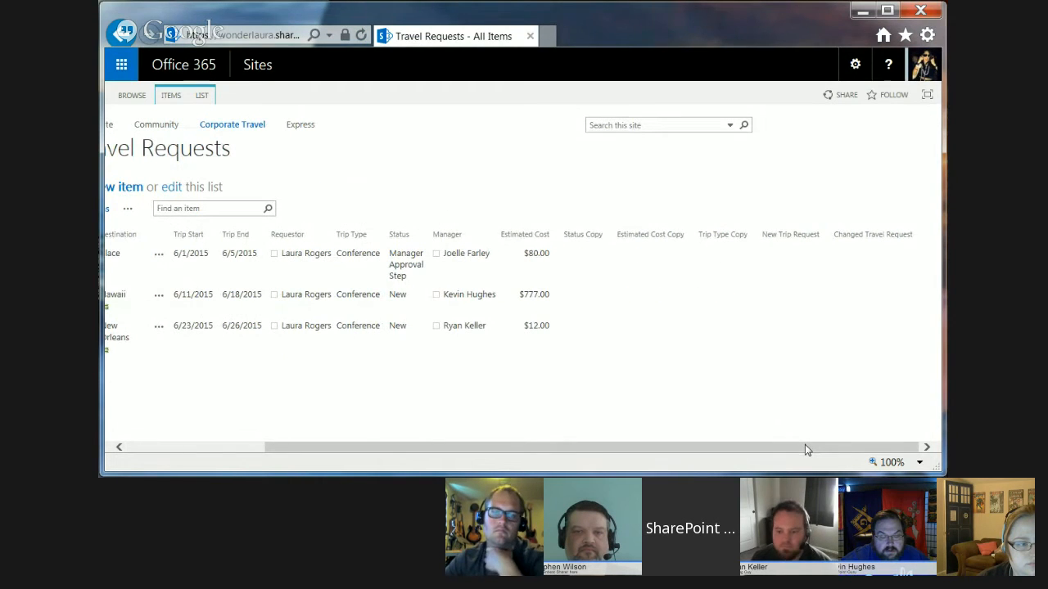
- Modify the All Items view to hide the Trip Start, Trip End and Requestor columns, and save it
drag(805, 449, 690, 456)
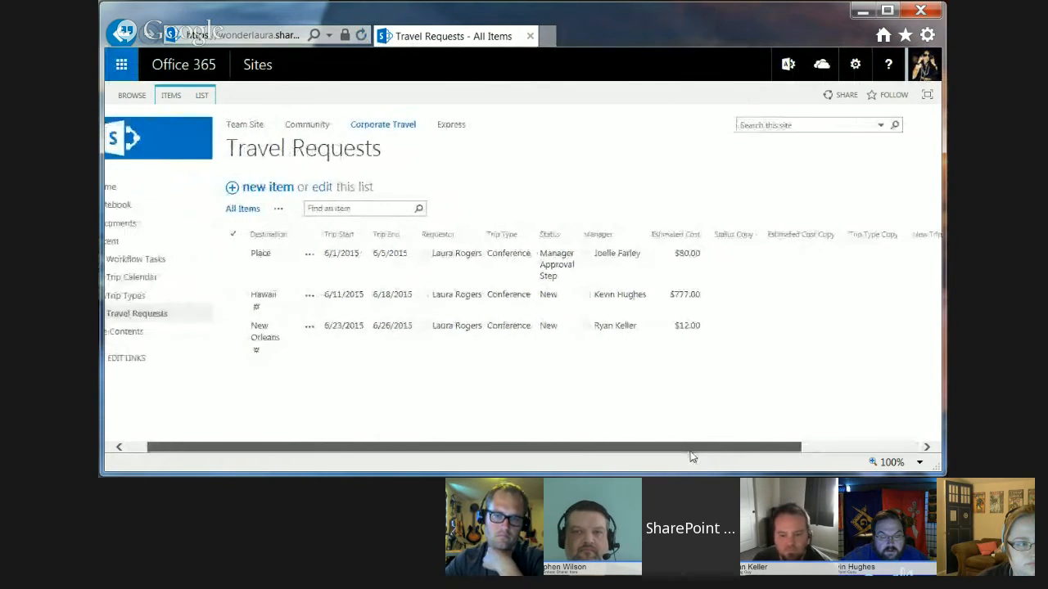
click(282, 211)
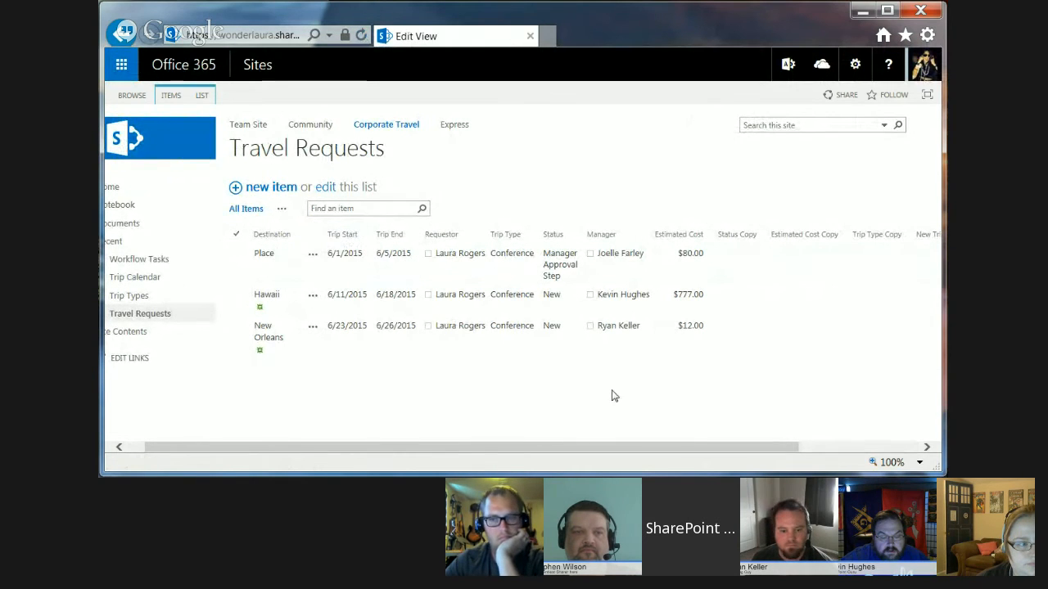
scroll(732, 424, down, 1)
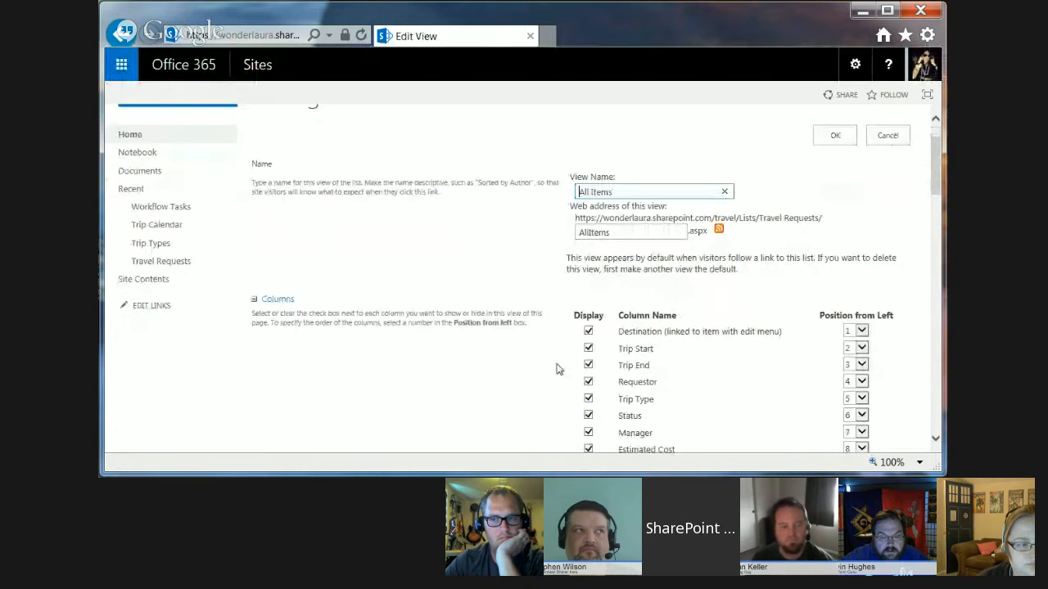
click(588, 348)
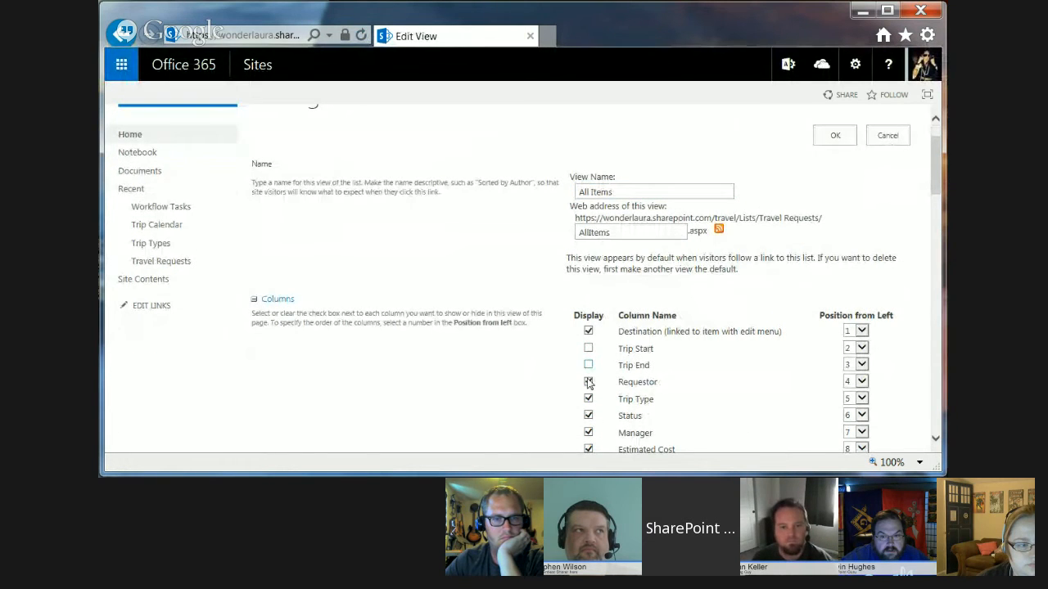
scroll(575, 181, up, 1)
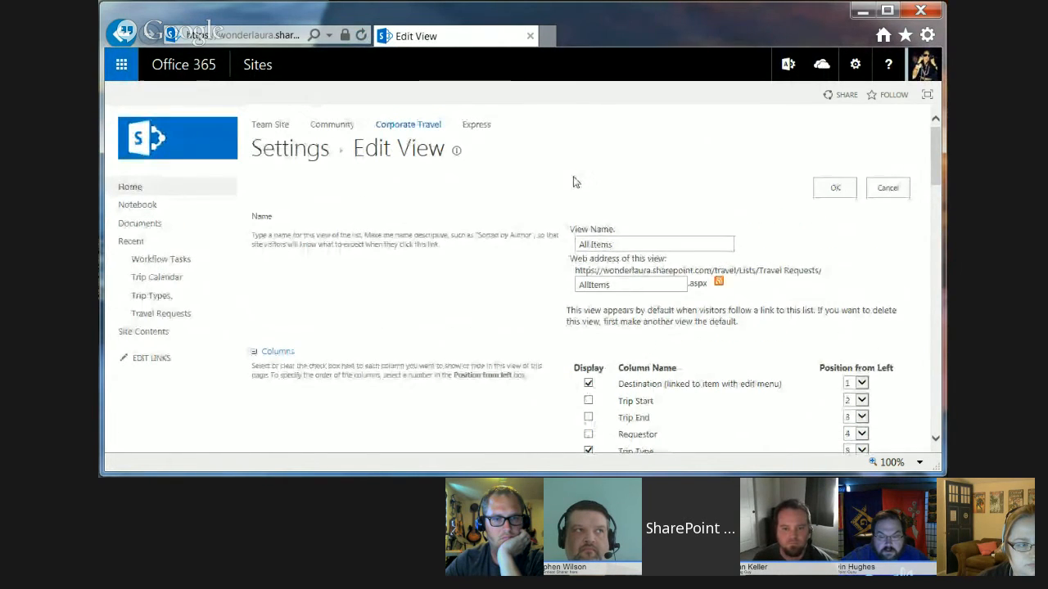
drag(885, 447, 849, 448)
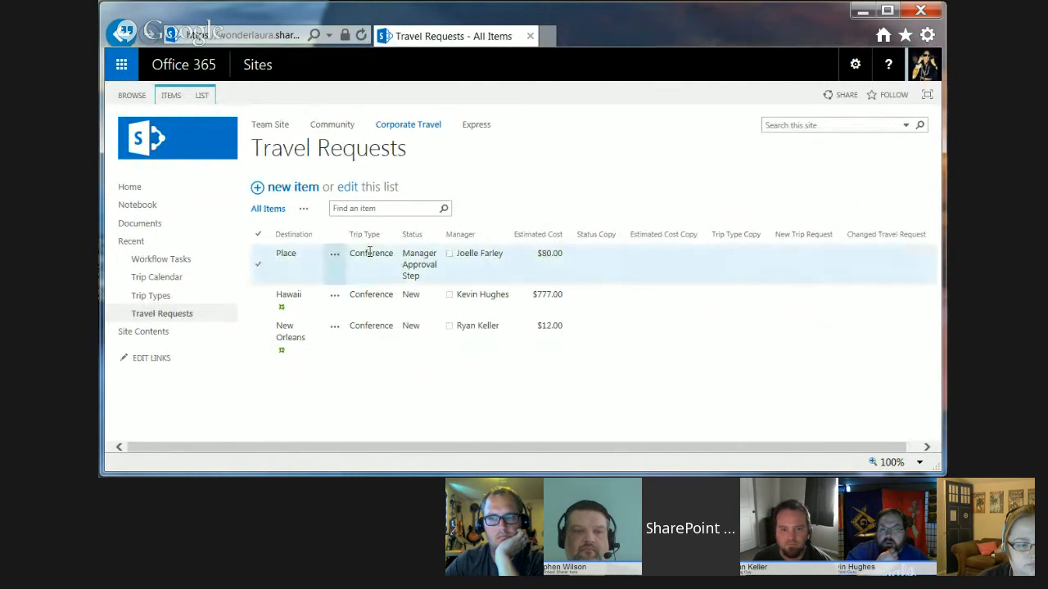
- Open the Workflows page of the New Orleans request to check whether any workflow has run on it
click(379, 344)
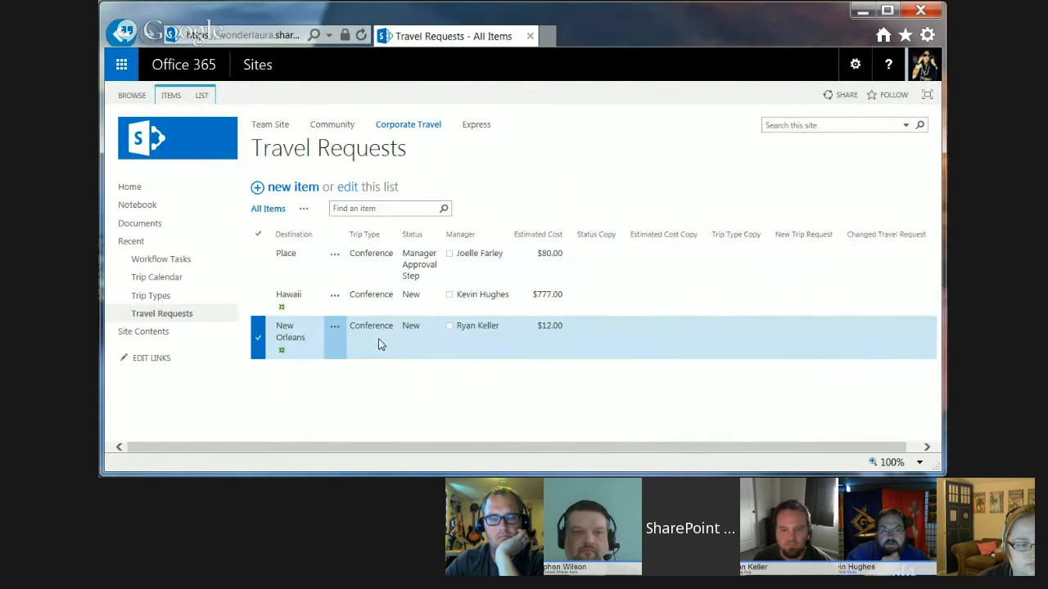
click(333, 328)
mouse_move(400, 409)
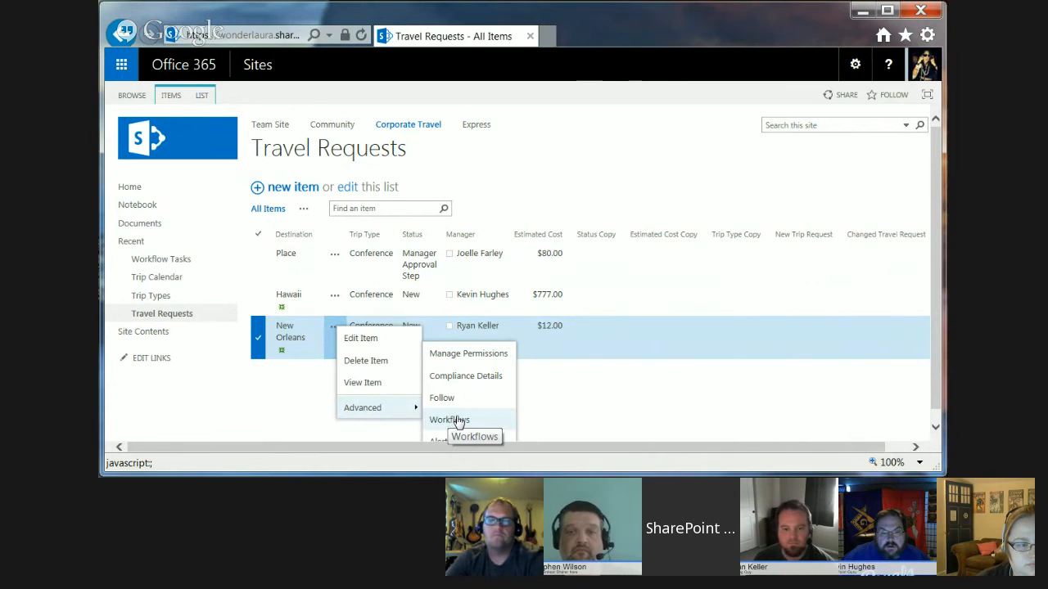
click(450, 420)
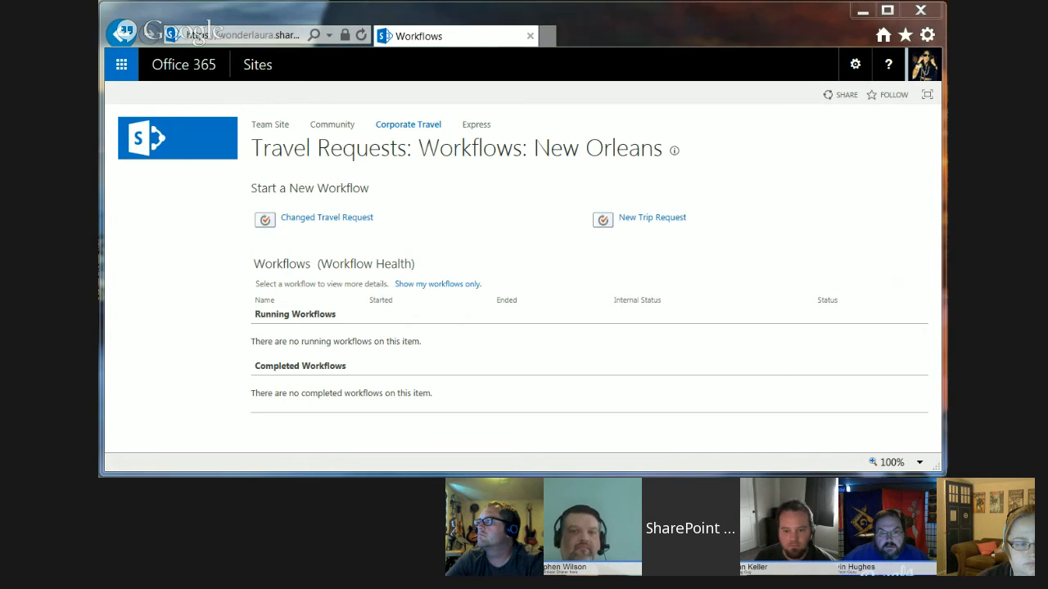
- Switch to SharePoint Designer, set the New Trip Request workflow to start automatically when an item is created, and publish it
key(alt+Tab)
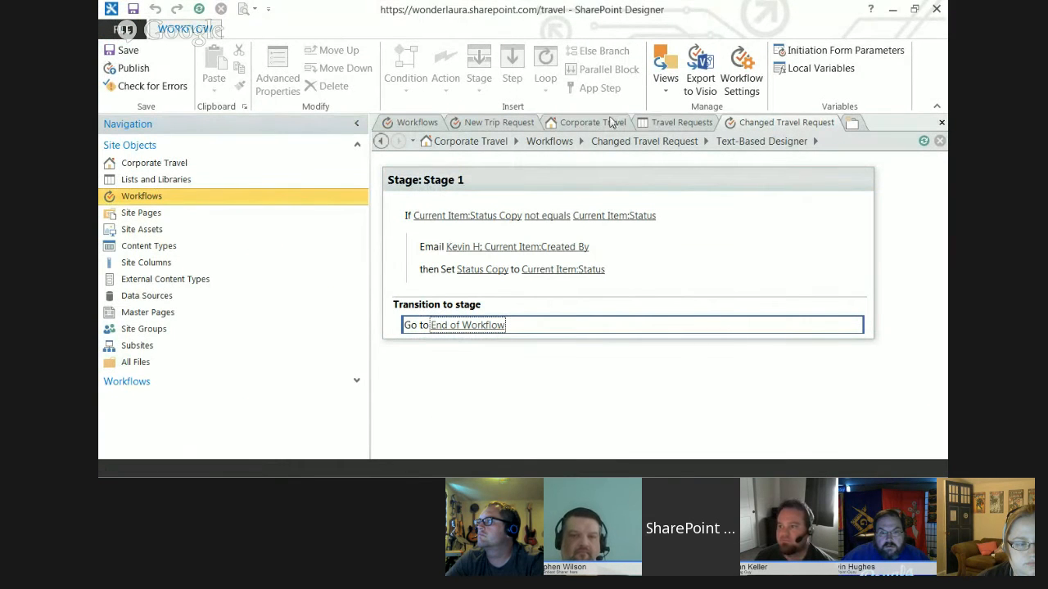
click(486, 124)
click(614, 142)
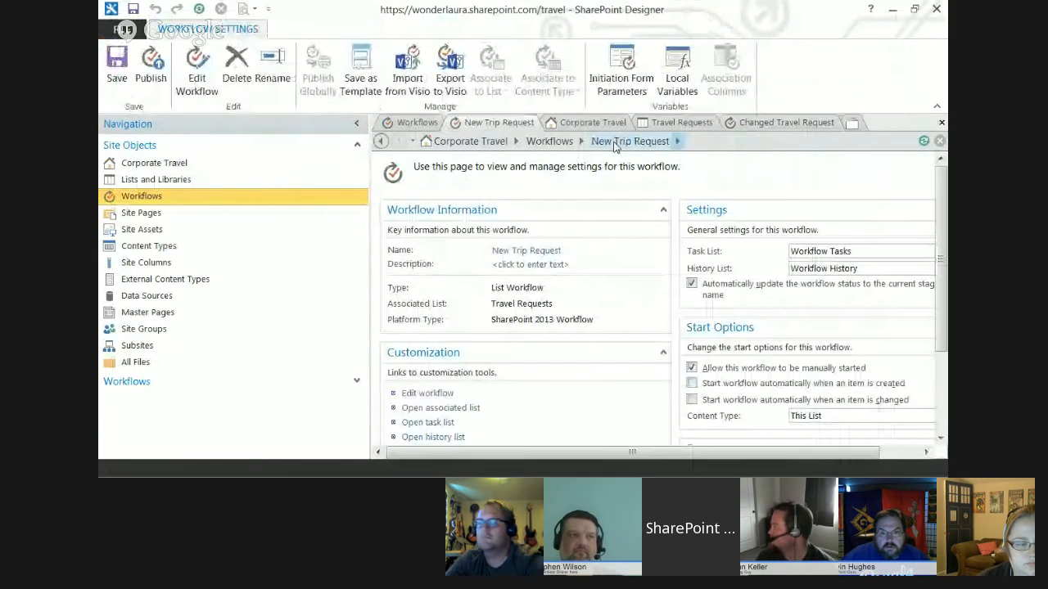
click(692, 384)
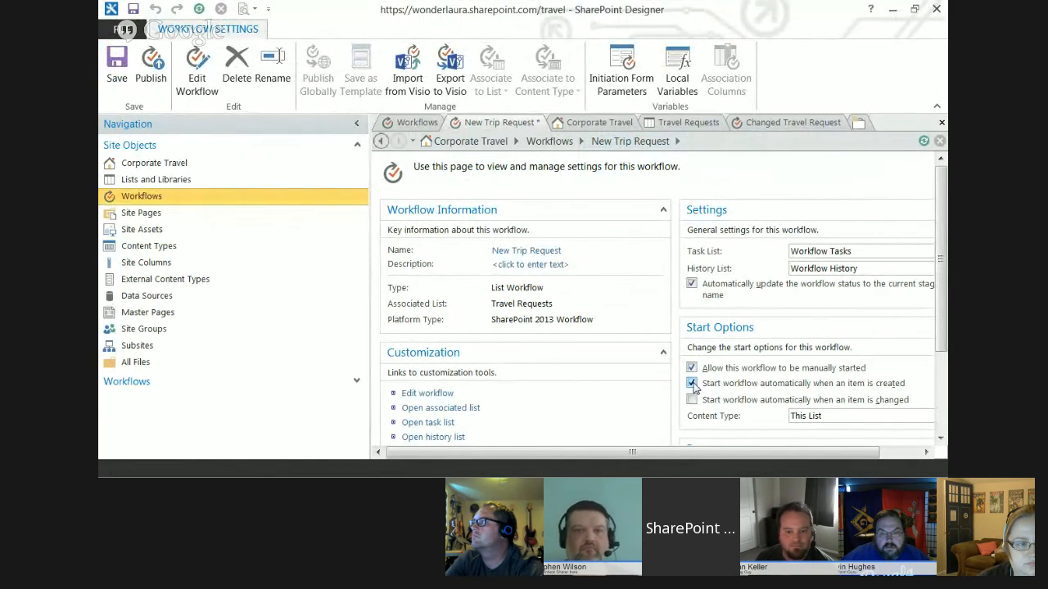
click(151, 72)
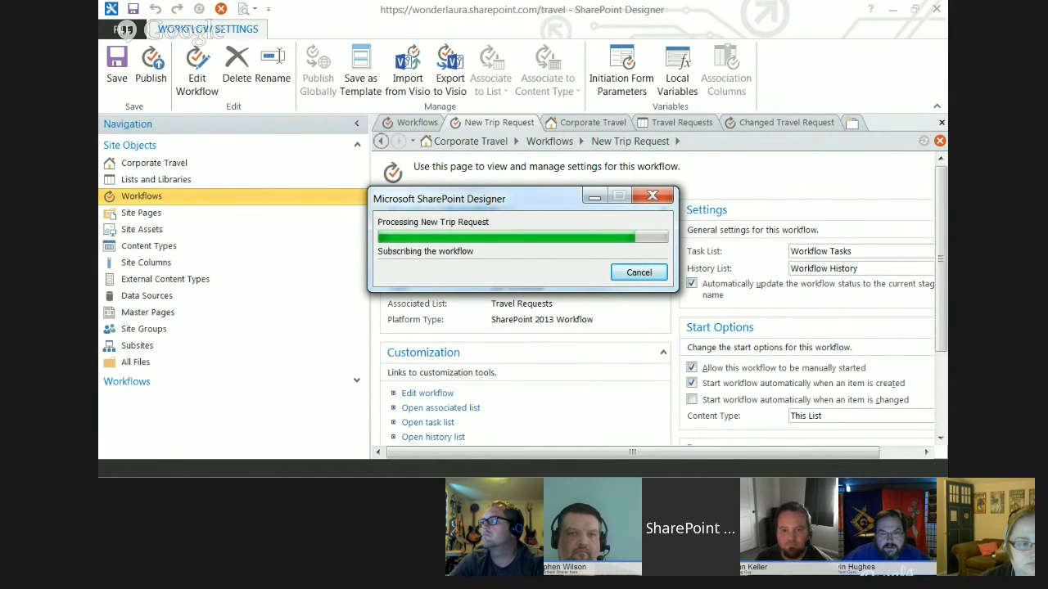
- Switch back to the browser, manually start New Trip Request on the New Orleans item, and reload the list to check its progress
key(alt+Tab)
click(673, 219)
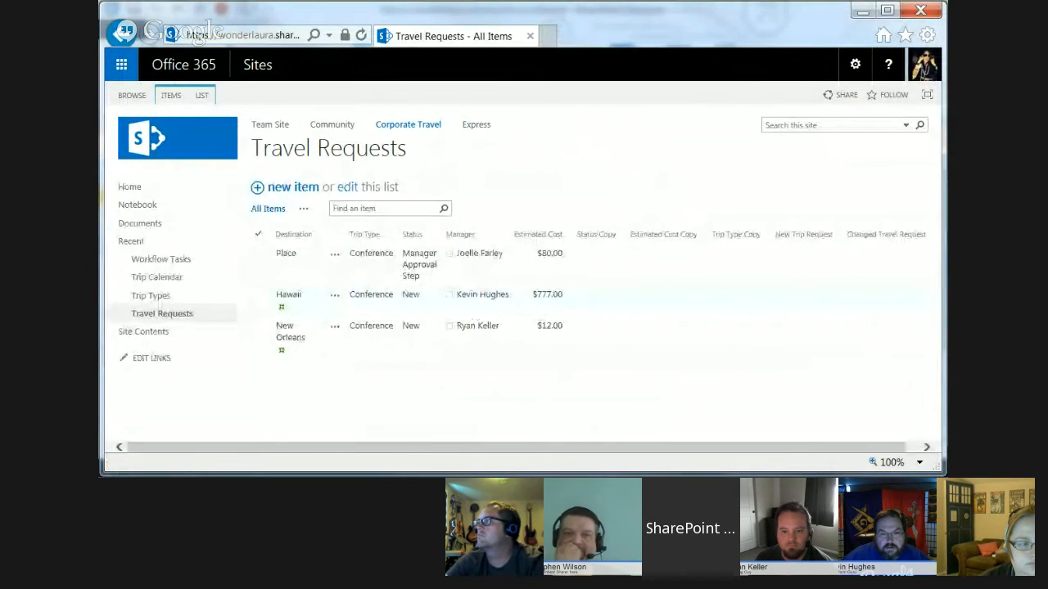
click(922, 451)
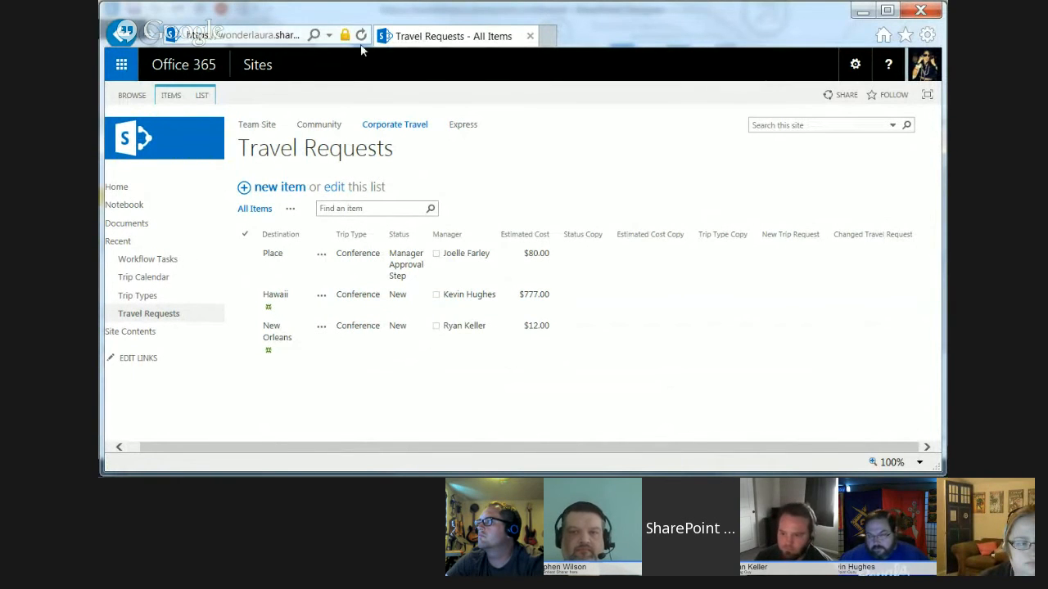
click(245, 35)
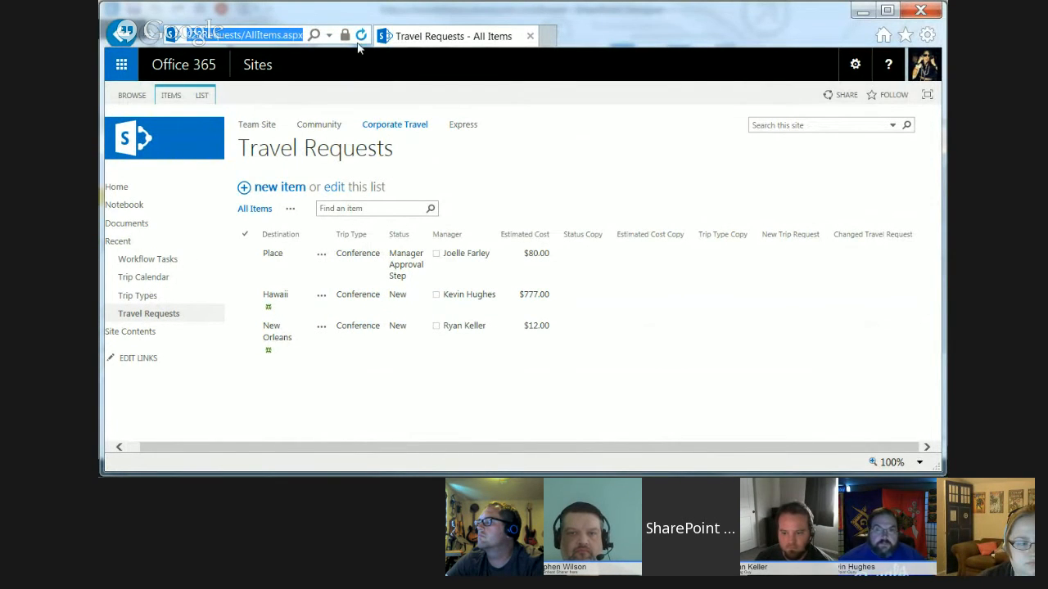
key(Return)
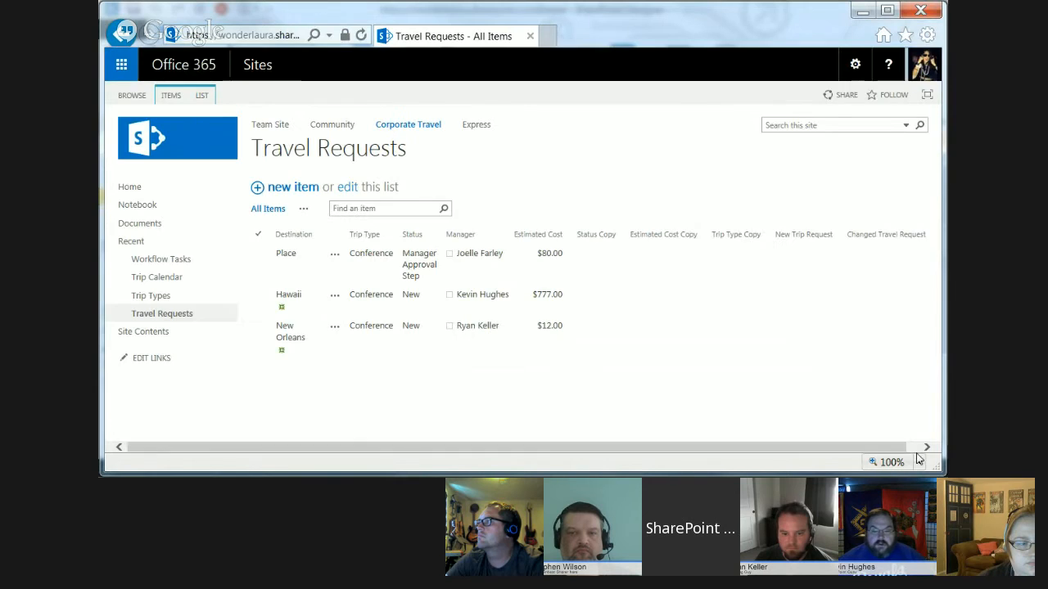
click(920, 447)
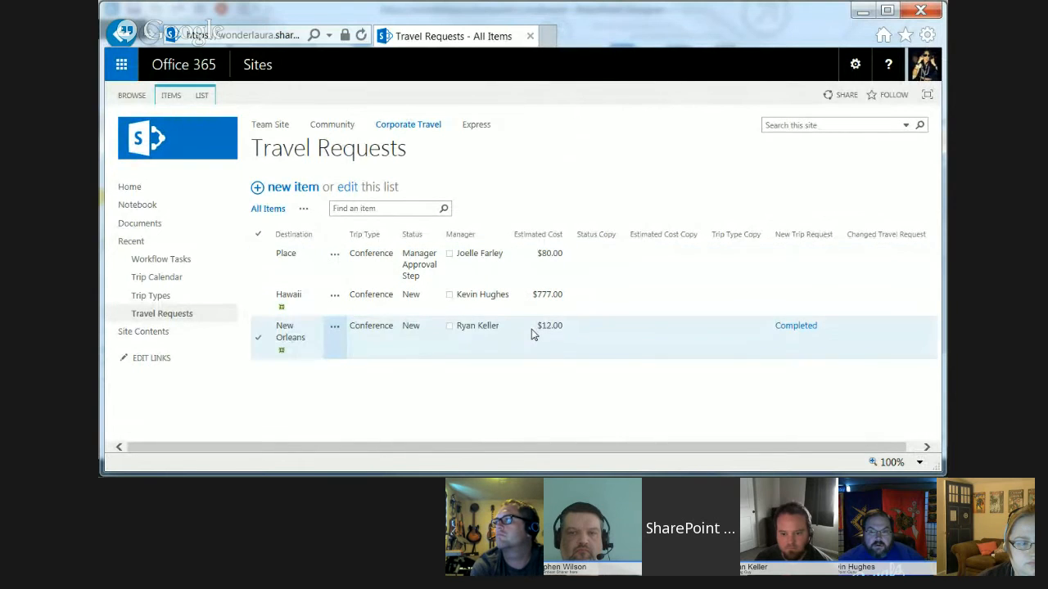
- Select the New Orleans request and reopen its Workflows page to examine the New Trip Request run
click(534, 334)
click(171, 95)
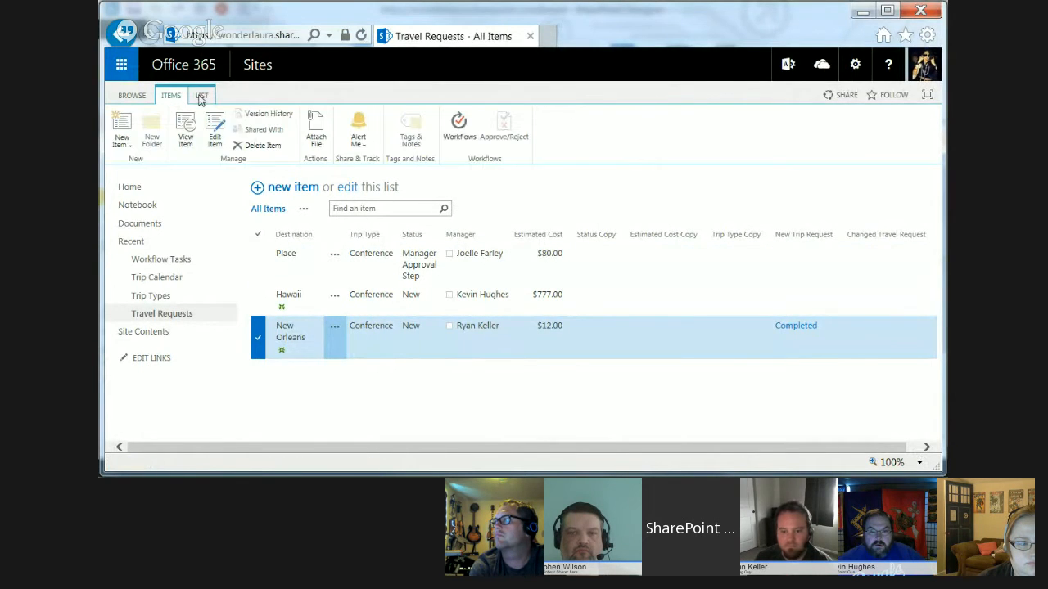
click(466, 138)
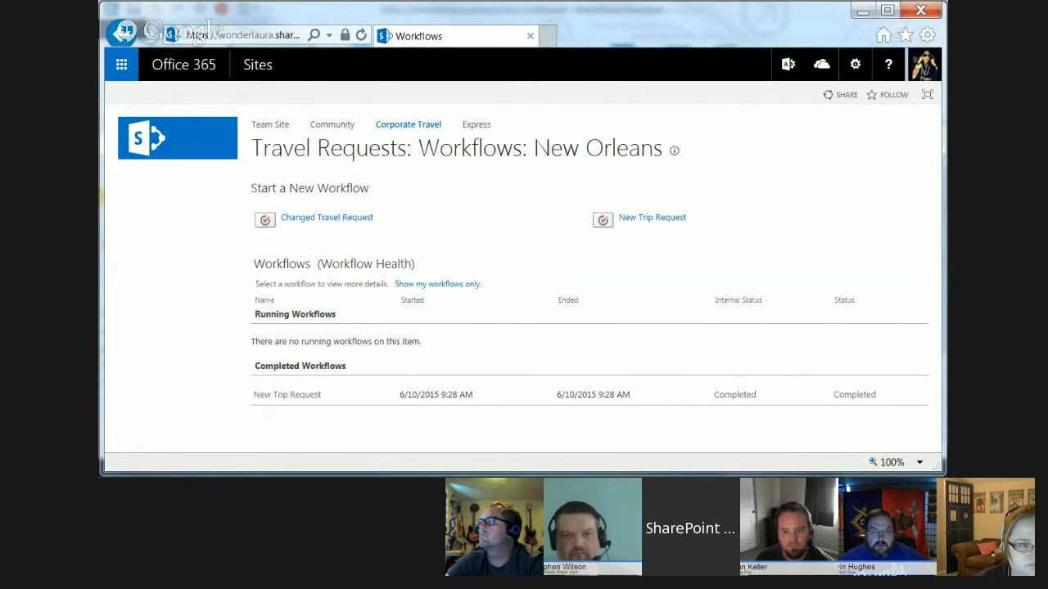
- Switch to SharePoint Designer and open the Changed Travel Request workflow settings to check its start options
key(alt+Tab)
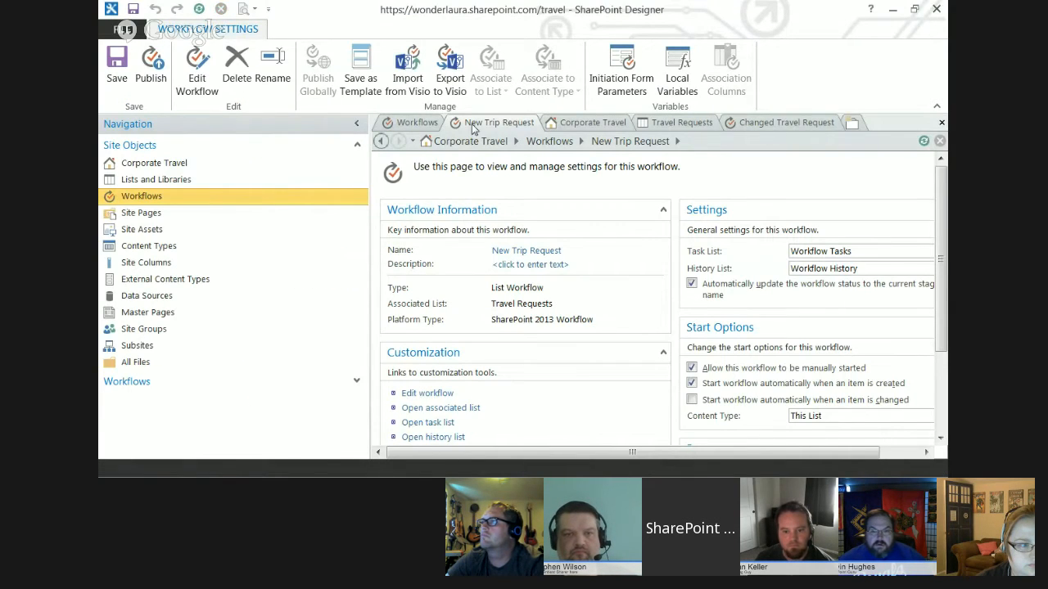
click(794, 124)
click(681, 144)
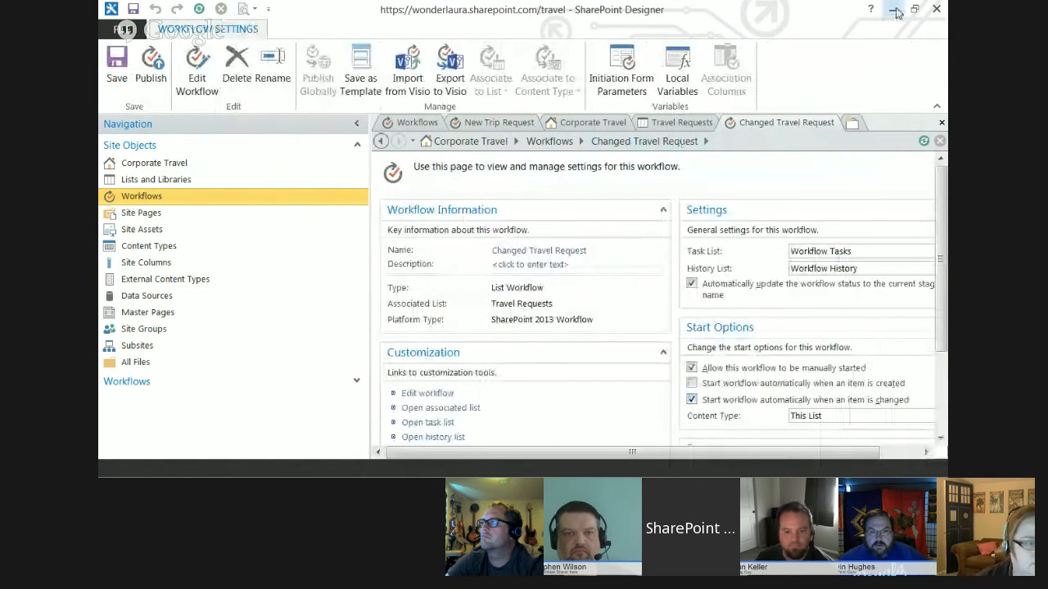
- Switch back to the browser and open the Travel Requests list to examine the New Orleans request's copy and workflow columns
key(alt+Tab)
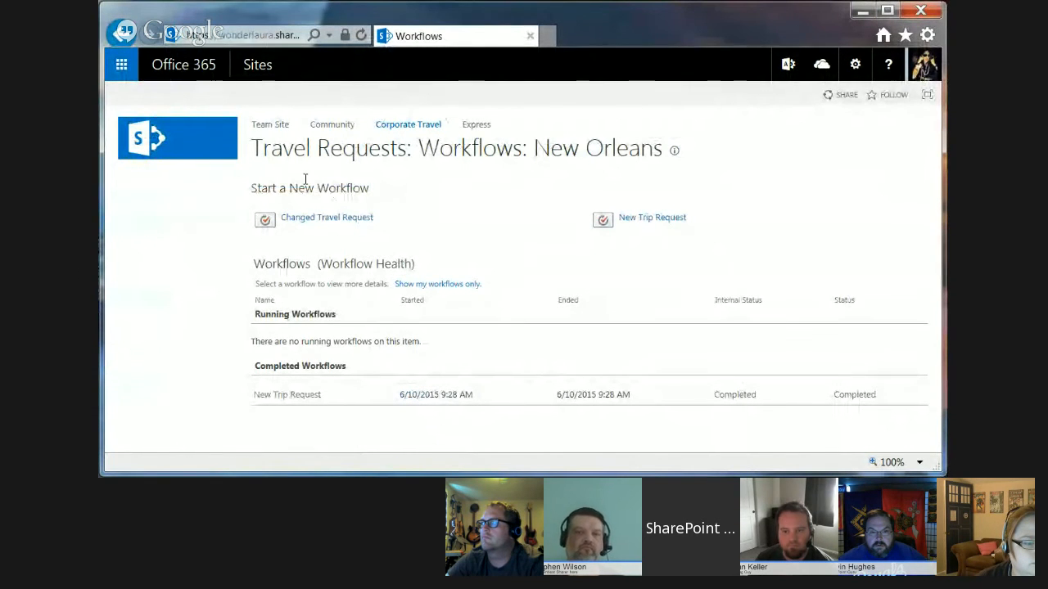
click(421, 132)
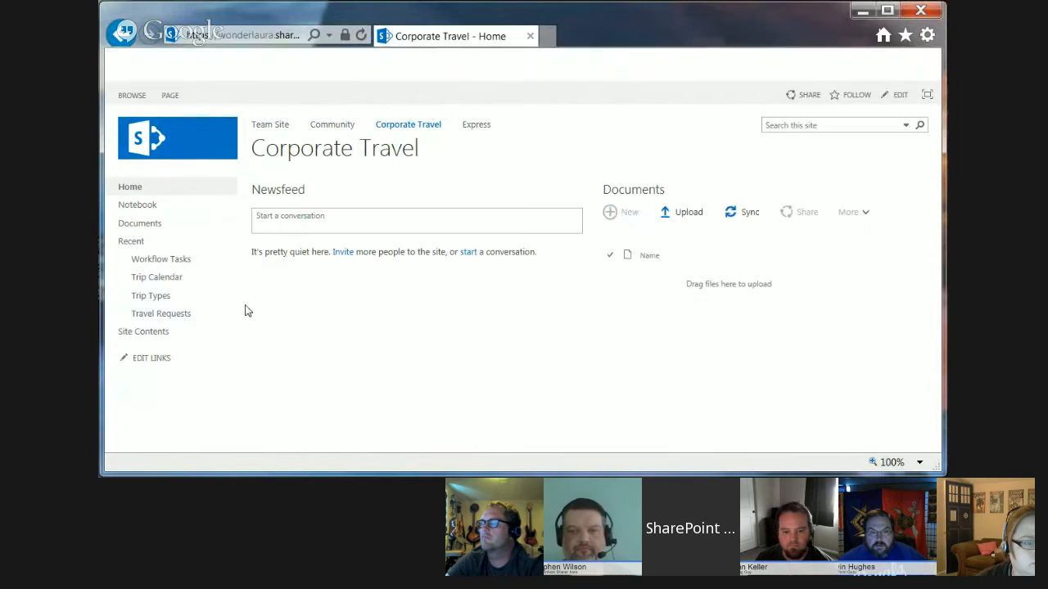
click(180, 317)
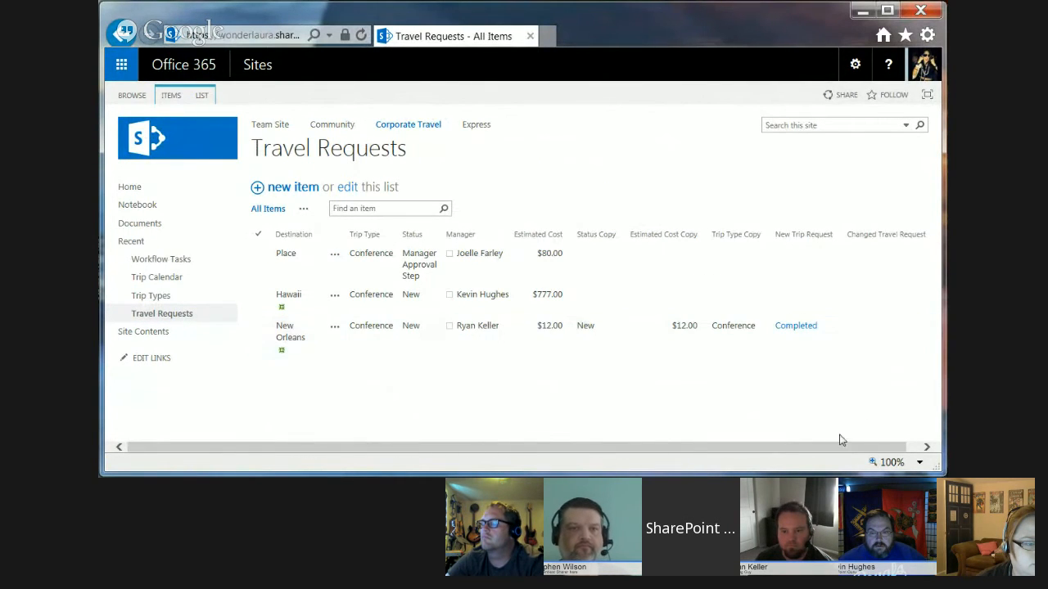
click(922, 448)
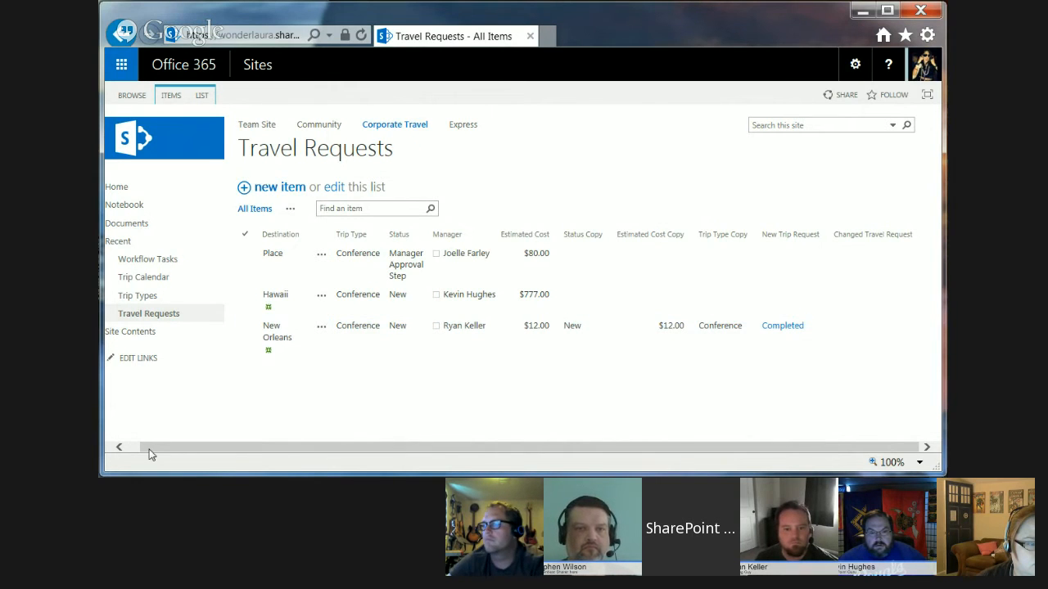
drag(149, 449, 131, 447)
click(679, 350)
- Edit the New Orleans request, set its Status to Manager Approval Step, and save it
click(335, 330)
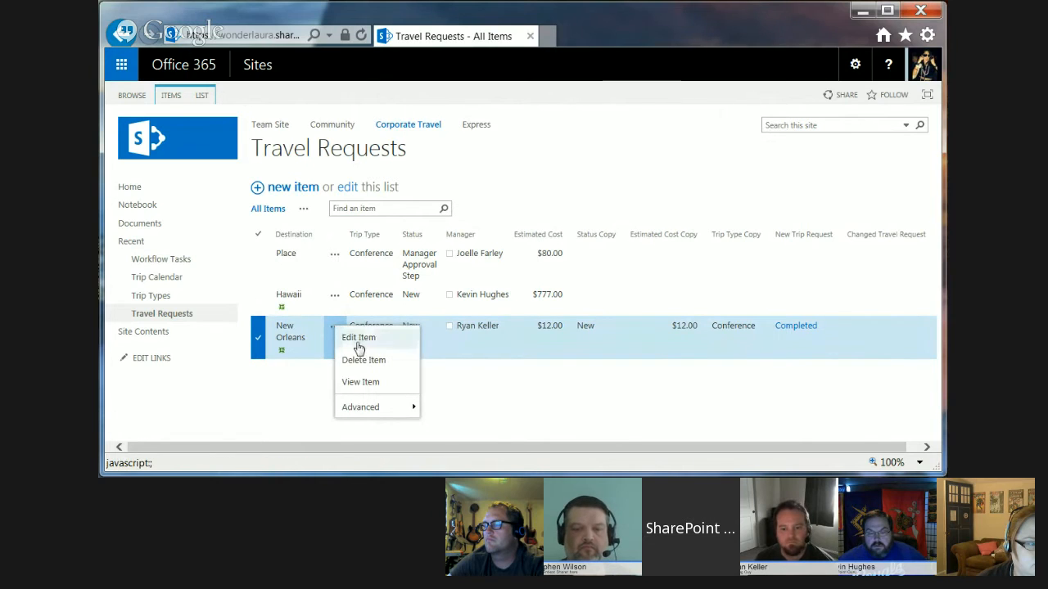
click(366, 339)
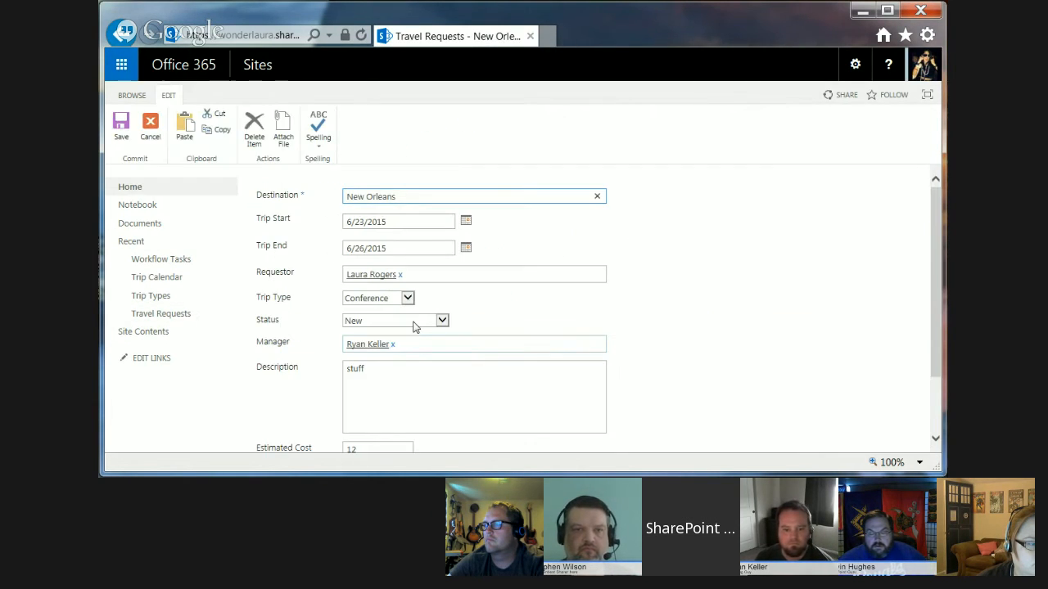
click(414, 322)
click(410, 330)
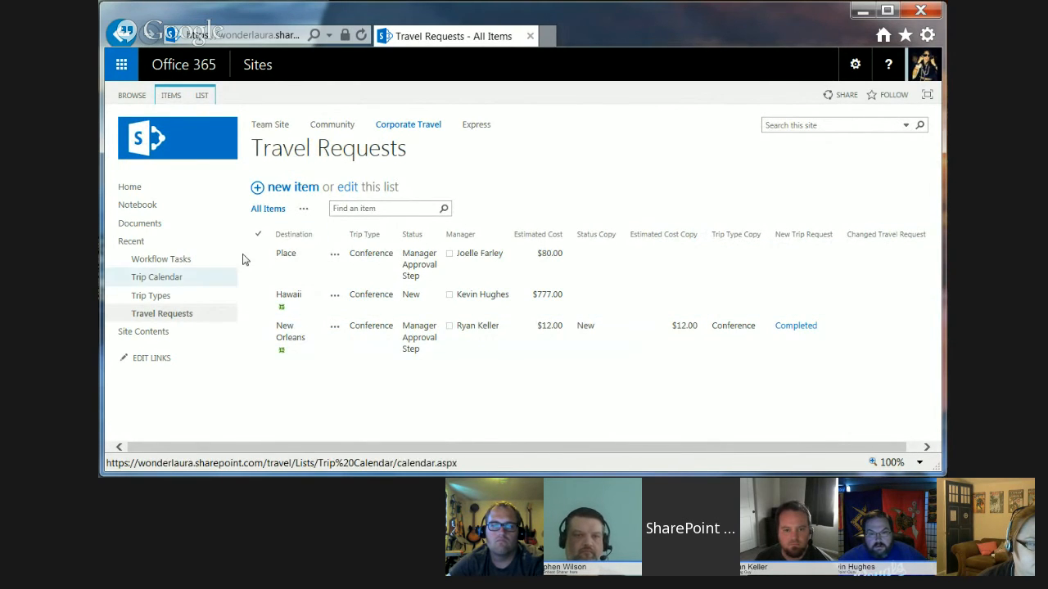
- Reload the Travel Requests list to check whether Changed Travel Request has started on the New Orleans request
click(175, 318)
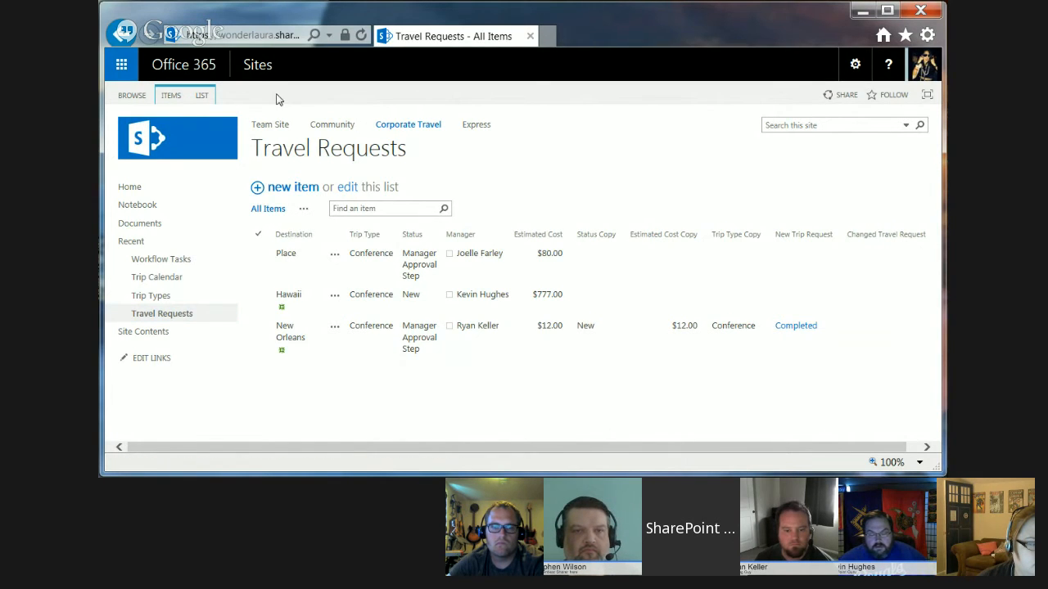
click(290, 35)
click(361, 35)
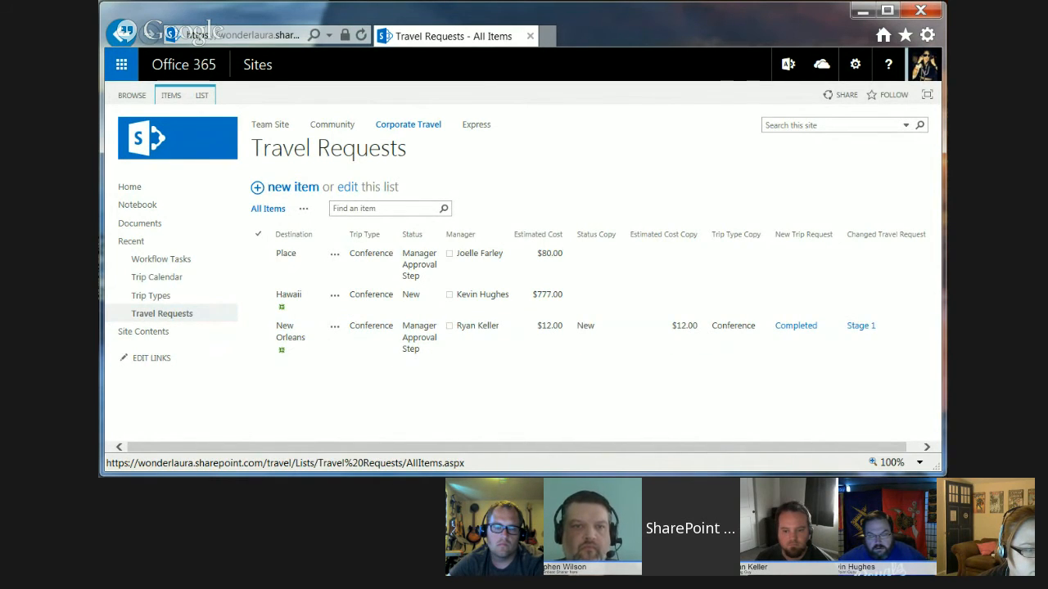
- Recheck the Changed Travel Request settings in SharePoint Designer, and return to the browser to open the new mail notification
key(alt+Tab)
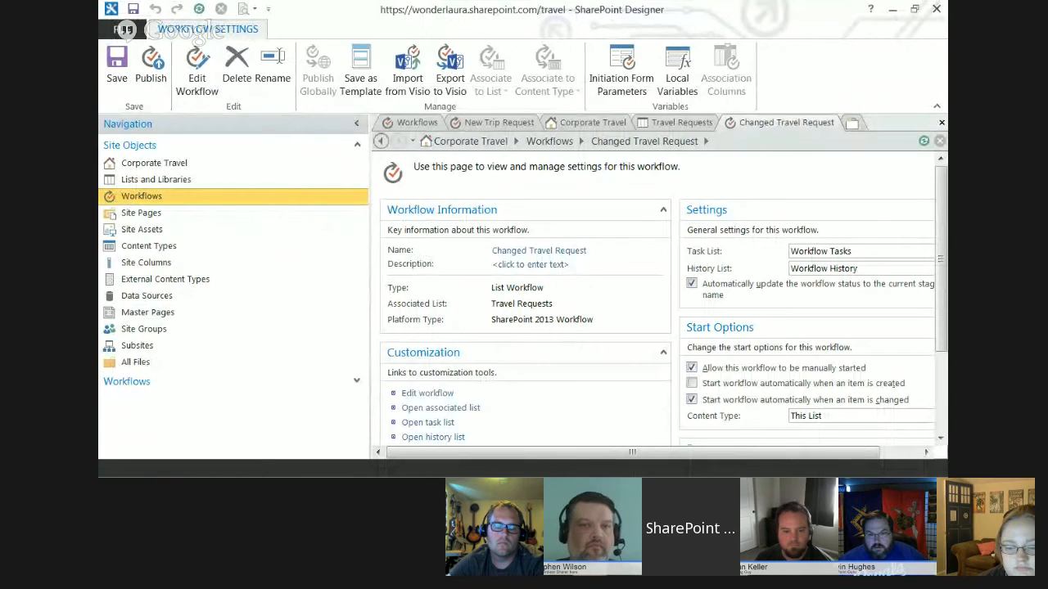
key(alt+Tab)
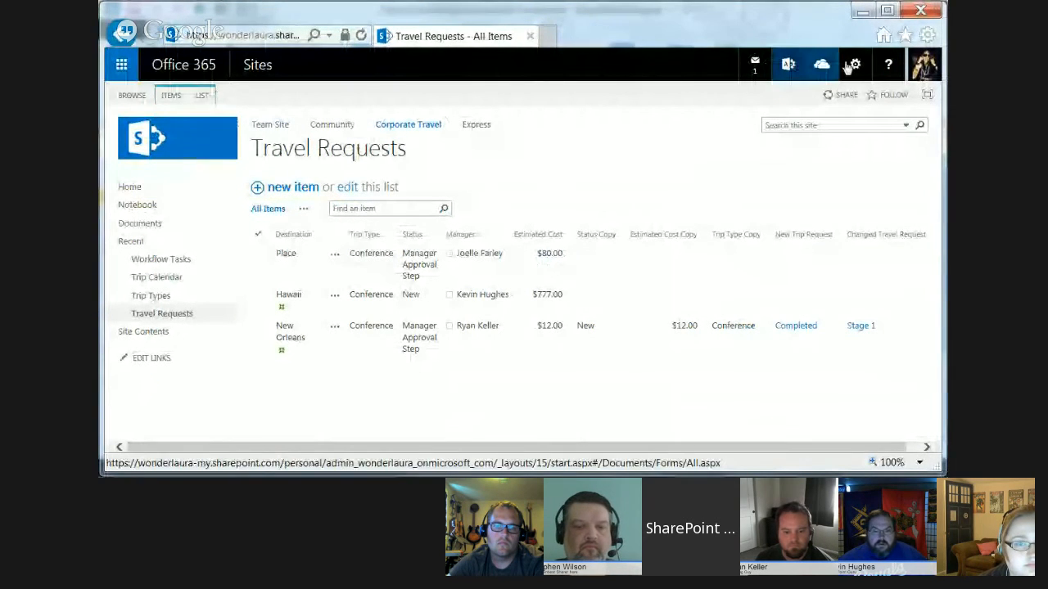
click(754, 65)
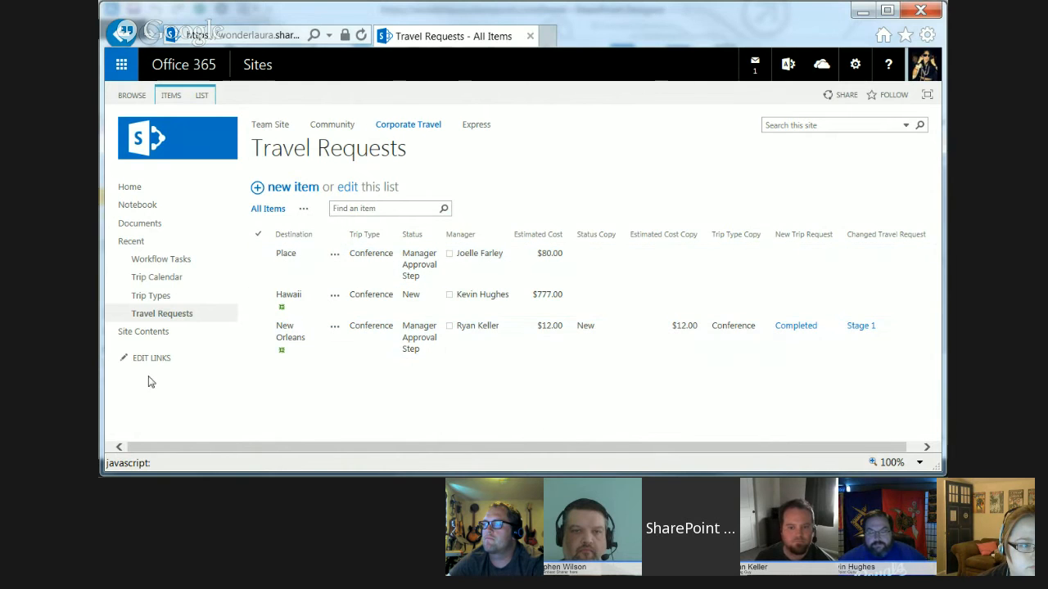
- Switch to SharePoint Designer and open the Changed Travel Request workflow for editing
key(alt+Tab)
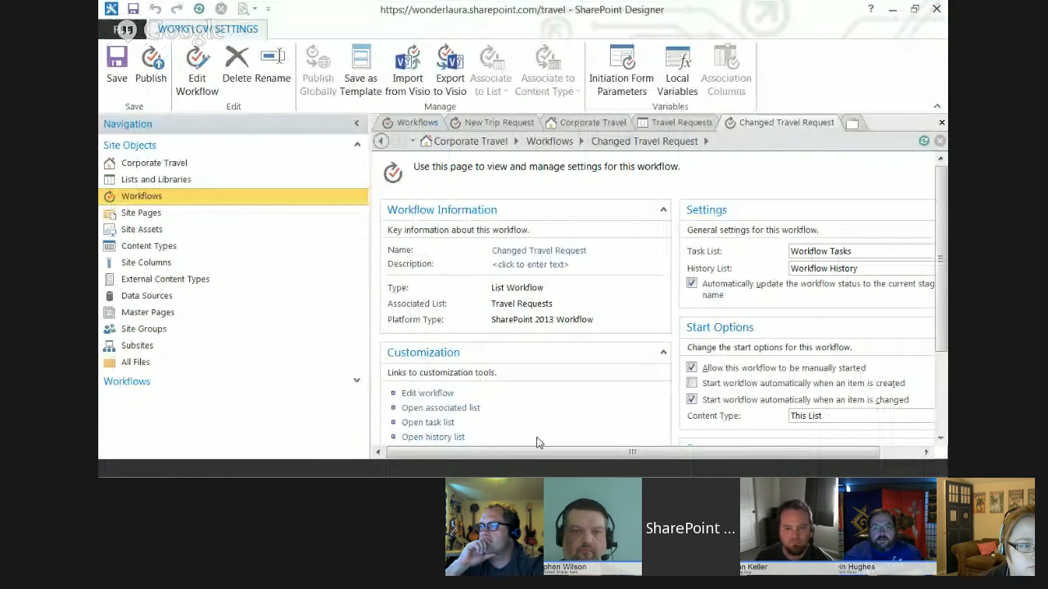
click(446, 392)
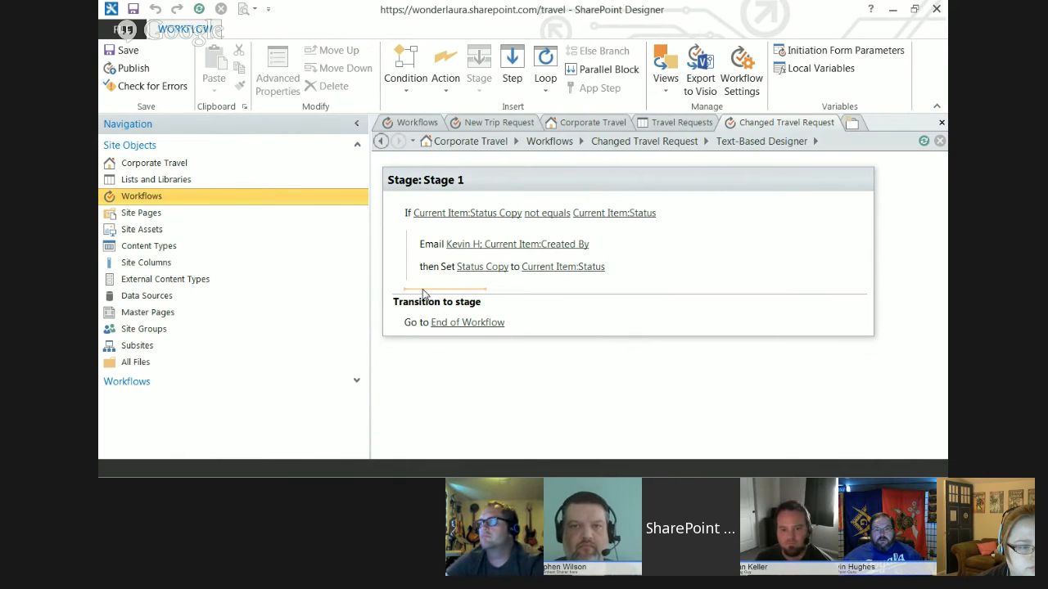
click(426, 268)
click(431, 248)
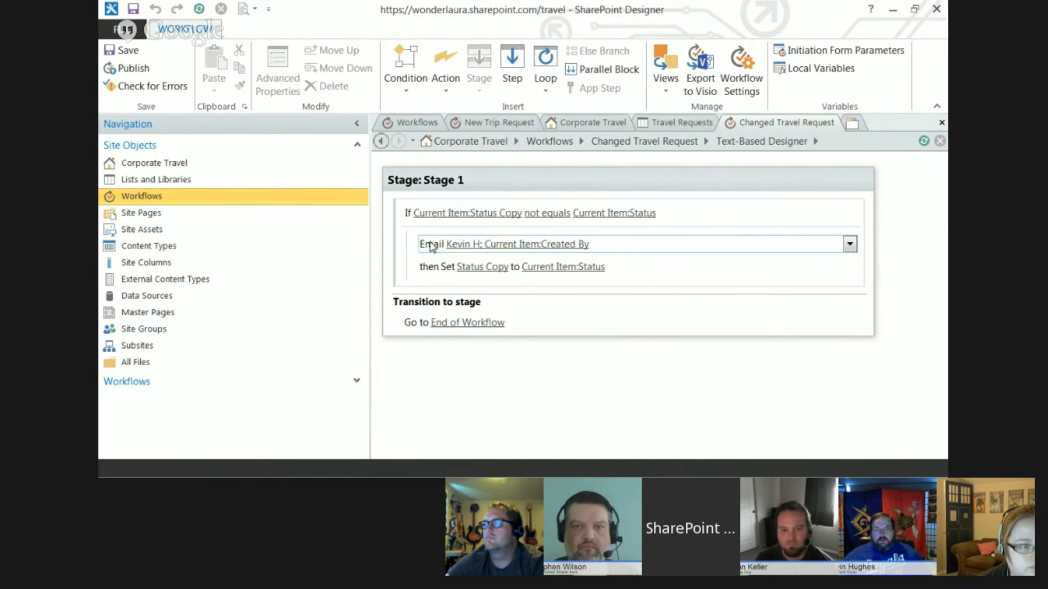
- Insert an "If any value equals value" condition below the status condition block in Stage 1
click(431, 291)
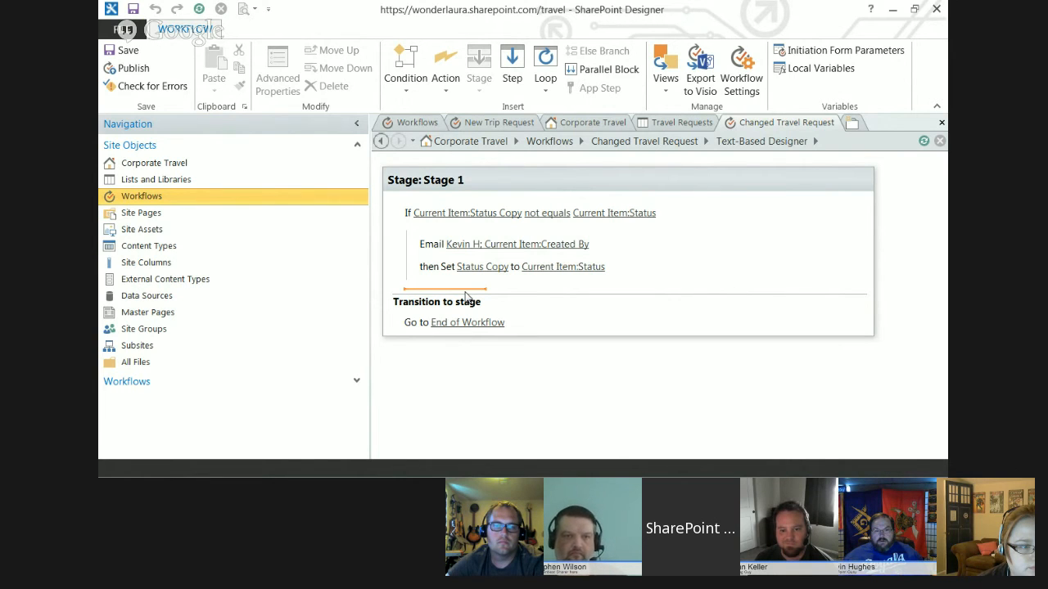
click(465, 297)
text(if)
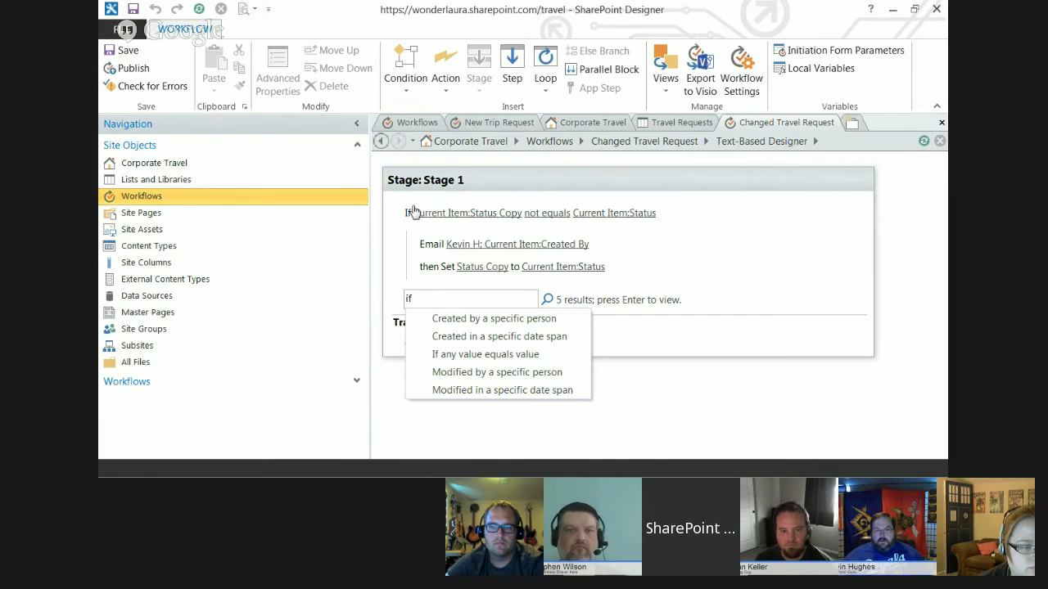
click(477, 356)
- Set the new condition's first value to the Estimated Cost Copy field of the current item
click(425, 308)
click(489, 309)
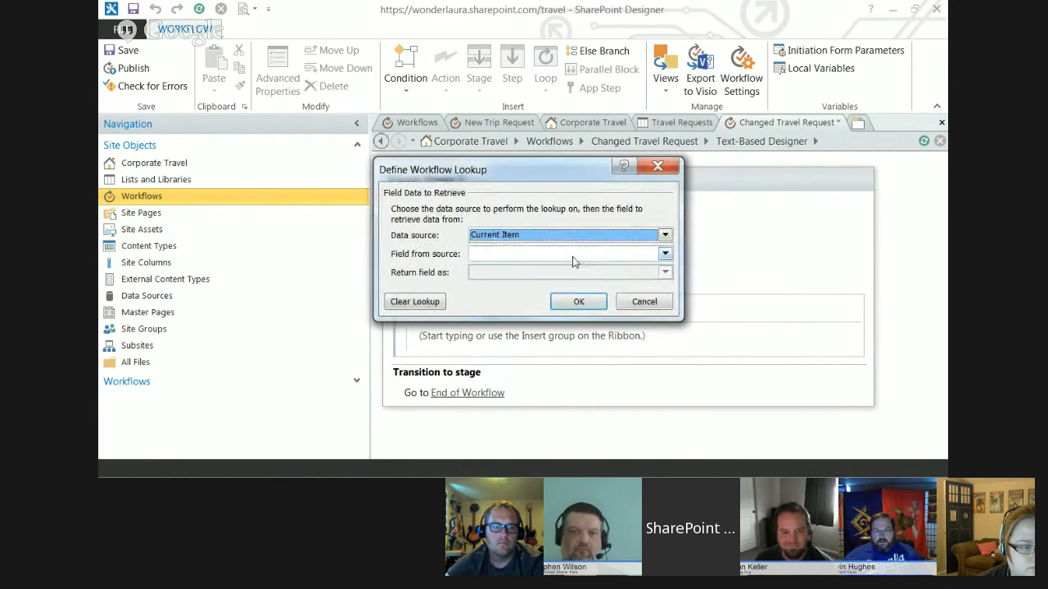
click(573, 256)
scroll(563, 287, down, 3)
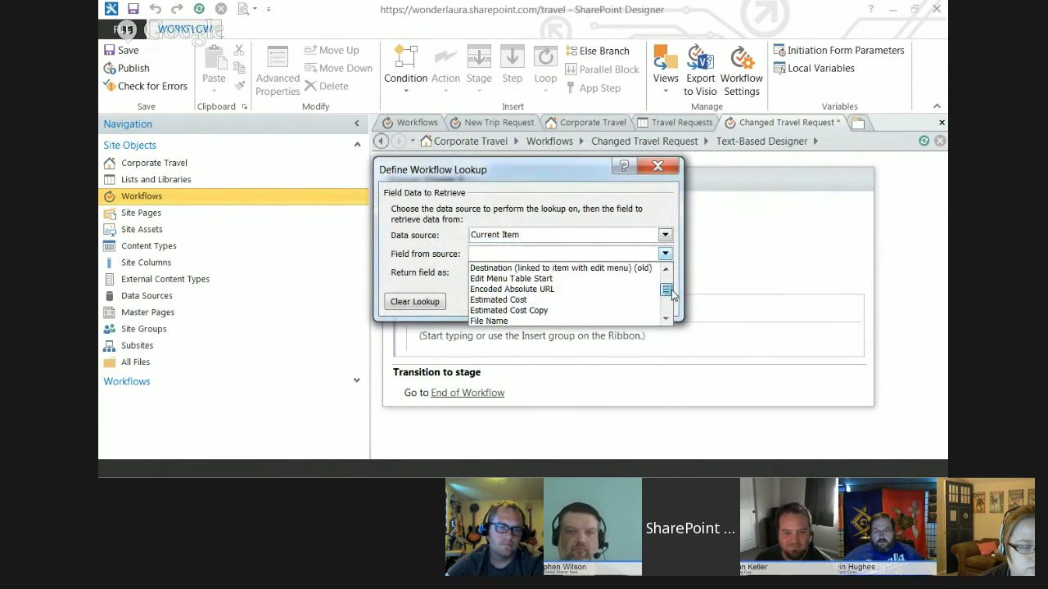
click(519, 172)
drag(519, 173, 653, 200)
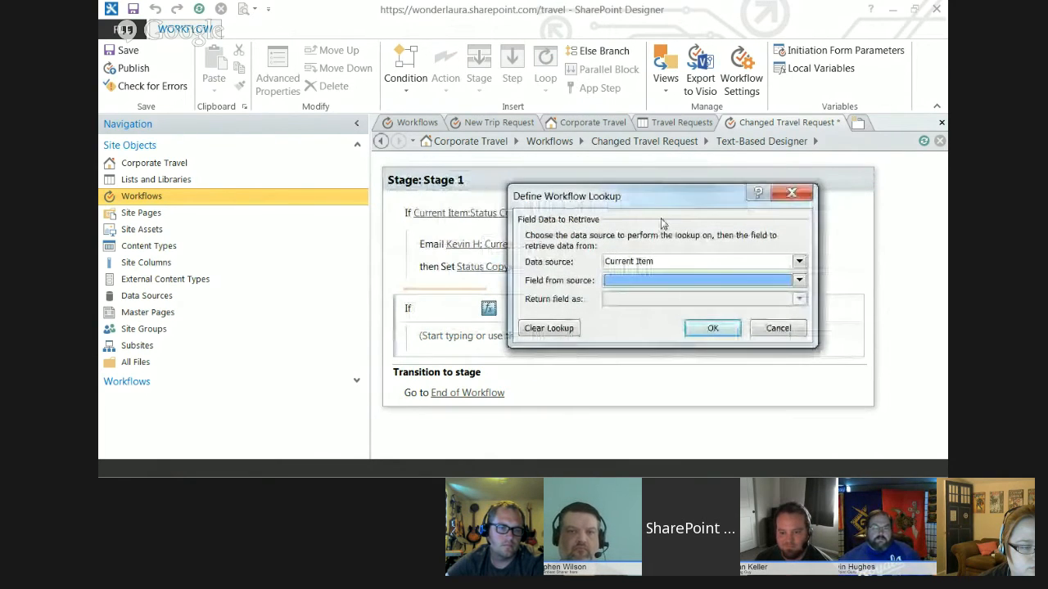
click(670, 281)
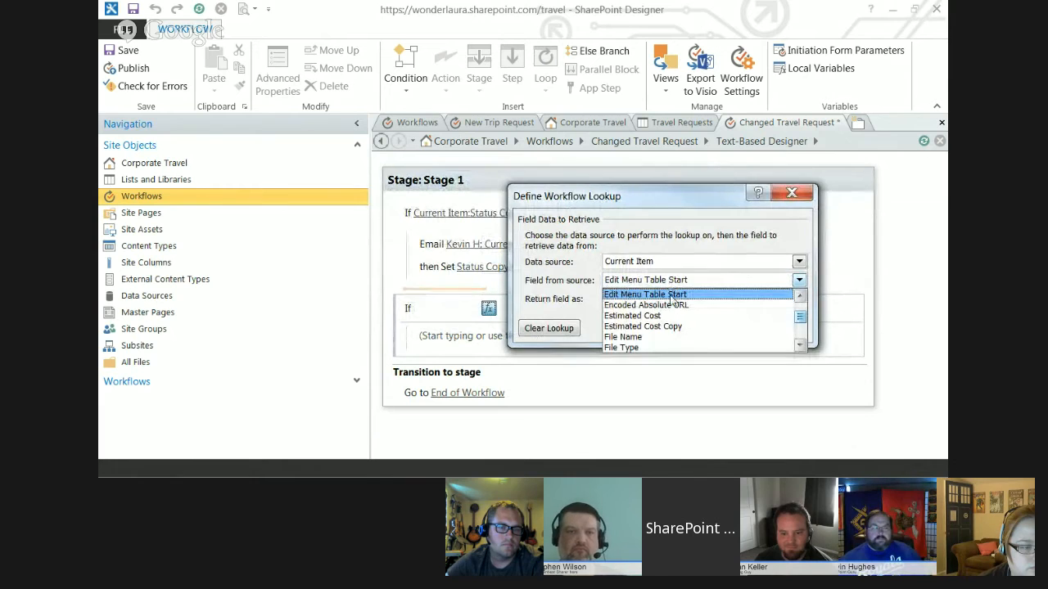
click(668, 326)
click(708, 329)
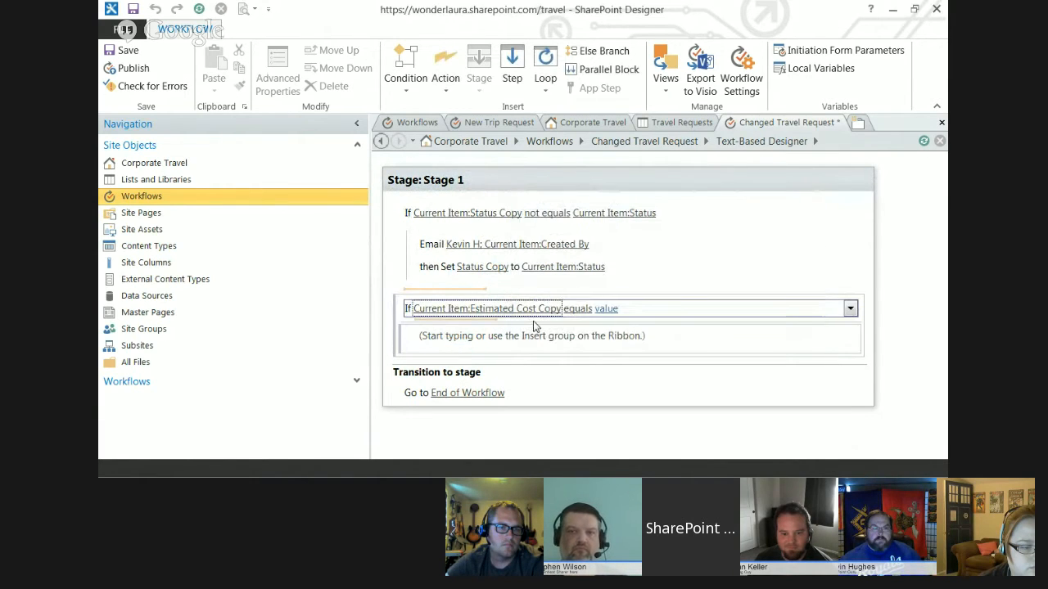
- Set the cost condition's operator to not equals and its second value to Current Item:Estimated Cost
click(577, 308)
click(585, 340)
click(627, 312)
click(687, 309)
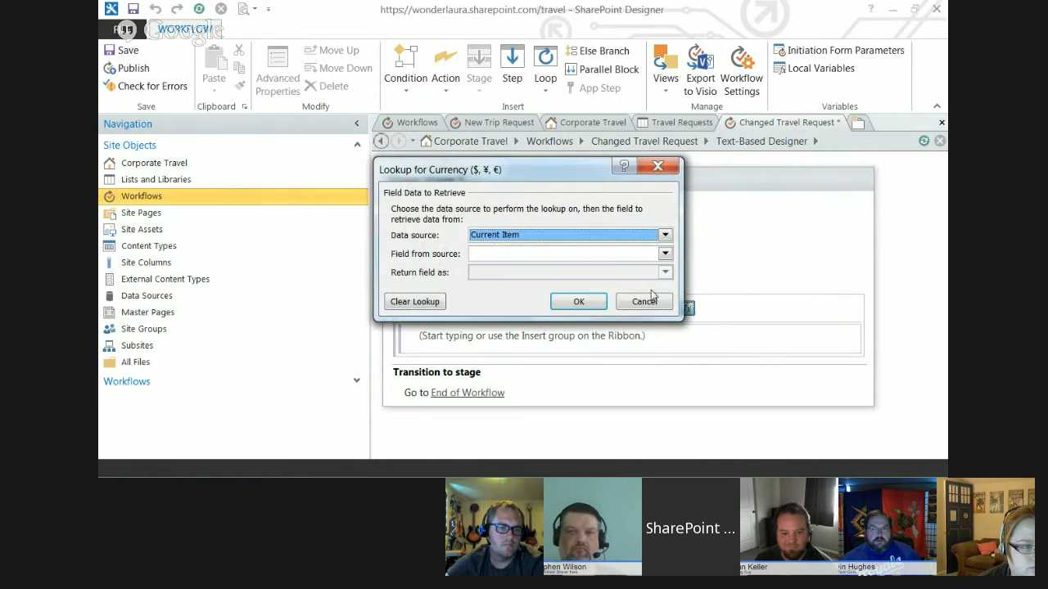
key(e)
key(e)
click(580, 302)
click(433, 332)
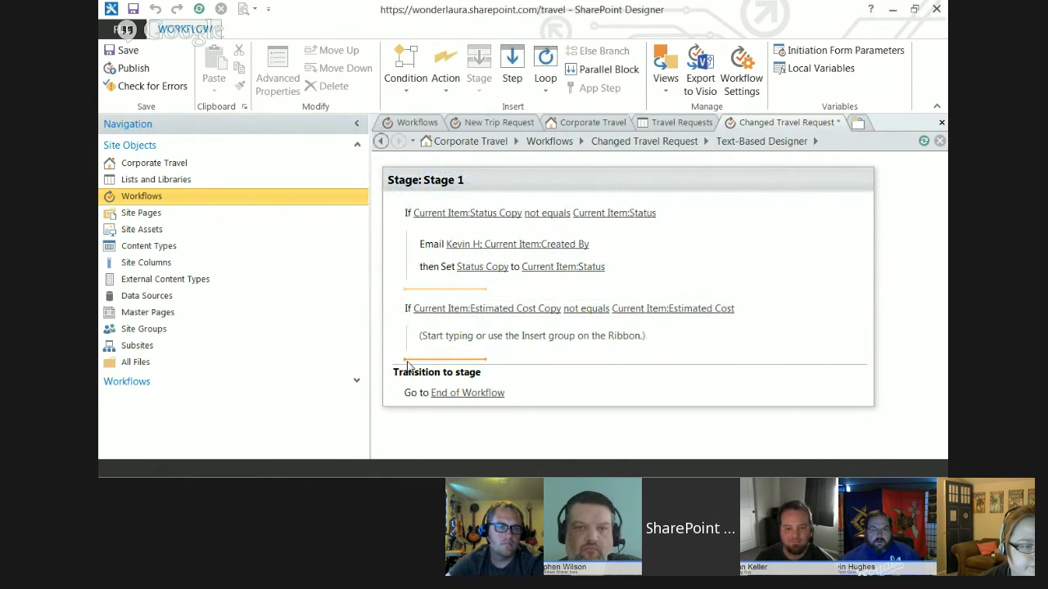
- Rename the stage as Check Changes
click(459, 182)
text(Che)
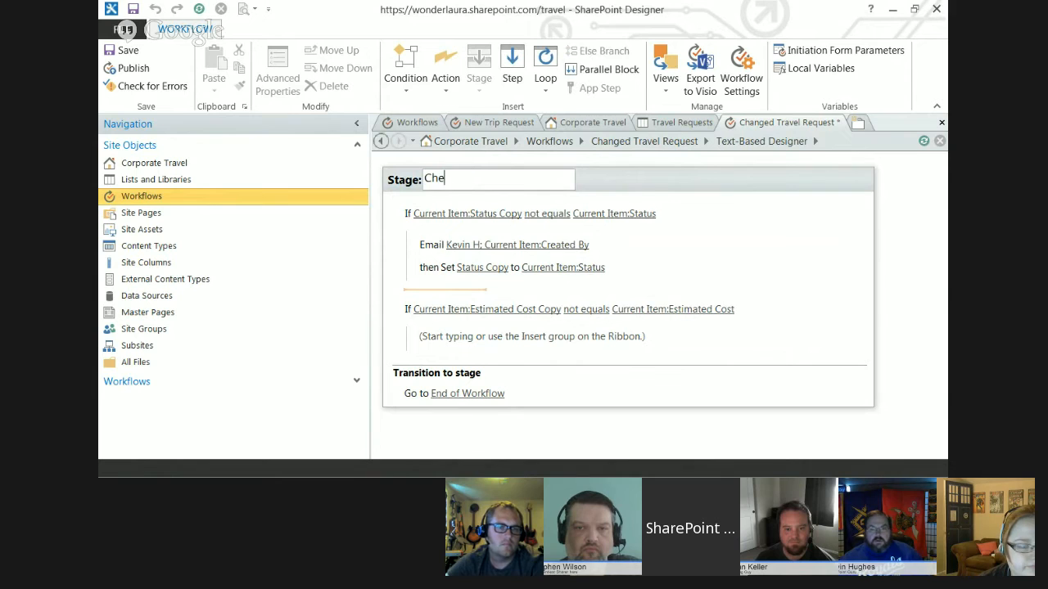
text(ck )
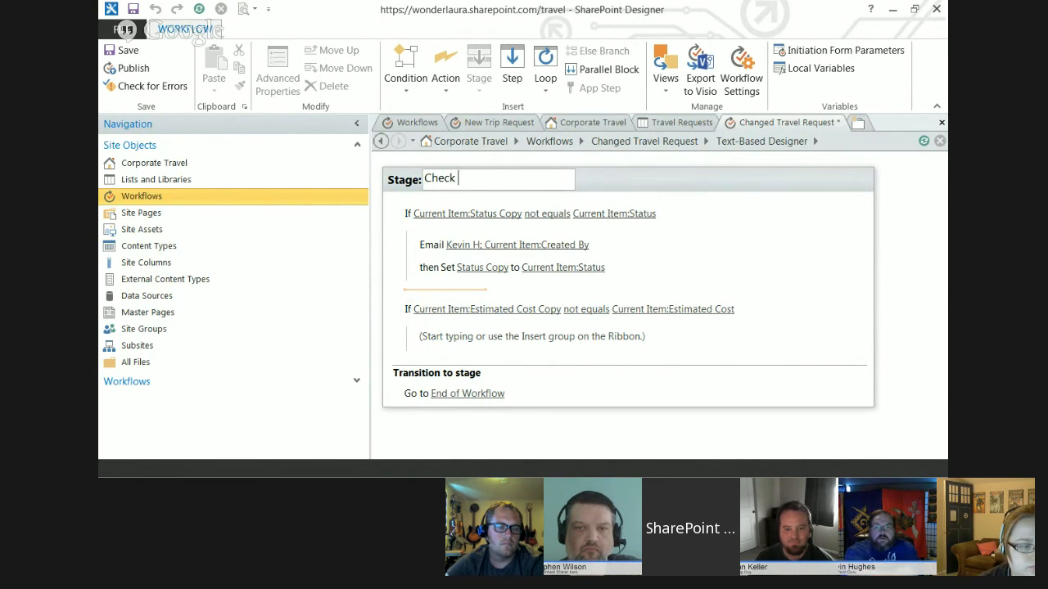
text(Changes)
key(Return)
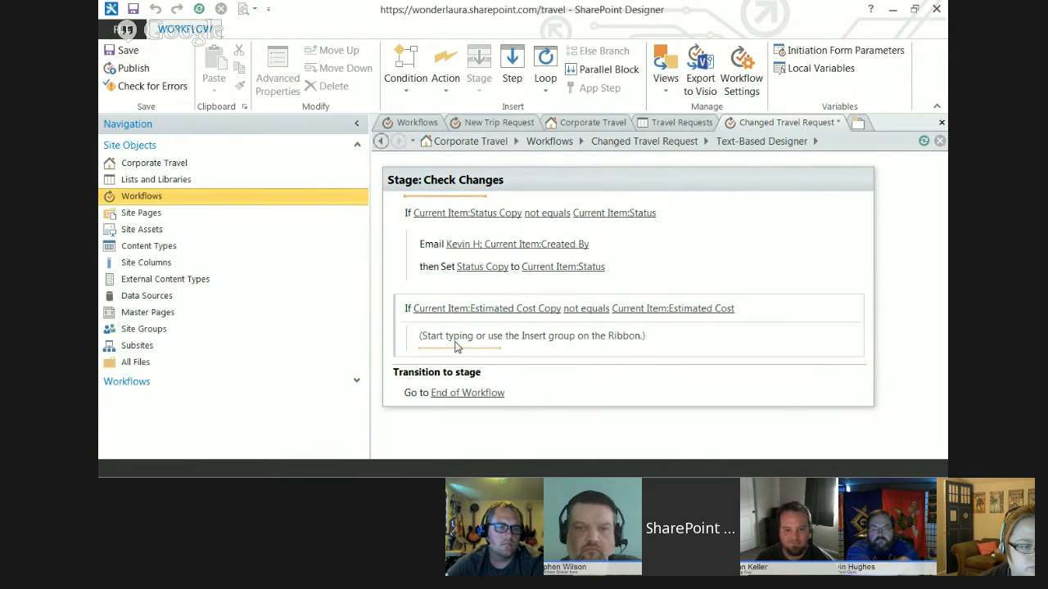
- Add another any-value condition below the cost condition, with Current Item:Trip Type Copy as its first value
click(417, 366)
text(if)
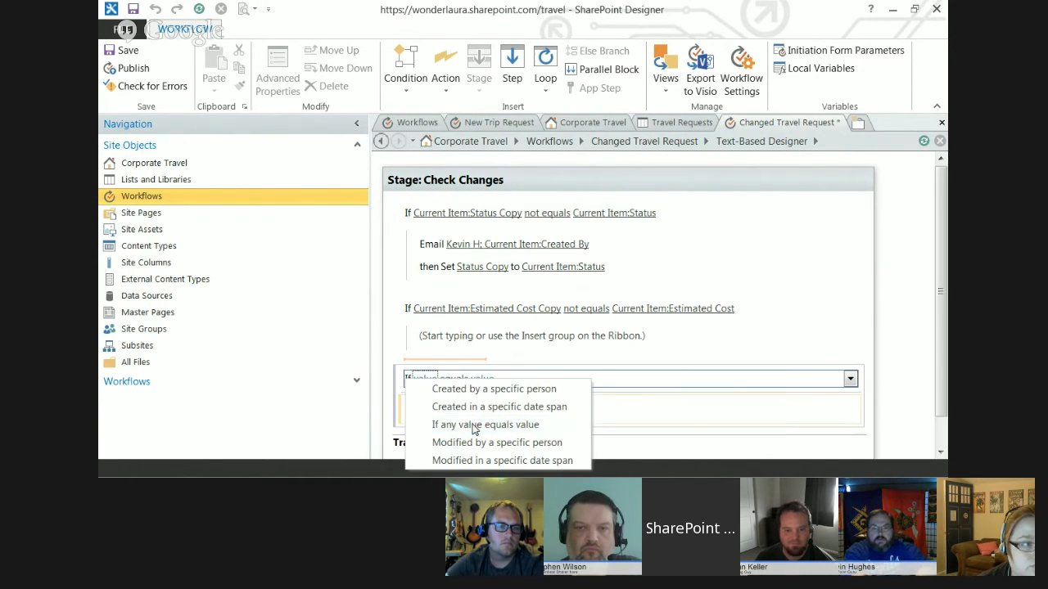
click(462, 425)
click(423, 377)
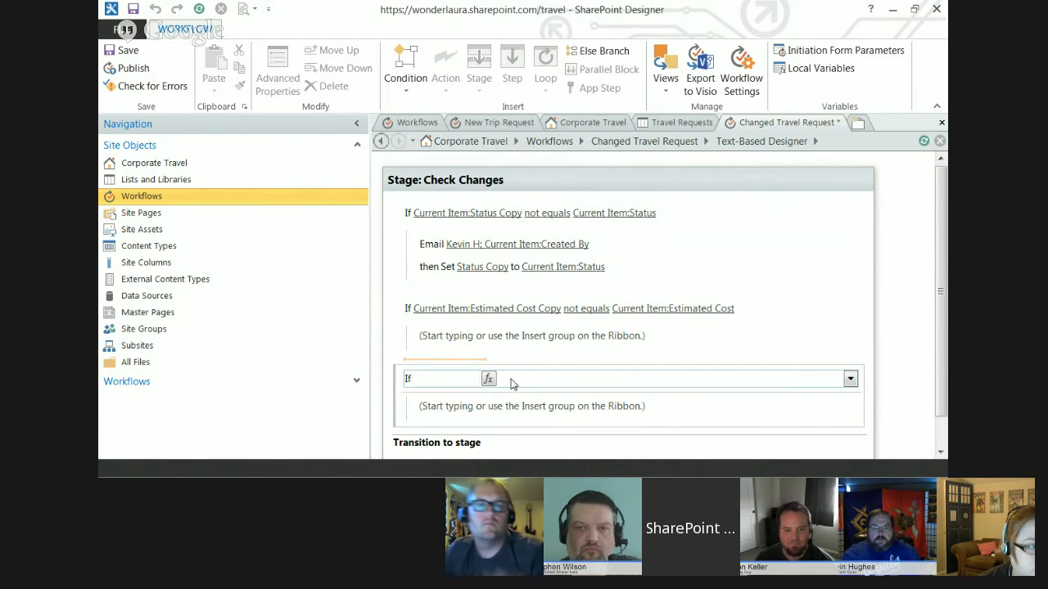
click(488, 378)
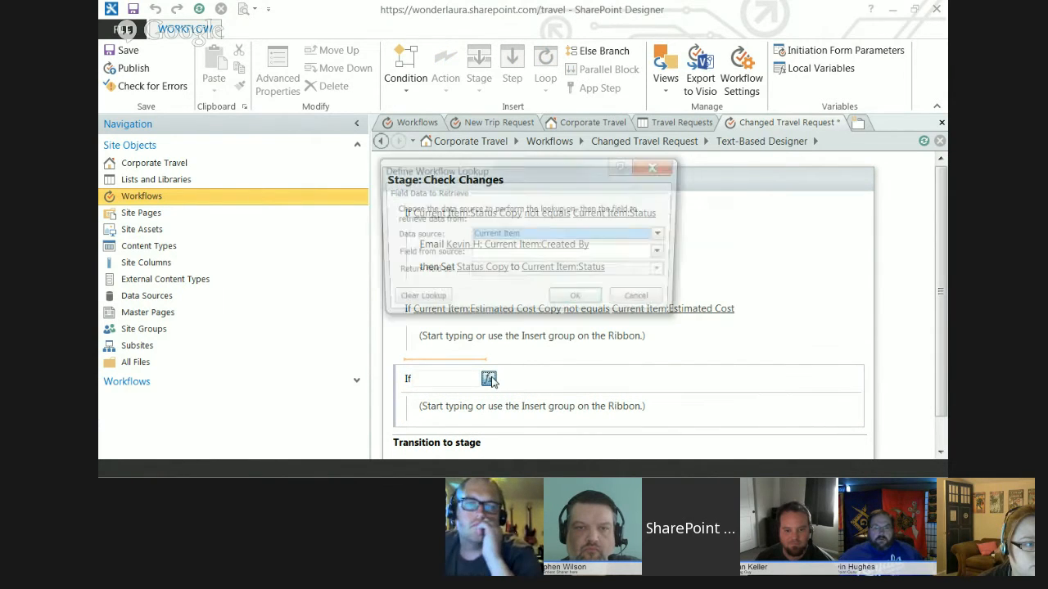
click(665, 255)
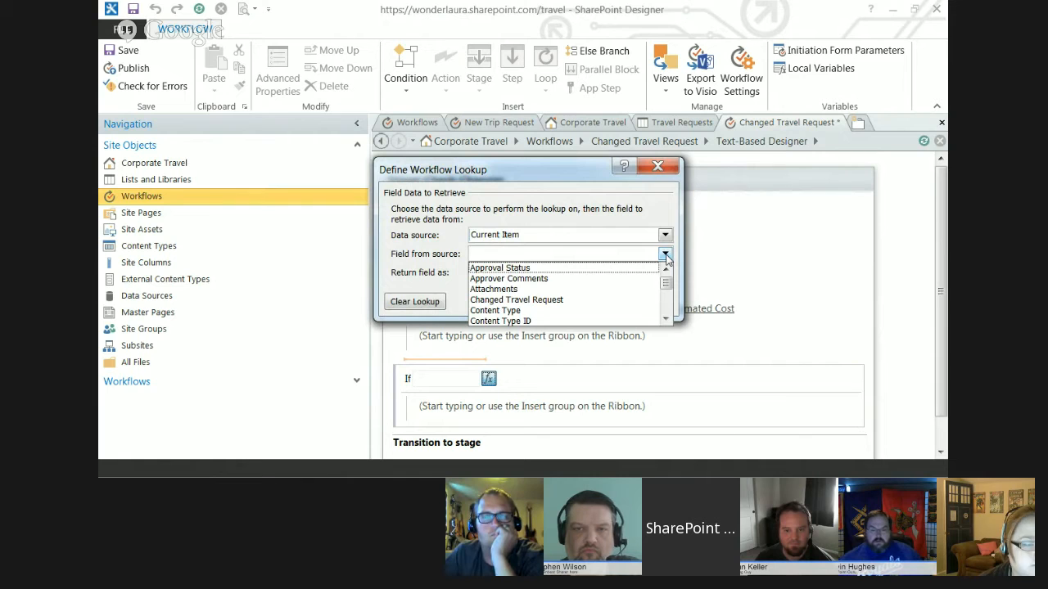
drag(668, 283, 674, 310)
click(545, 289)
click(584, 310)
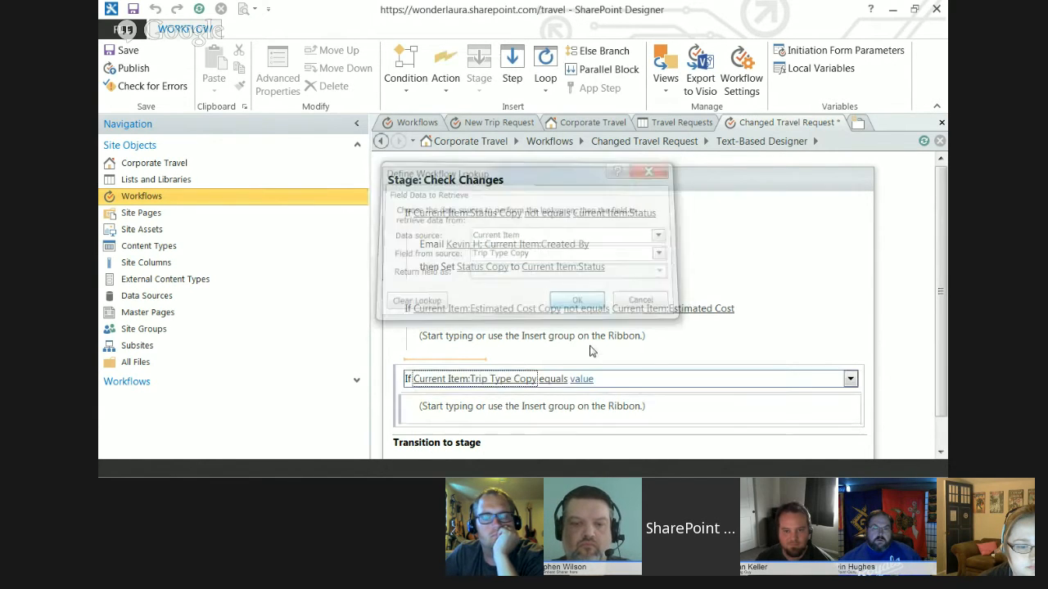
- Set the trip type condition's operator to not equals and its second value to Current Item:Trip Type
click(557, 381)
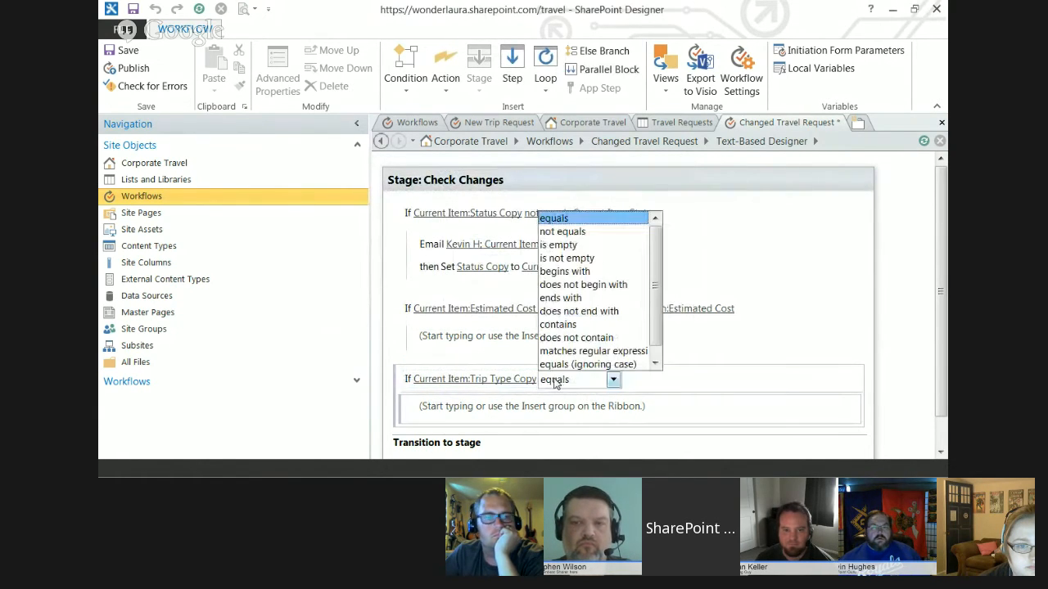
click(576, 232)
click(598, 379)
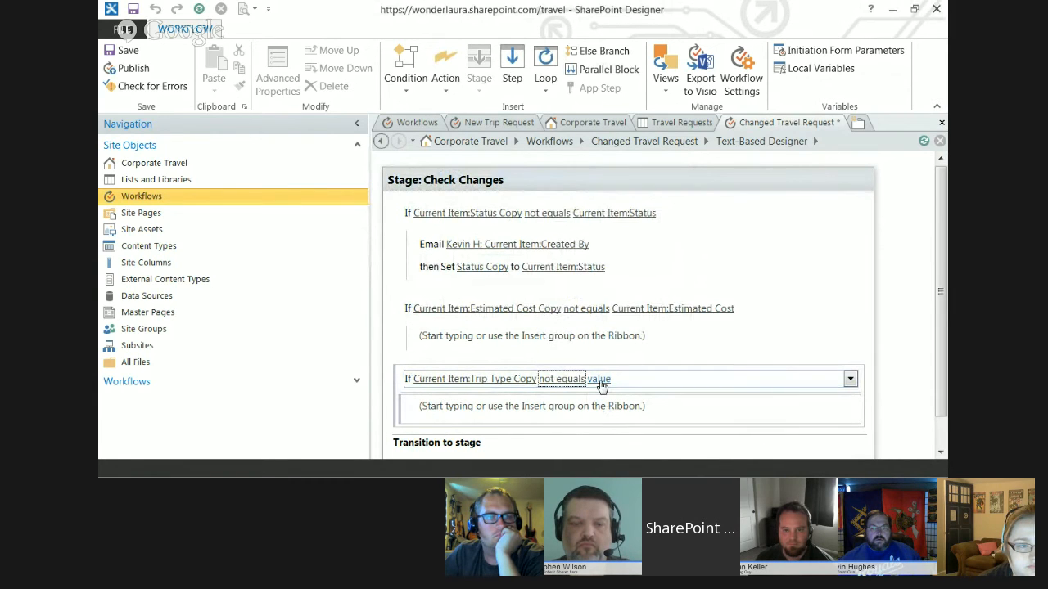
click(678, 379)
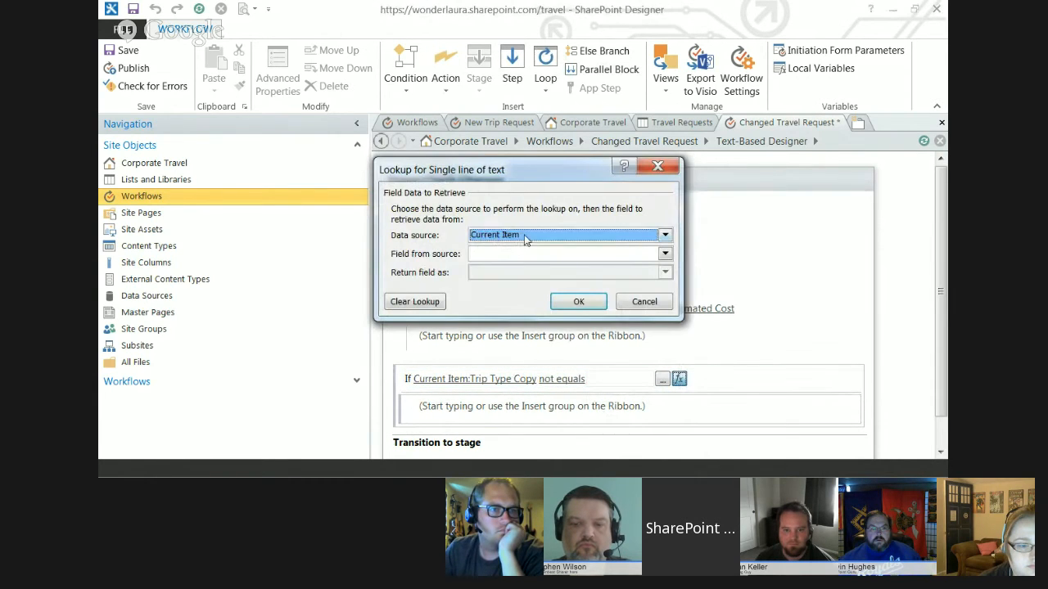
click(525, 257)
key(t)
click(525, 256)
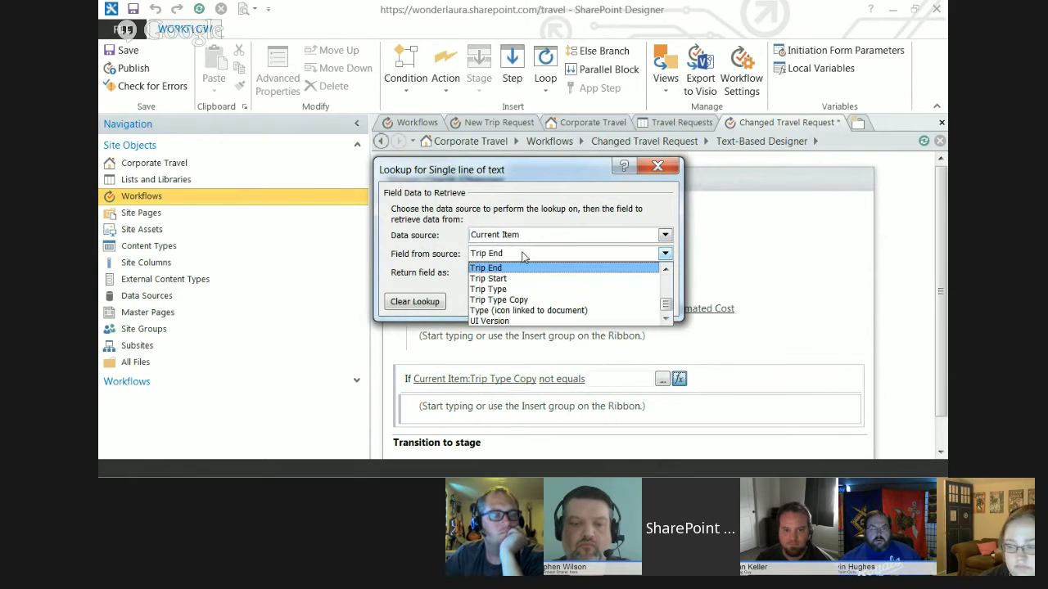
click(529, 289)
click(573, 300)
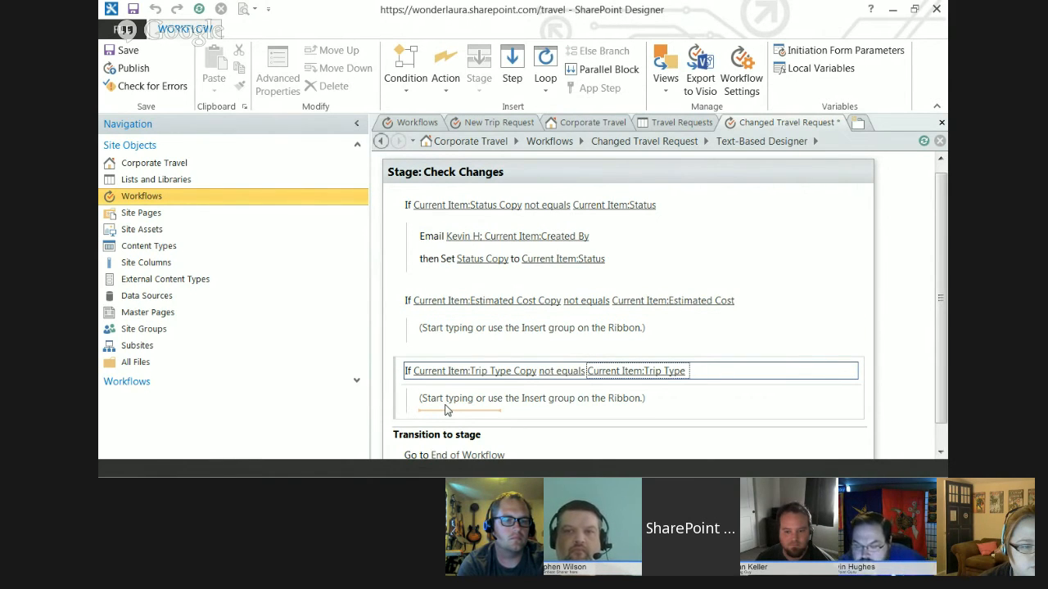
- Delete the Email action from the status condition block
click(435, 237)
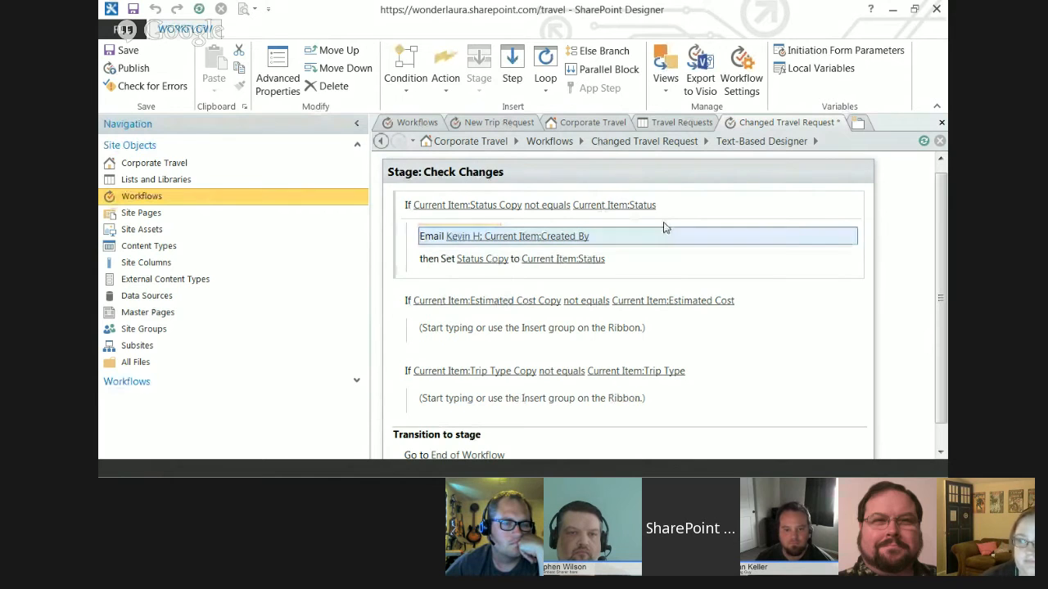
click(850, 237)
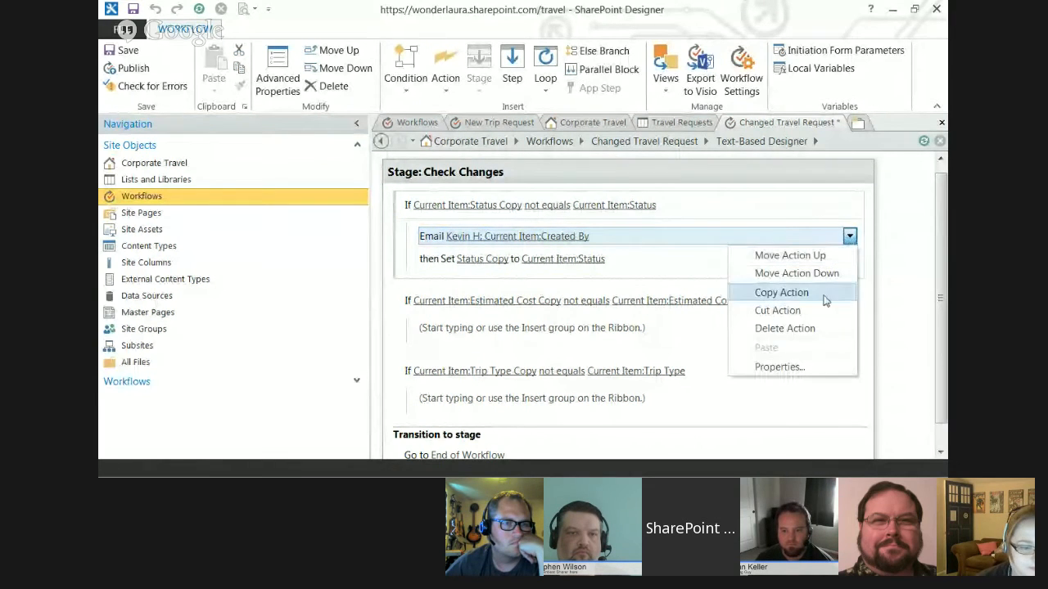
click(797, 330)
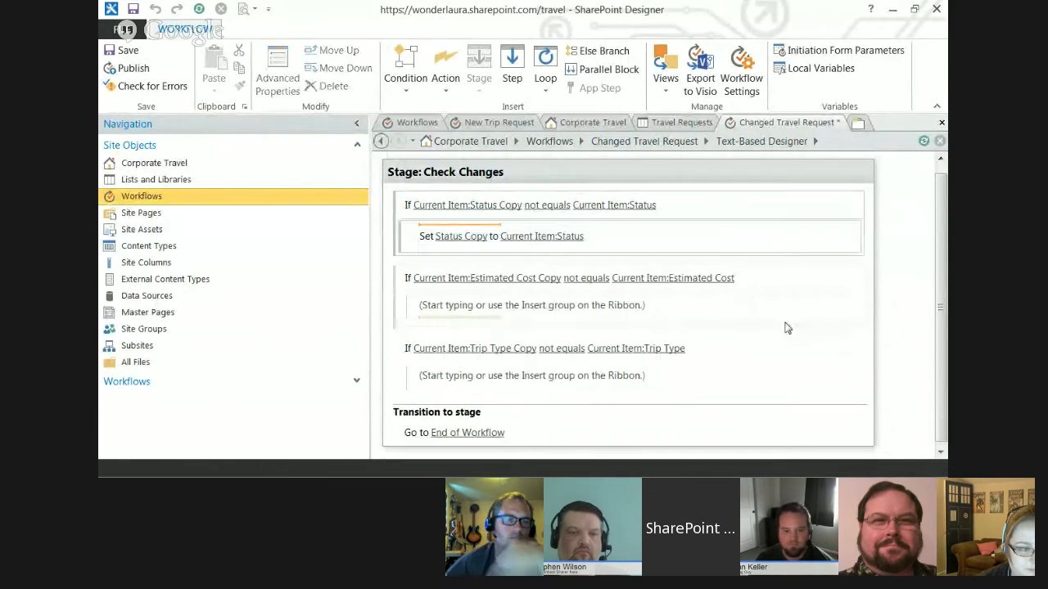
- Insert a Set Workflow Variable action above the Set Status Copy action in the status condition block
click(849, 237)
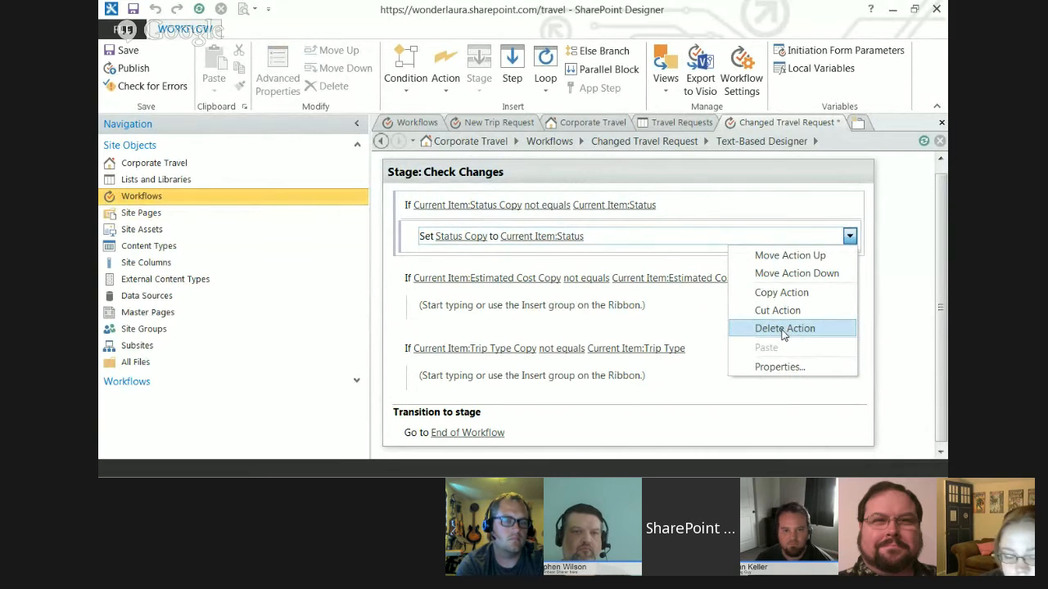
click(423, 245)
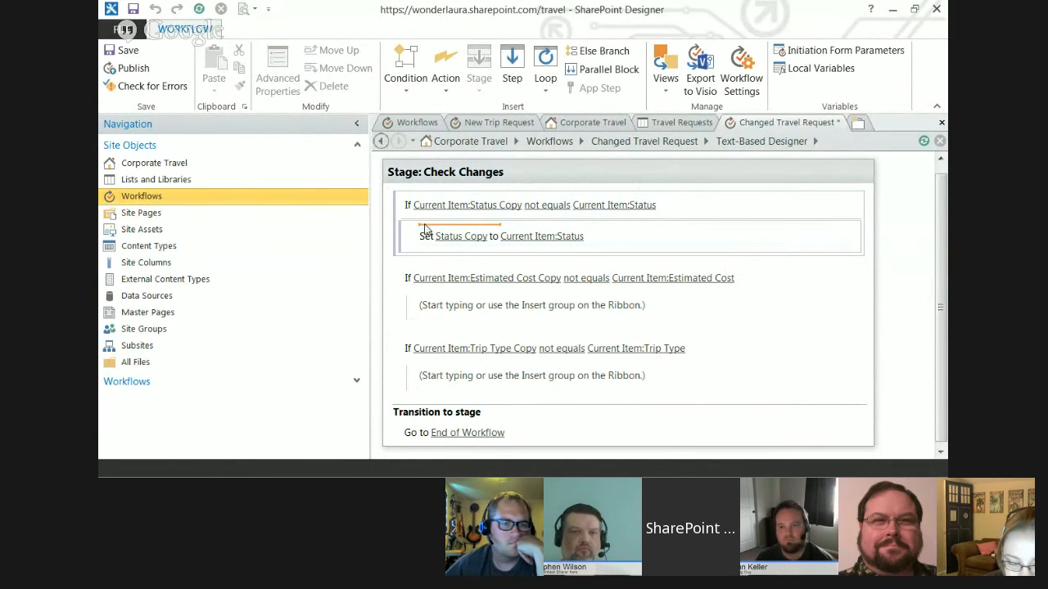
text(set w)
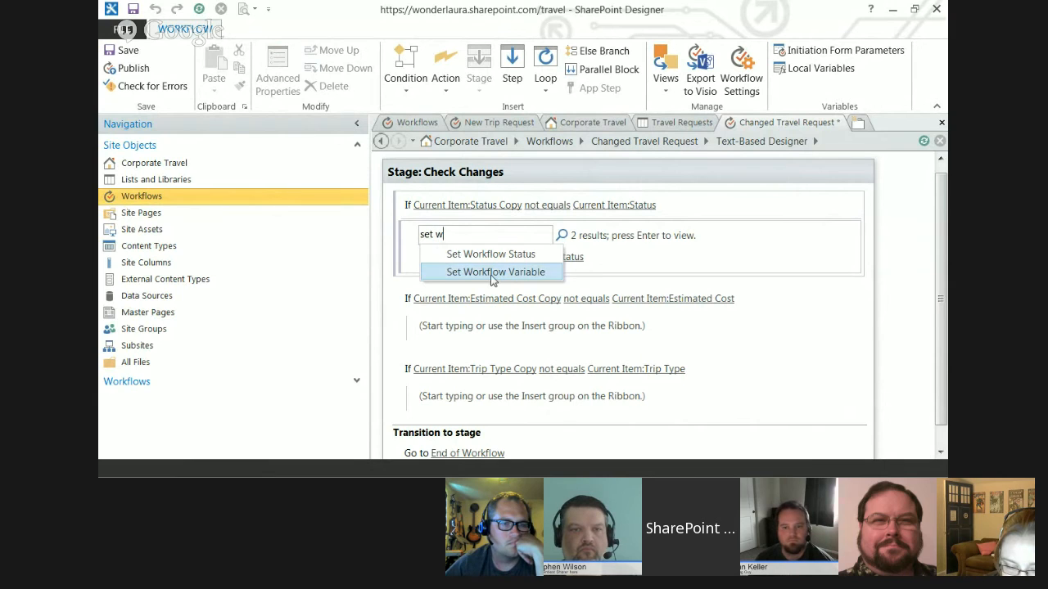
click(496, 272)
- Create a String variable named Old Status Var as the target of the status block's Set Workflow Variable action
click(491, 236)
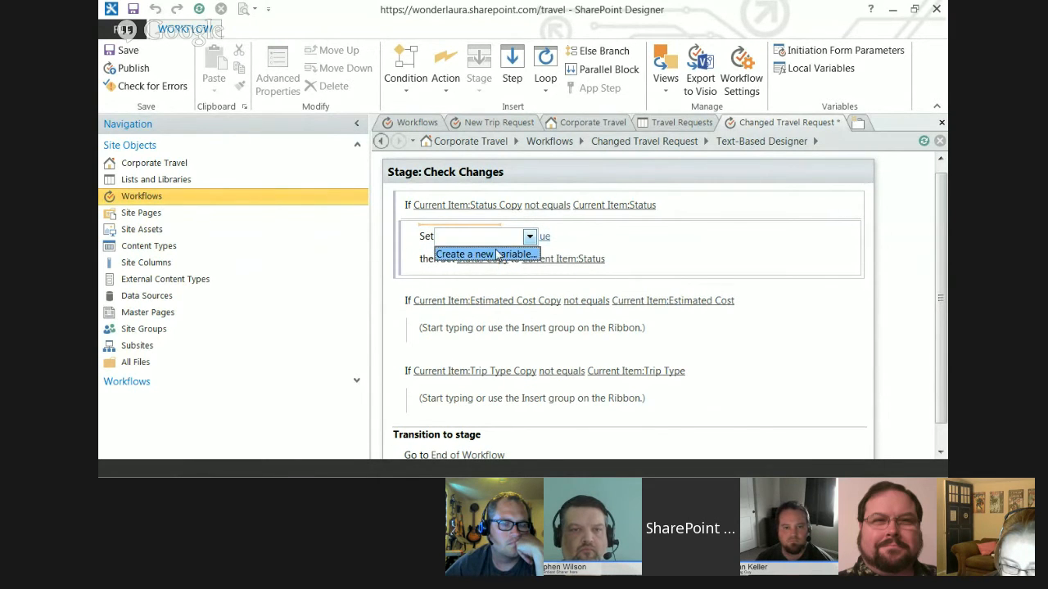
click(500, 250)
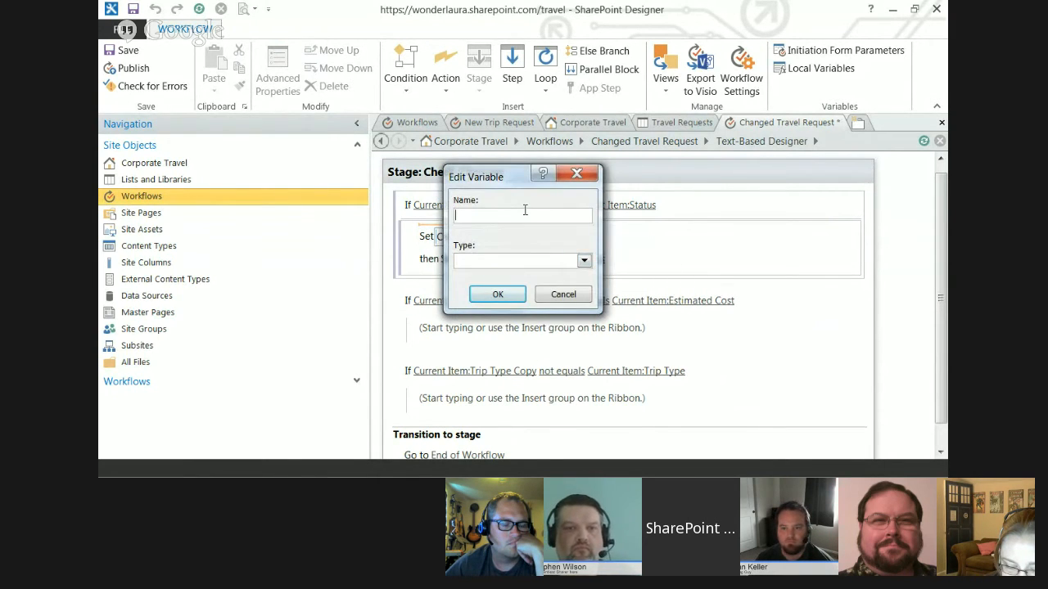
text(Old Status )
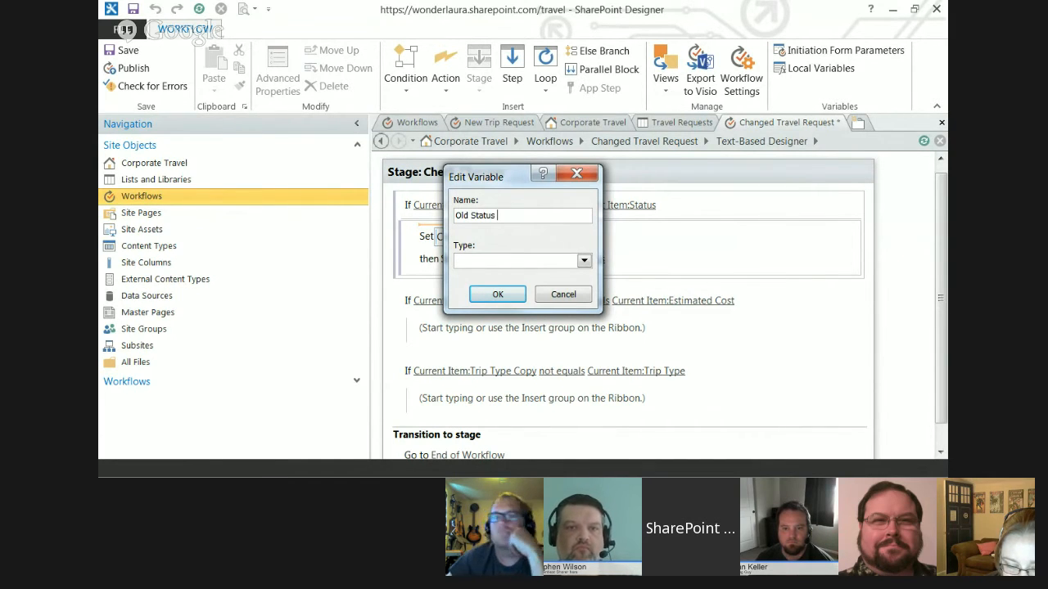
text(Var)
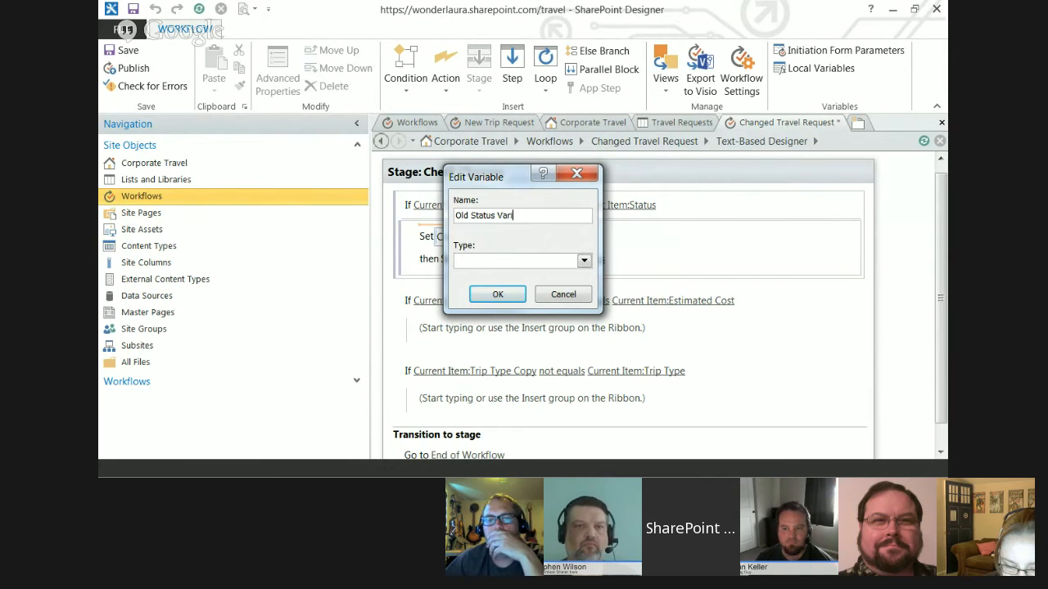
key(Tab)
key(s)
click(496, 294)
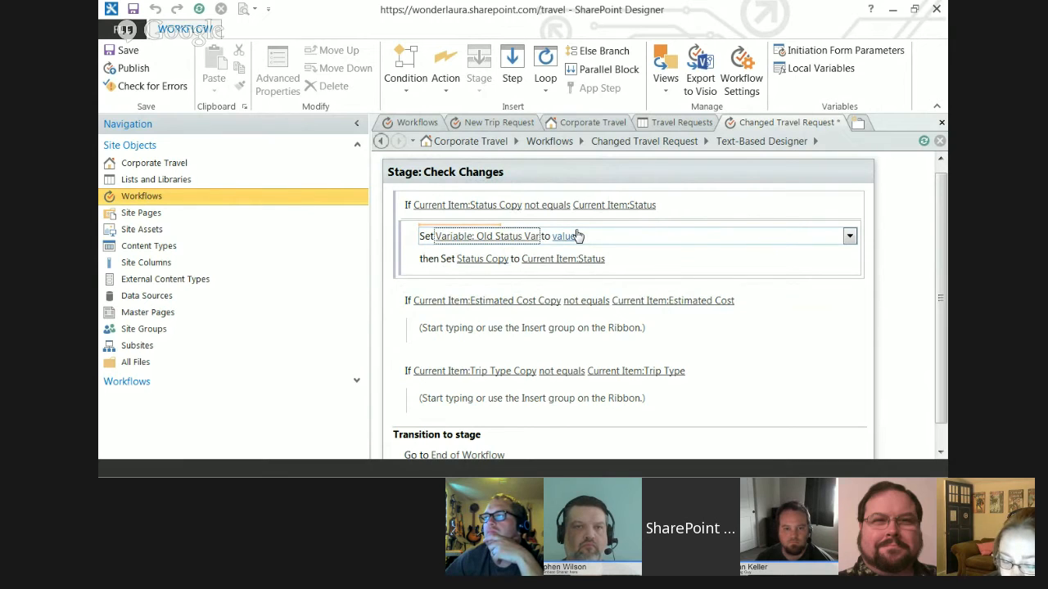
click(563, 236)
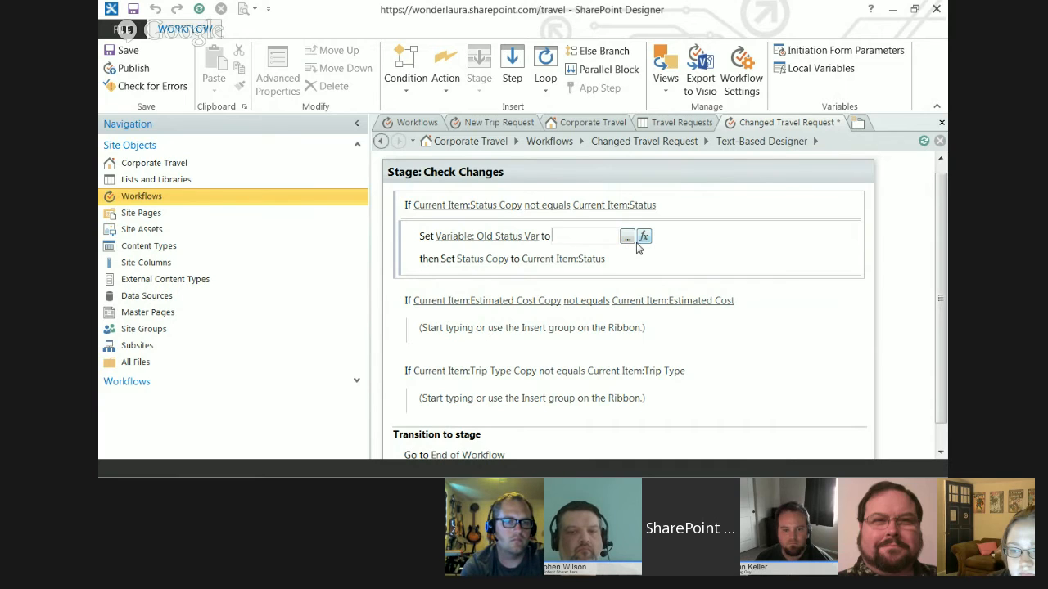
click(542, 237)
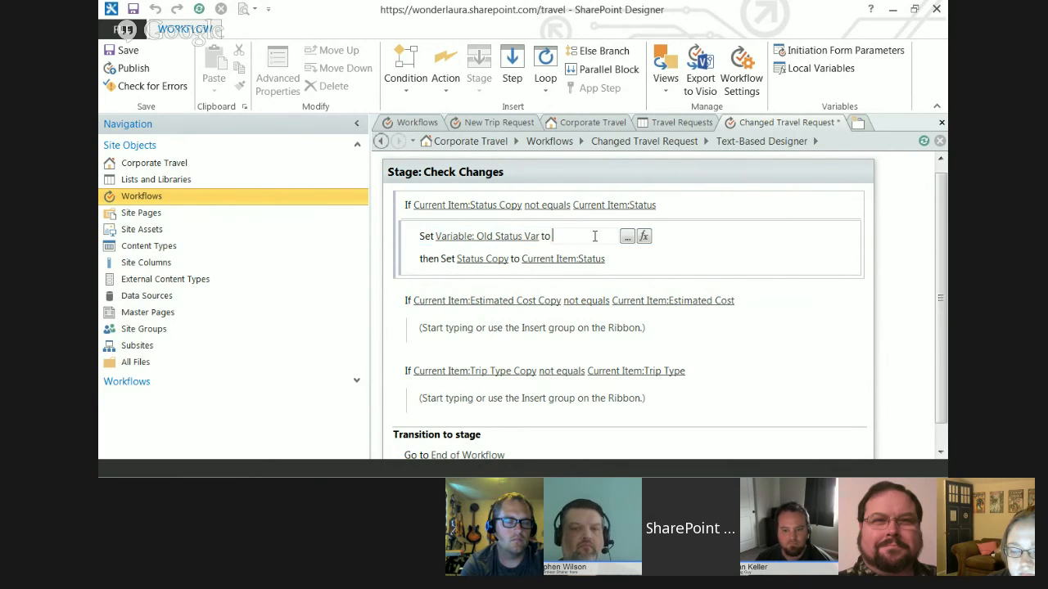
click(644, 238)
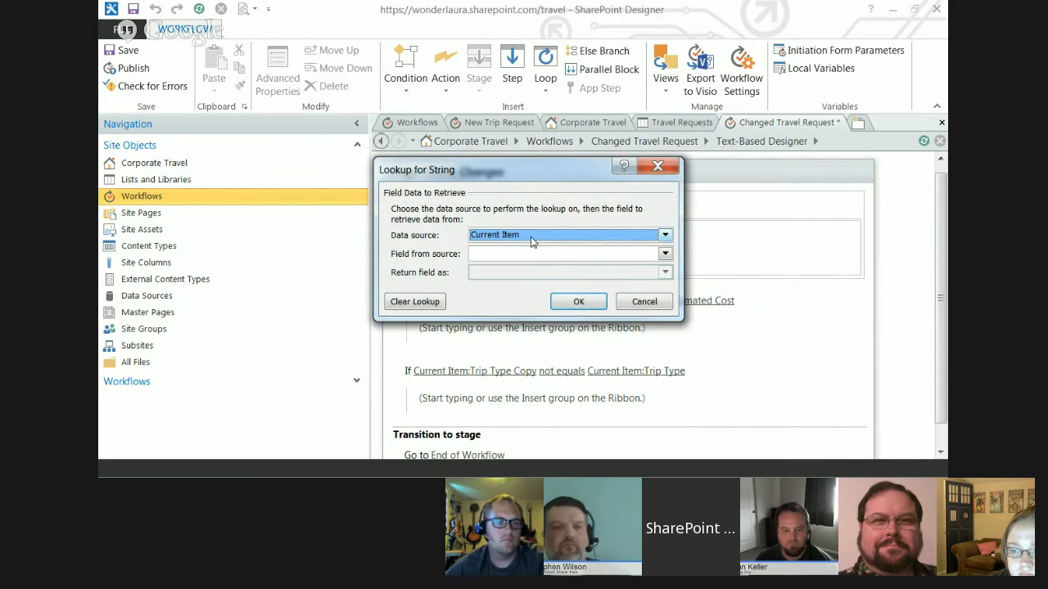
drag(533, 172, 595, 199)
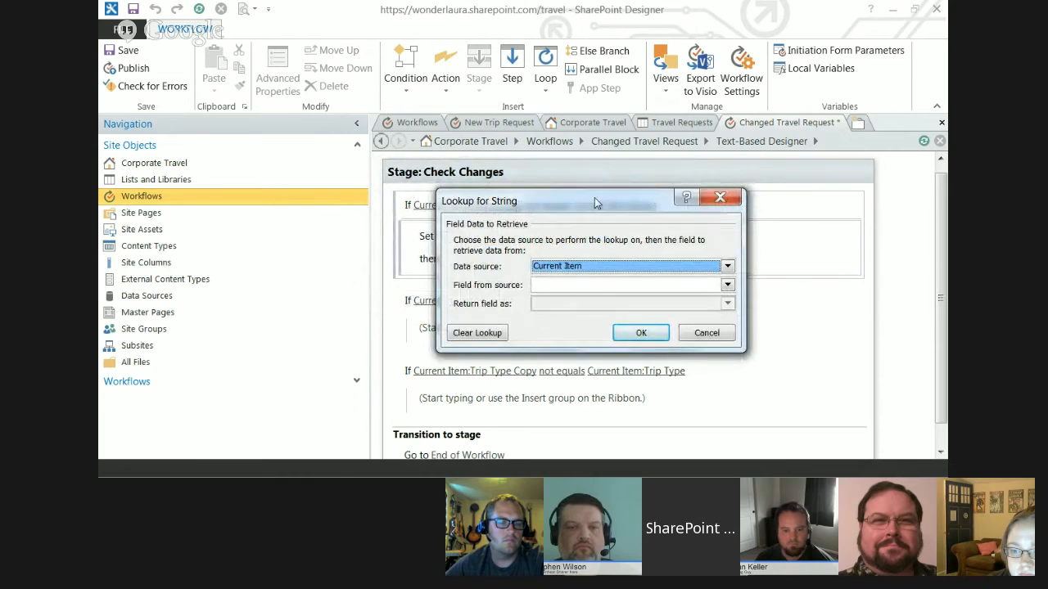
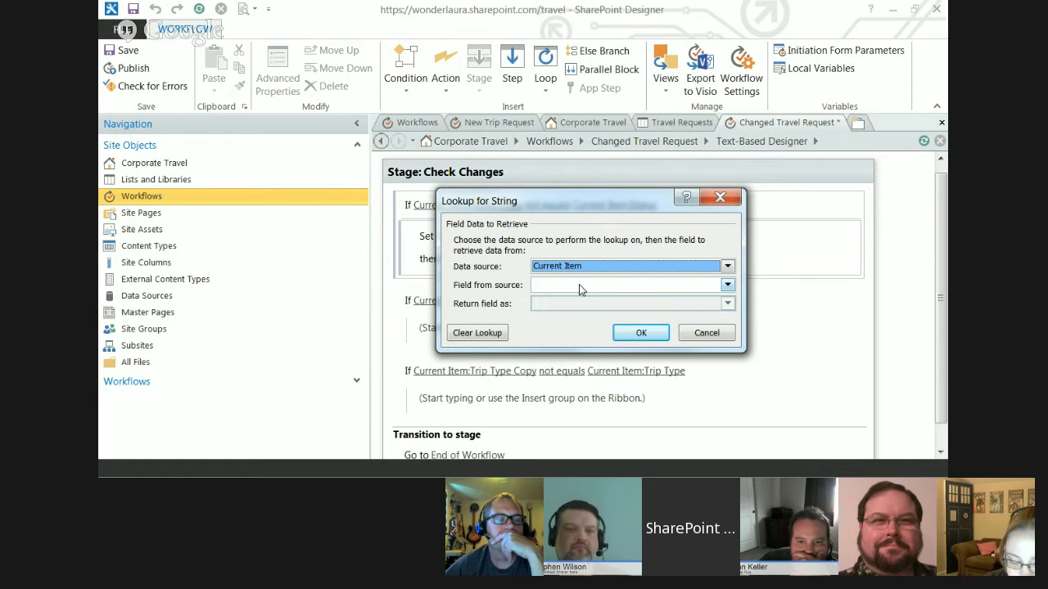
drag(583, 196, 787, 172)
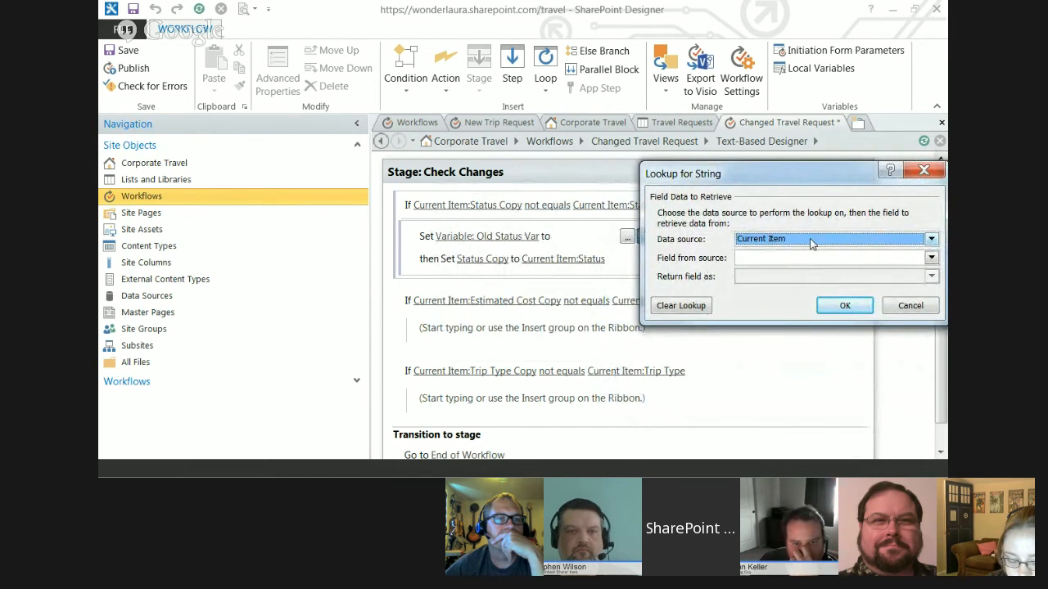
click(809, 261)
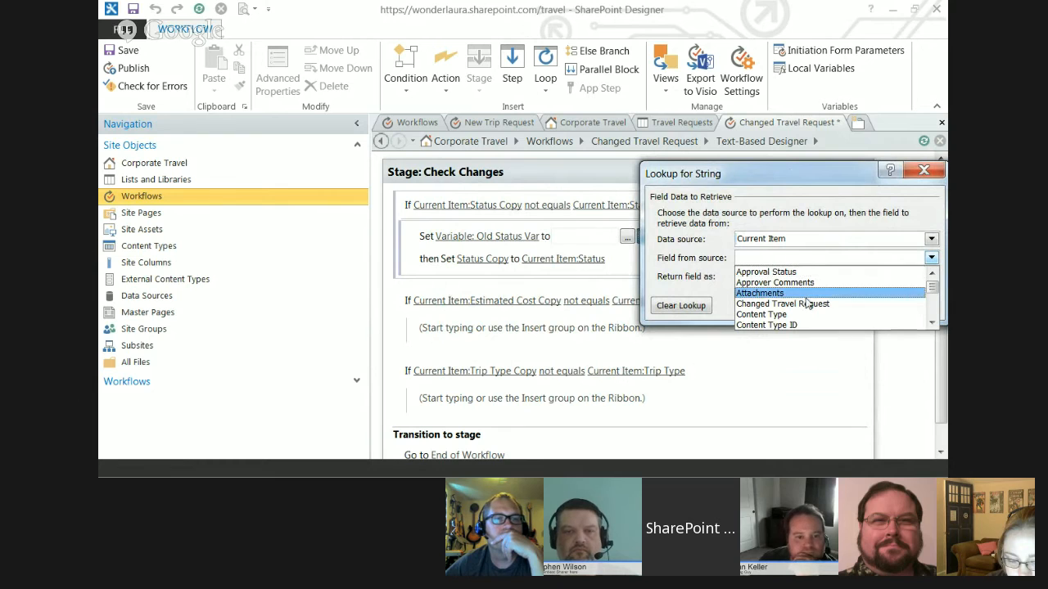
click(810, 223)
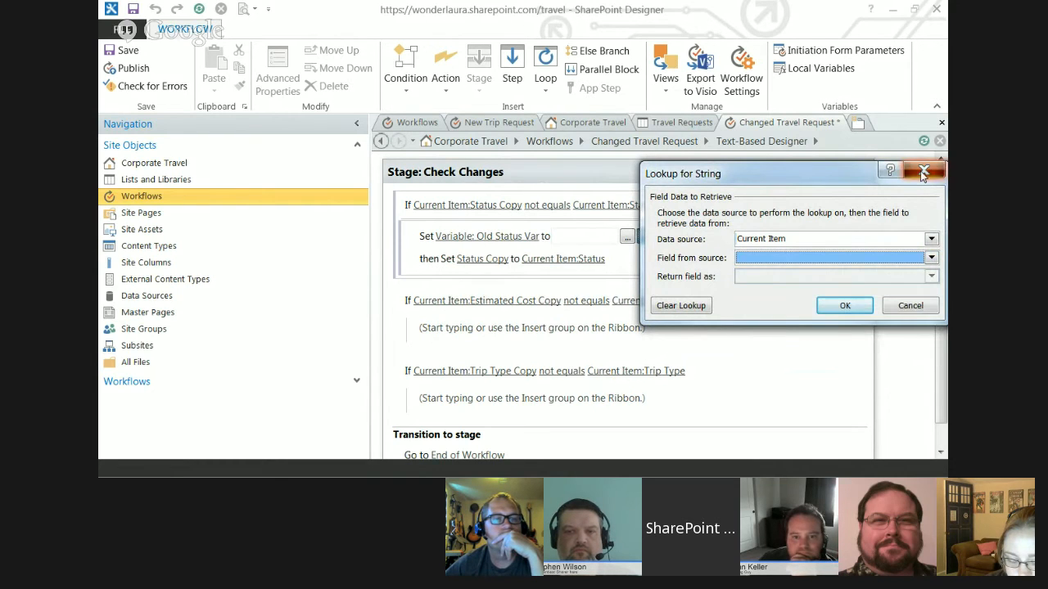
click(922, 174)
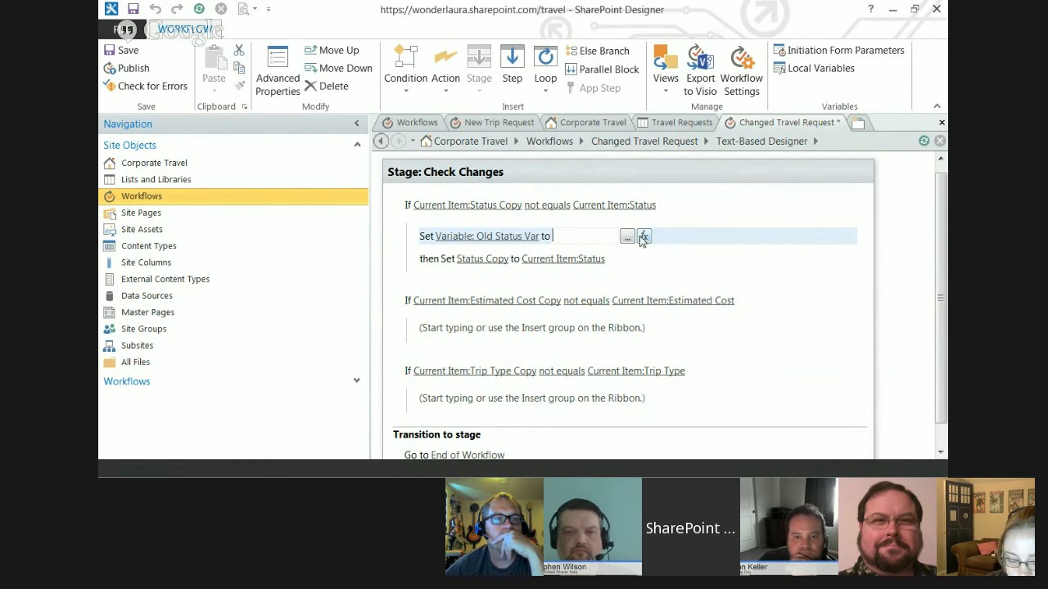
- Start building a string for the Old Status Var value with the text "Status was "
click(626, 237)
drag(500, 81, 754, 113)
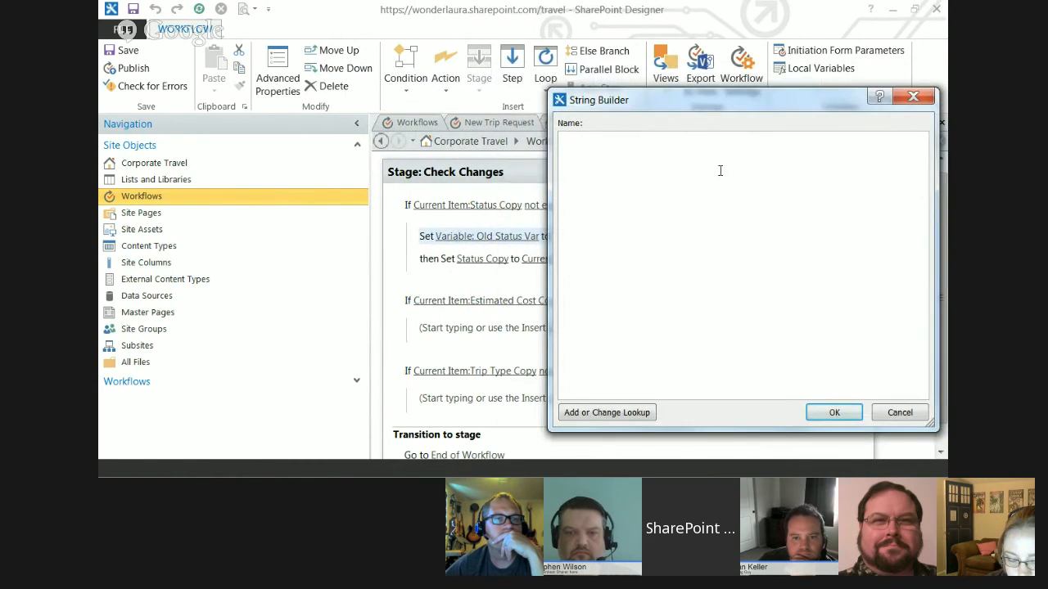
text(Status was)
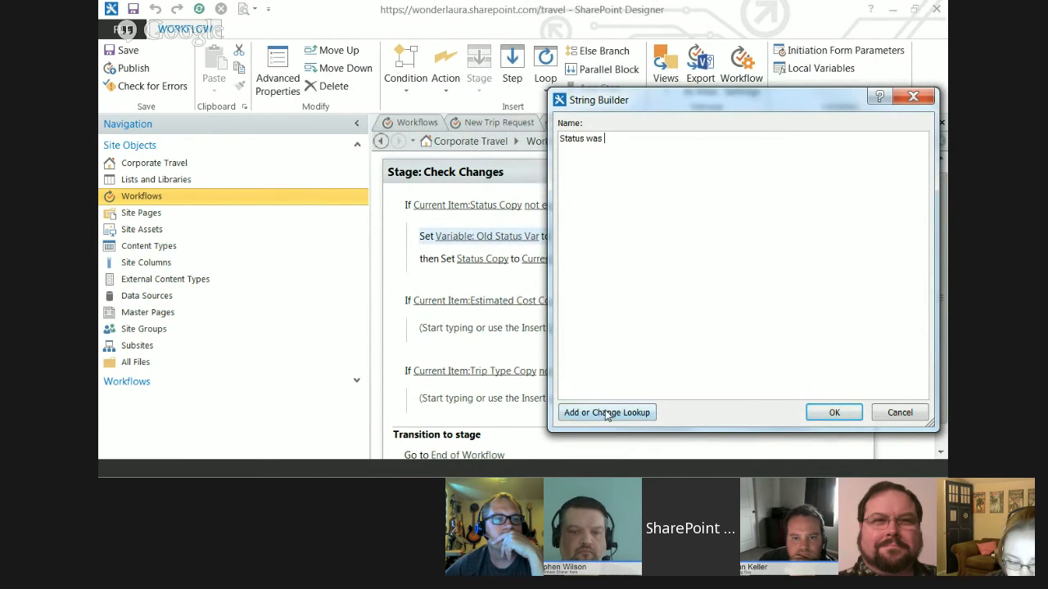
- Insert a lookup to Current Item:Status Copy after "Status was" in the string
click(608, 413)
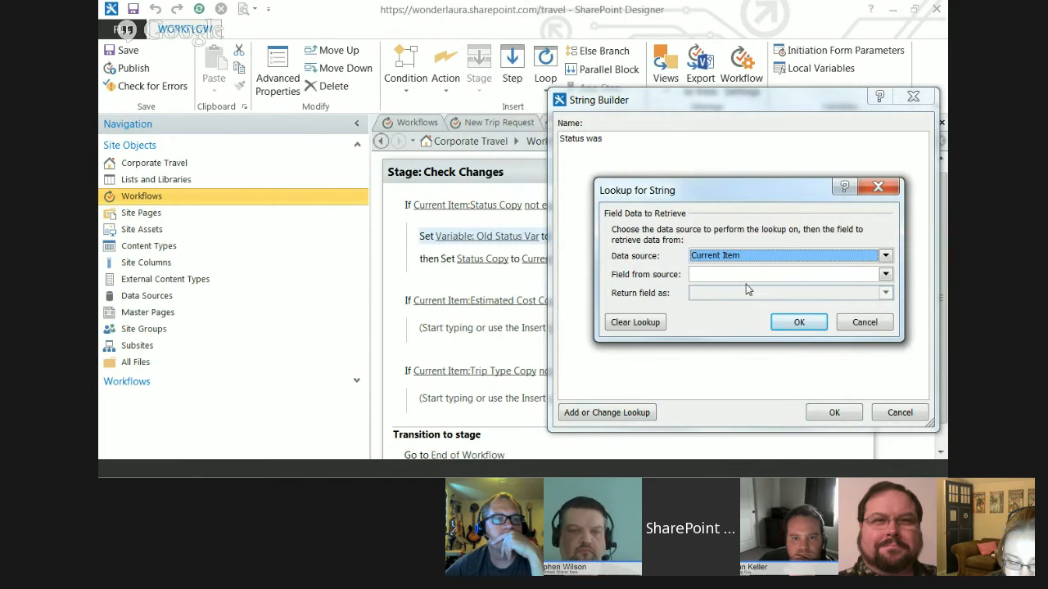
key(Tab)
key(c)
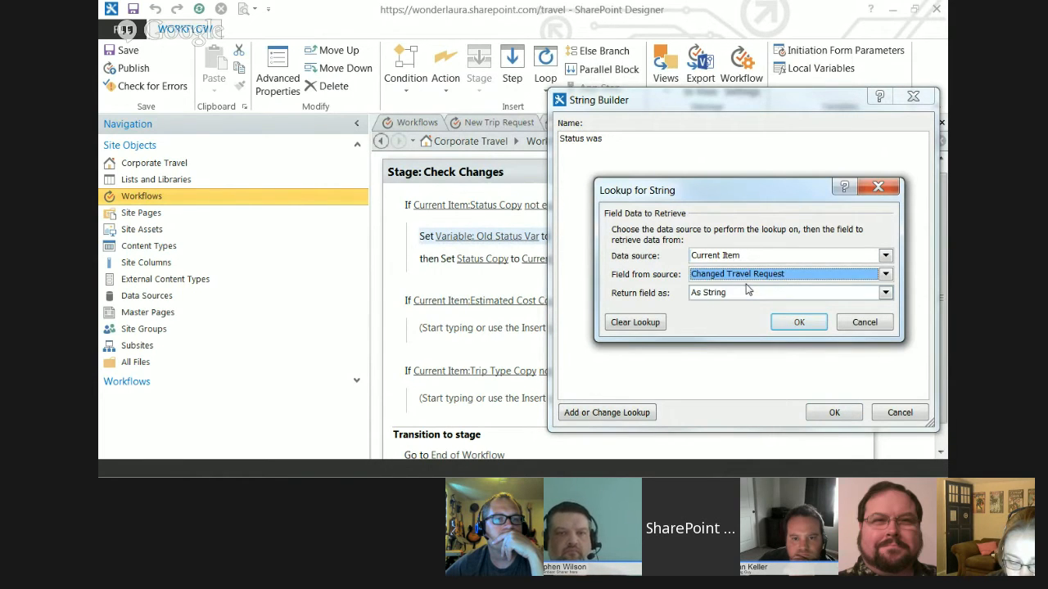
click(748, 275)
key(s)
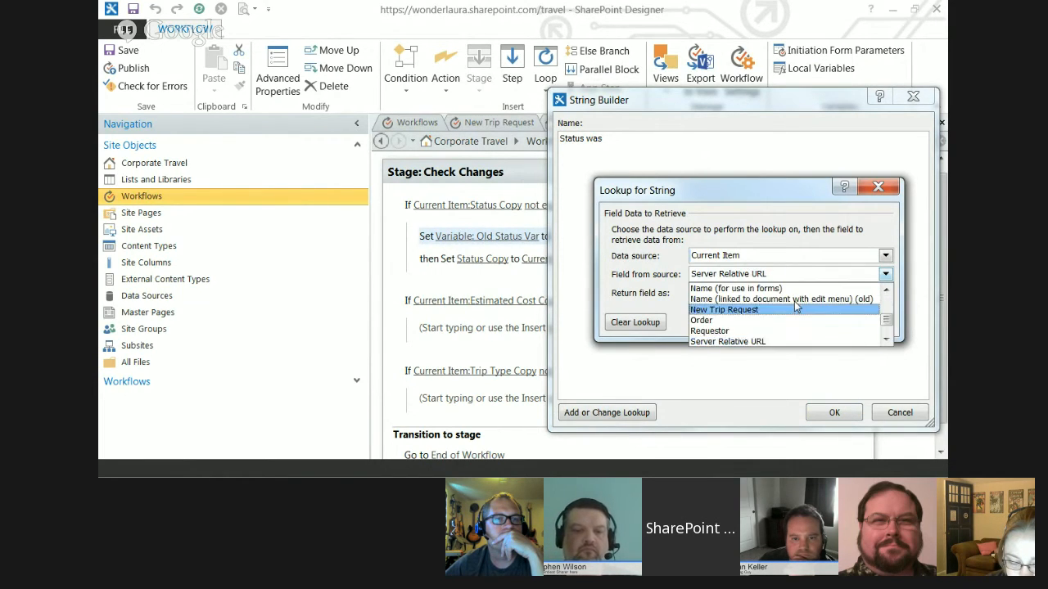
click(888, 332)
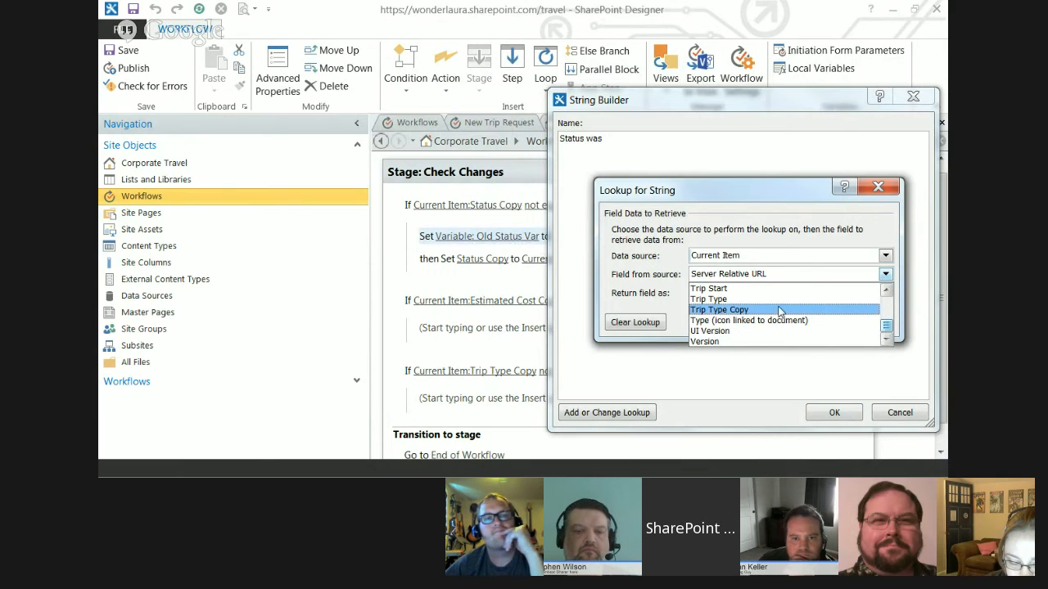
click(886, 291)
click(887, 291)
click(887, 291)
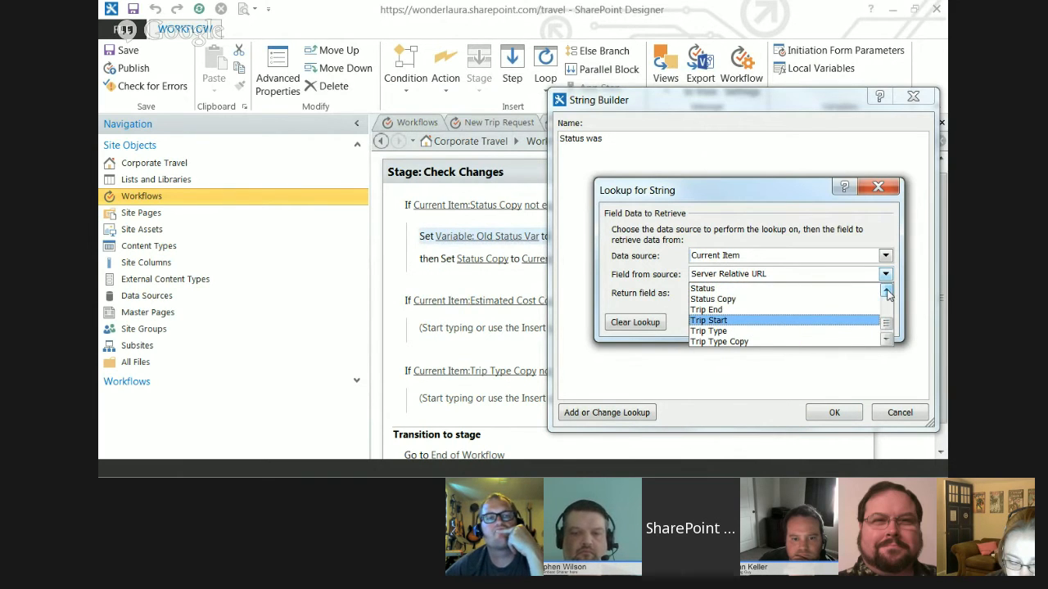
click(795, 301)
click(798, 321)
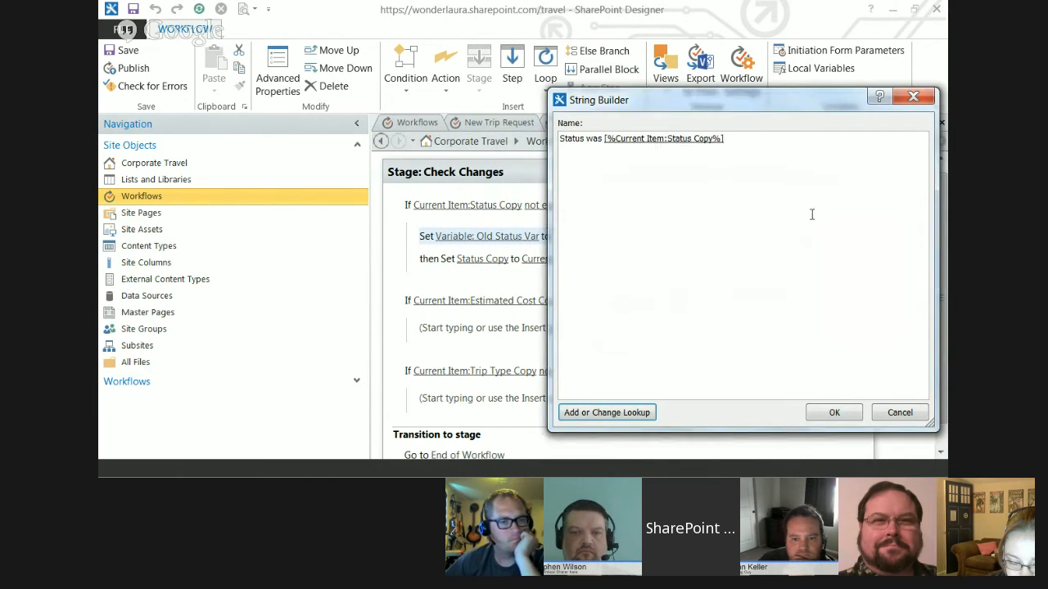
- Append "and now is" and a lookup to Current Item:Status to the string, and accept it as the variable's value
text(and now is)
click(607, 412)
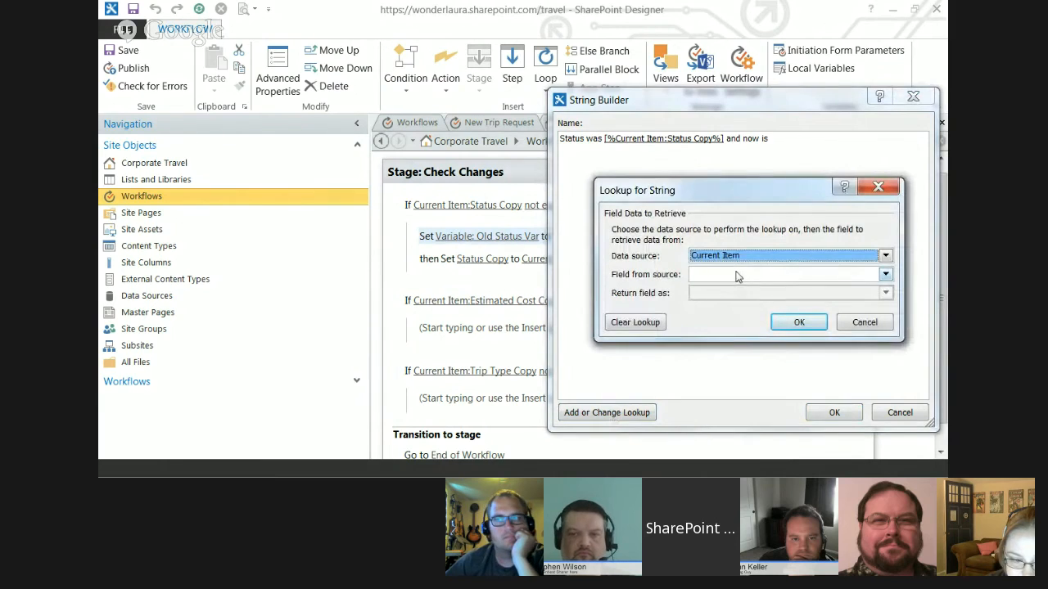
key(Tab)
key(s)
key(s)
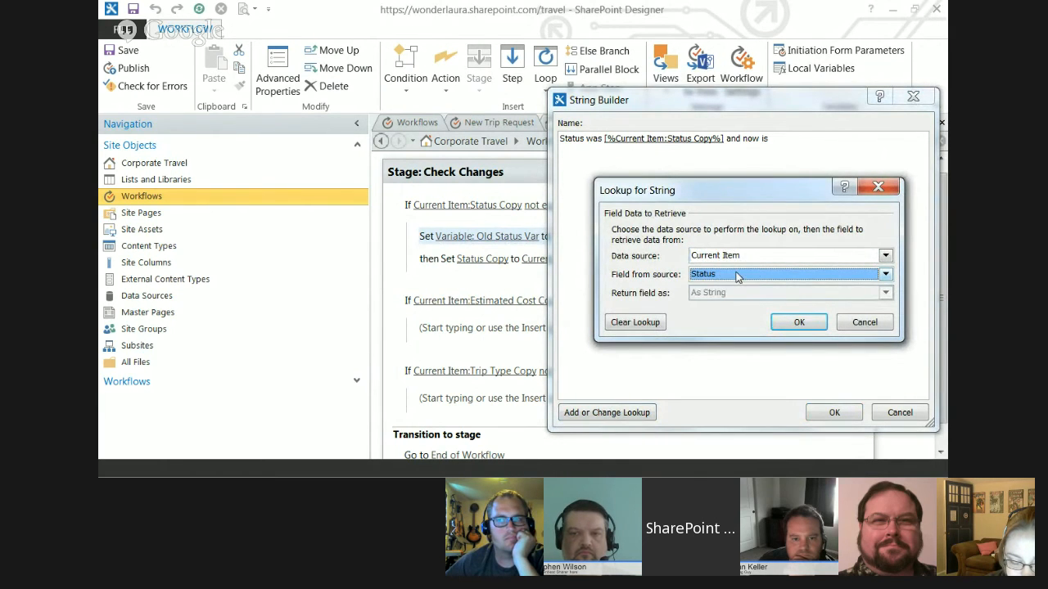
click(797, 323)
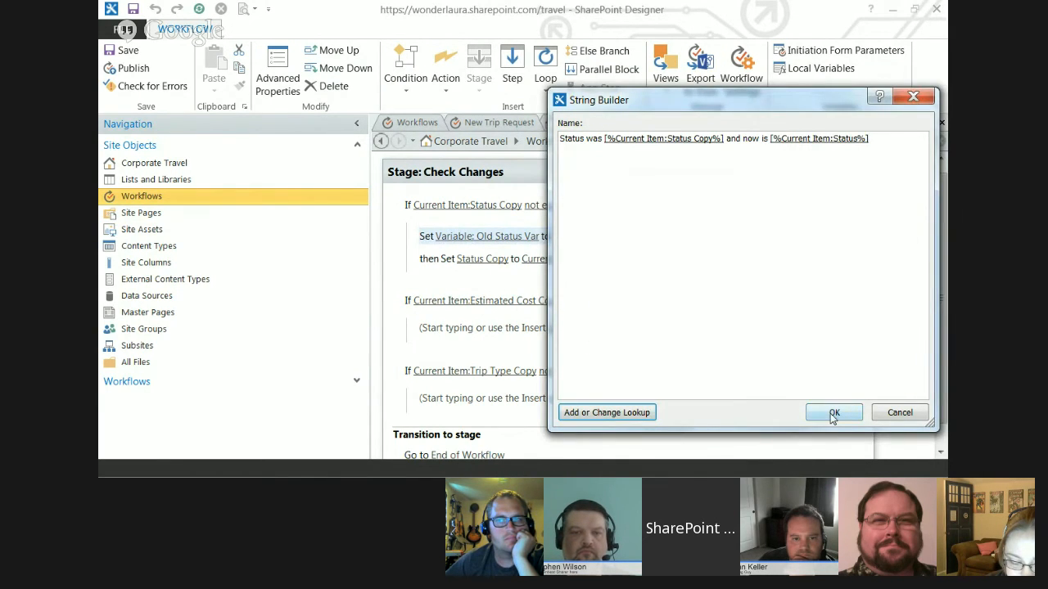
click(834, 414)
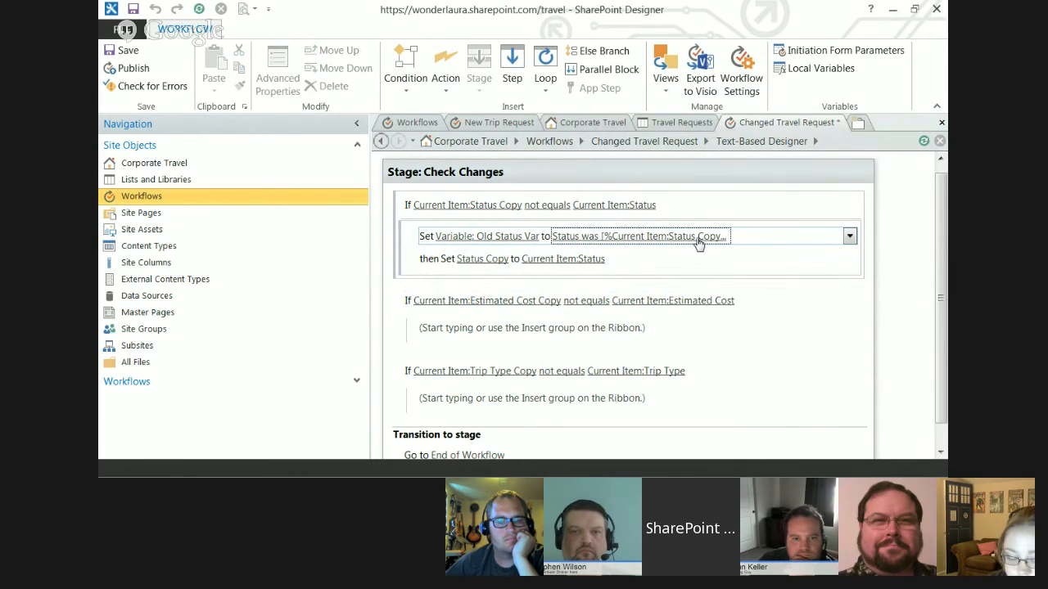
click(444, 260)
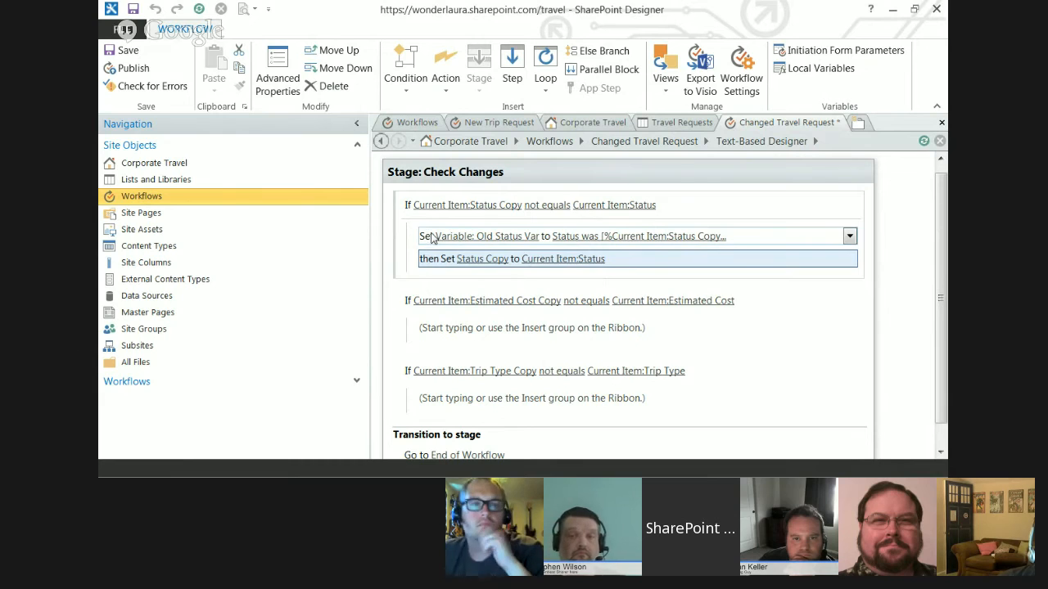
click(433, 237)
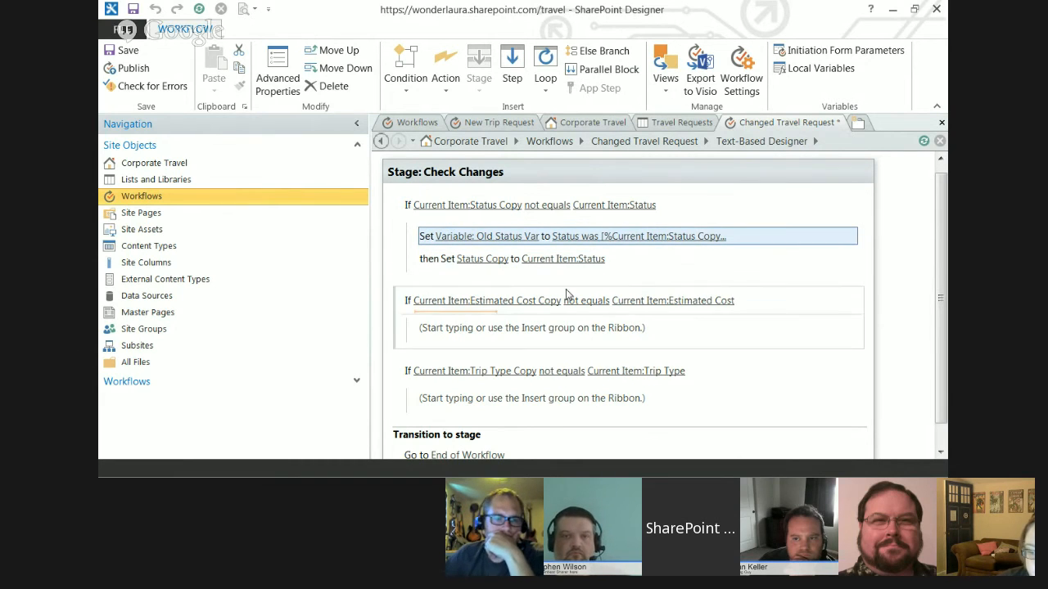
- Insert a Set Workflow Variable action in the empty block under the Estimated Cost condition
click(463, 344)
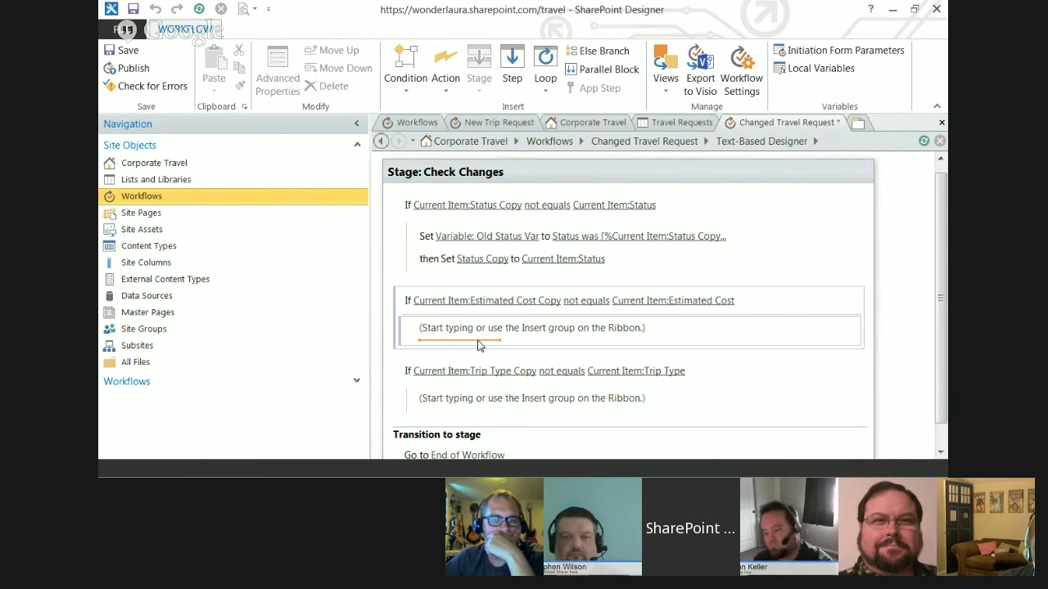
text(set )
text(n)
key(BackSpace)
text(w)
key(Return)
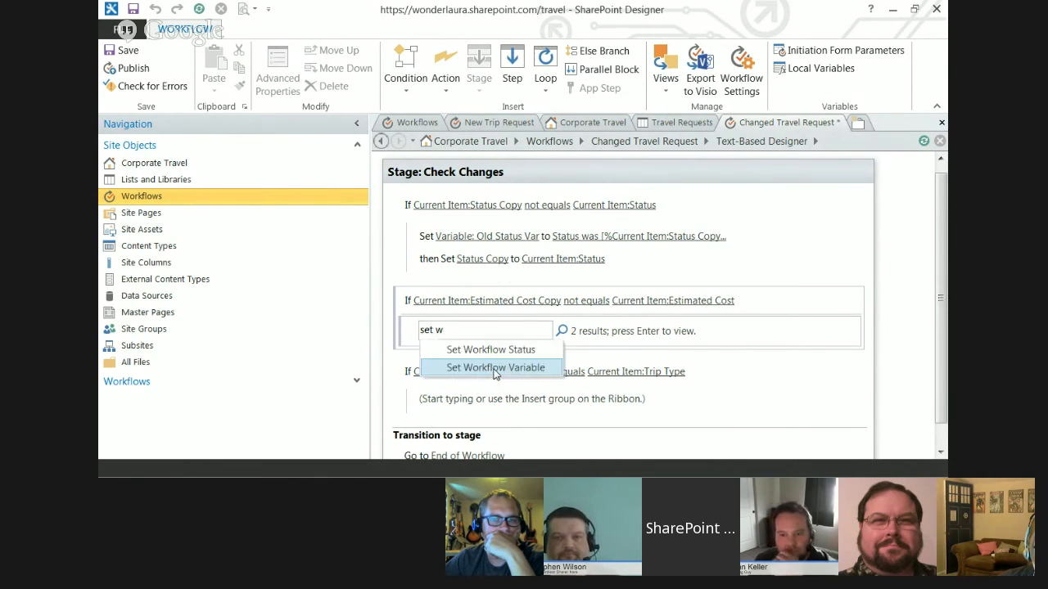
click(491, 366)
- Create a String variable named Old Cost Var as the target of the cost block's Set Workflow Variable action
click(487, 333)
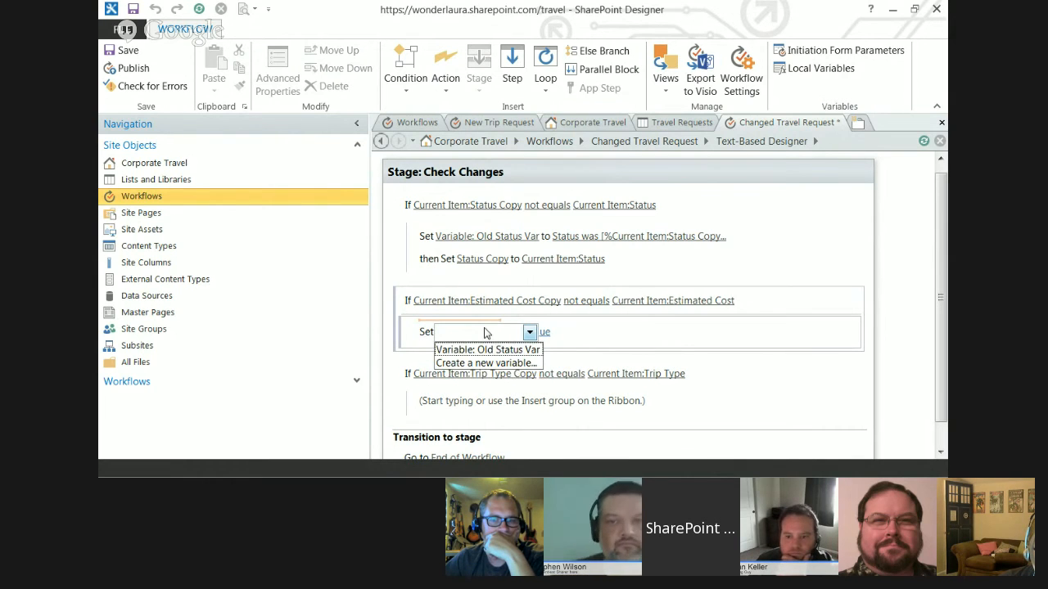
click(491, 365)
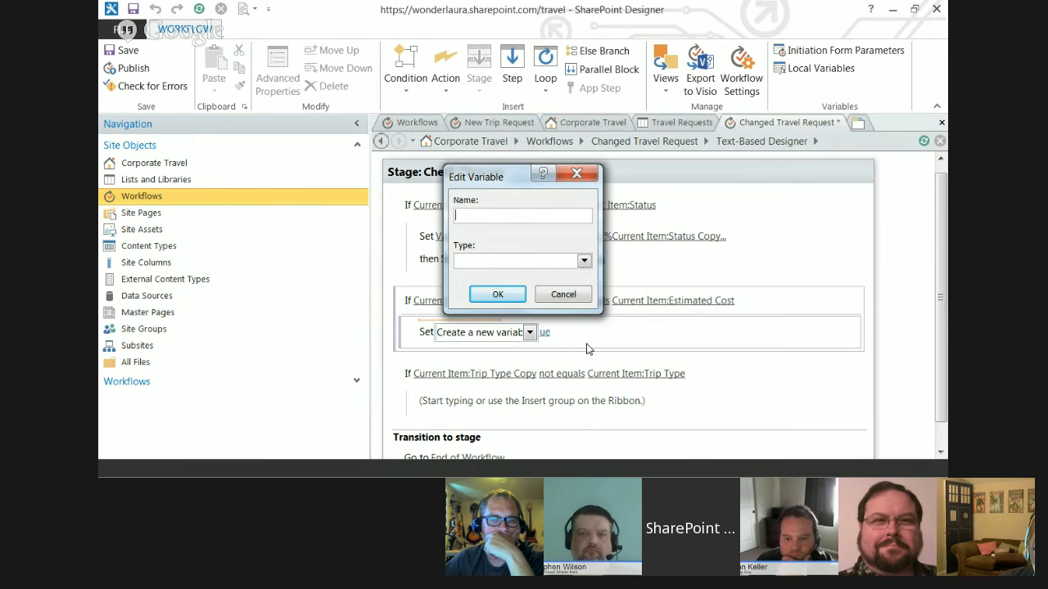
text(Old Coss)
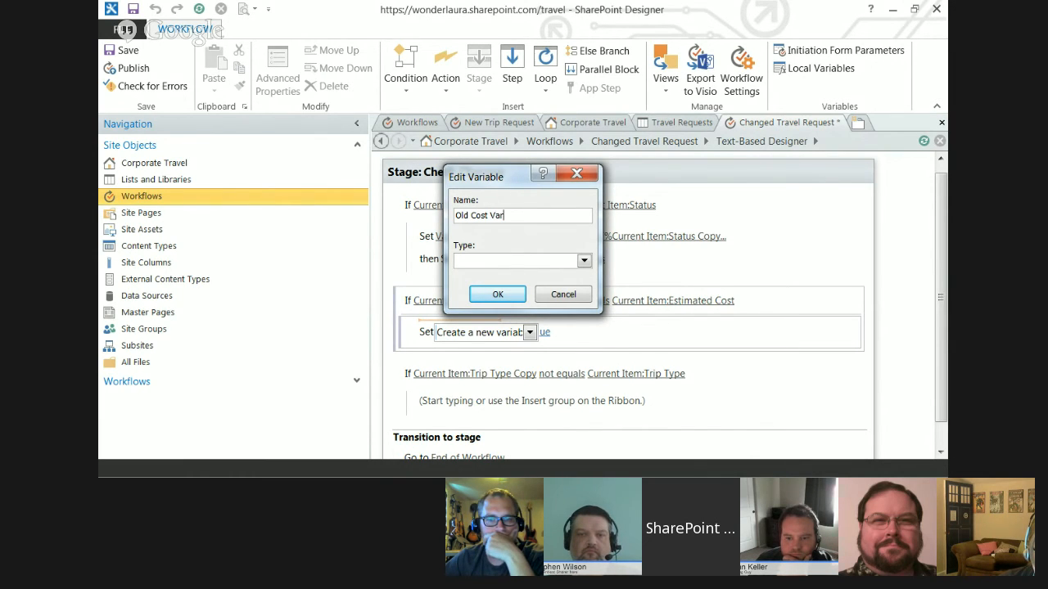
key(Tab)
key(s)
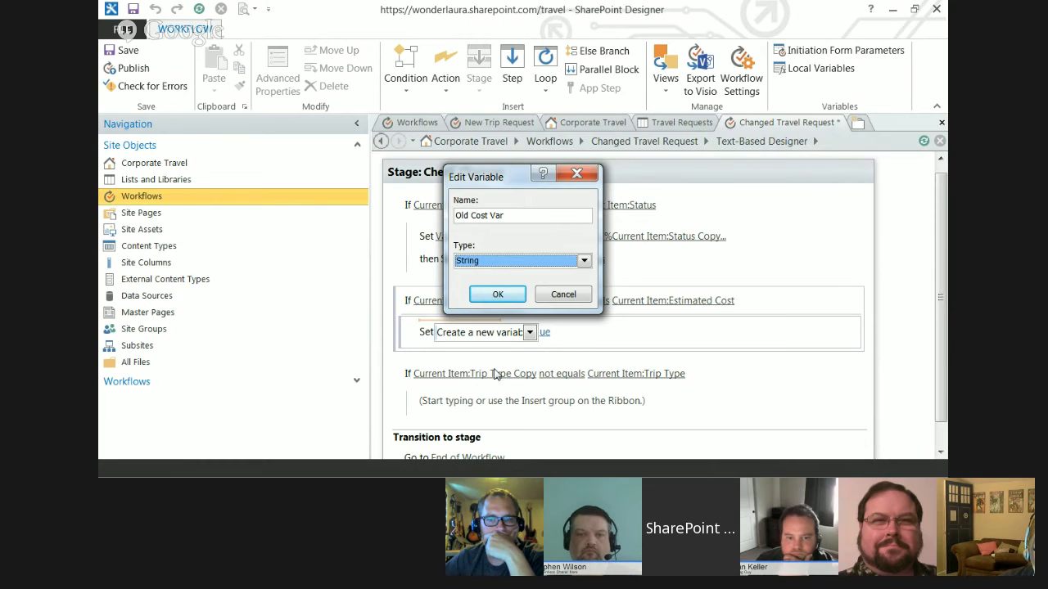
click(498, 294)
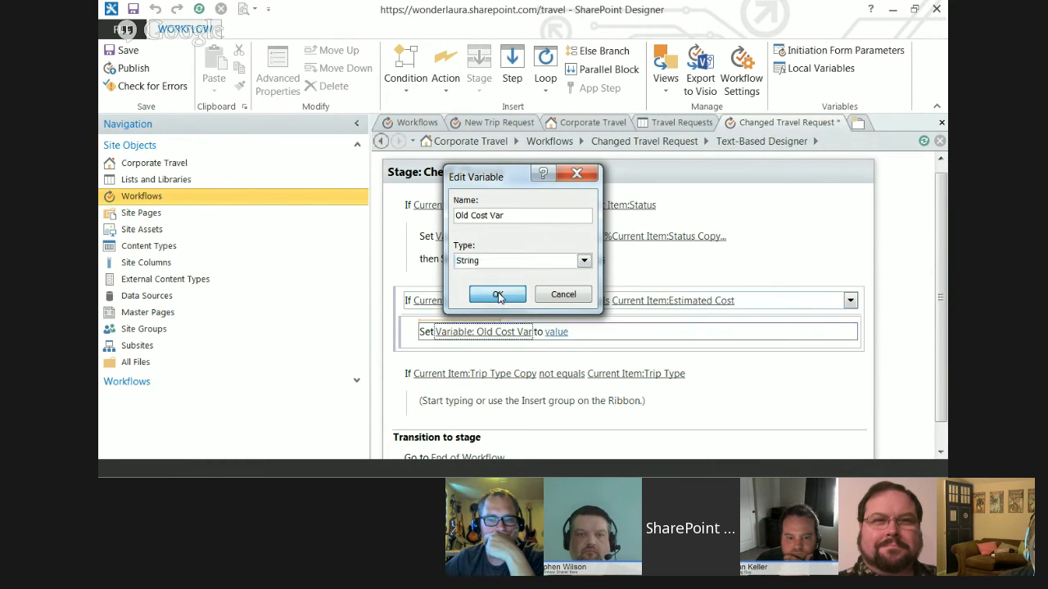
- Open the String Builder for the Old Cost Var value and begin the string with "Cost was"
click(556, 332)
click(624, 334)
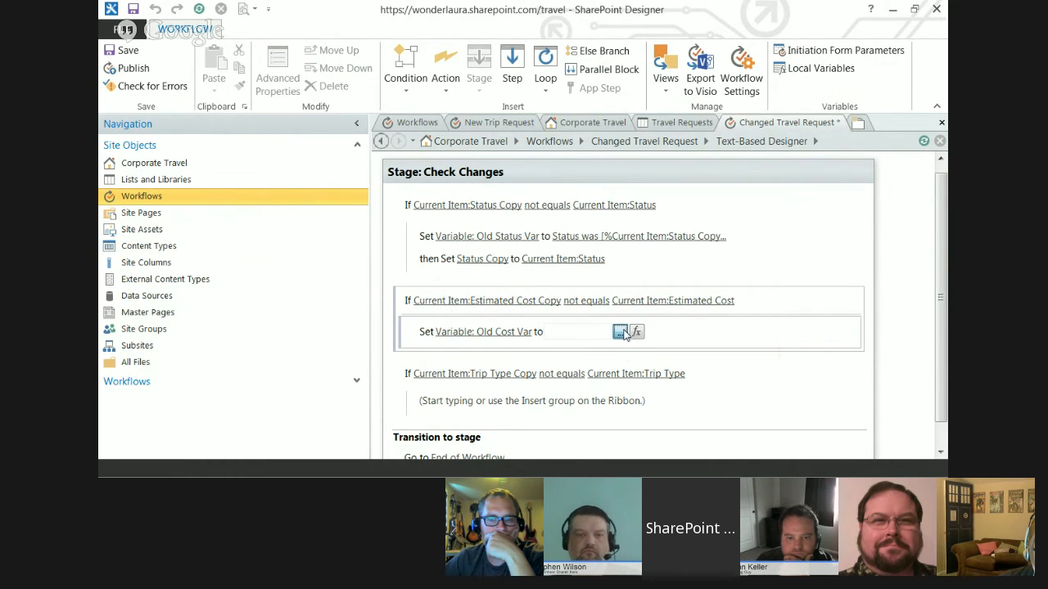
text(Cost was)
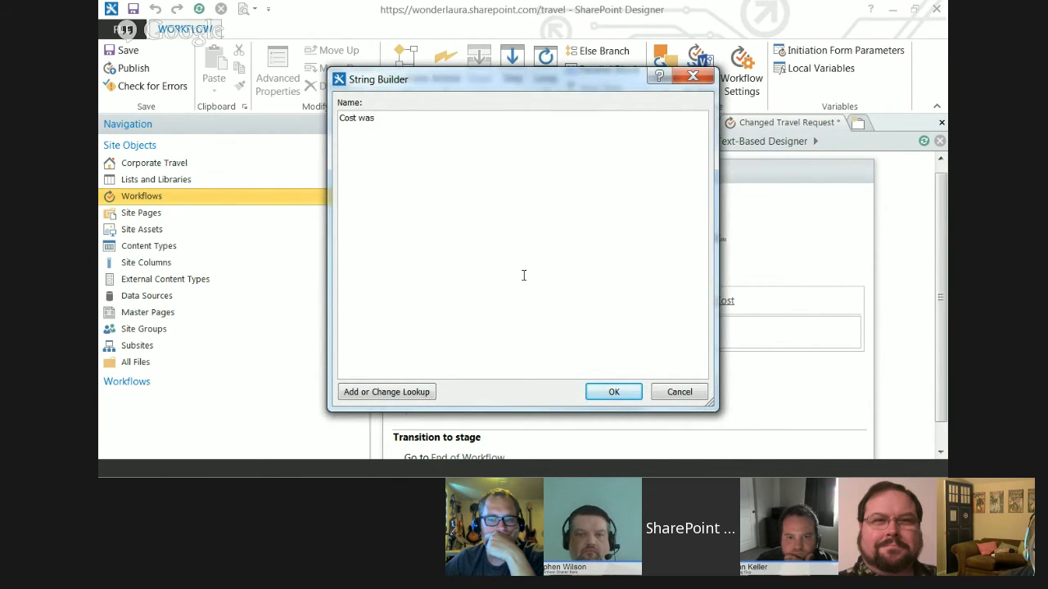
- Insert a lookup to Current Item:Estimated Cost Copy, returned as Formatted Currency, after "Cost was" in the string
click(384, 392)
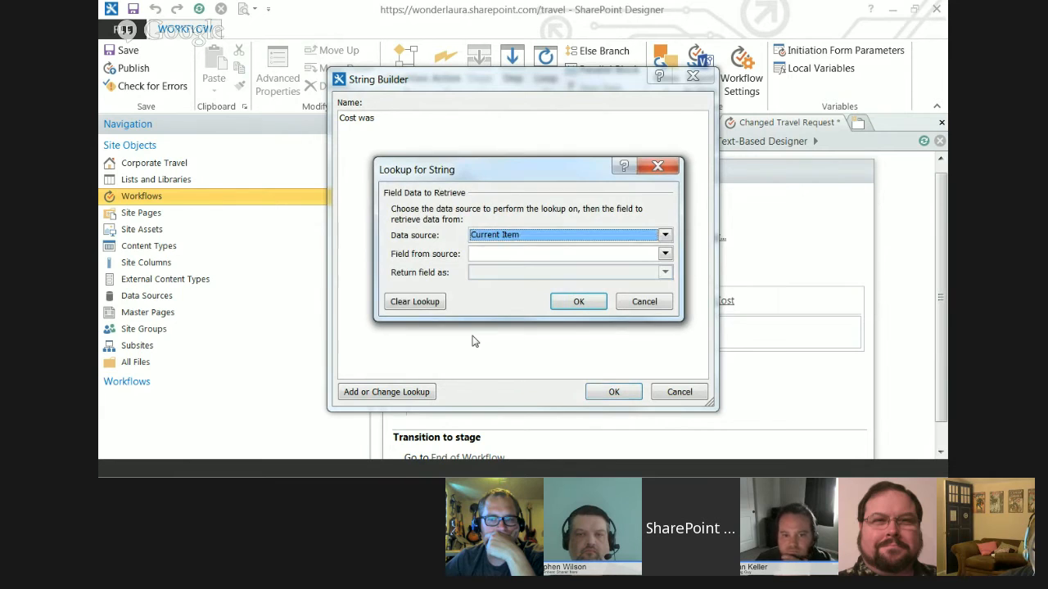
key(Tab)
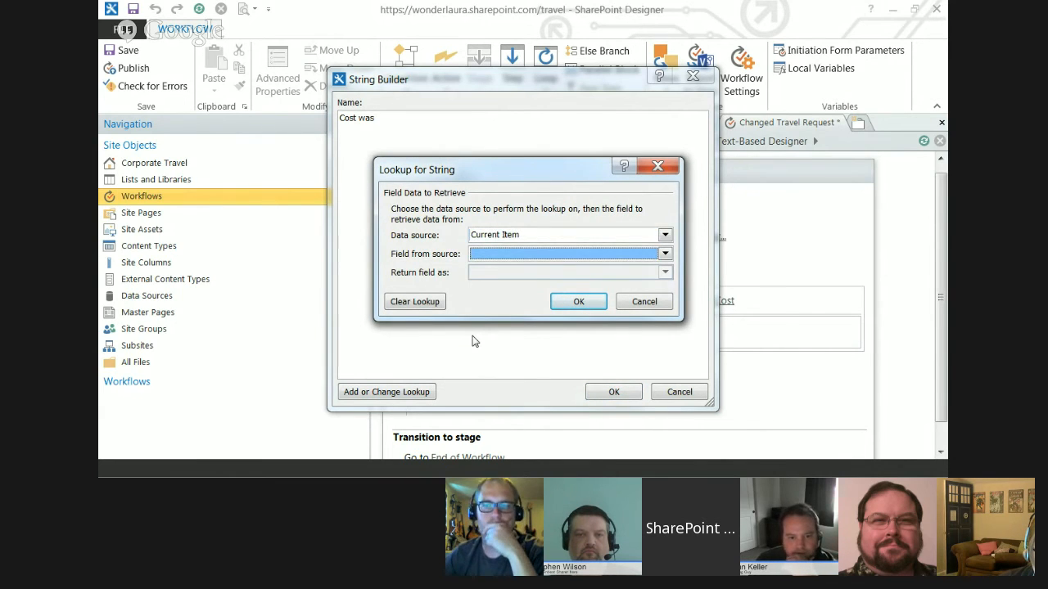
key(c)
key(e)
key(e)
key(e)
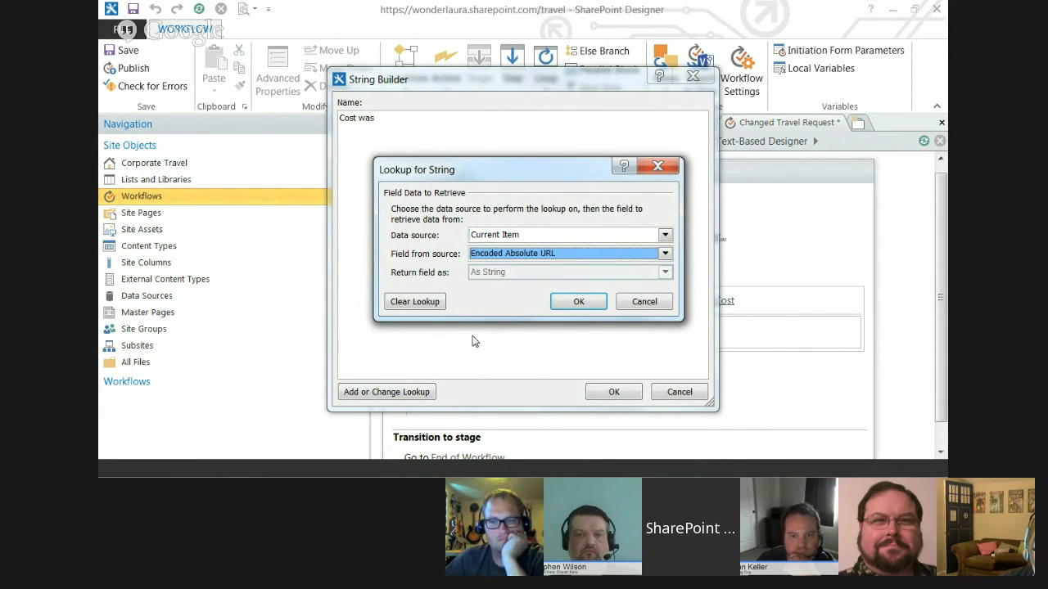
key(e)
click(524, 272)
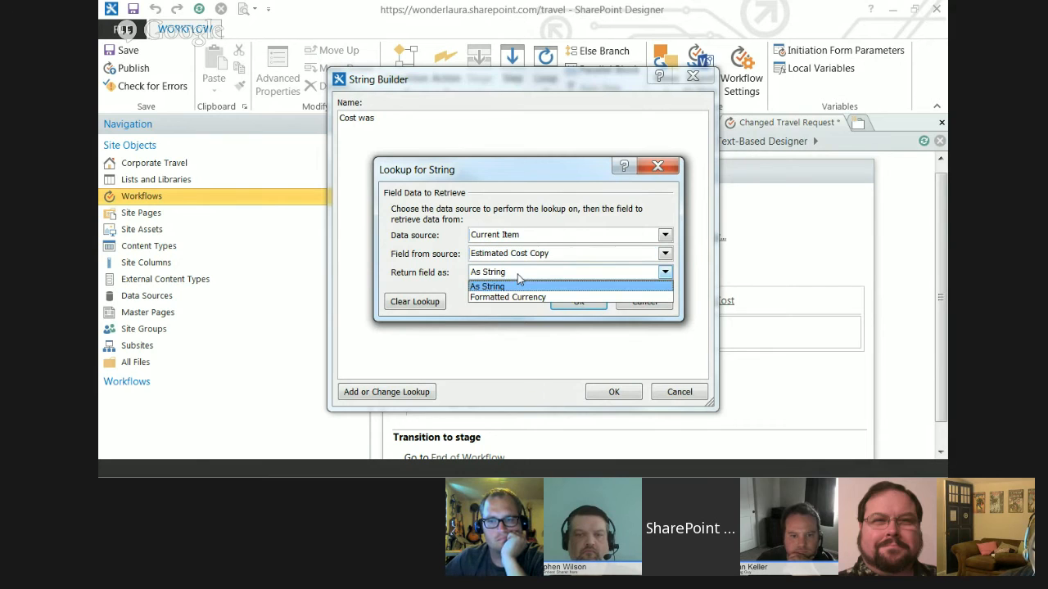
click(513, 298)
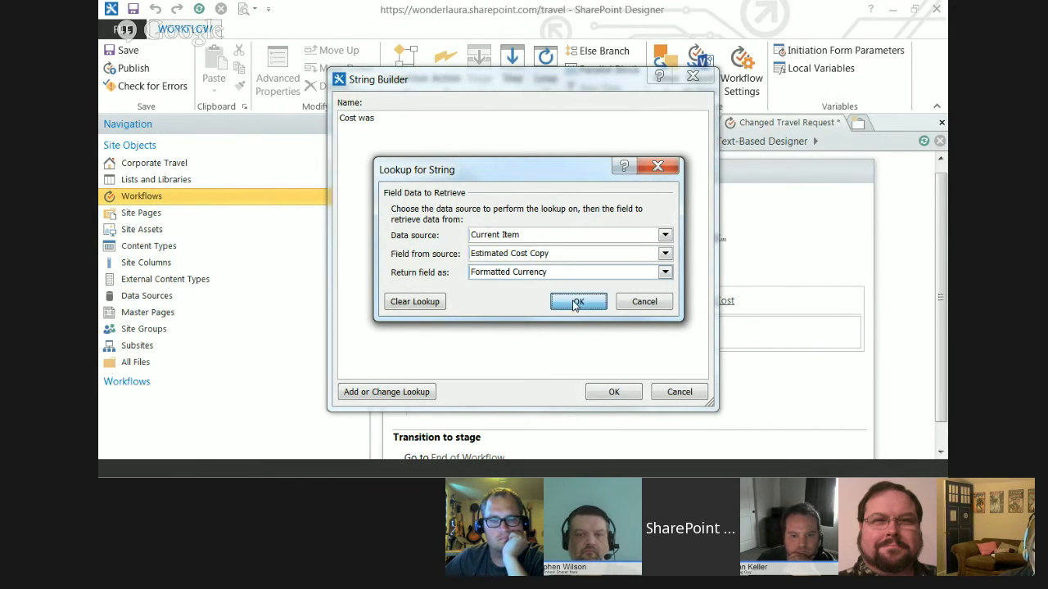
click(579, 302)
- Append "and now is" and a Formatted Currency lookup to Current Item:Estimated Cost, and accept the string as the variable's value
text(and no)
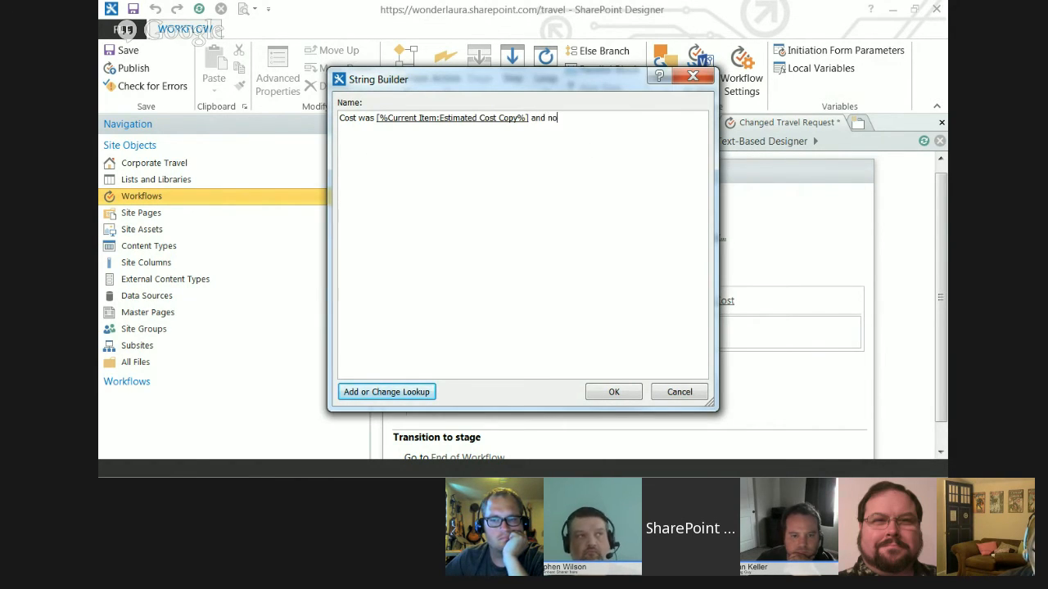
click(400, 392)
key(Tab)
key(e)
key(e)
key(e)
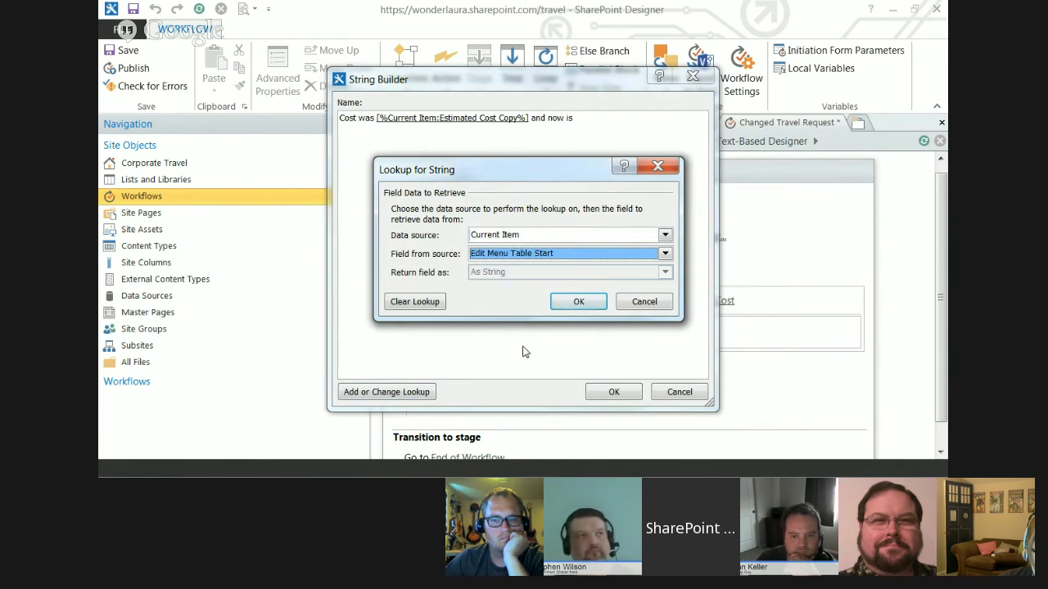
click(514, 272)
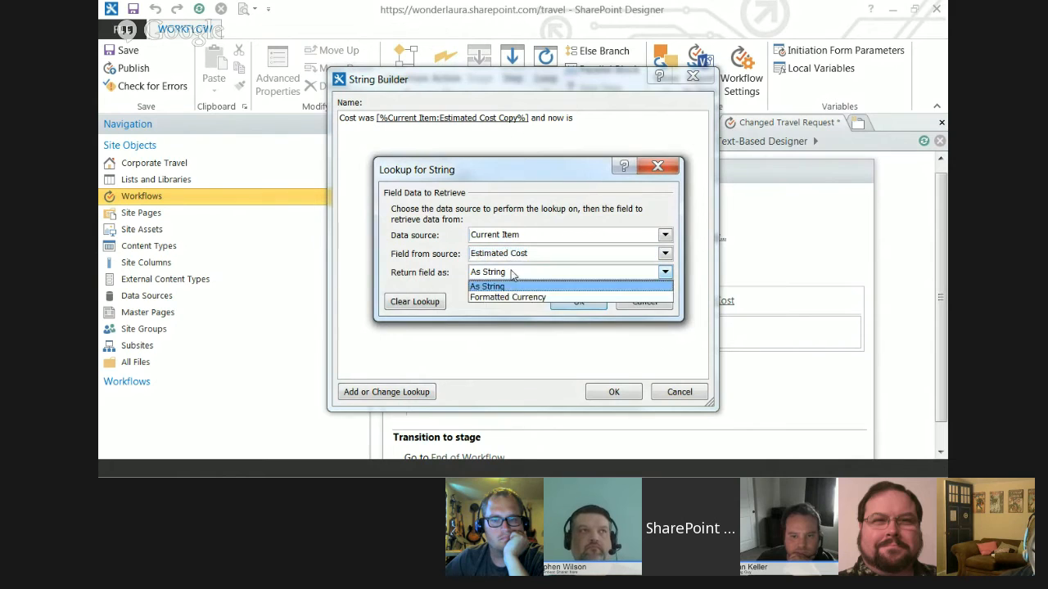
click(504, 296)
click(580, 301)
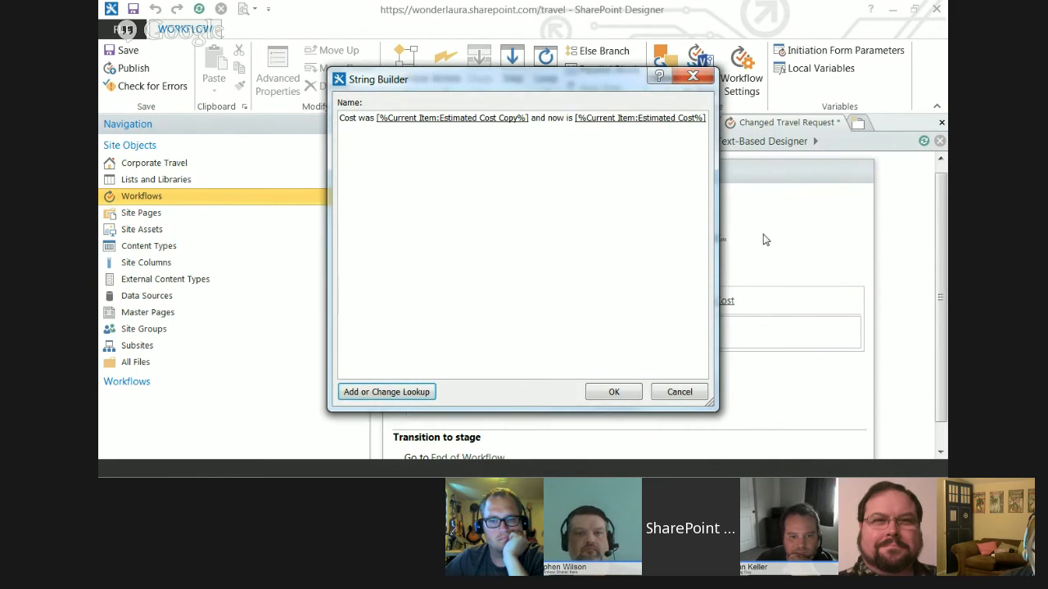
click(614, 392)
- Add a Set Field action below the Old Cost Var action, targeting the Estimated Cost Copy field
click(447, 349)
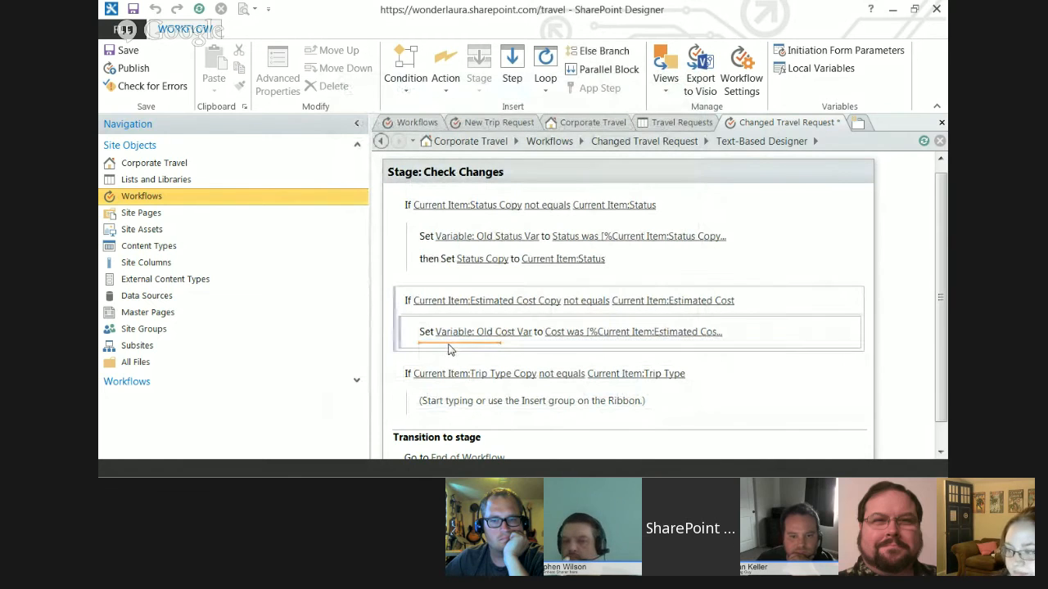
click(447, 350)
text(set)
key(Return)
click(472, 361)
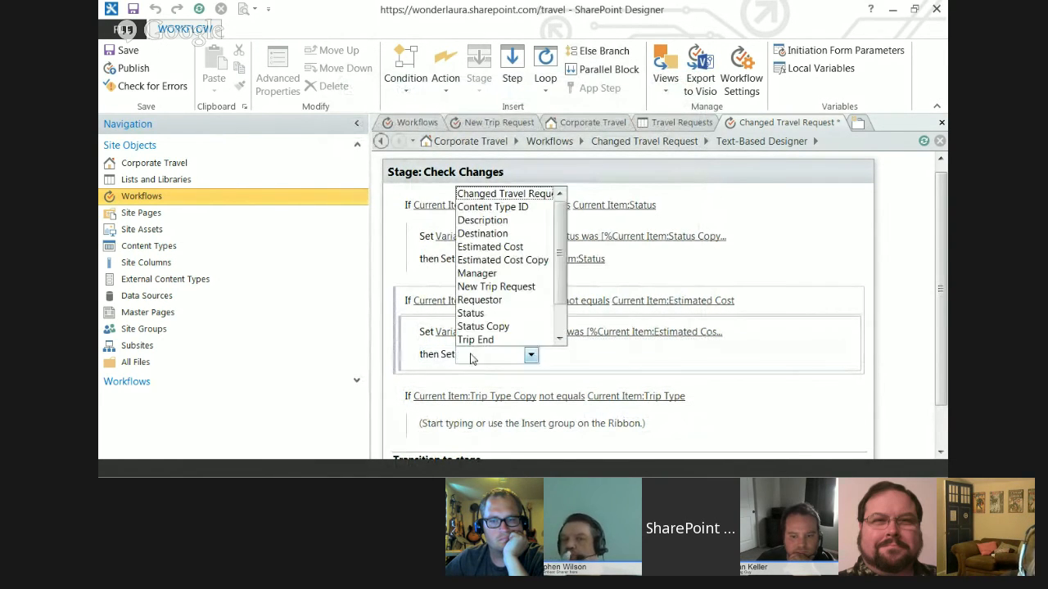
click(516, 261)
- Set the value for Estimated Cost Copy to a lookup of Current Item:Estimated Cost
click(578, 353)
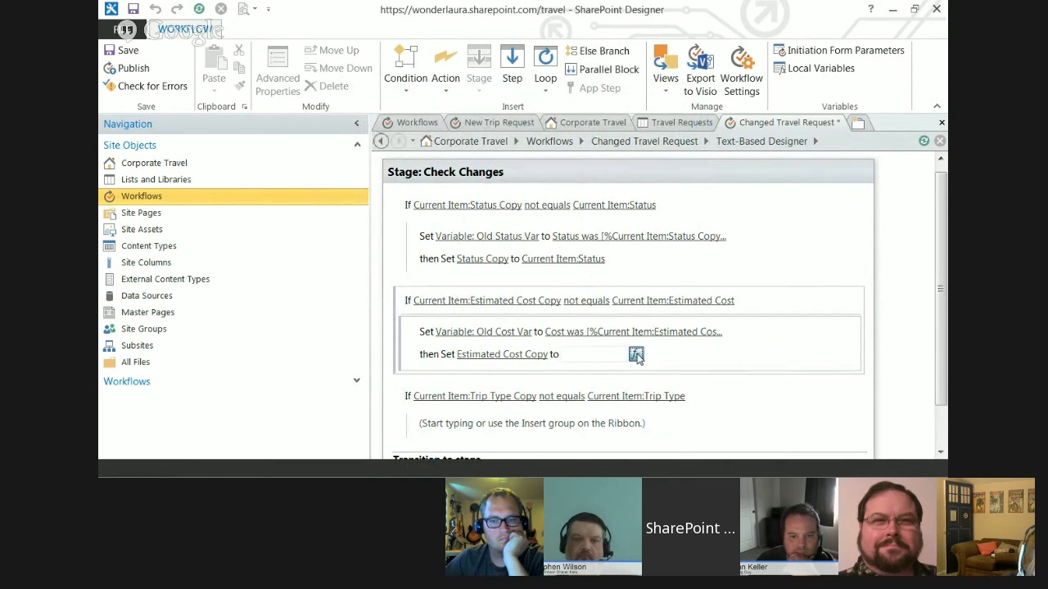
click(636, 353)
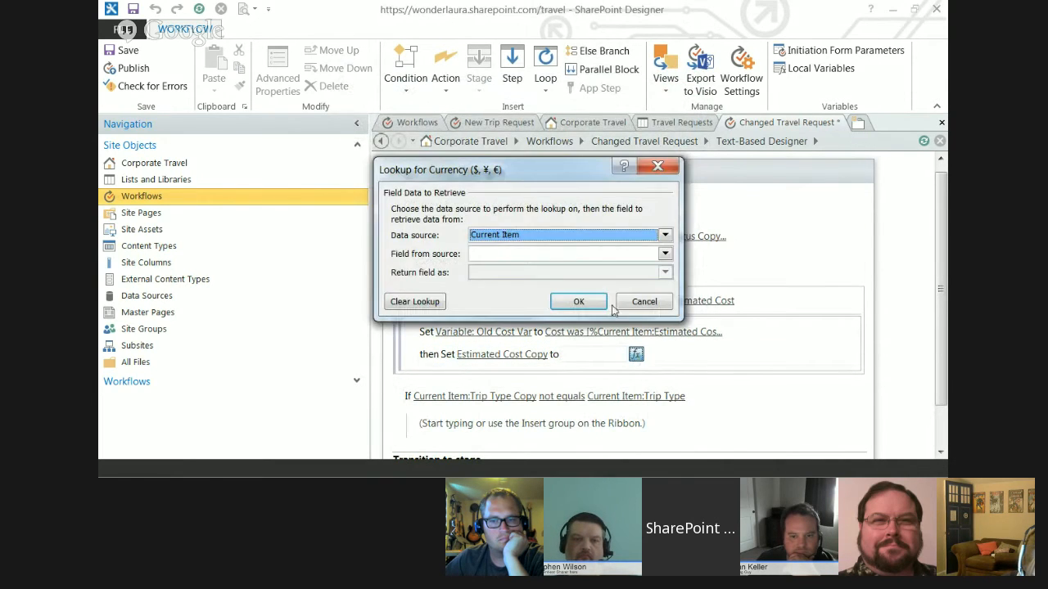
click(517, 252)
scroll(517, 253, down, 2)
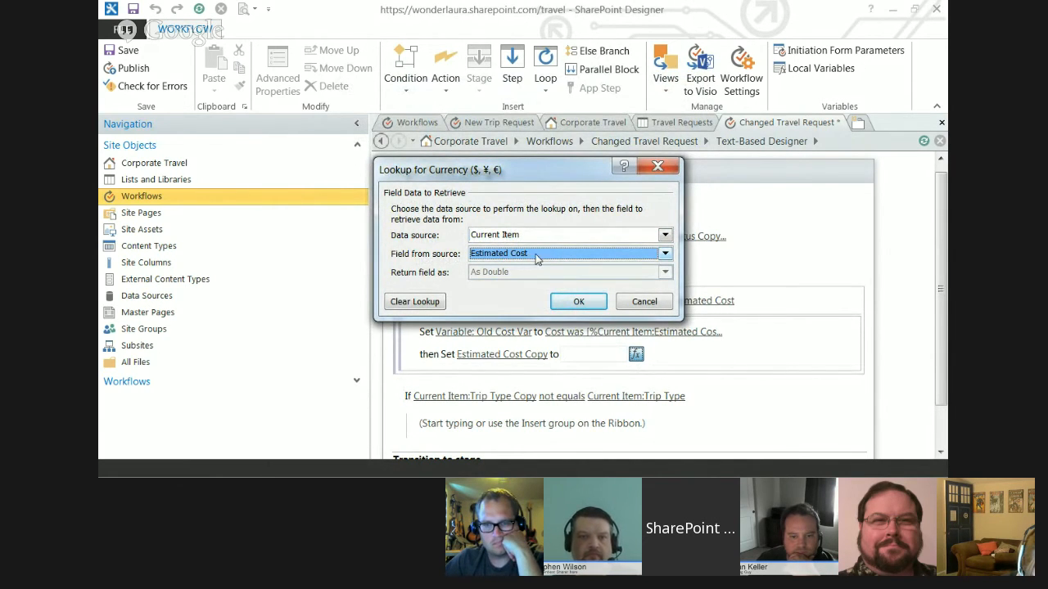
scroll(528, 255, up, 2)
click(564, 254)
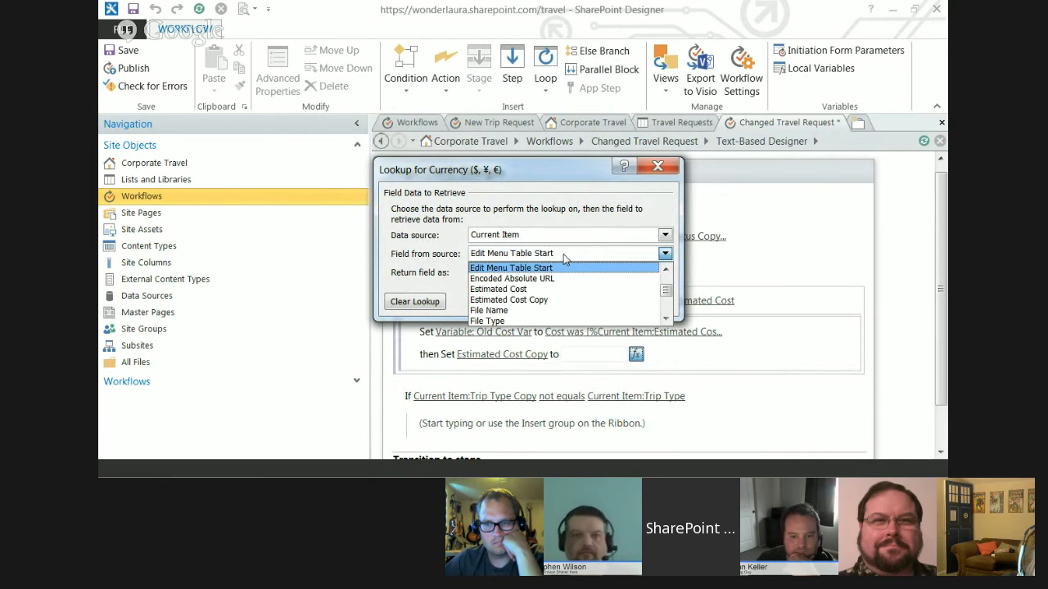
click(666, 270)
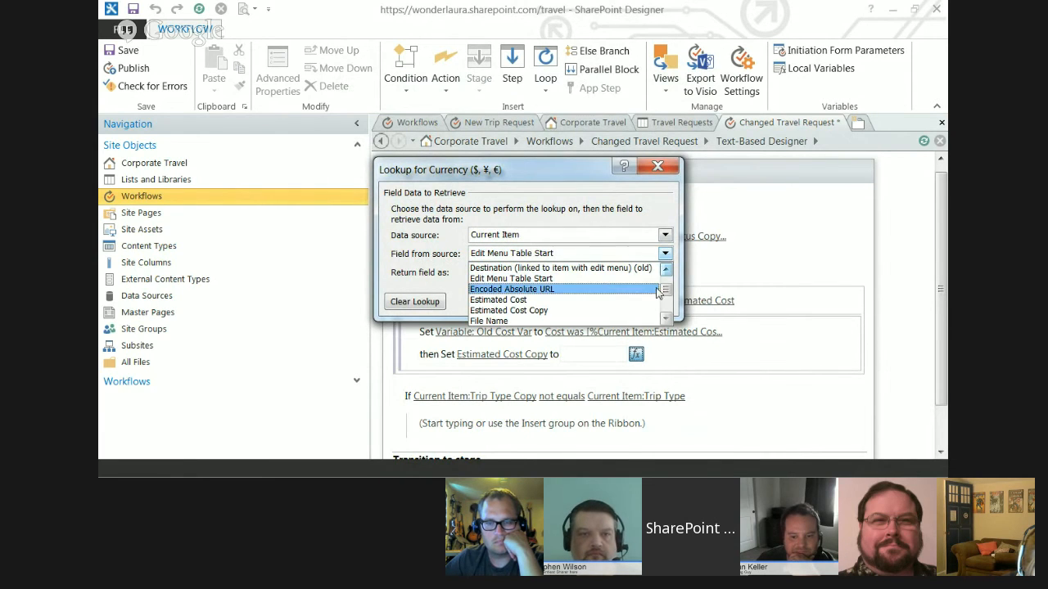
click(567, 300)
click(578, 300)
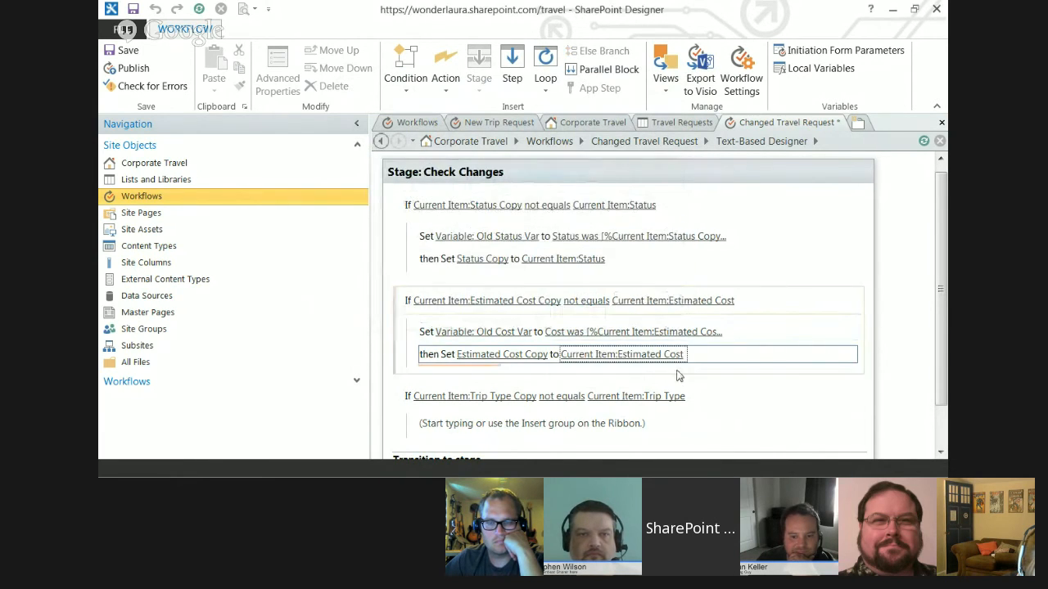
- Insert a Set Workflow Variable action in the empty block under the Trip Type condition
scroll(671, 375, down, 1)
click(470, 377)
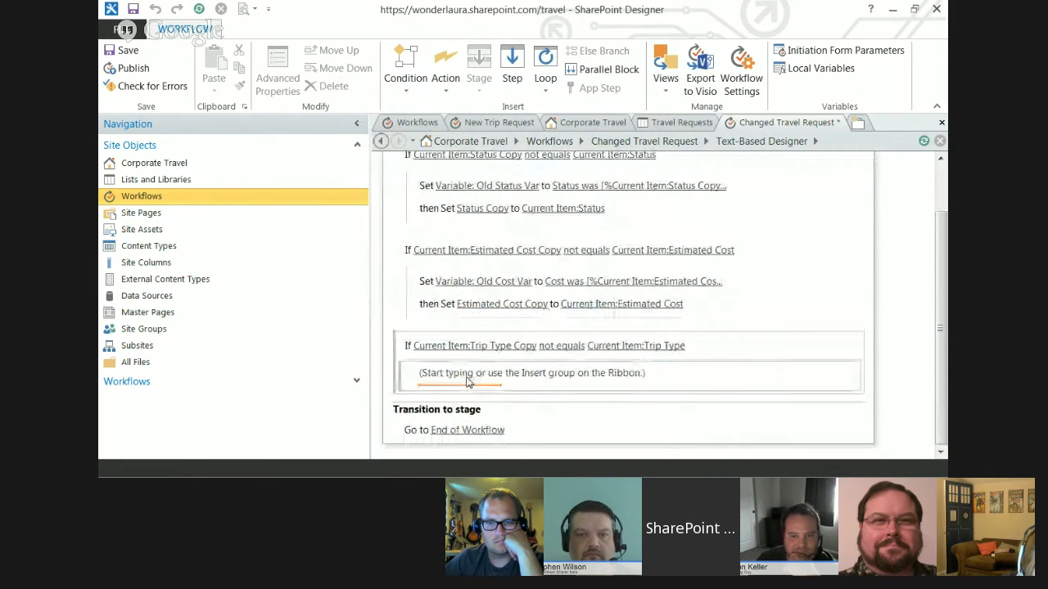
text(set w)
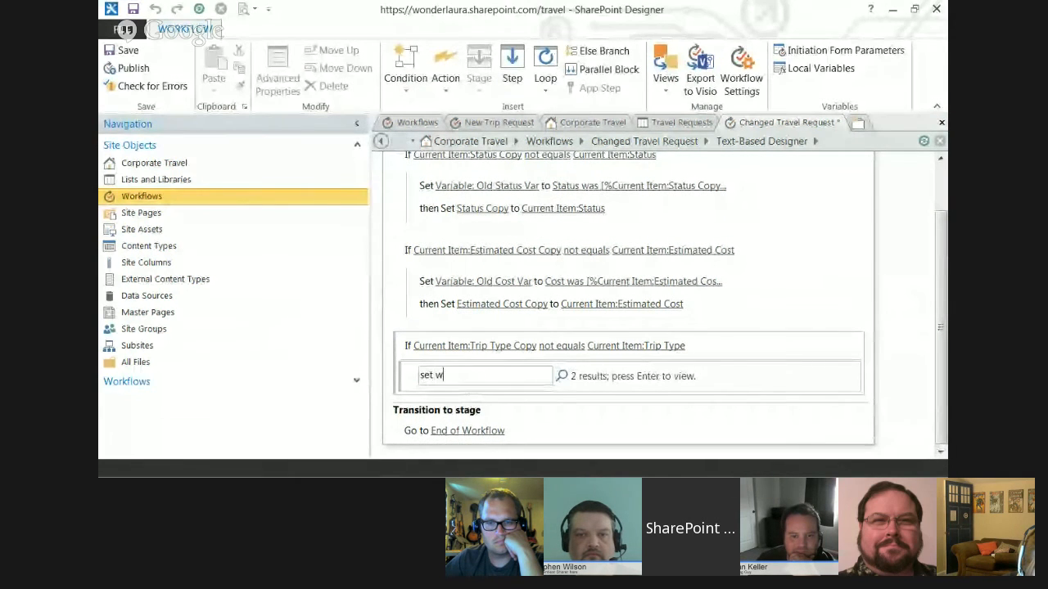
click(492, 413)
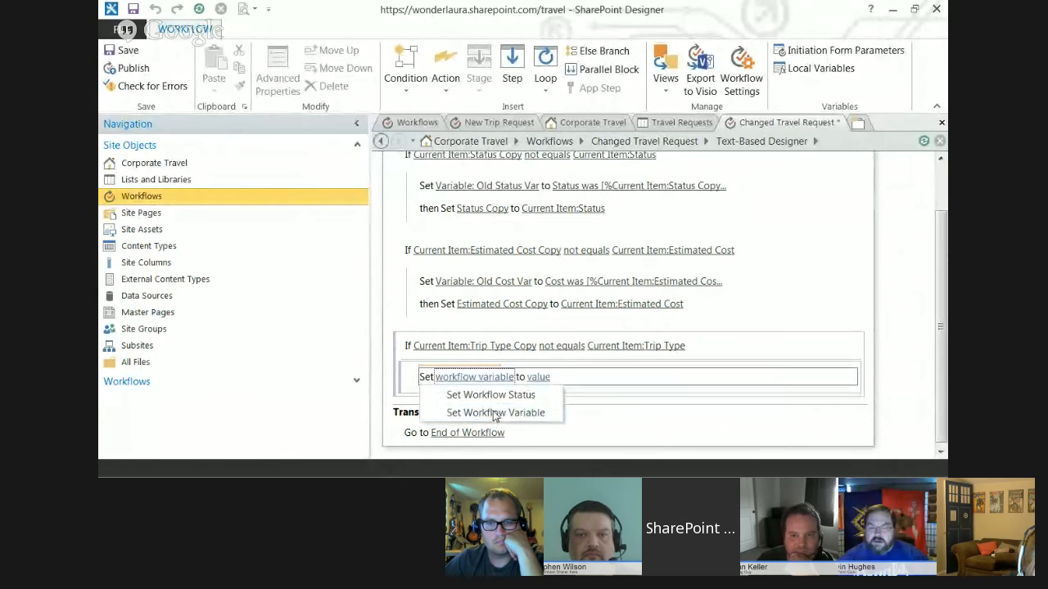
- Create a String variable named Old Trip Type Var as the target of the trip type block's Set Workflow Variable action
click(492, 378)
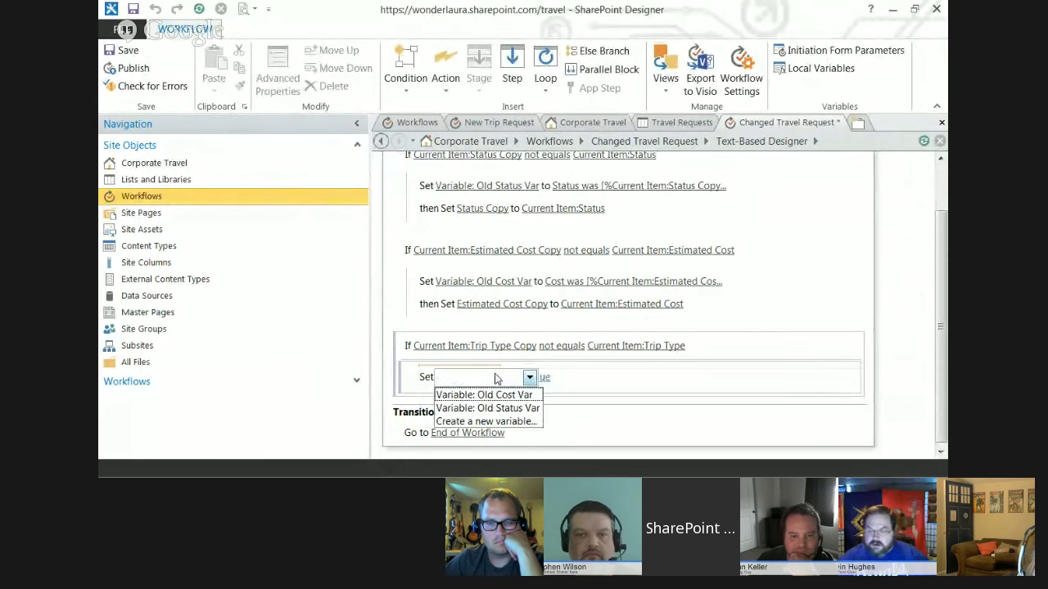
click(487, 421)
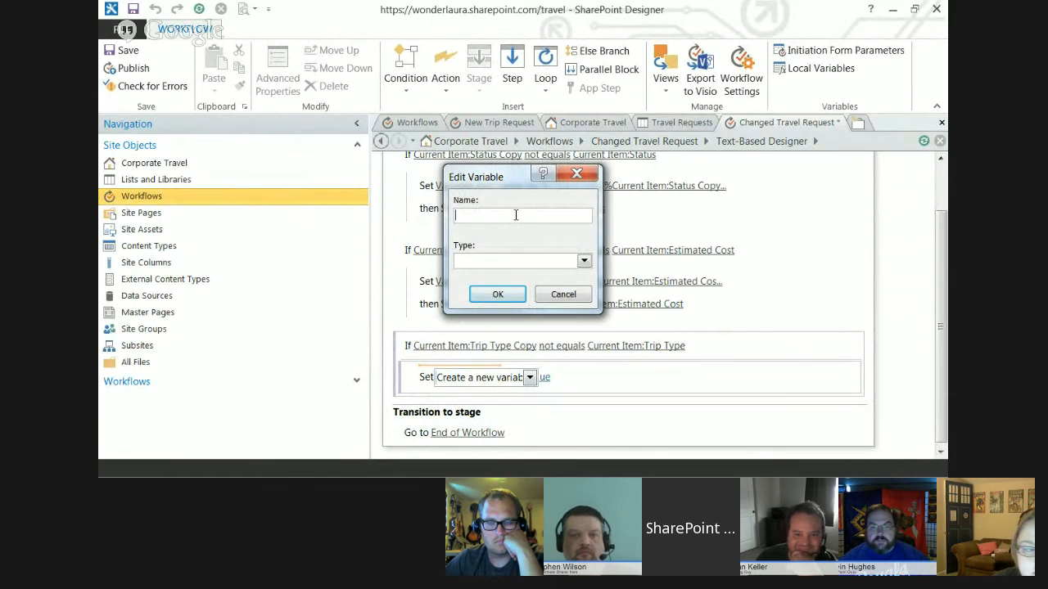
drag(496, 178, 800, 226)
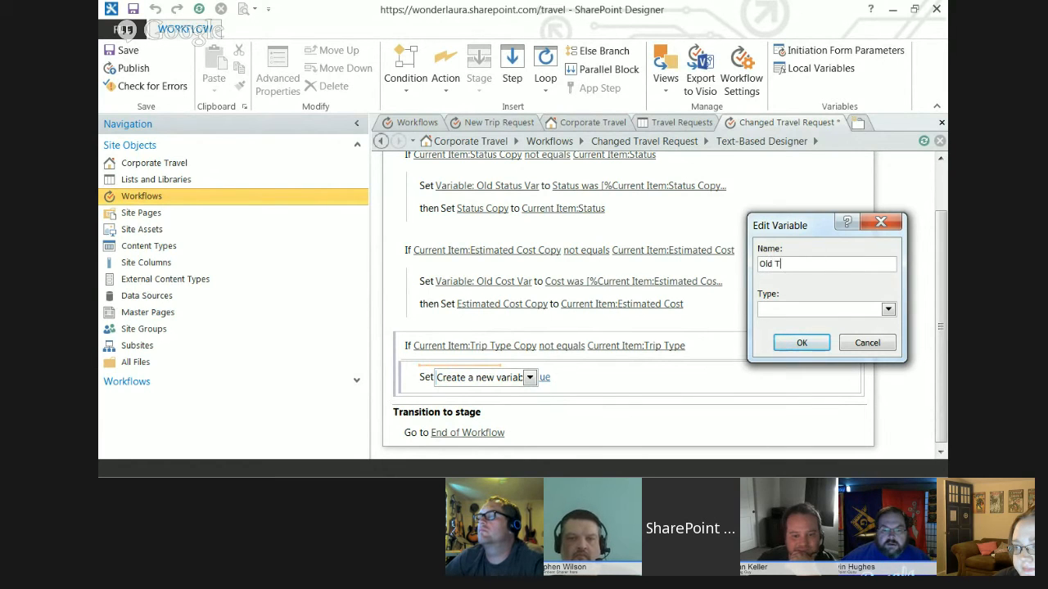
text(e Var)
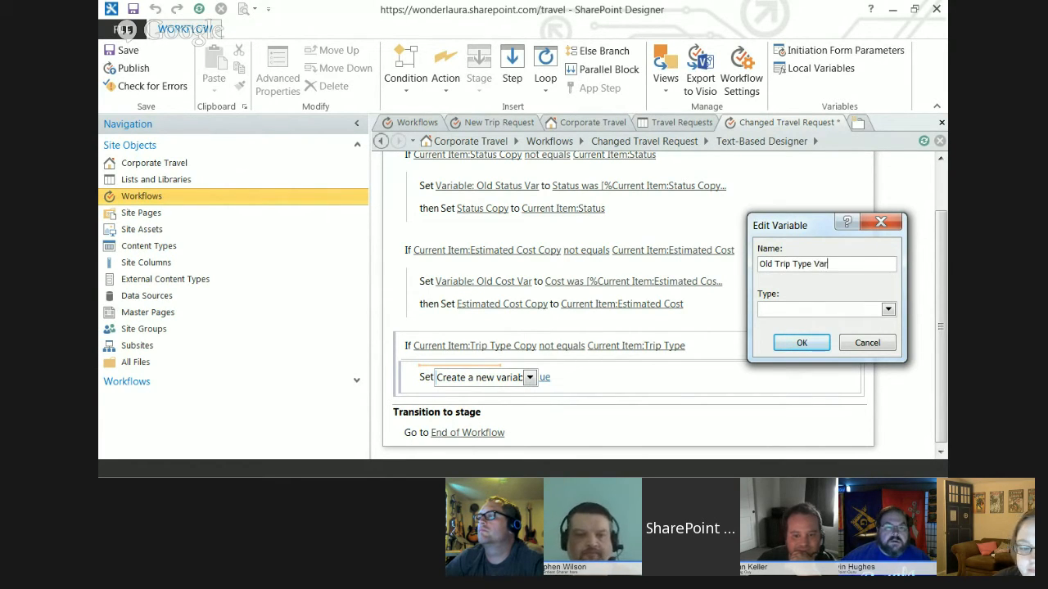
key(Tab)
key(Down)
key(Return)
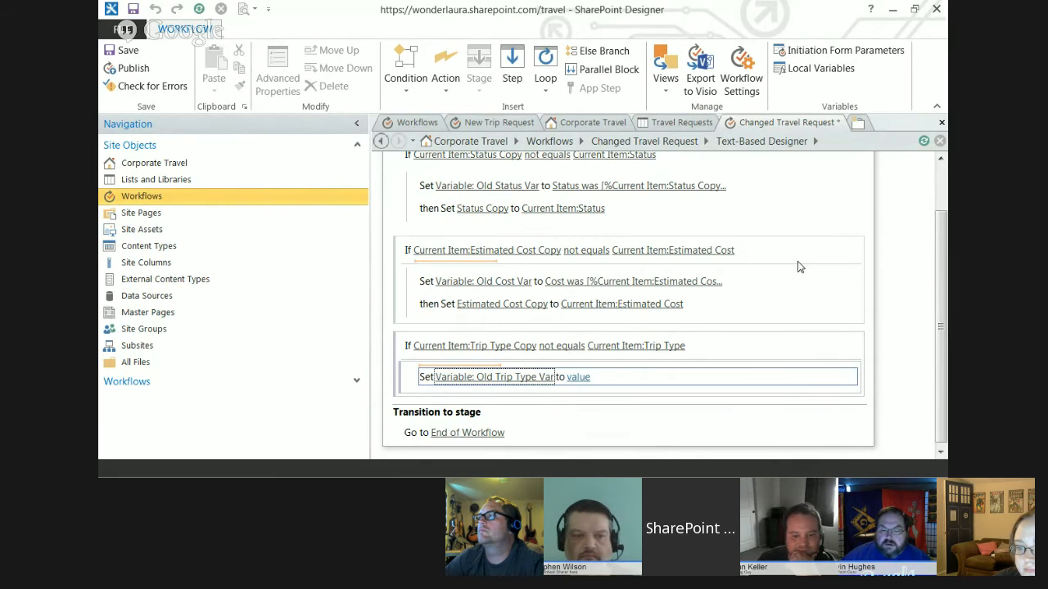
- Begin the Old Trip Type Var value with the string "Trip type was" followed by a lookup to Current Item:Trip Type Copy
click(578, 378)
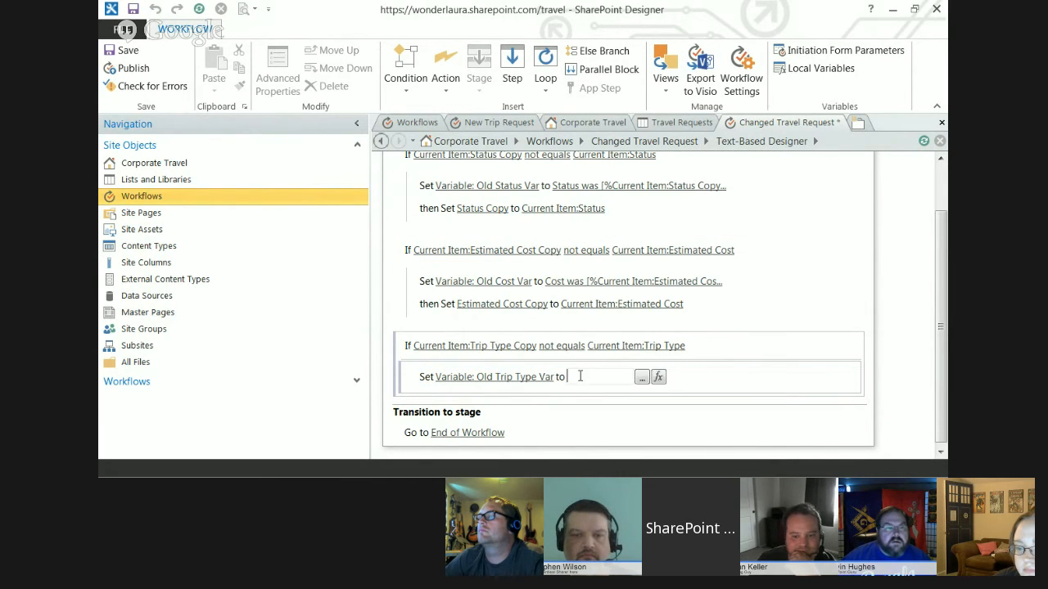
click(644, 378)
text(Trip type was)
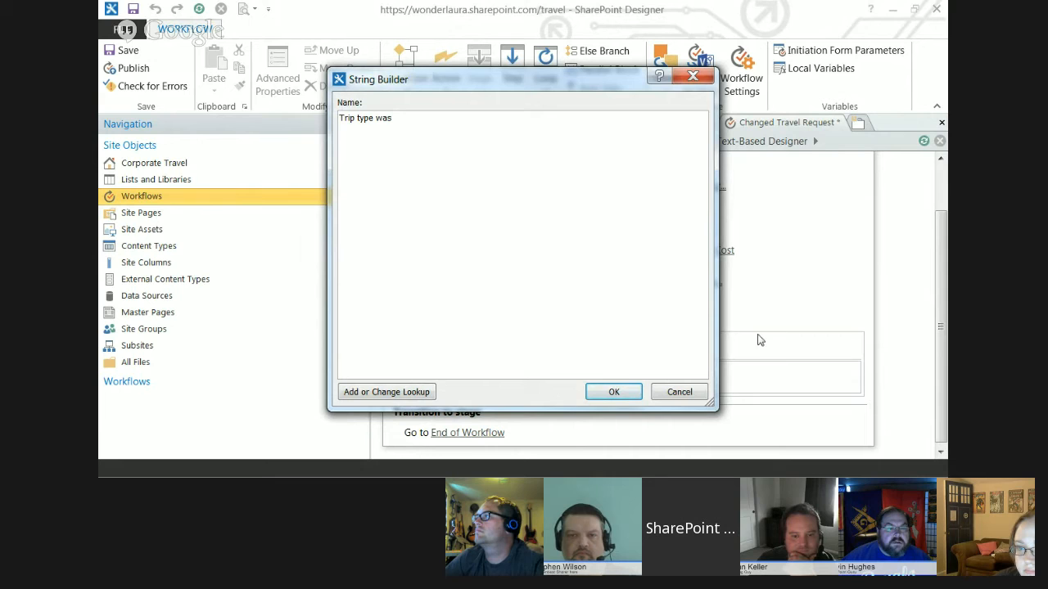
click(402, 392)
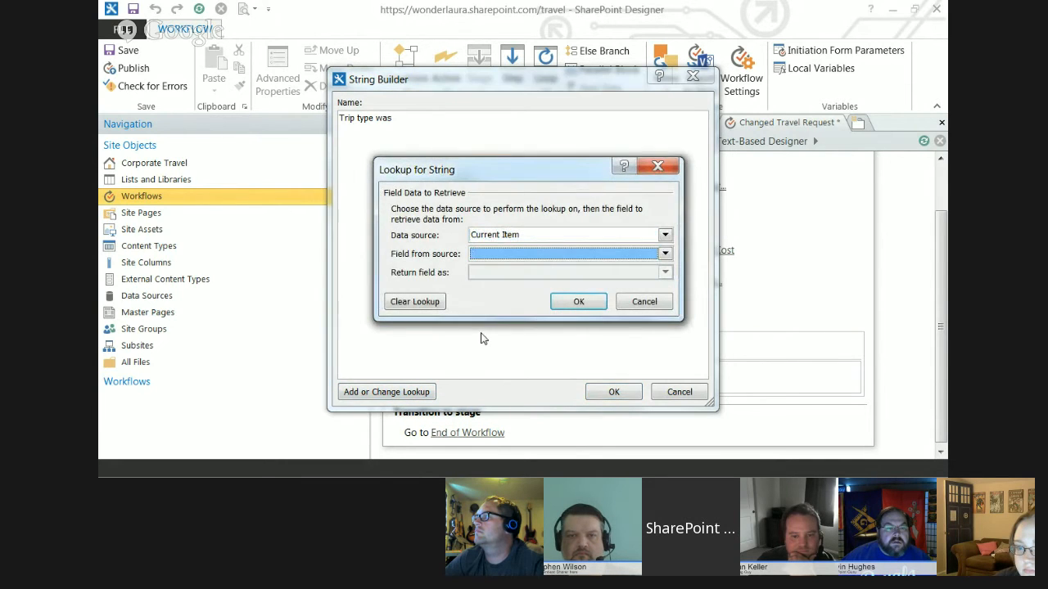
click(573, 254)
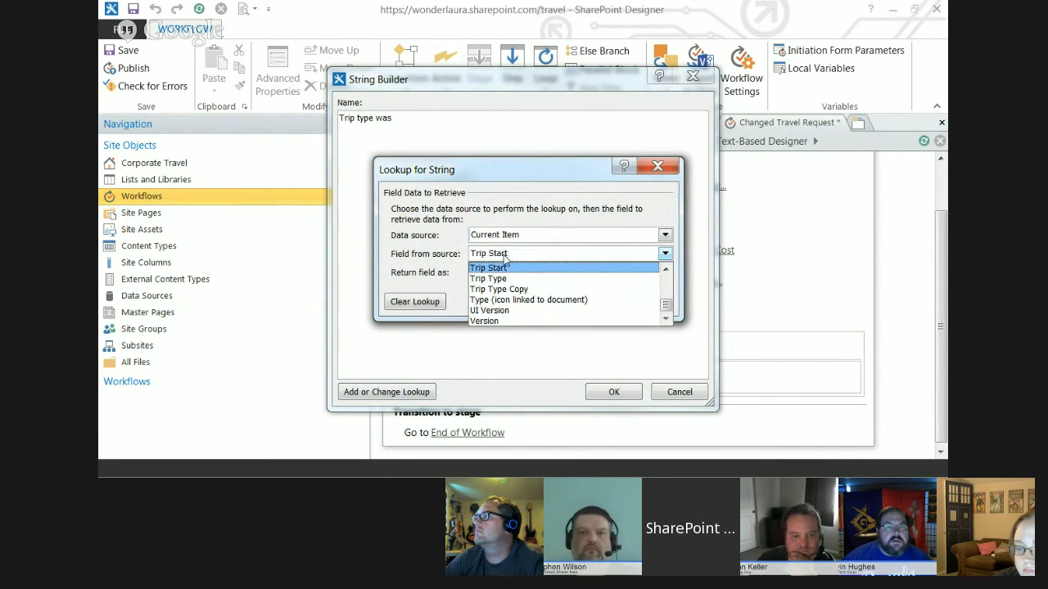
click(557, 290)
click(576, 301)
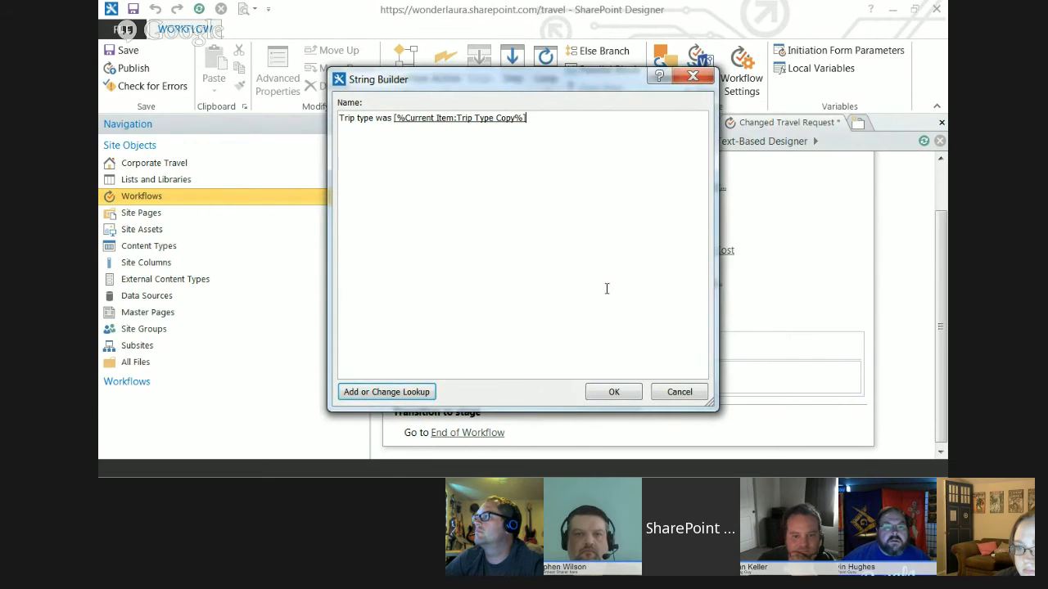
- Append "and is now" and a lookup to Current Item:Trip Type to the trip type string
text(and is now)
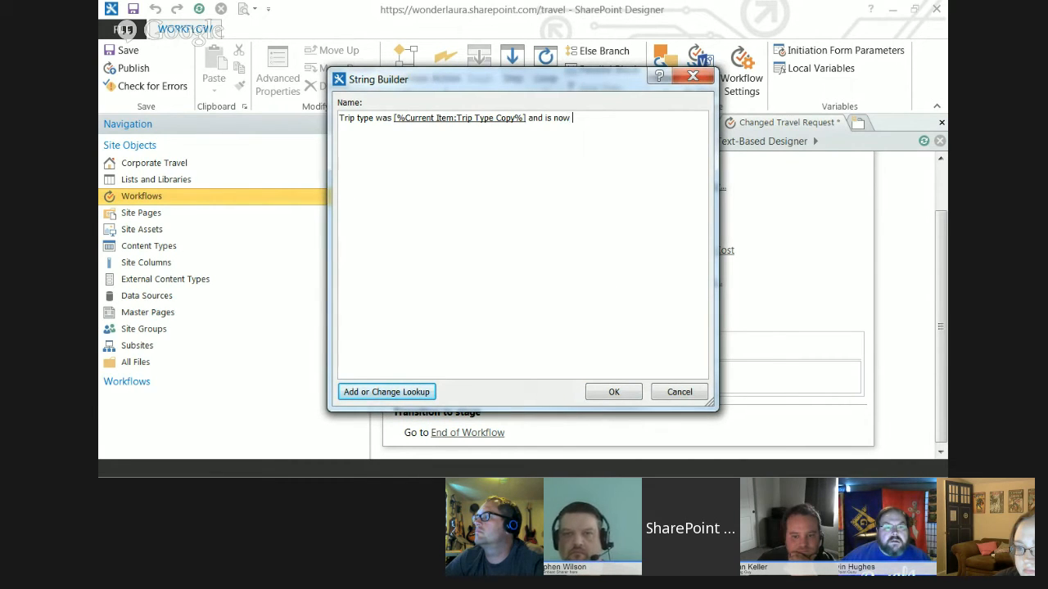
click(412, 392)
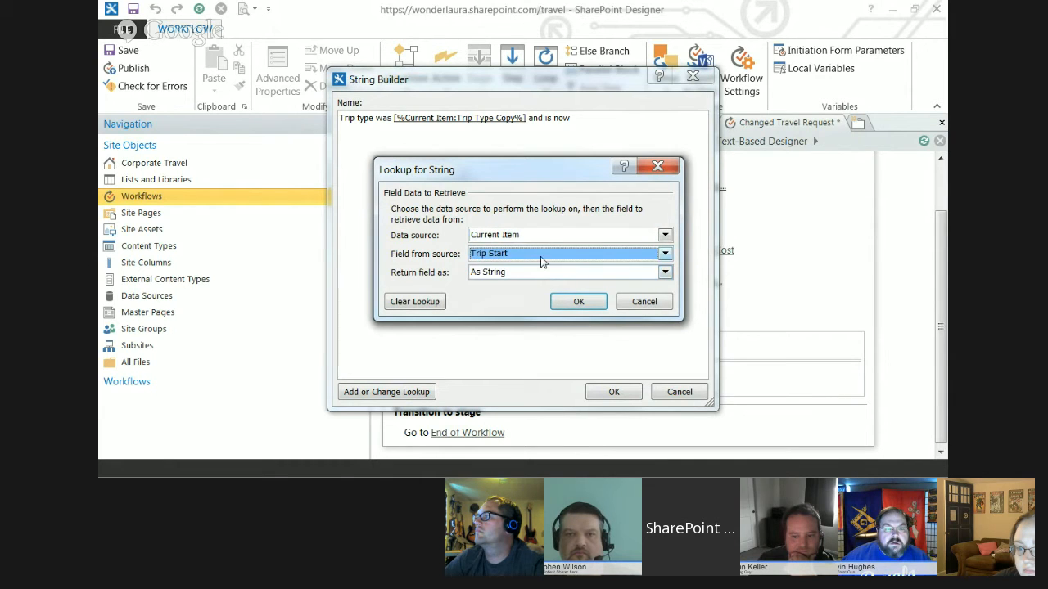
click(548, 255)
click(521, 279)
click(574, 301)
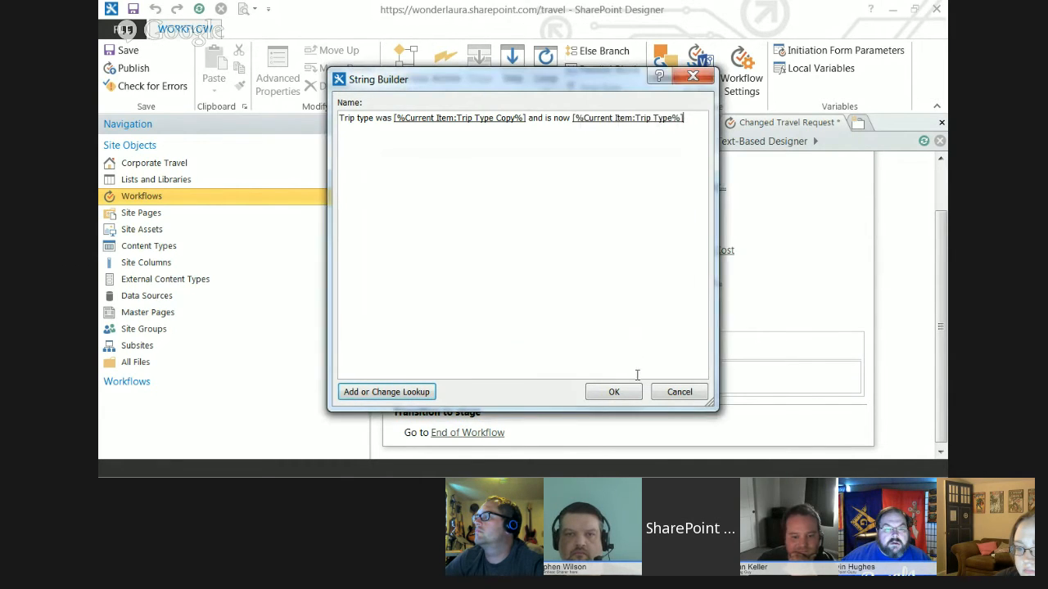
- End the Old Trip Type Var string with a period and add a Set Field in Current Item action below it
text(.)
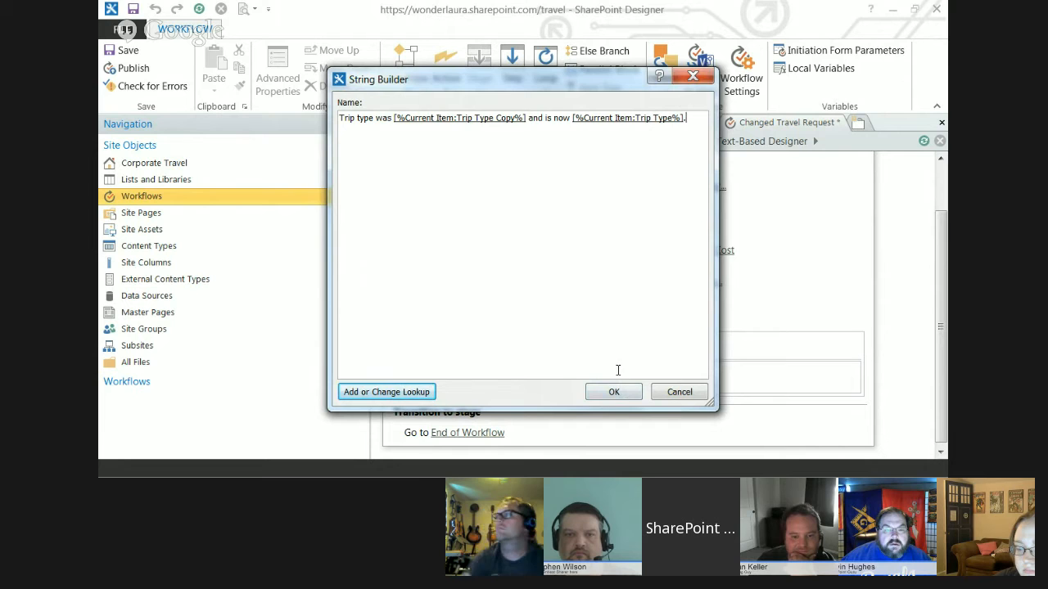
click(616, 393)
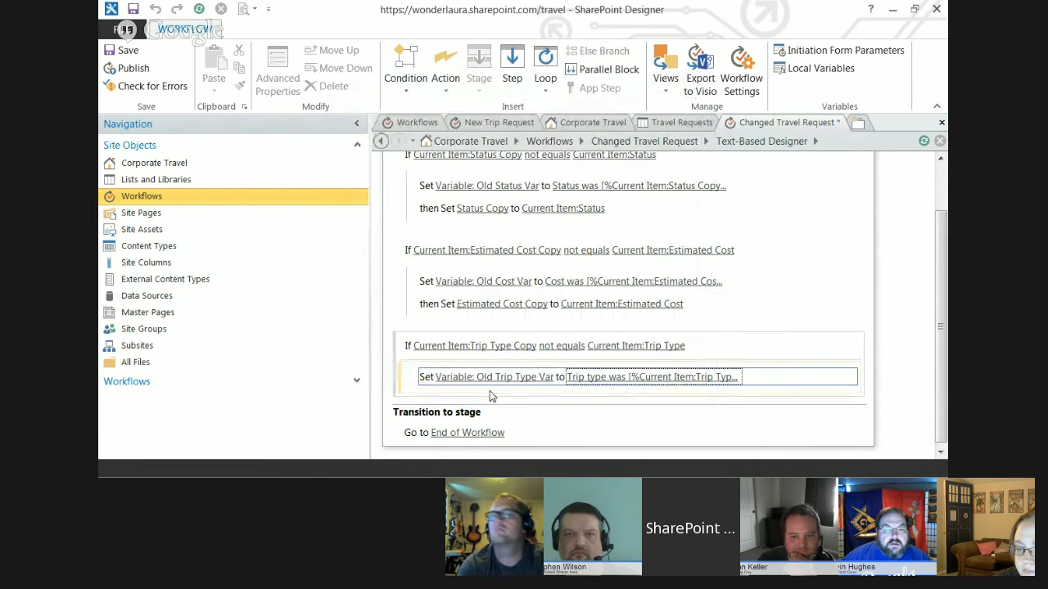
click(488, 393)
text(set f)
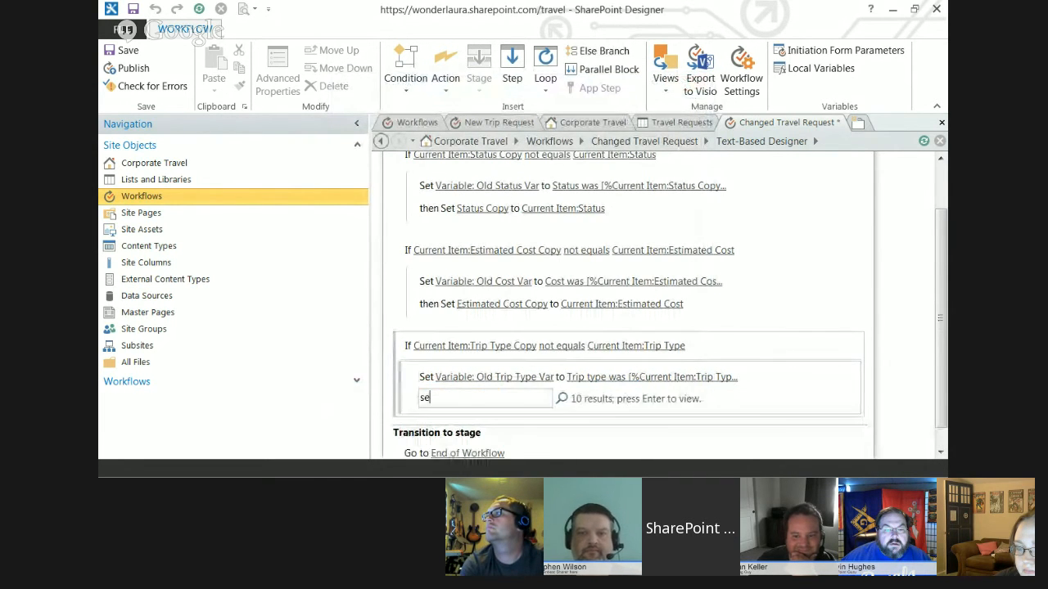
key(Return)
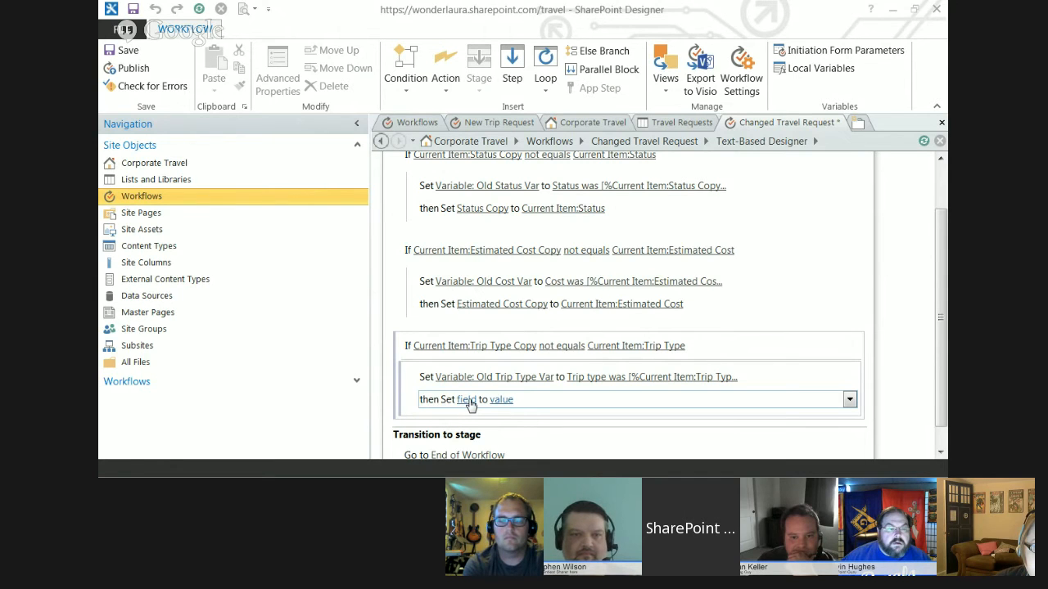
click(468, 402)
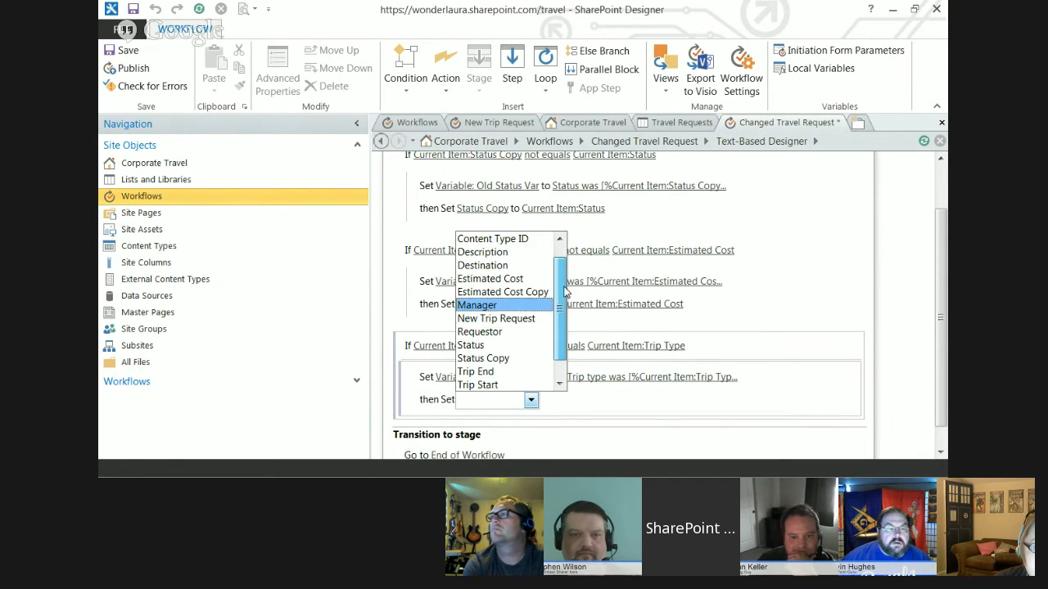
drag(563, 291, 567, 315)
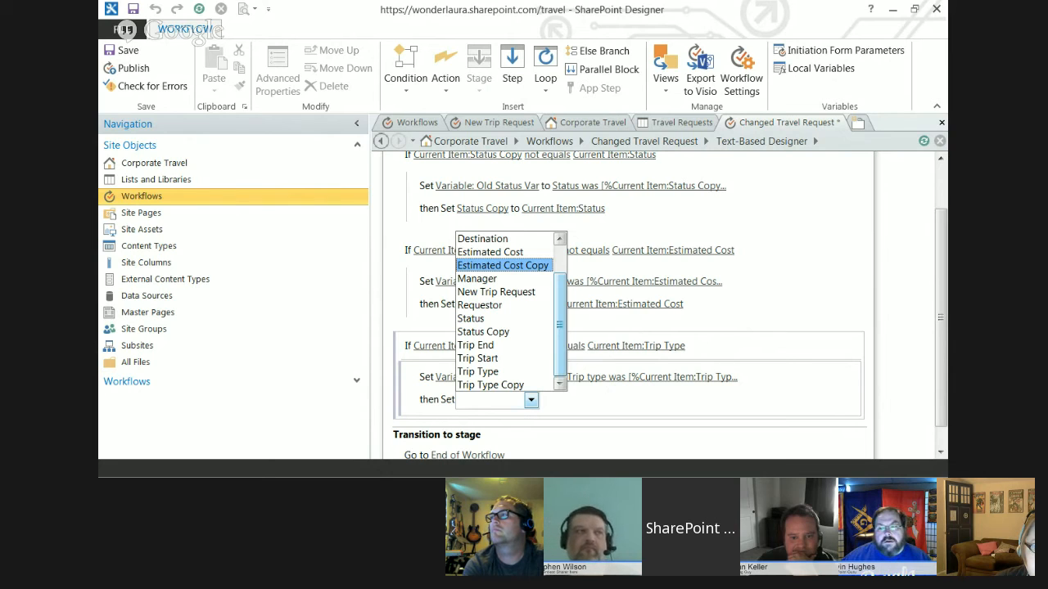
key(Escape)
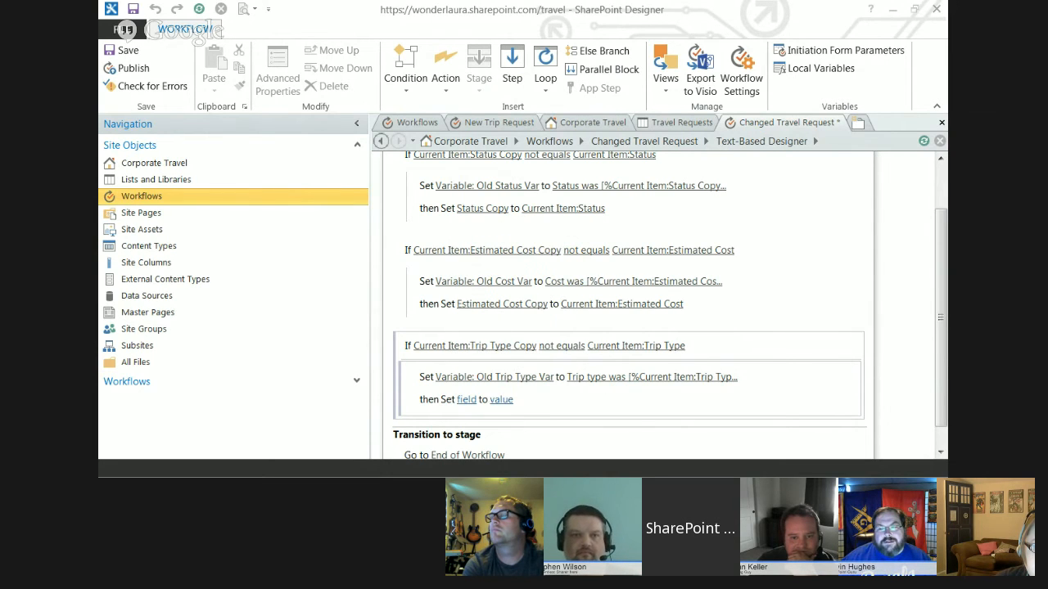
- Configure the new set field action to set Trip Type Copy to Current Item:Trip Type
click(465, 401)
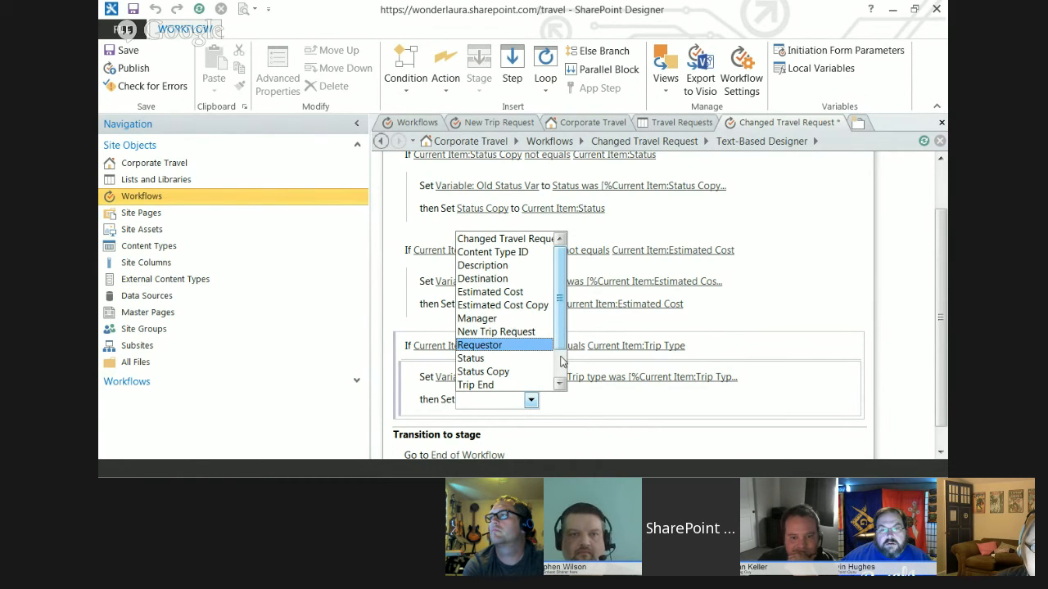
scroll(561, 358, down, 1)
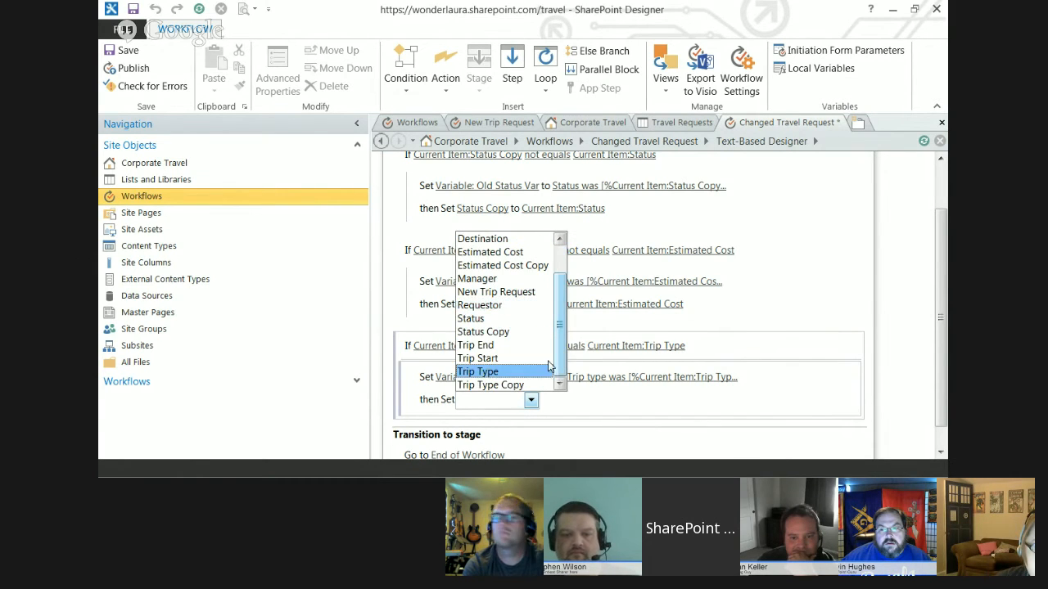
click(523, 386)
click(547, 400)
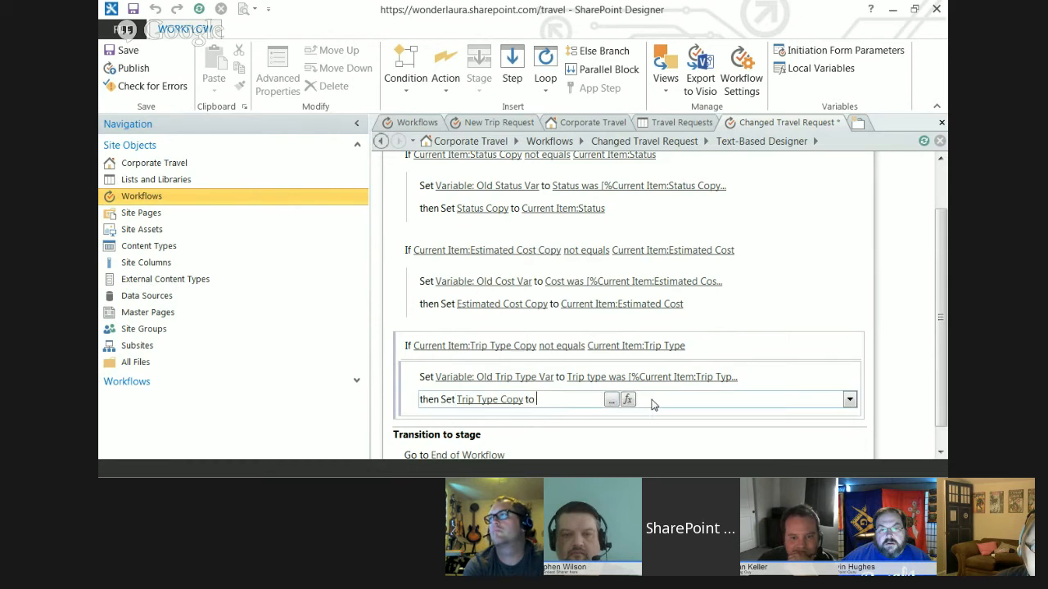
click(628, 400)
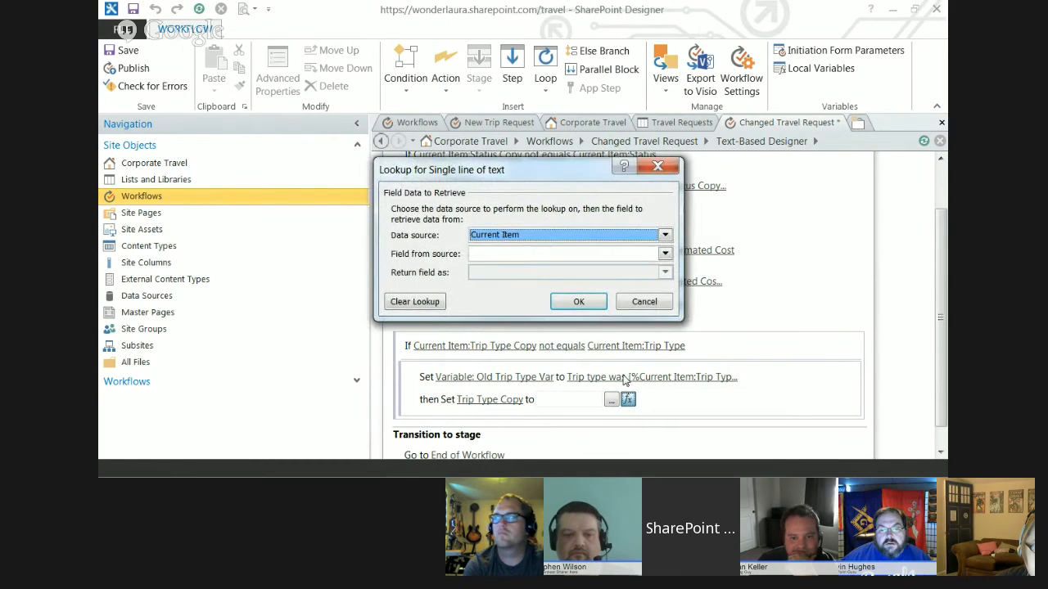
click(512, 257)
click(516, 275)
click(572, 303)
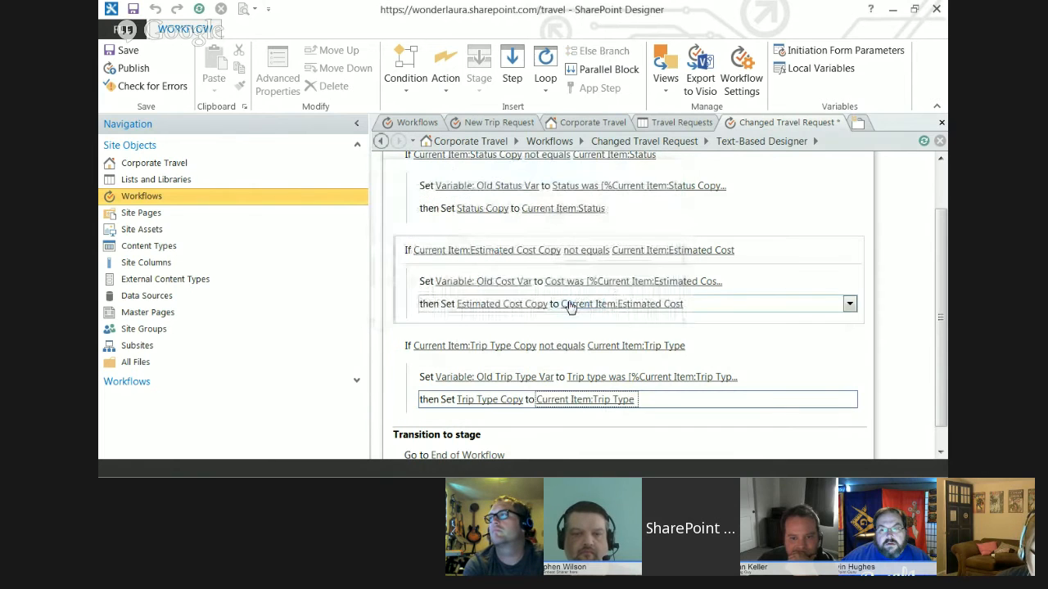
key(alt+Tab)
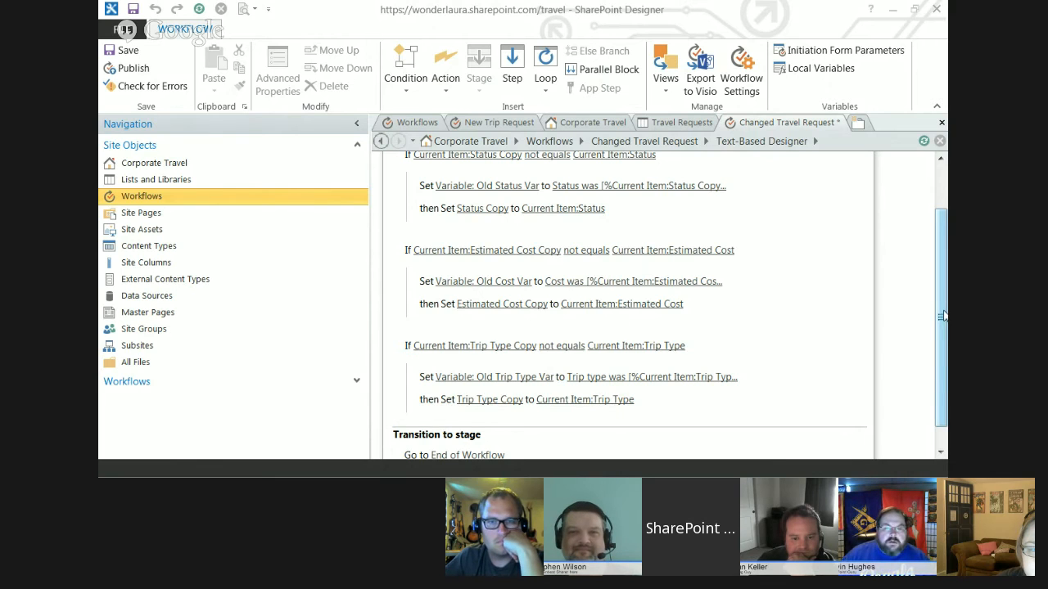
drag(941, 316, 941, 352)
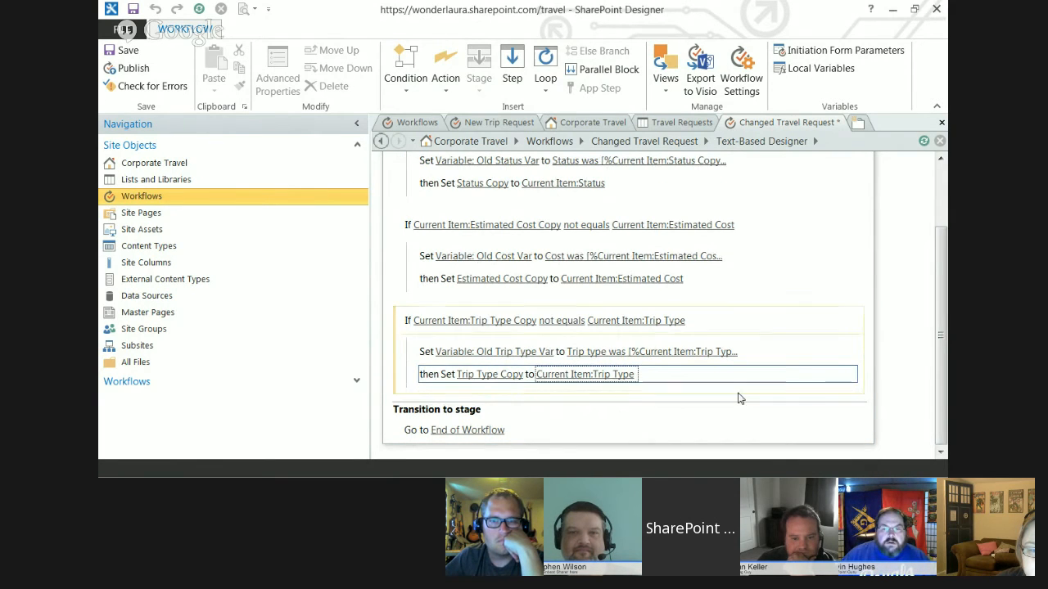
scroll(942, 404, up, 3)
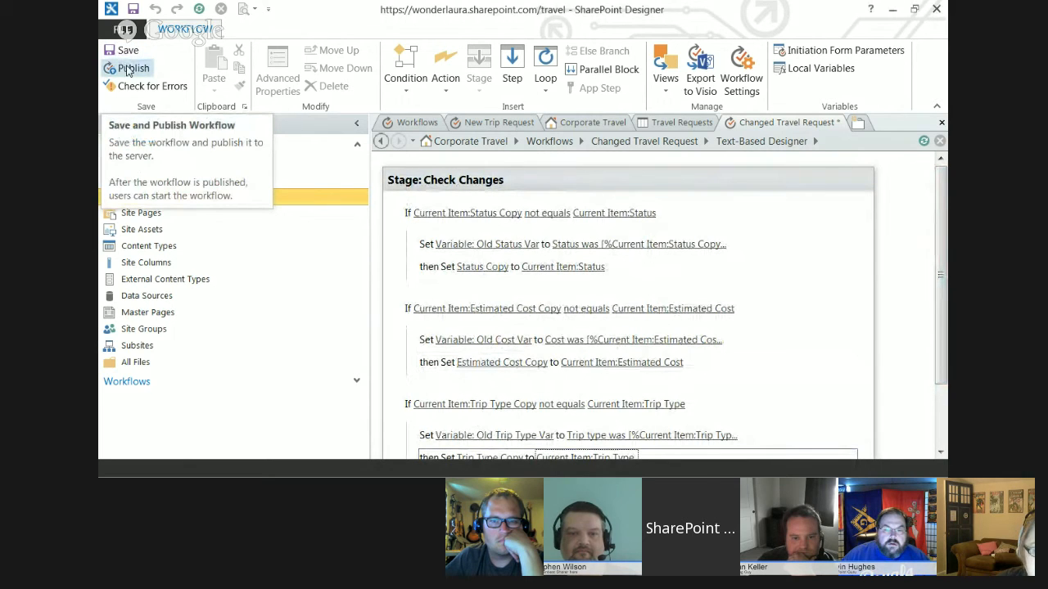
- Insert a new stage below the Check Changes stage and name it Email Sent
scroll(942, 295, down, 3)
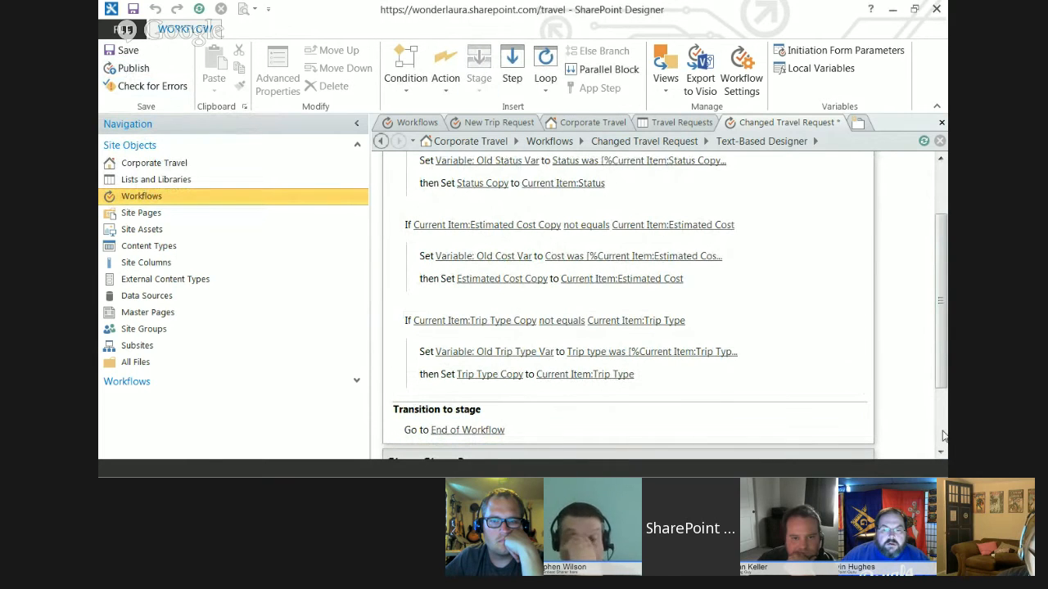
click(482, 66)
click(460, 366)
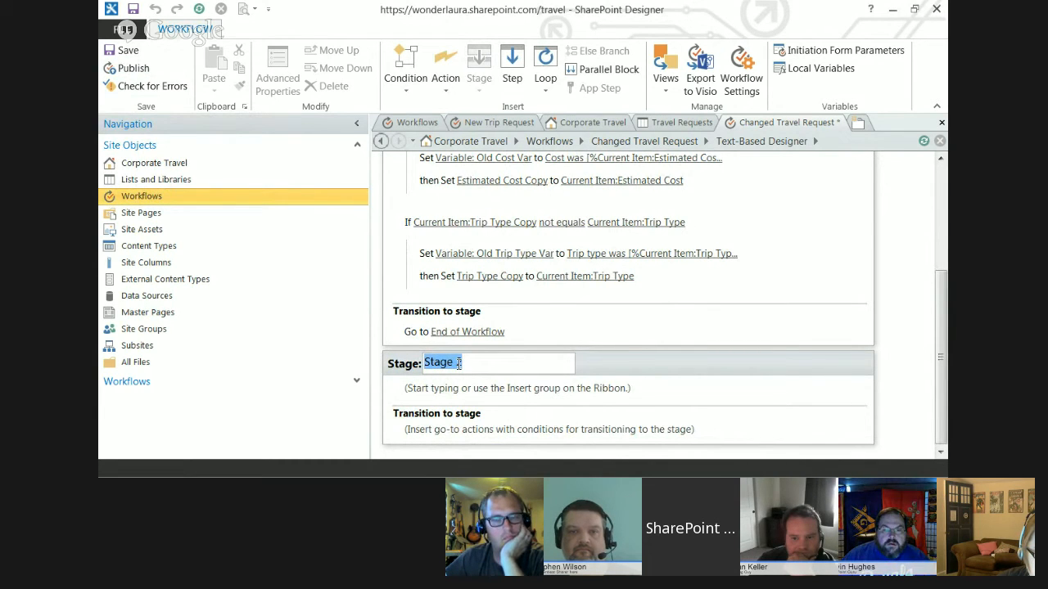
text(Not)
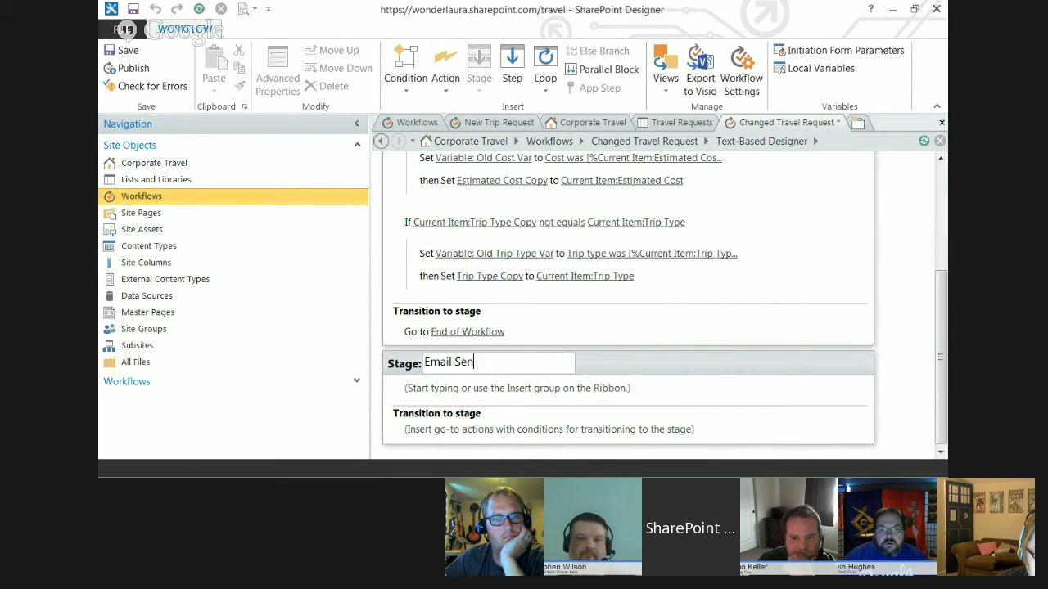
key(Return)
- Change the Check Changes stage's transition to go to the Email Sent stage
click(479, 332)
click(519, 332)
click(471, 362)
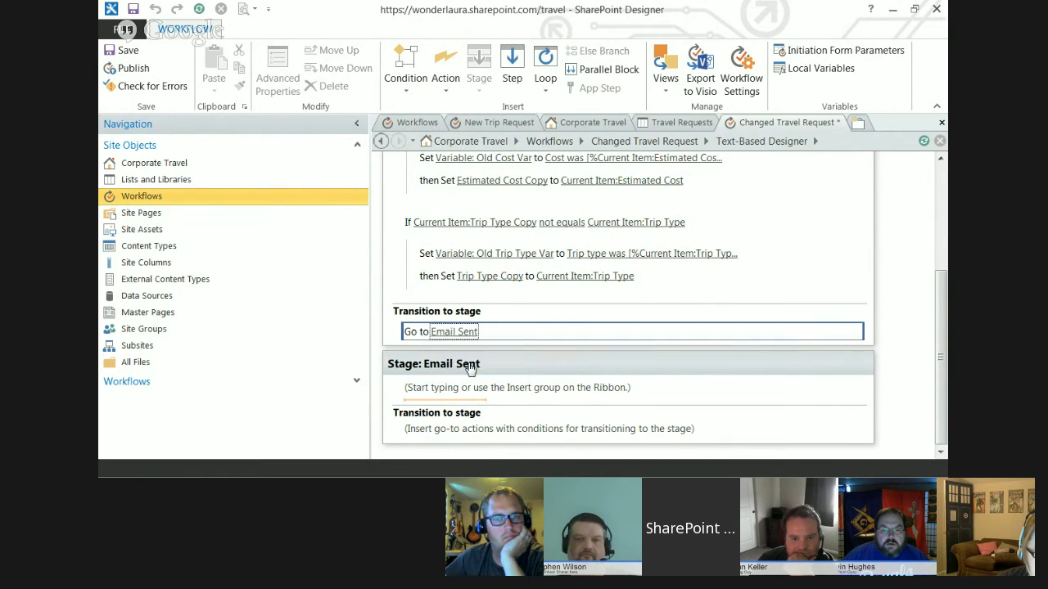
- Add a go-to action to the Email Sent stage's transition that leads to End of Workflow
click(442, 429)
text(go)
key(Return)
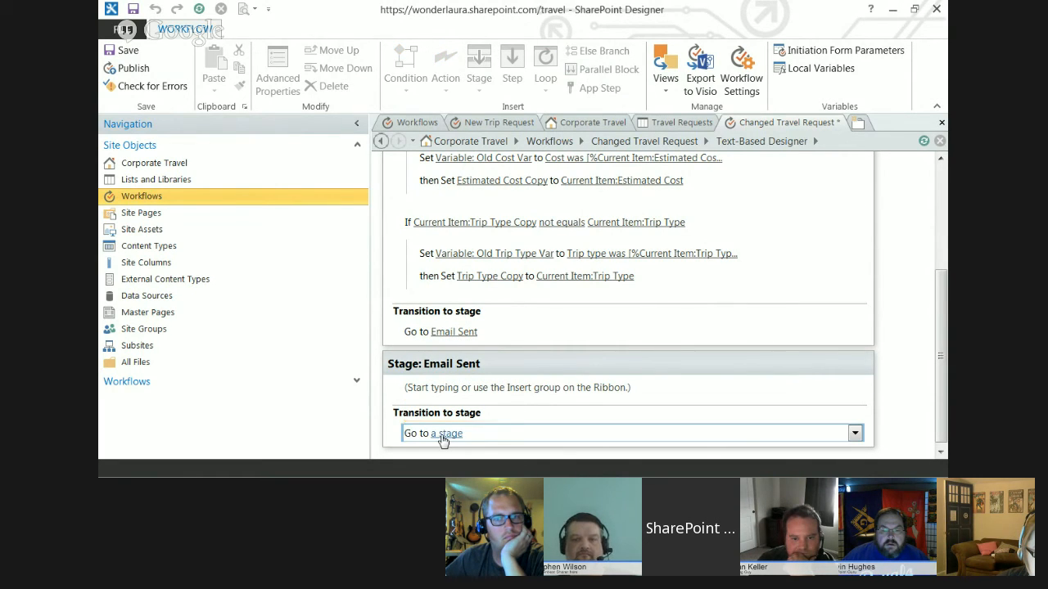
click(441, 435)
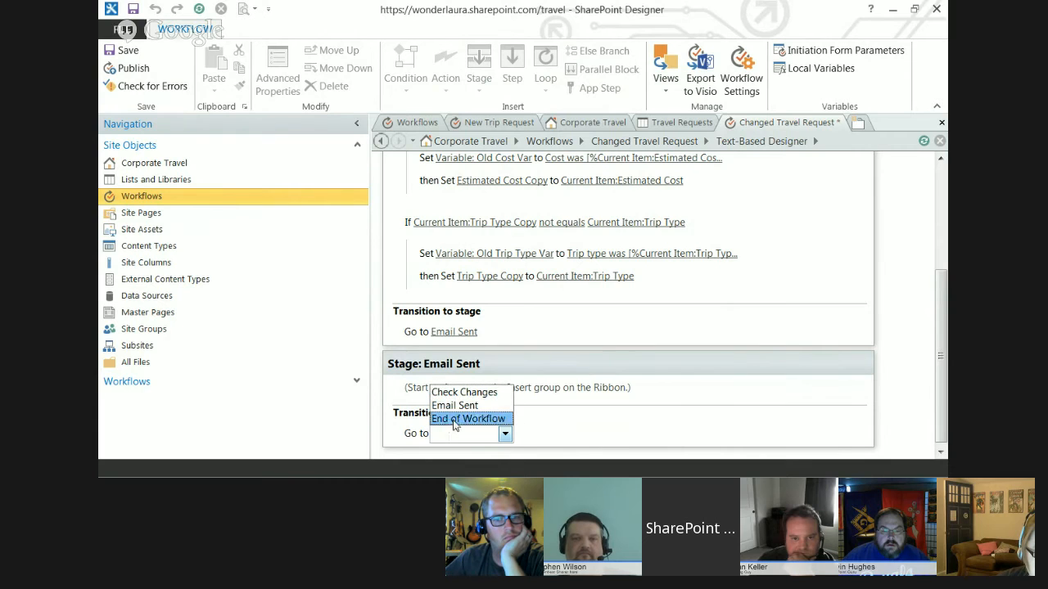
click(463, 419)
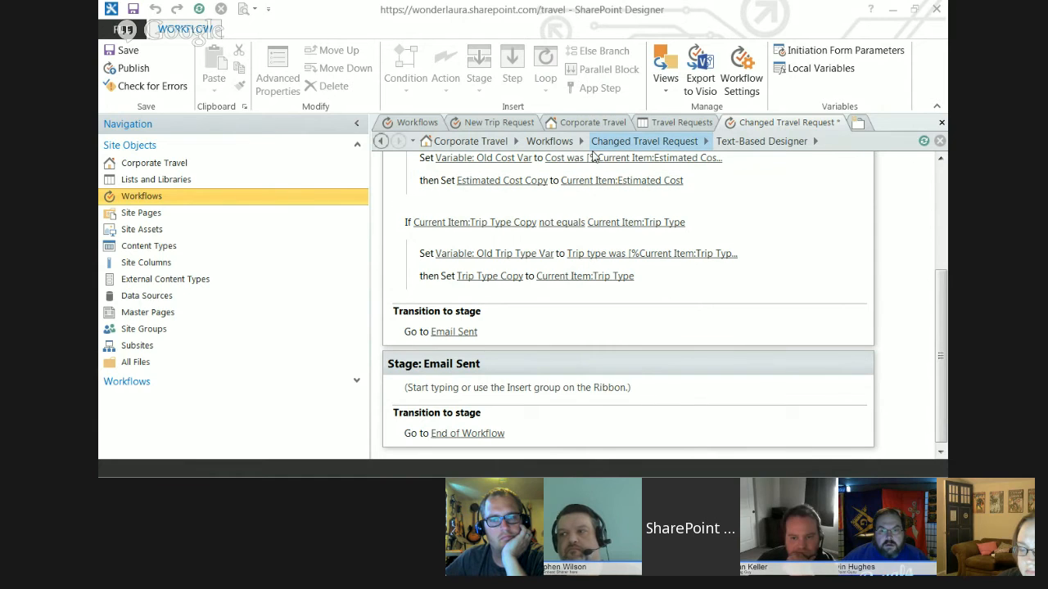
- Insert a Send an Email action in the Email Sent stage and open its message definition
click(450, 396)
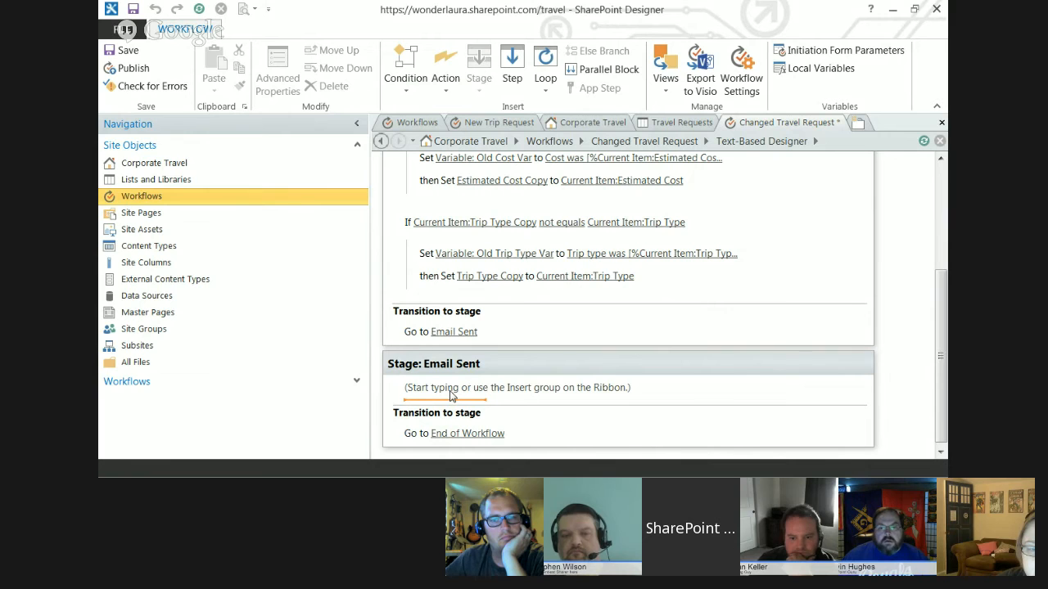
text(send)
key(Return)
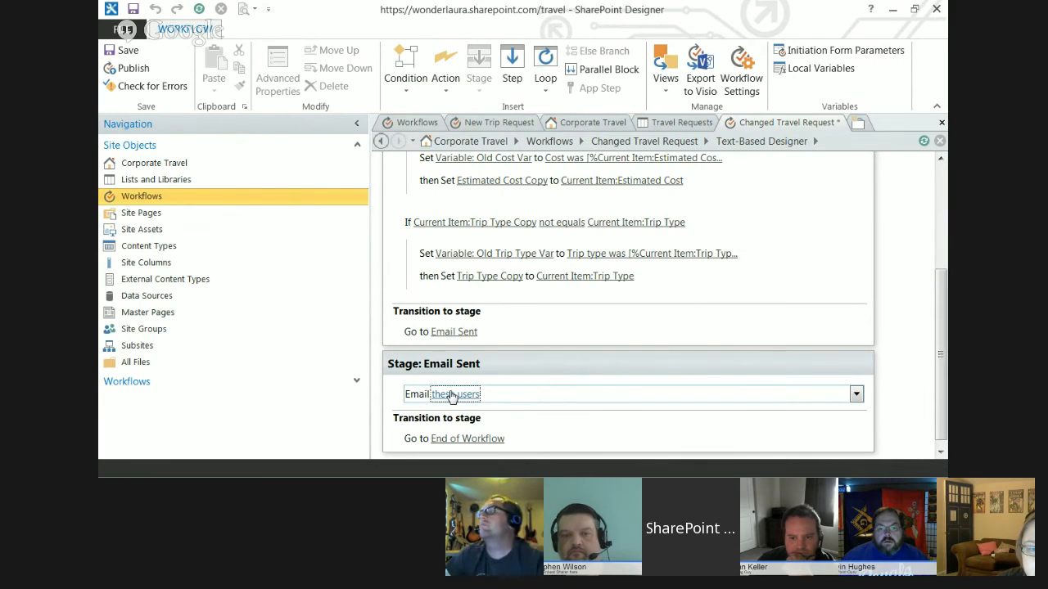
click(451, 394)
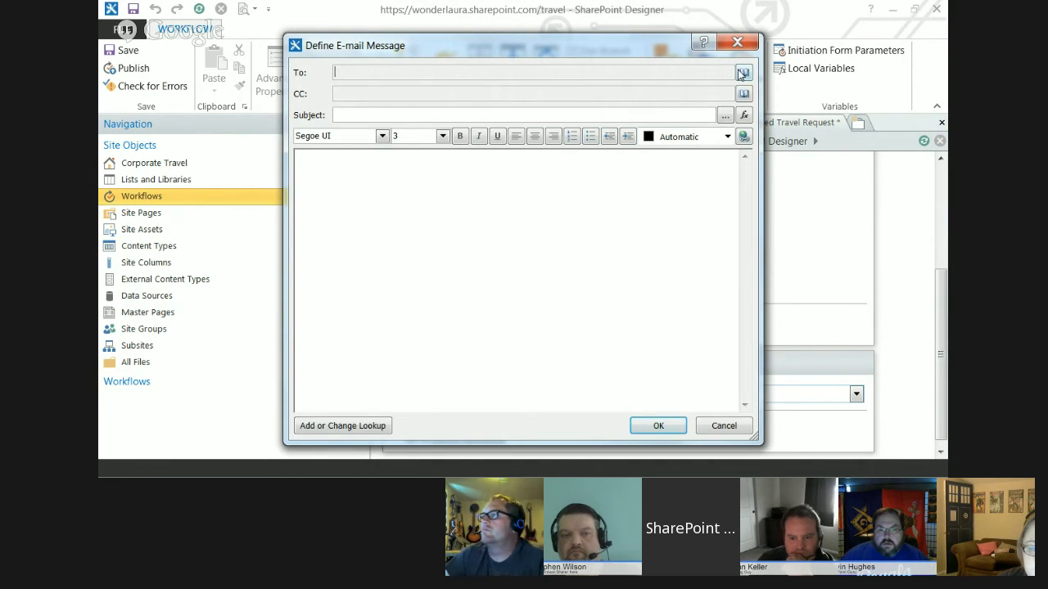
- Set the email's recipients to the user who created the current item and a workflow lookup to Current Item:Manager
click(743, 74)
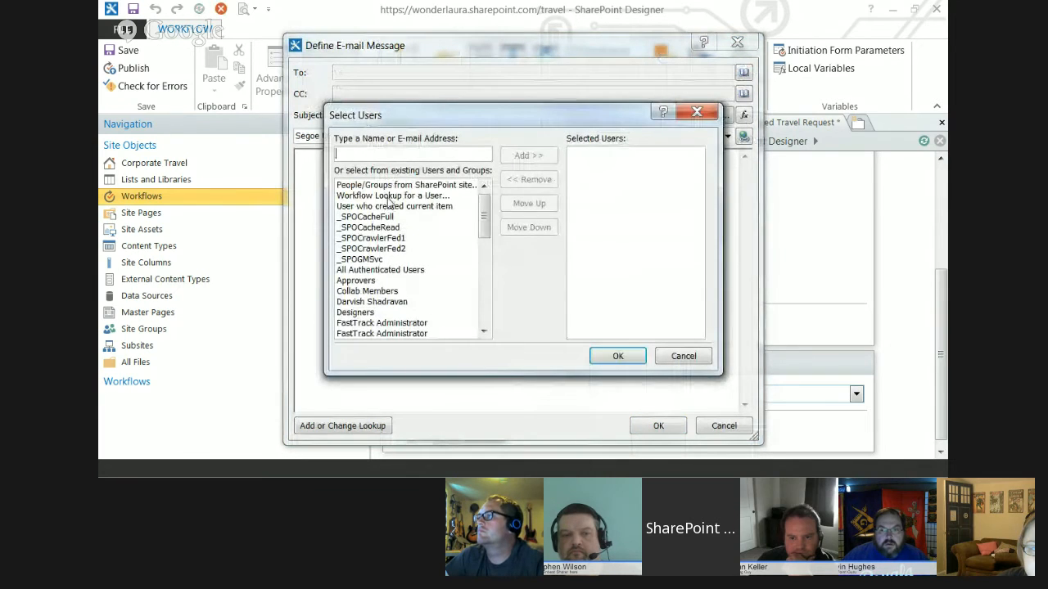
double_click(393, 207)
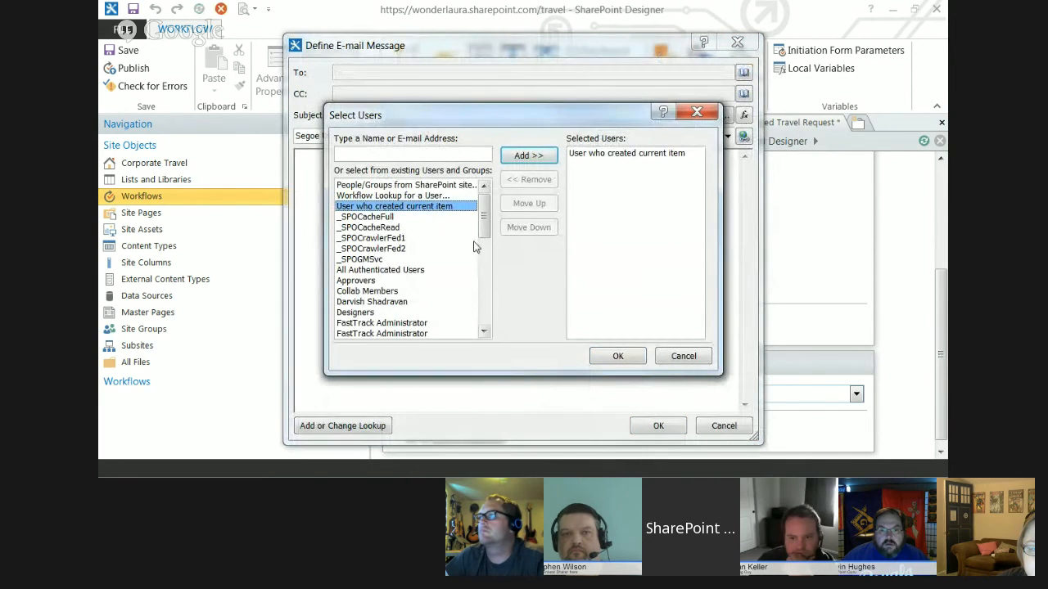
click(420, 196)
double_click(420, 197)
click(539, 257)
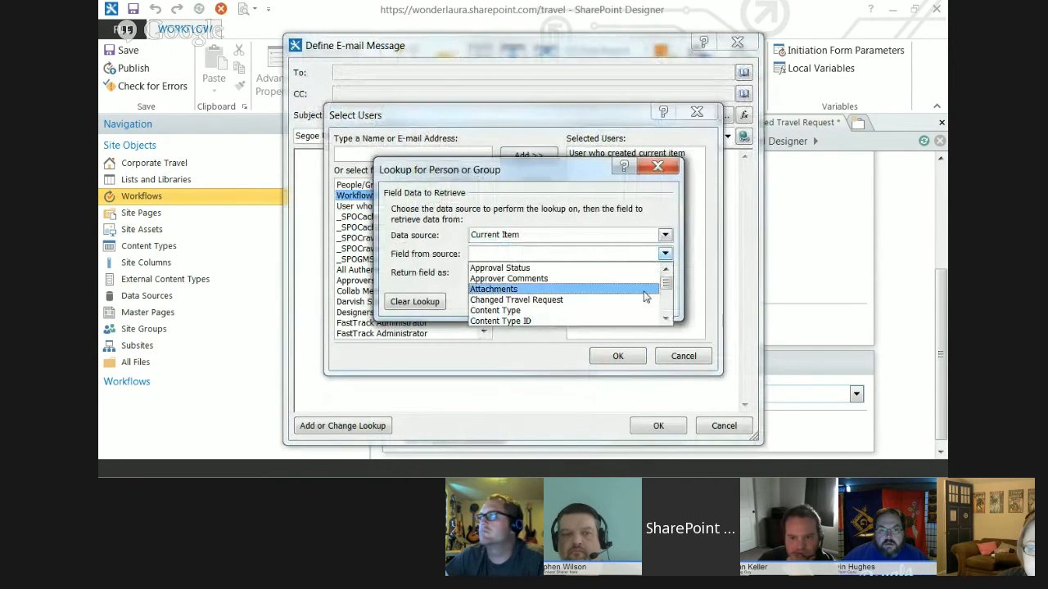
click(670, 307)
click(670, 307)
click(670, 307)
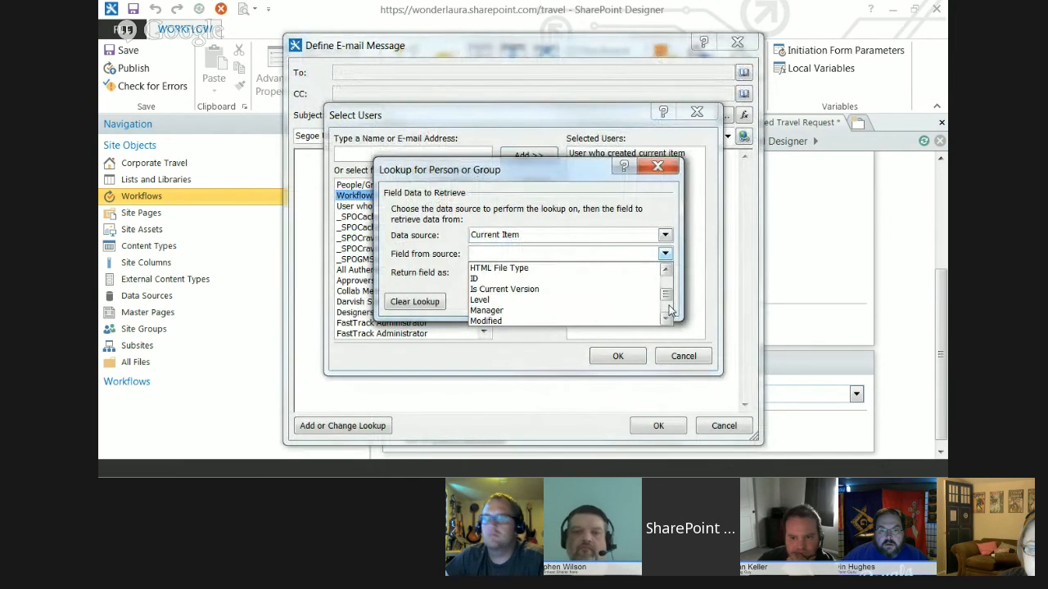
click(595, 310)
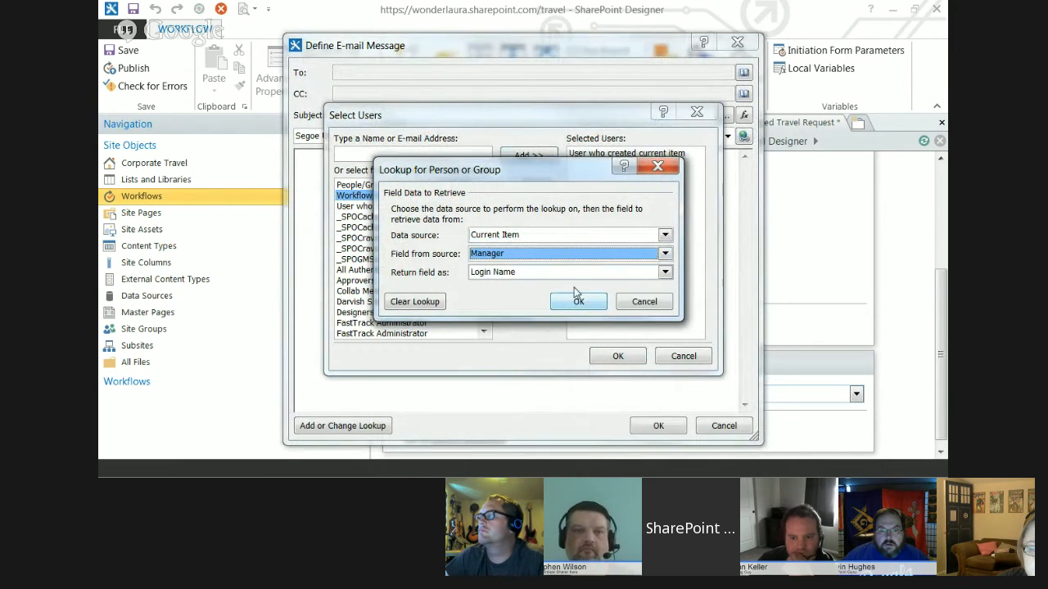
click(579, 301)
click(614, 356)
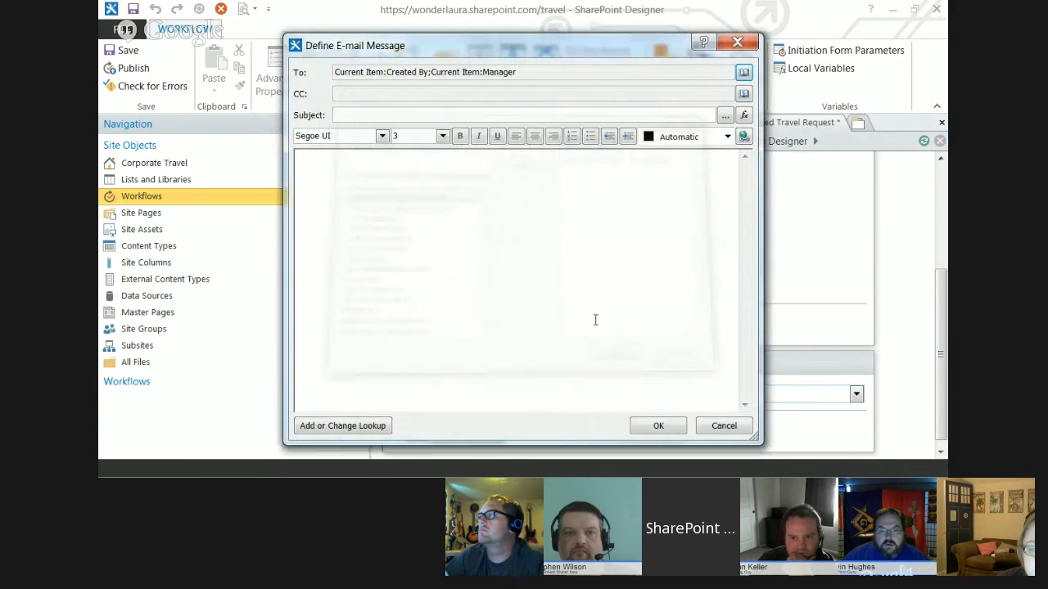
- Build the email subject from "Field change in trip for" followed by a Current Item:Requestor lookup returned as Display Name
click(726, 116)
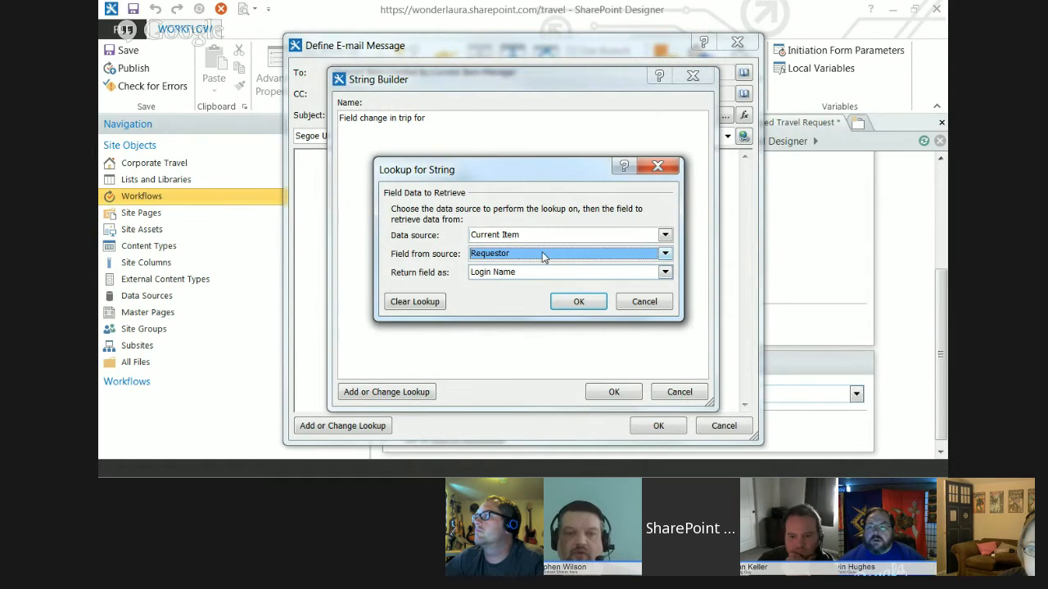
click(545, 256)
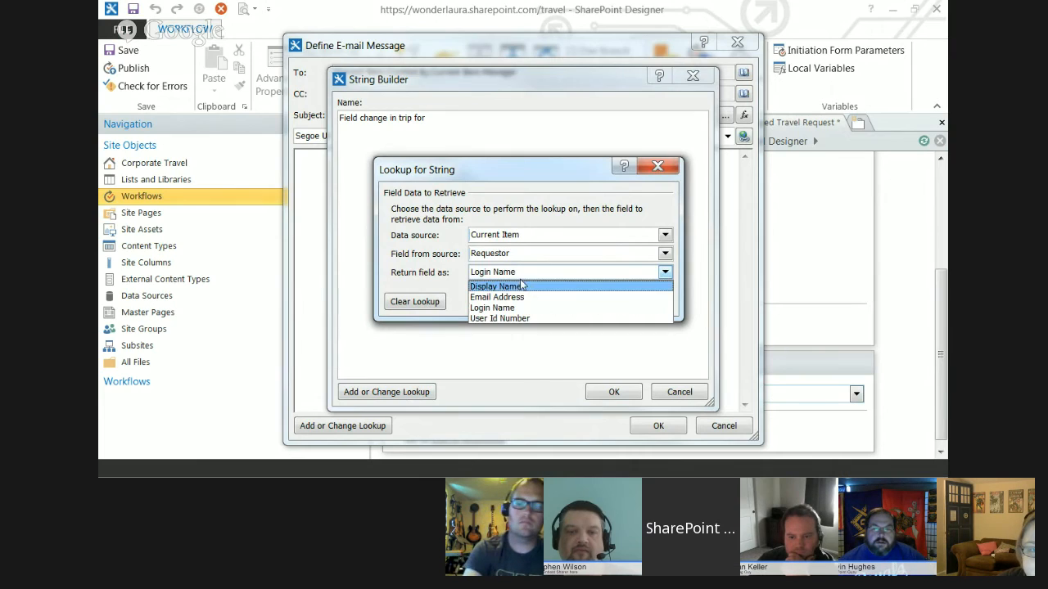
click(522, 286)
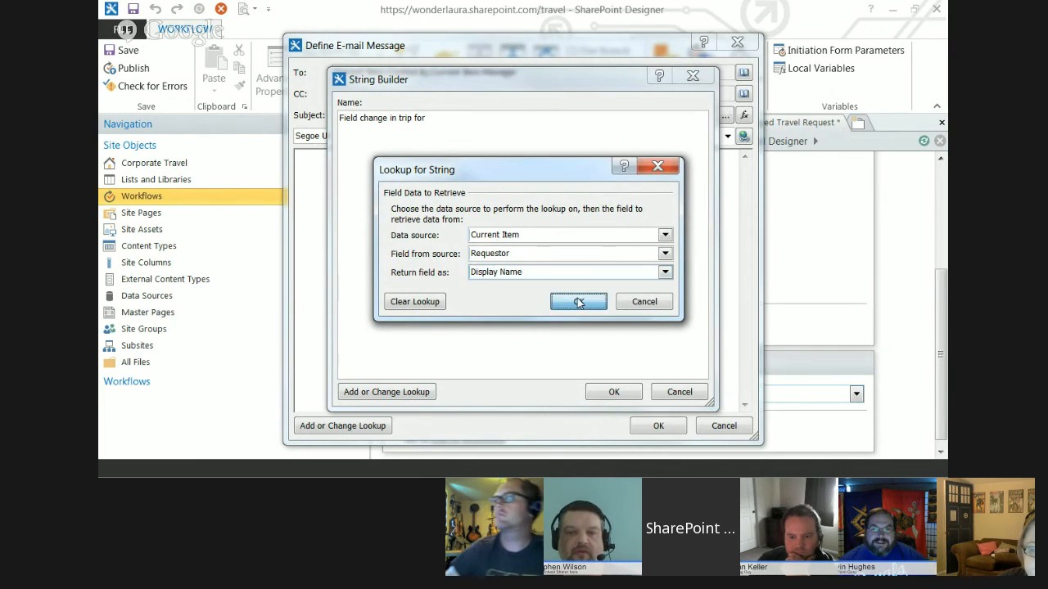
click(578, 302)
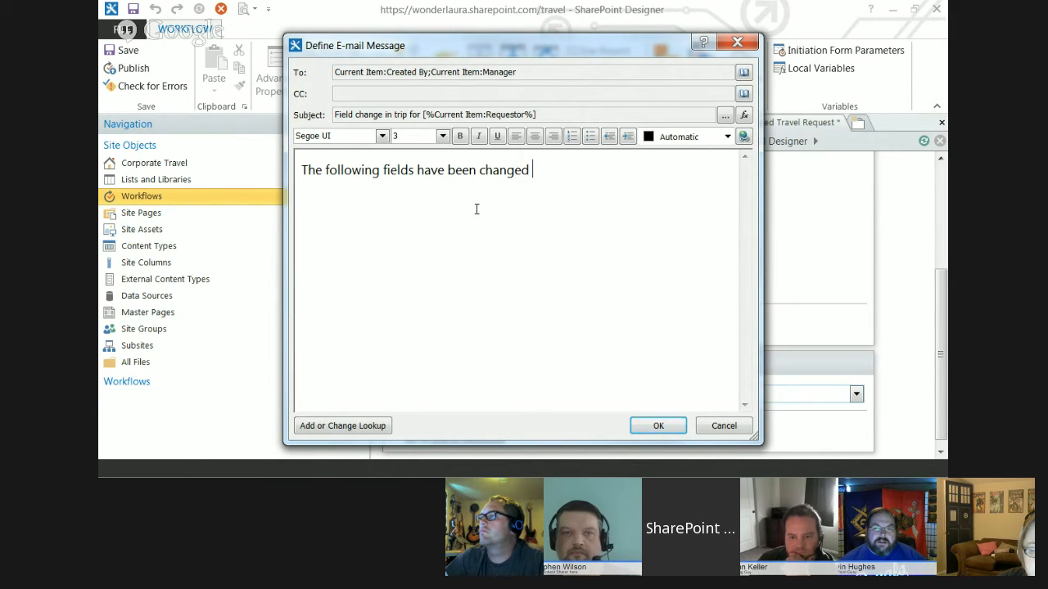
- Finish the email's introduction "The following fields have been changed in this trip request:" and insert the Old Cost Var workflow variable below it
text(s trip request:)
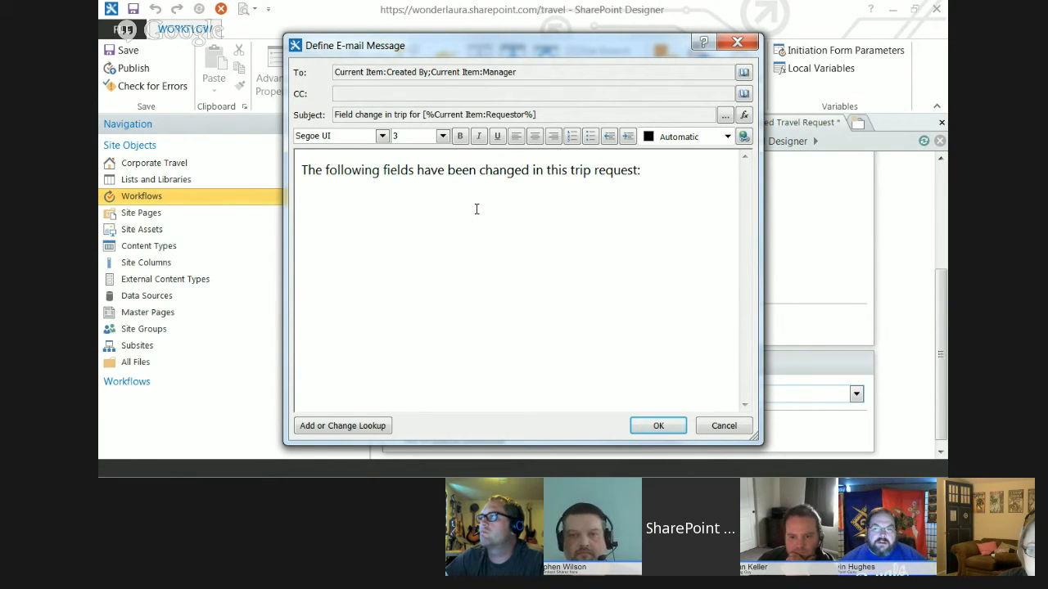
click(342, 425)
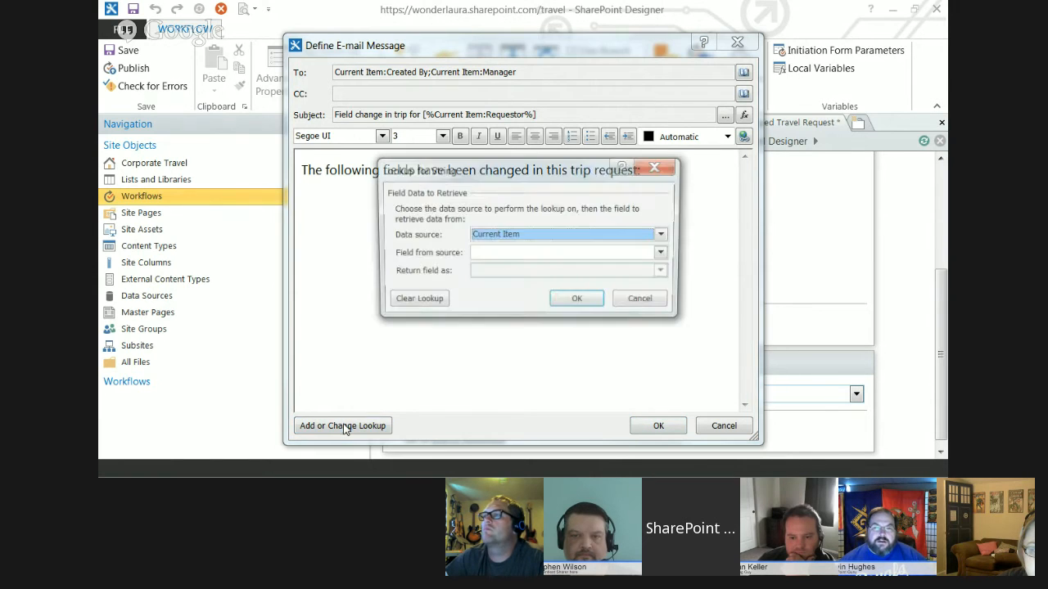
click(503, 234)
click(508, 257)
click(508, 254)
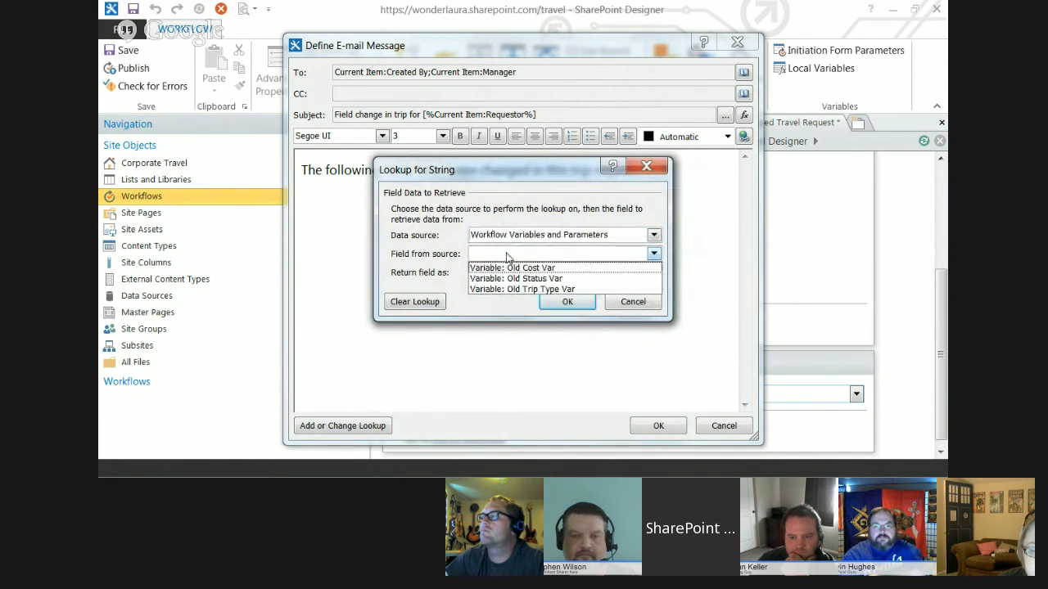
click(512, 268)
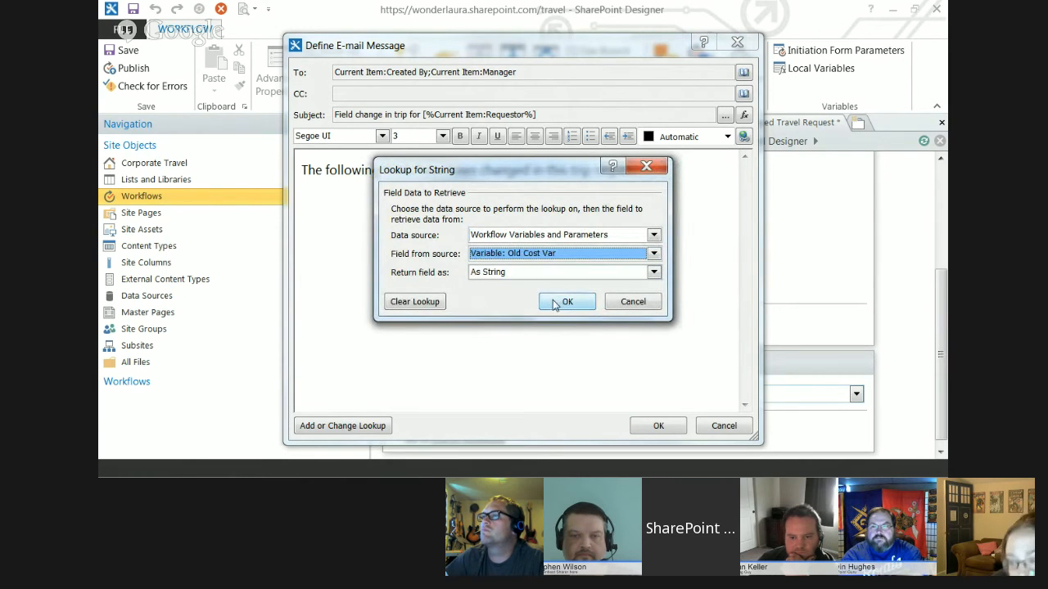
click(551, 300)
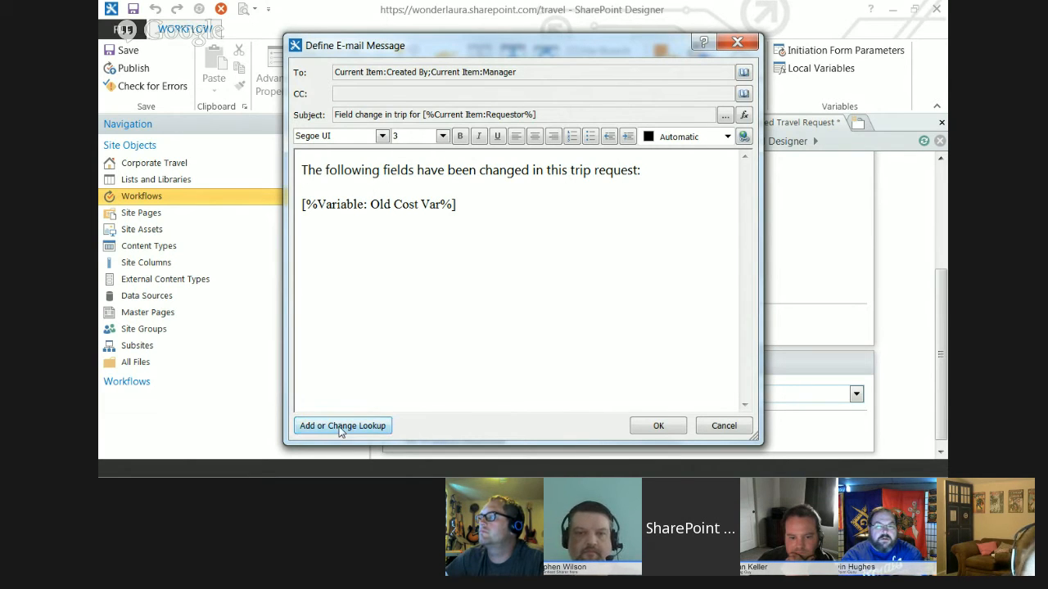
- Add a lookup to the Old Status Var workflow variable on a new line below the cost lookup in the email body
key(Return)
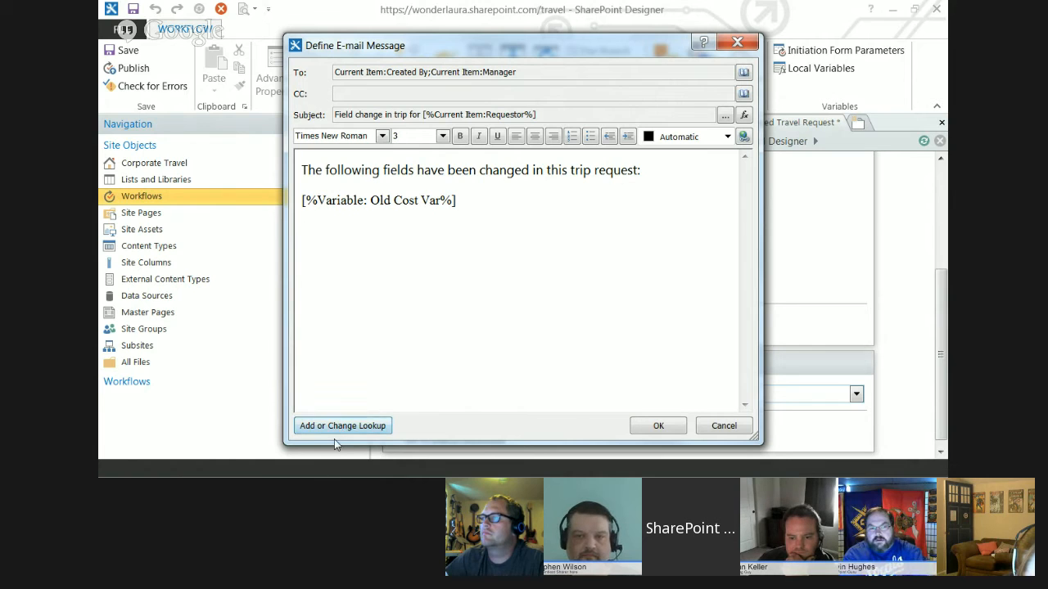
click(341, 425)
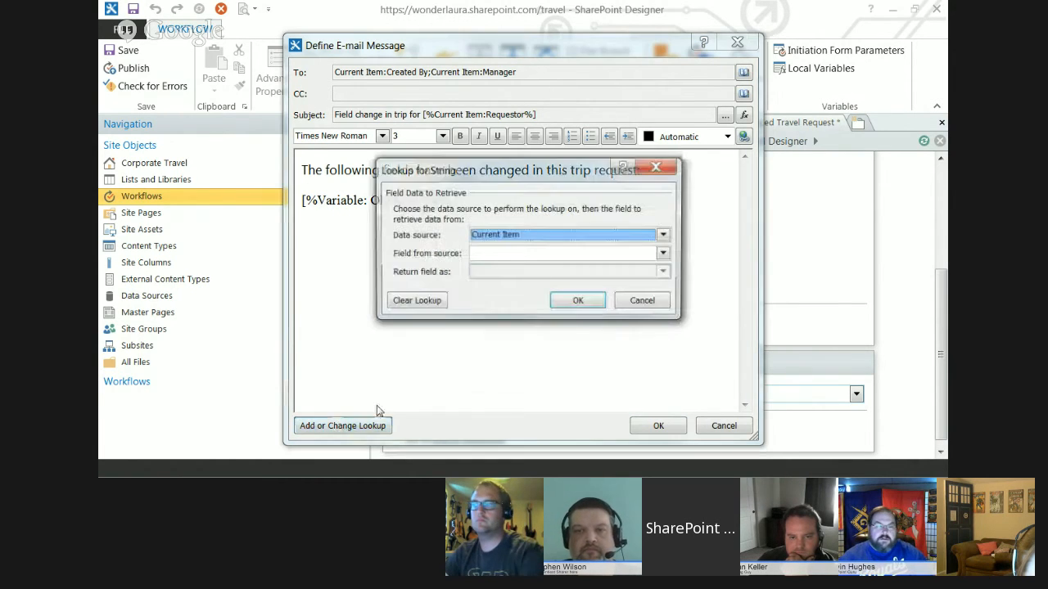
click(522, 236)
click(528, 259)
click(528, 255)
click(541, 279)
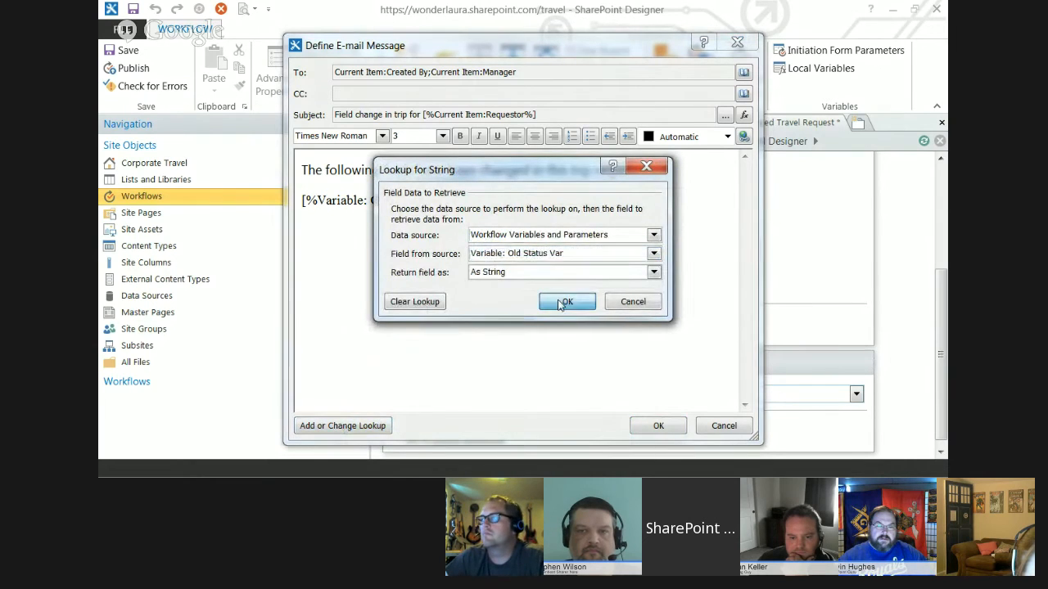
click(567, 301)
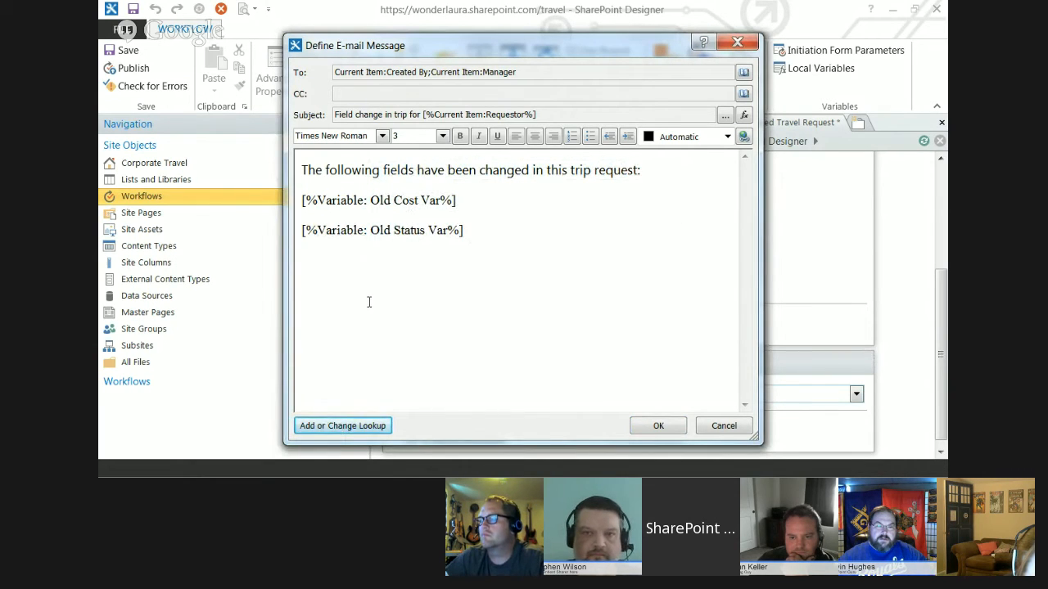
- Insert a lookup to the Old Trip Type Var workflow variable below the status lookup in the email body
click(343, 425)
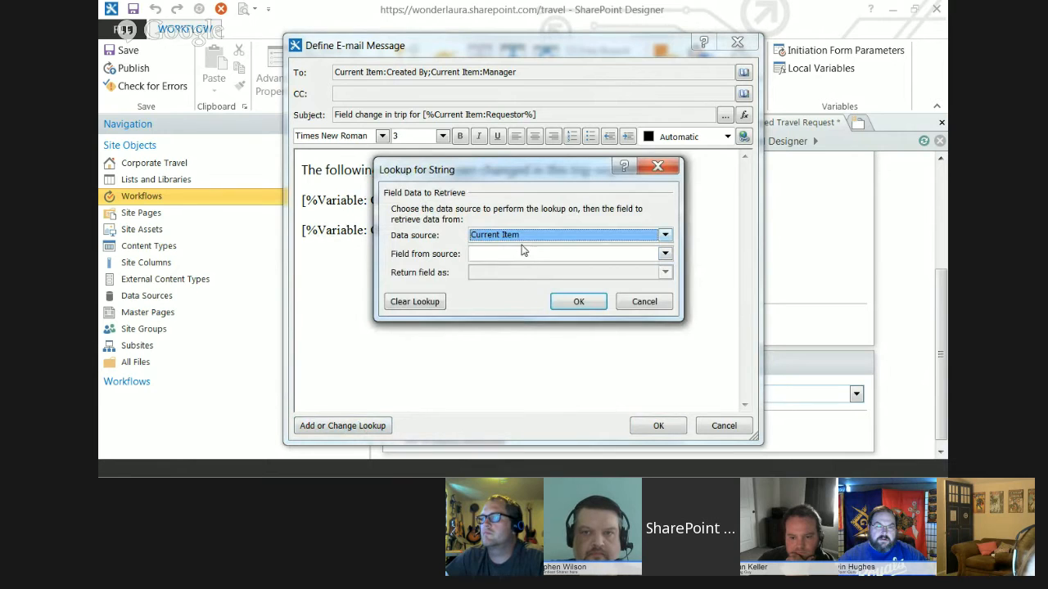
click(524, 235)
click(528, 257)
click(532, 255)
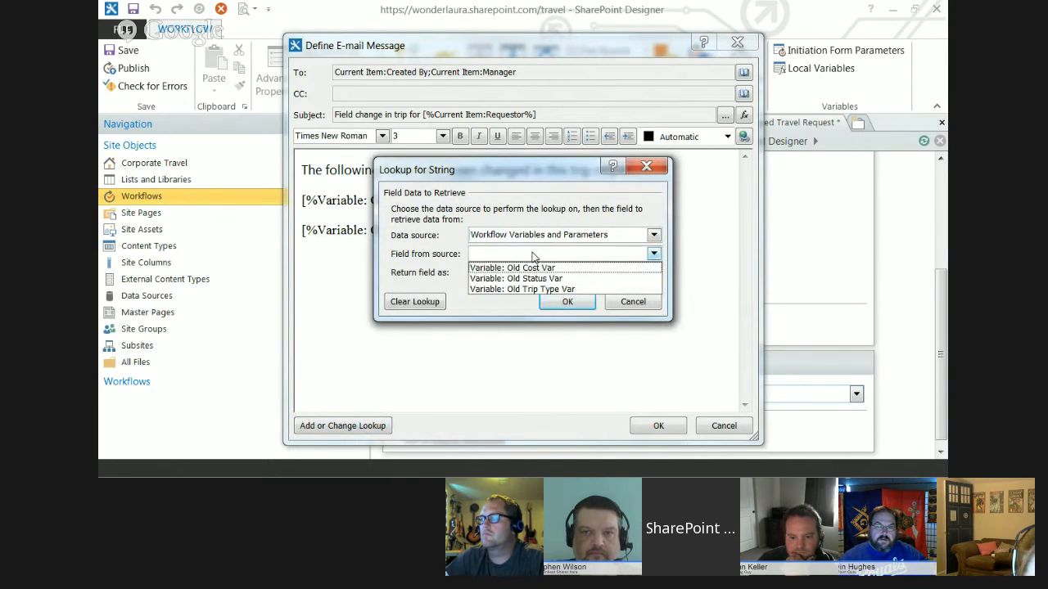
click(536, 289)
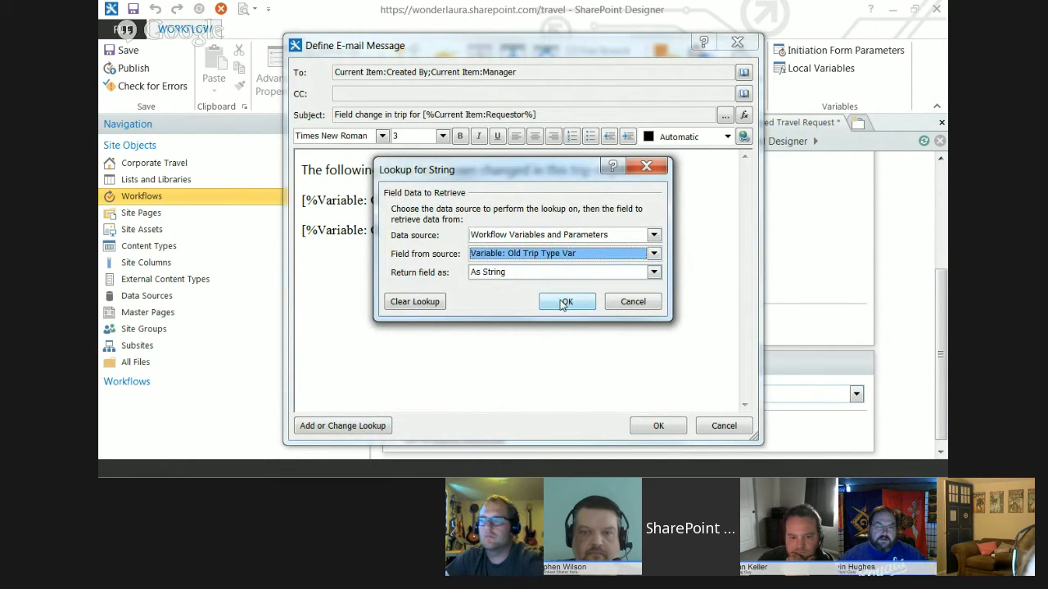
click(565, 303)
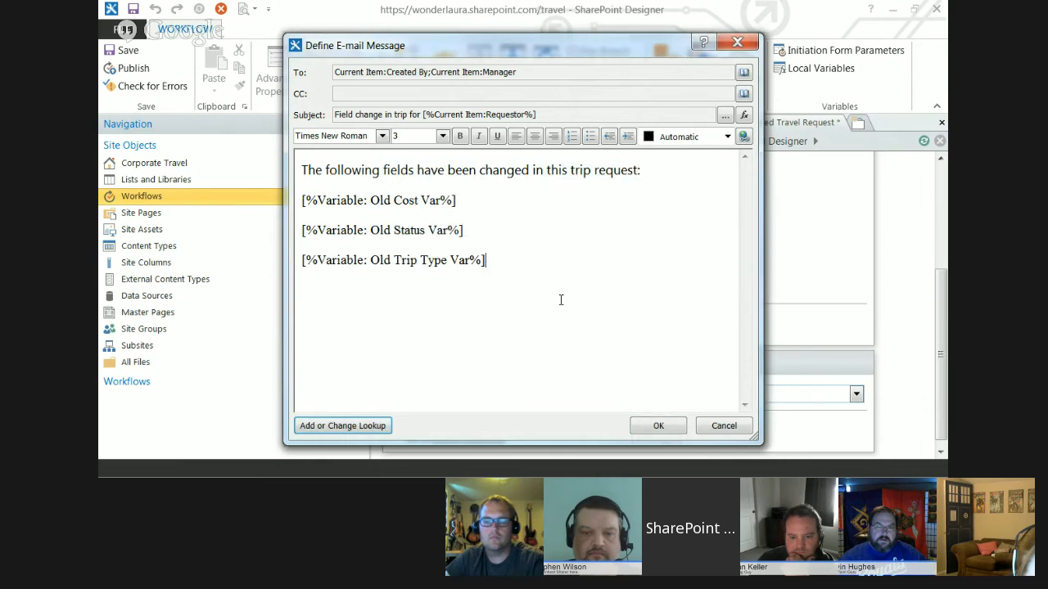
- Color the cost, status and trip type lookups in the email body dark red and accept the email definition
click(398, 200)
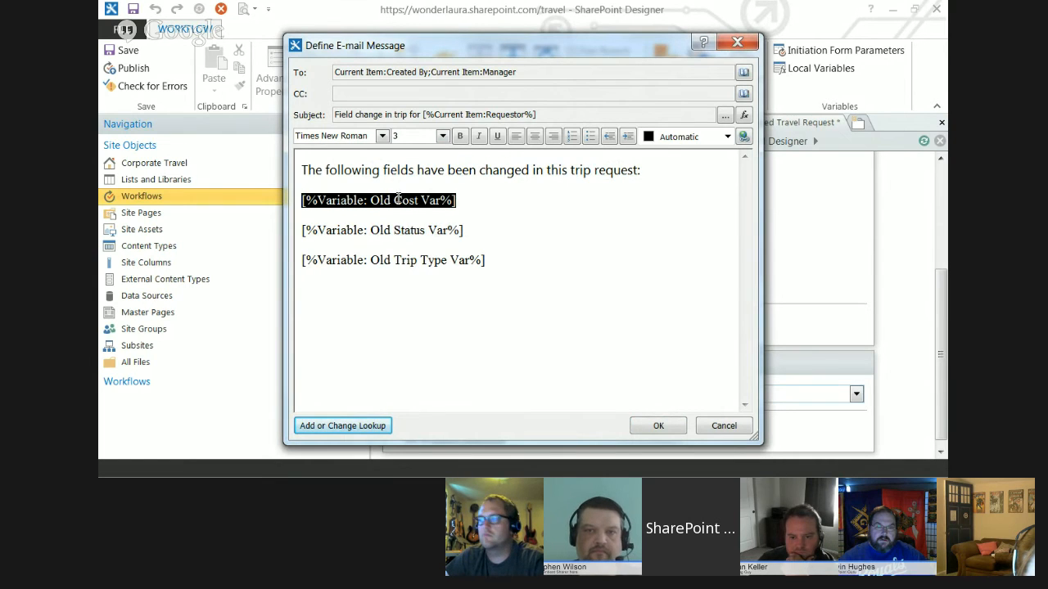
click(690, 139)
click(647, 177)
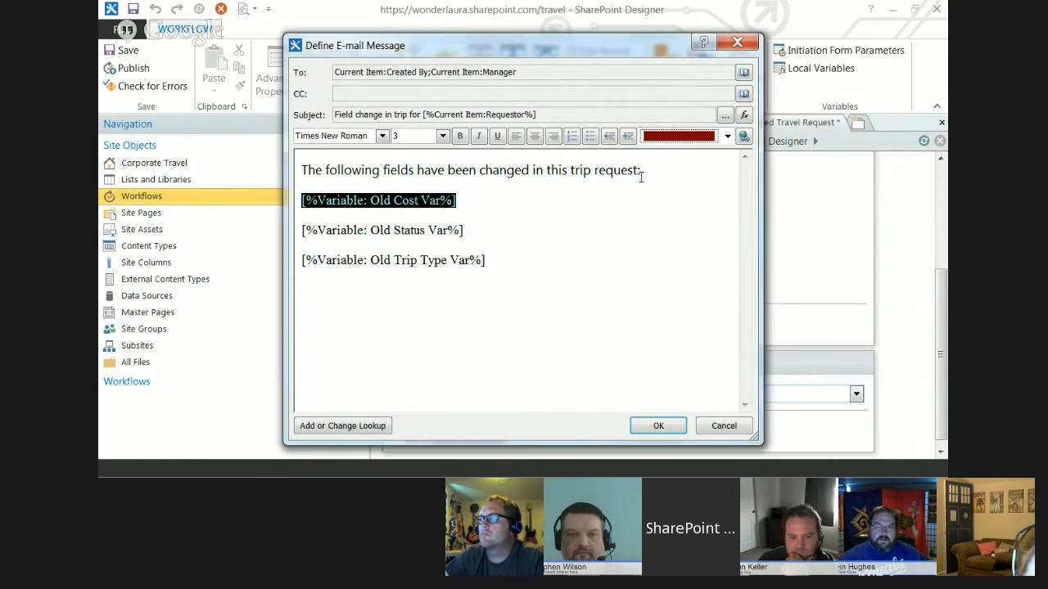
click(406, 228)
click(700, 135)
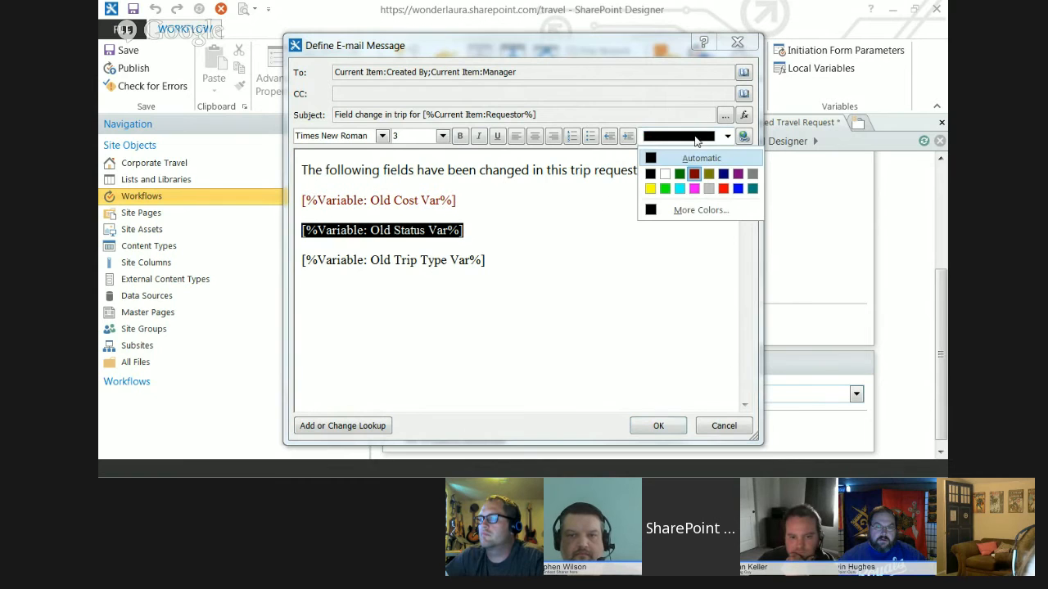
click(680, 176)
click(407, 260)
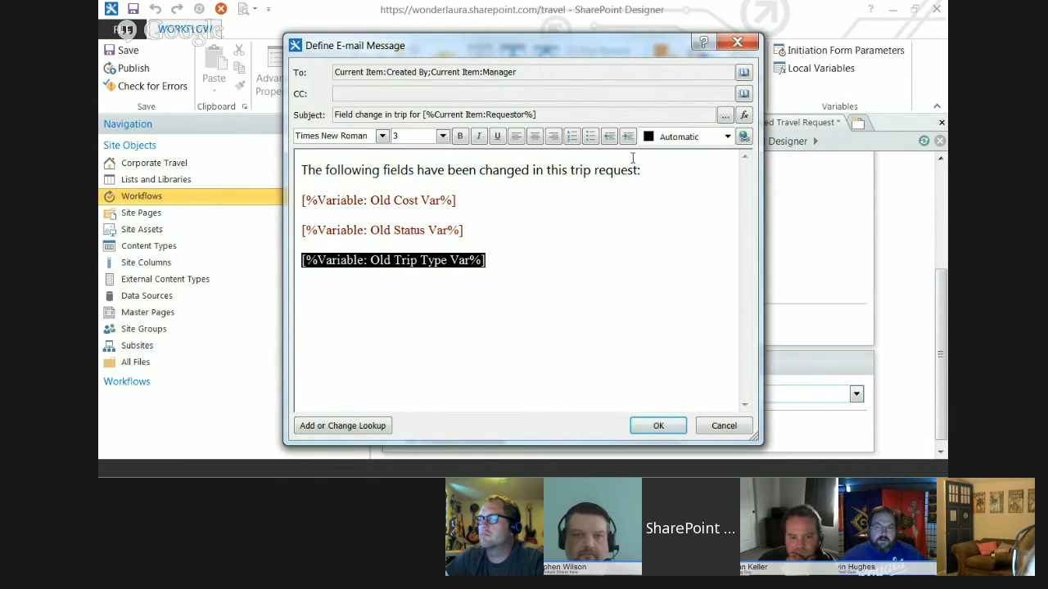
click(693, 138)
click(691, 173)
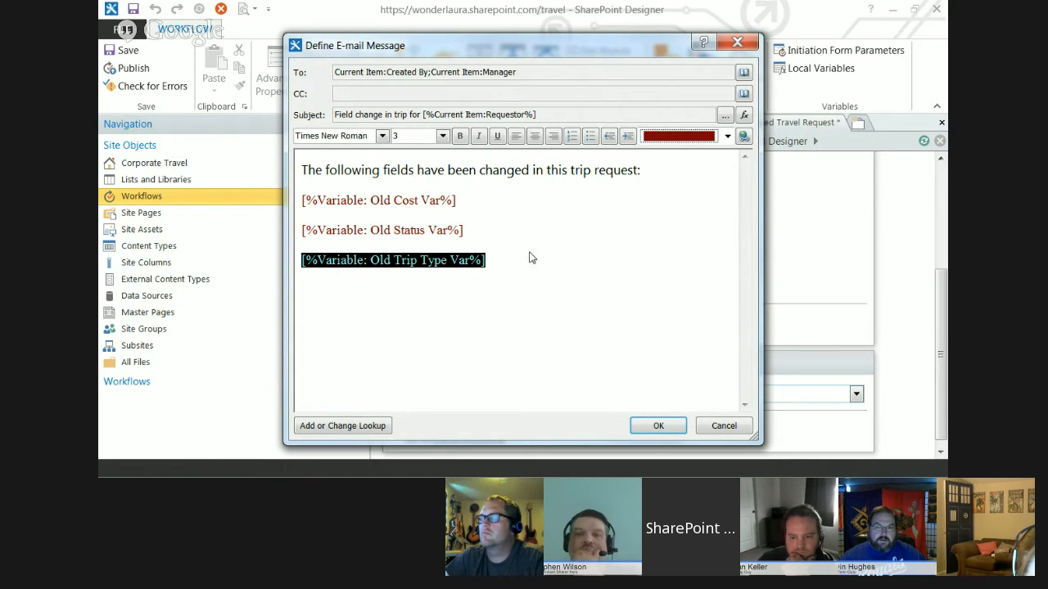
click(555, 189)
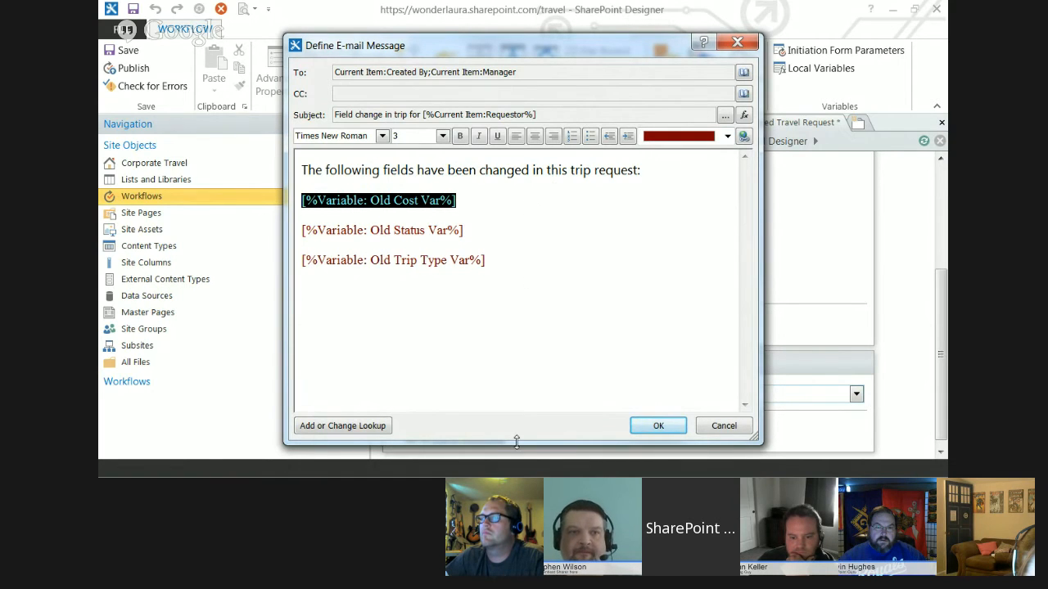
click(657, 426)
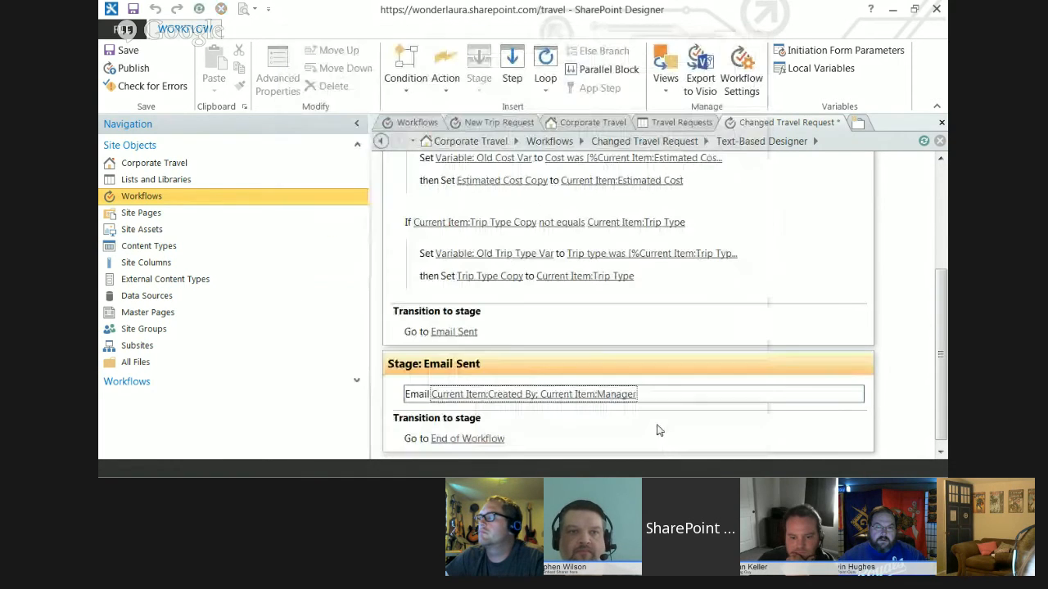
- Try to replace the paragraph tag before the Old Status Var lookup with "br" in the HTML source of the email body
click(857, 396)
click(796, 375)
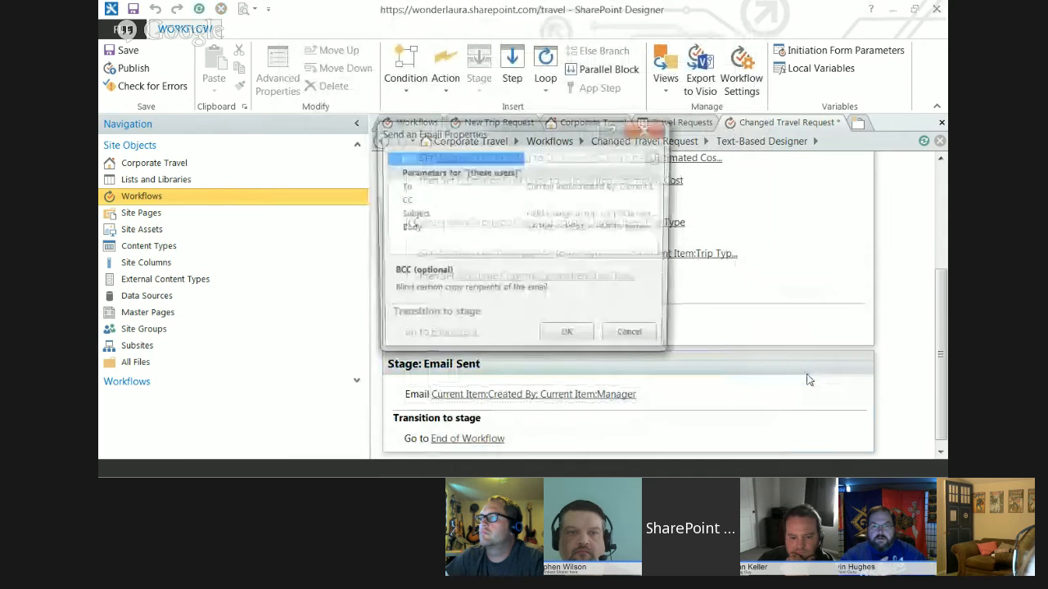
click(598, 229)
click(655, 227)
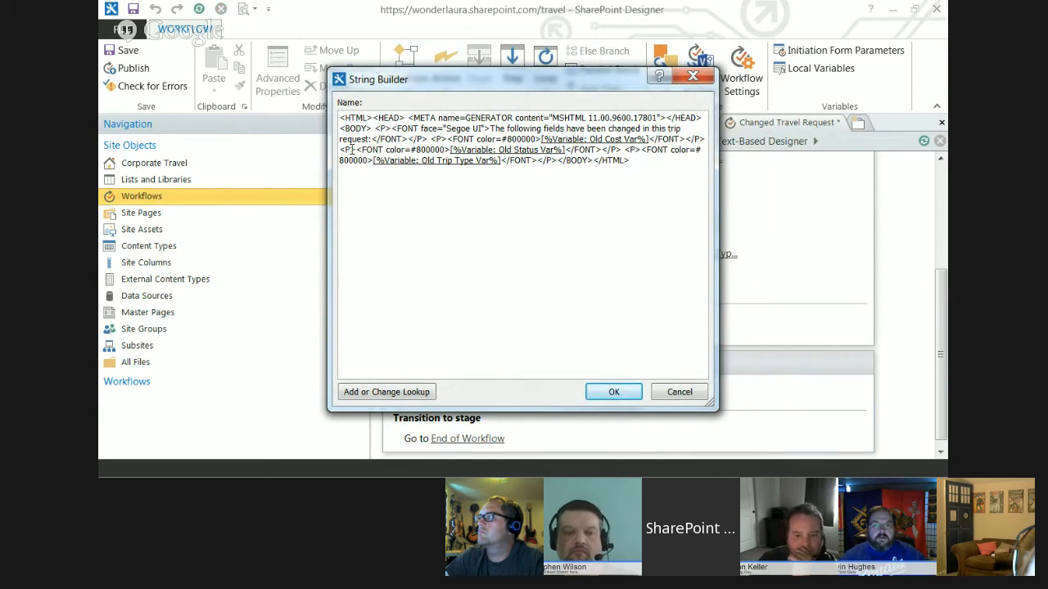
key(BackSpace)
text(br)
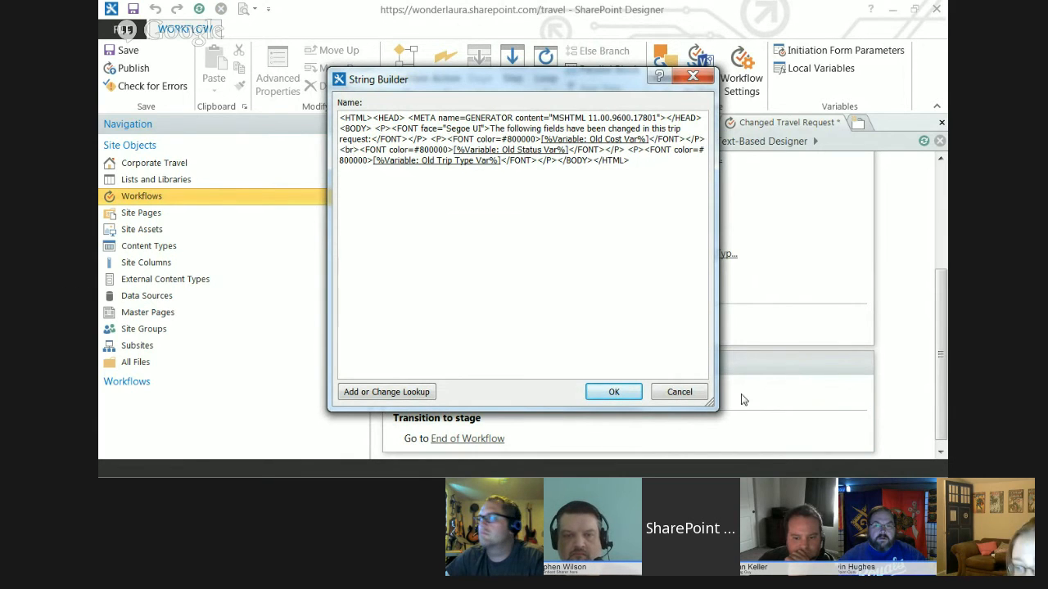
click(689, 396)
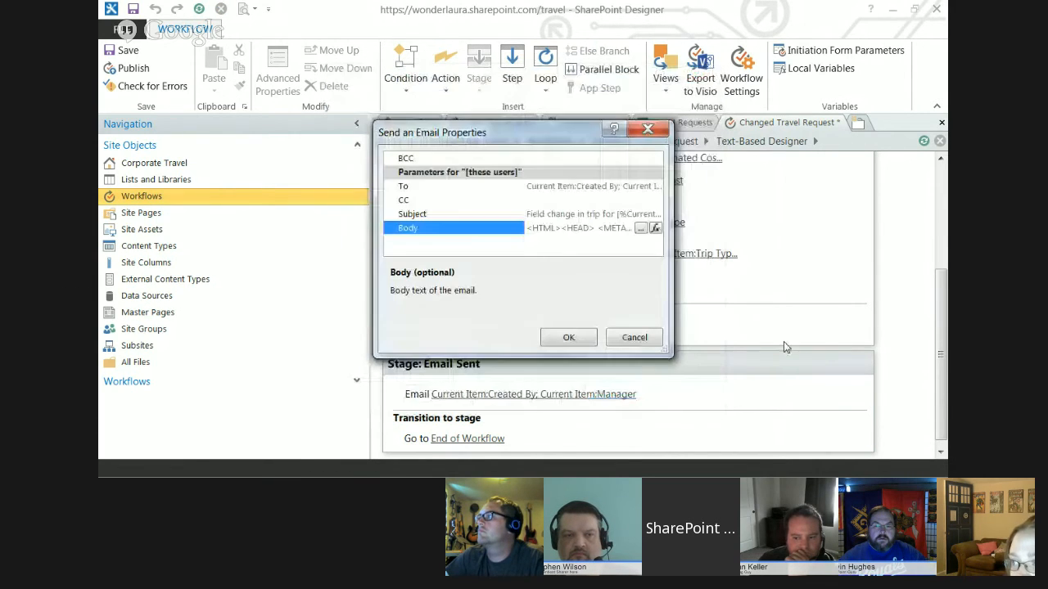
click(632, 337)
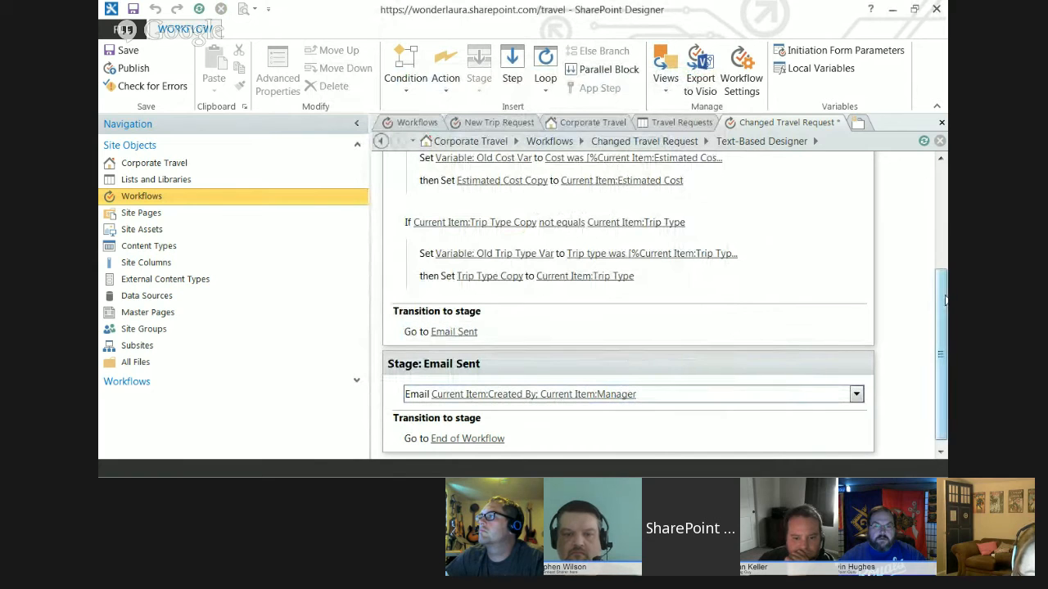
- Publish the Changed Travel Request workflow
click(133, 69)
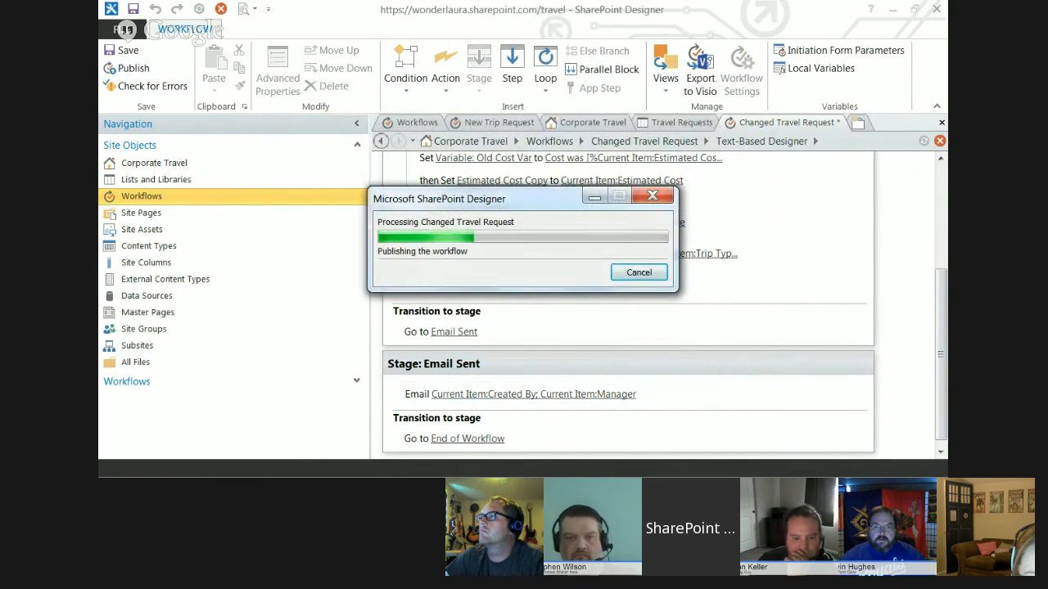
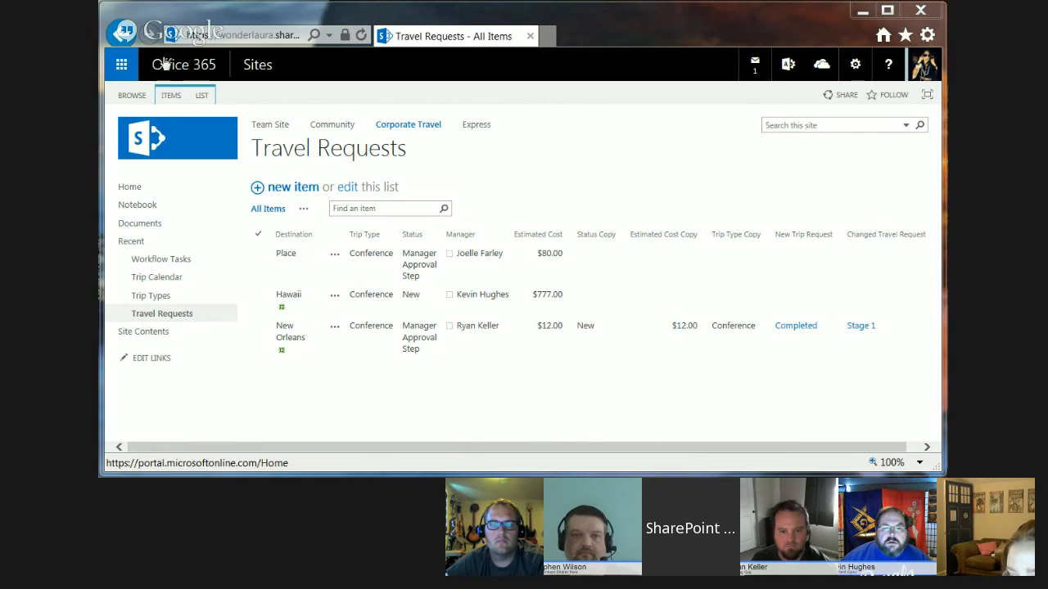
- In the browser's Travel Requests list, start the New Trip Request workflow on the Hawaii item
click(673, 293)
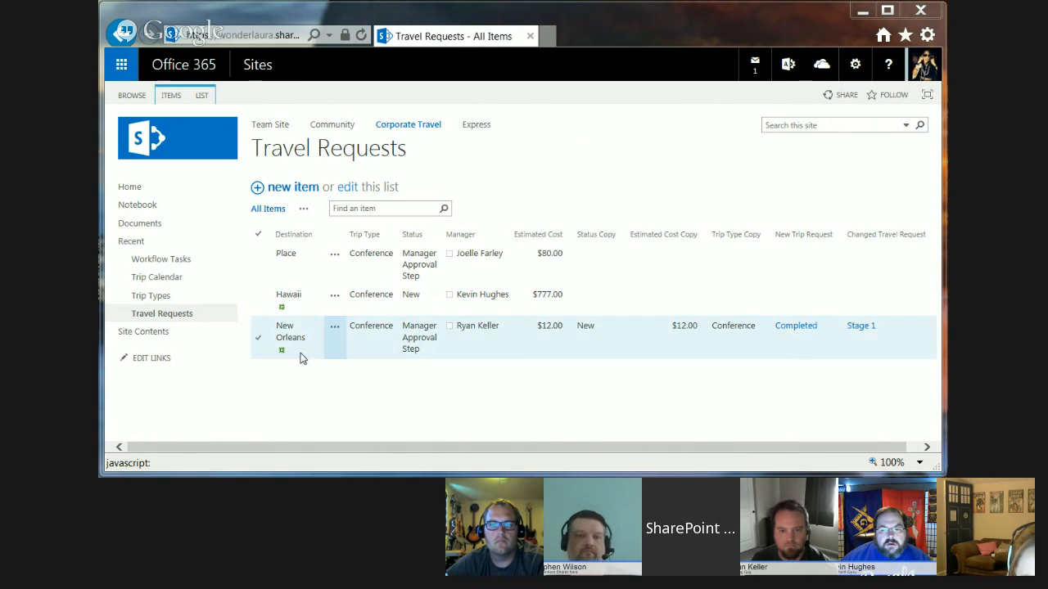
click(530, 302)
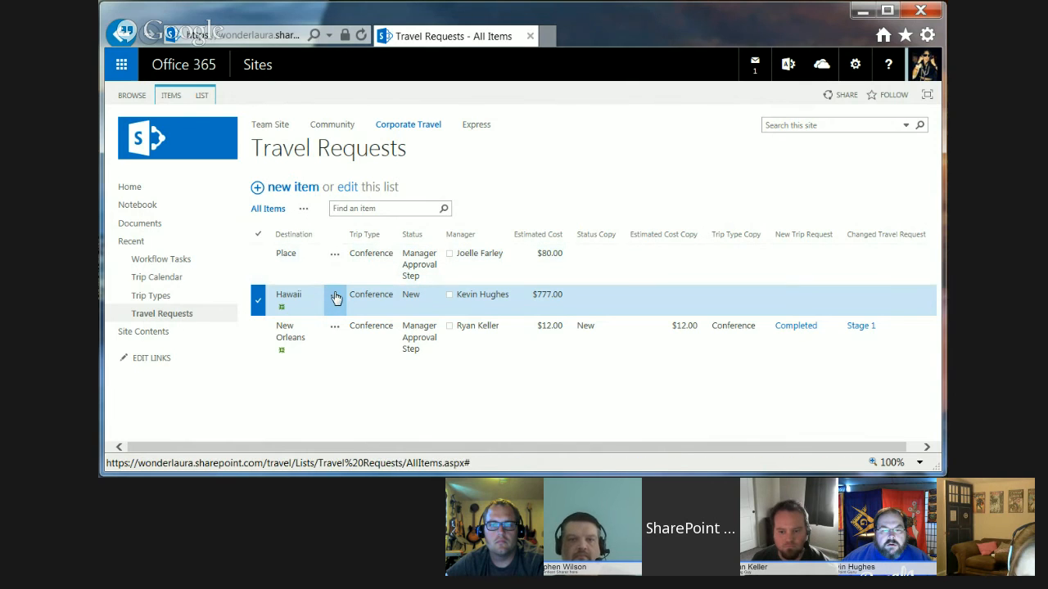
click(170, 99)
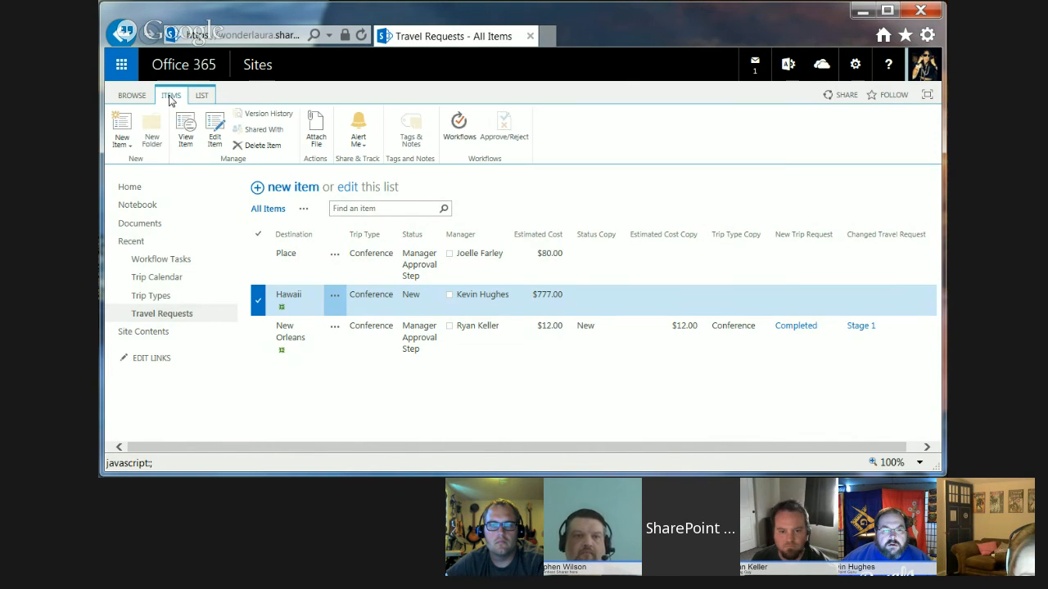
click(461, 140)
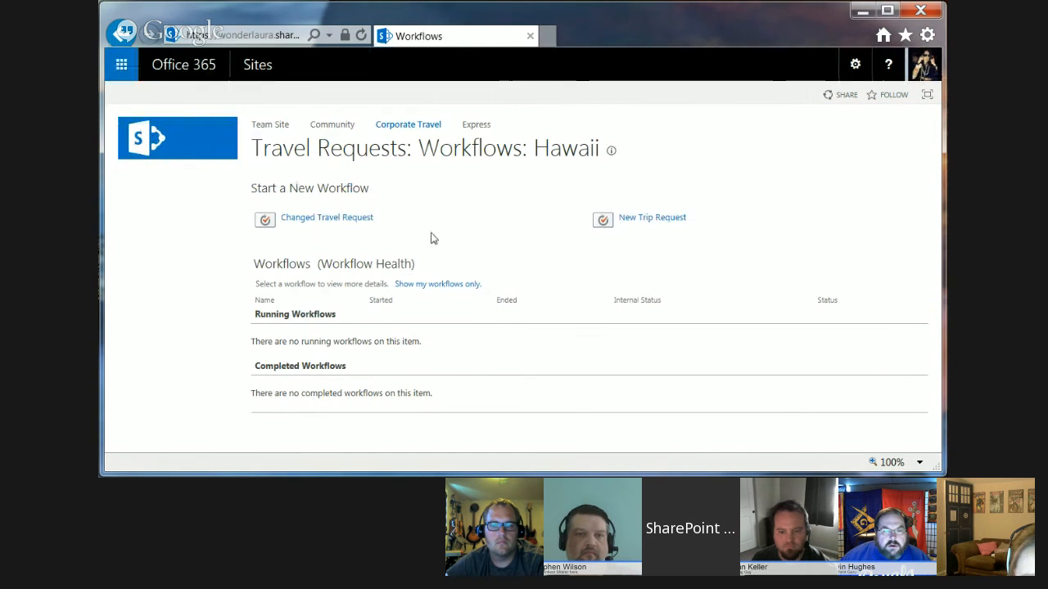
click(650, 218)
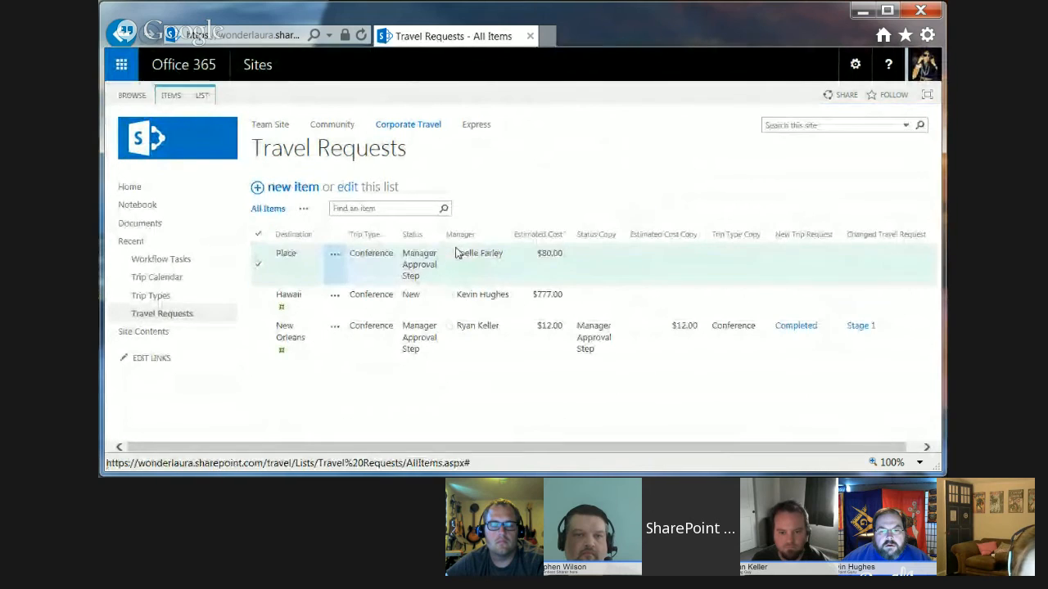
- Reload the Travel Requests list focused on its content and open the status of the Hawaii item's New Trip Request workflow
click(927, 97)
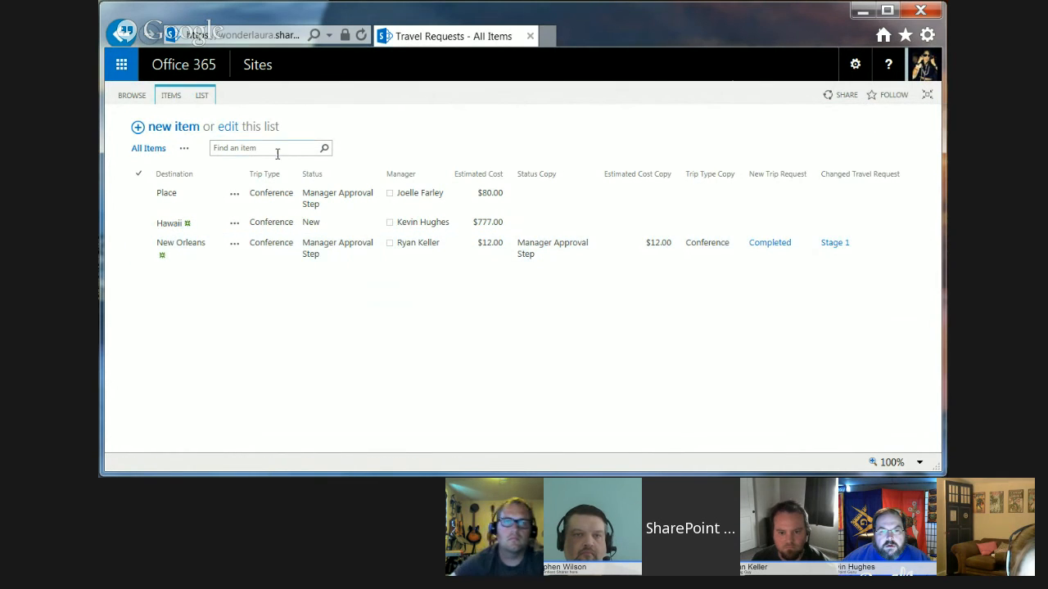
click(266, 40)
key(Return)
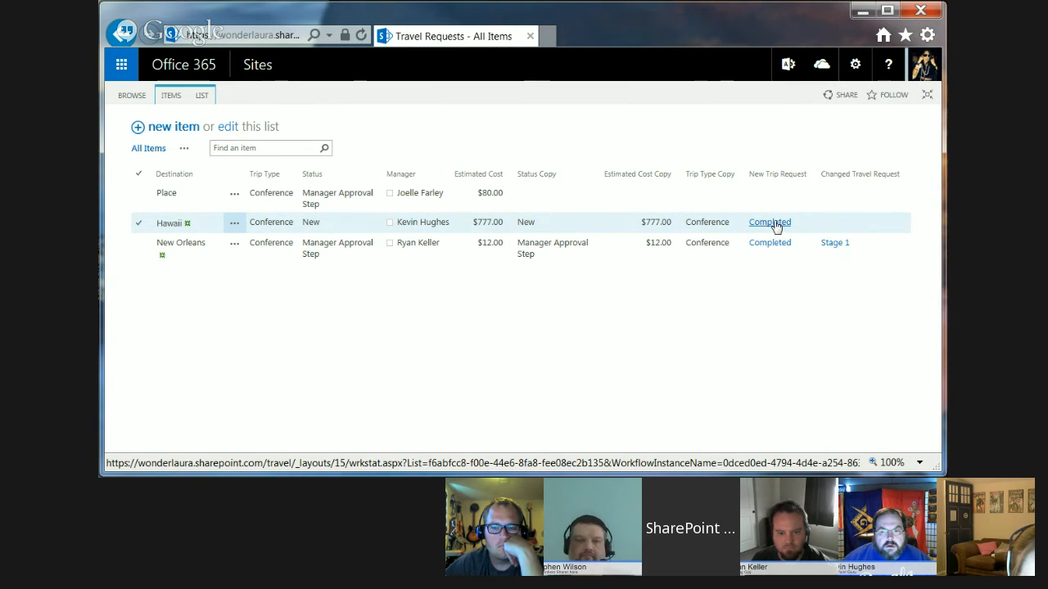
click(775, 223)
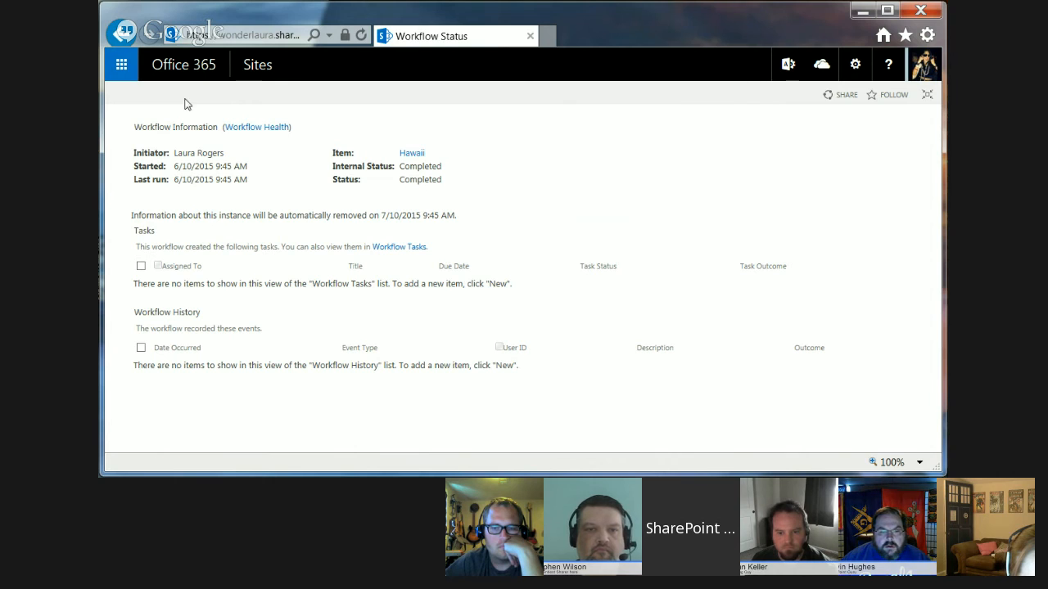
- Return to the Travel Requests list, set the Hawaii item's Estimated Cost to 888 and Status to VP Approval Step, and save it
click(124, 35)
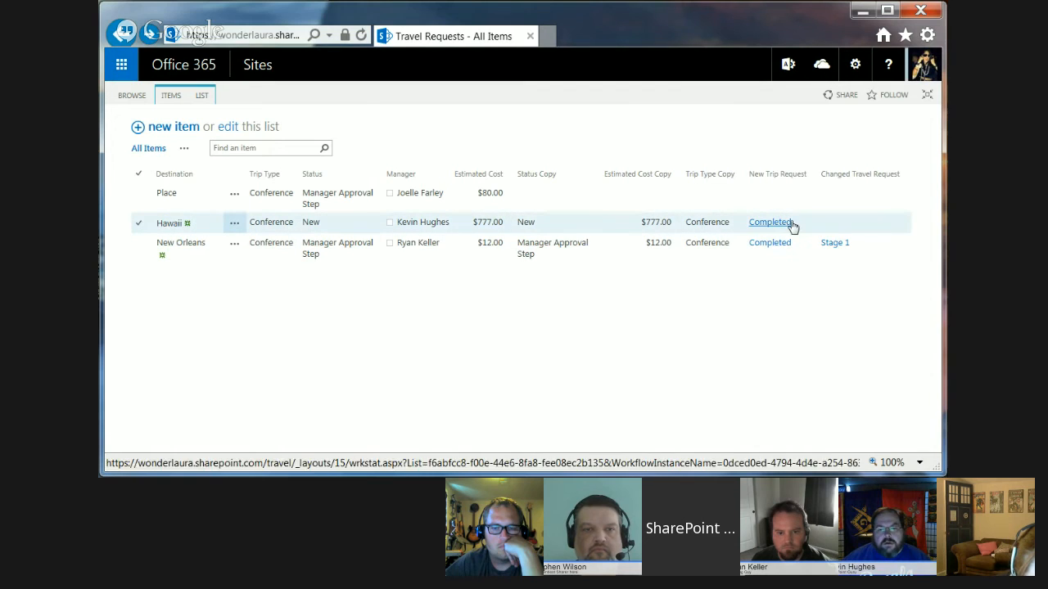
click(592, 223)
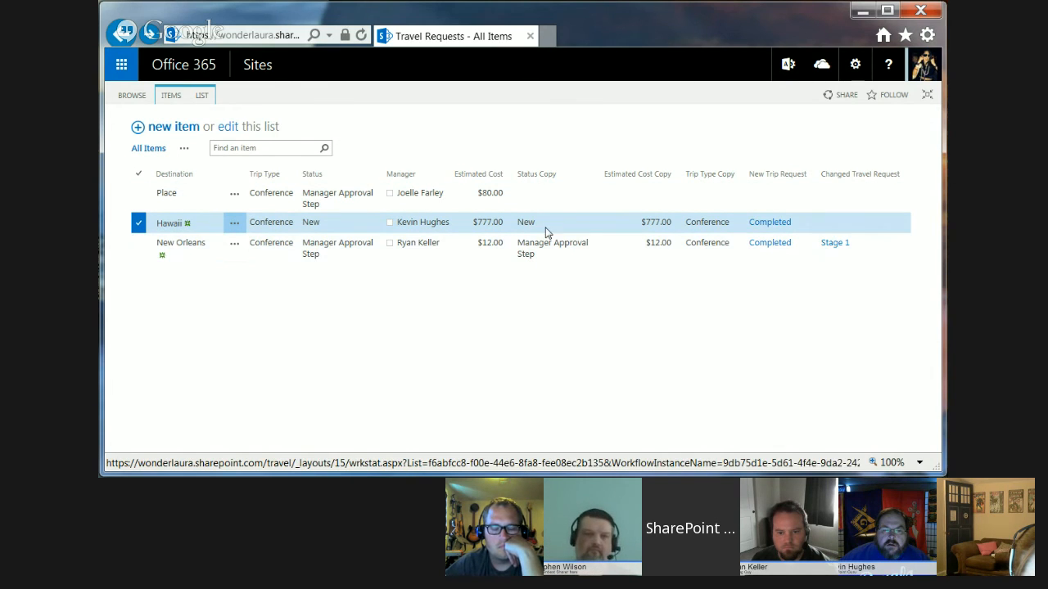
click(235, 222)
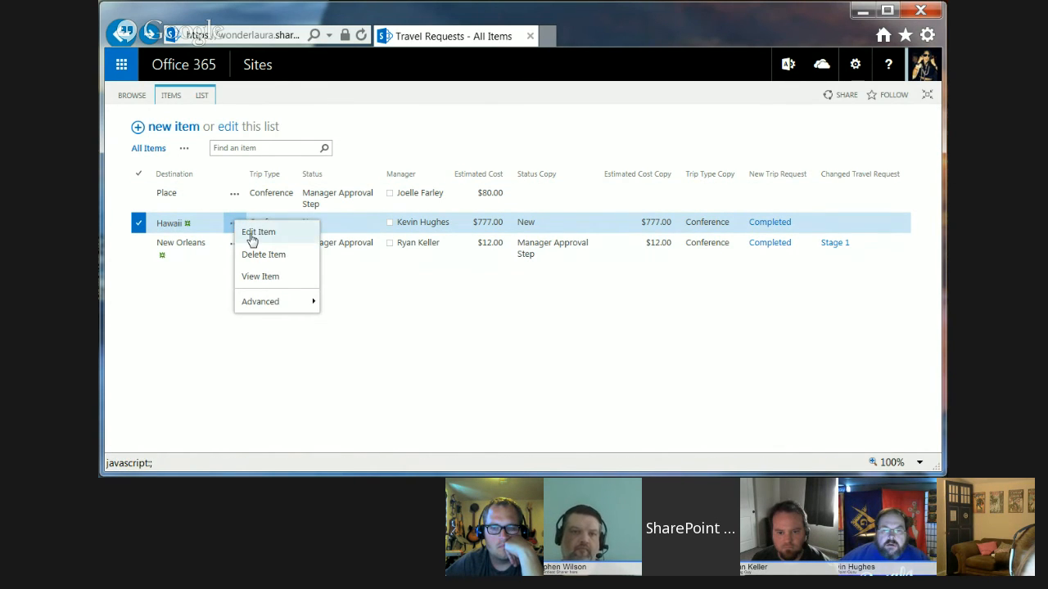
click(258, 235)
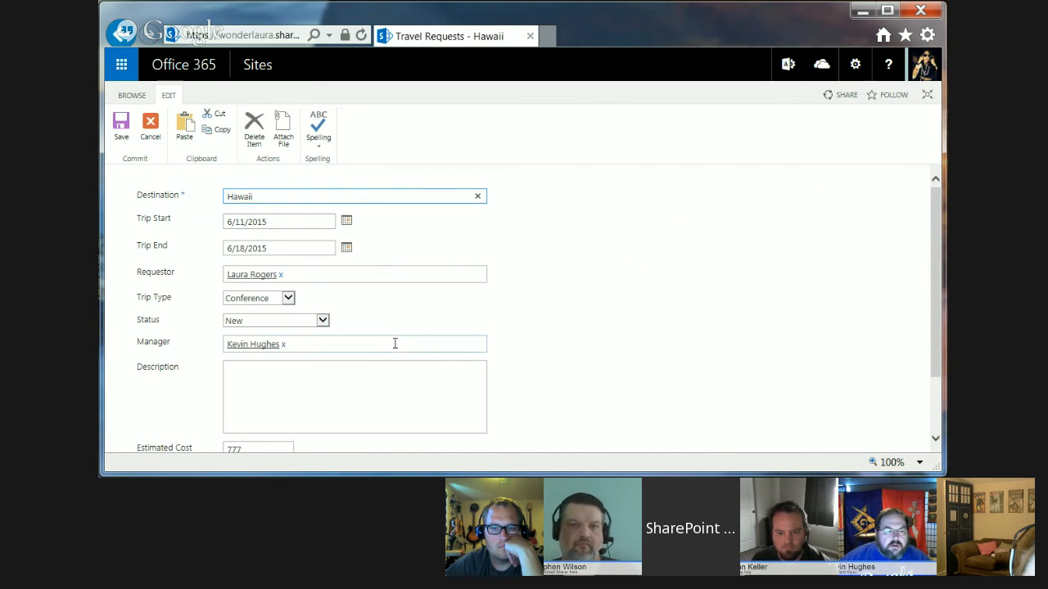
scroll(311, 374, down, 2)
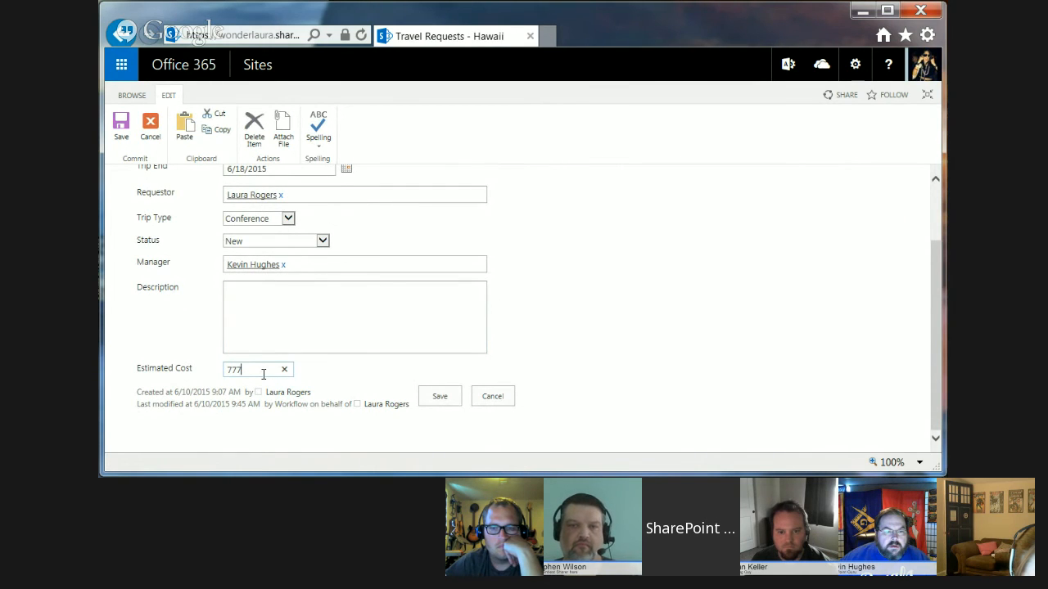
key(BackSpace)
text(888)
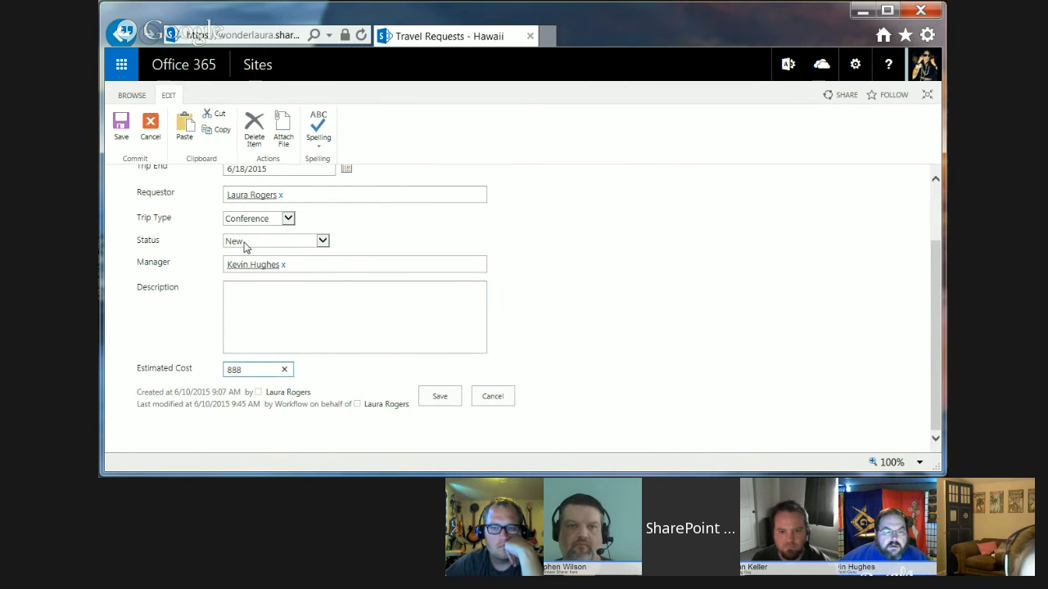
click(311, 245)
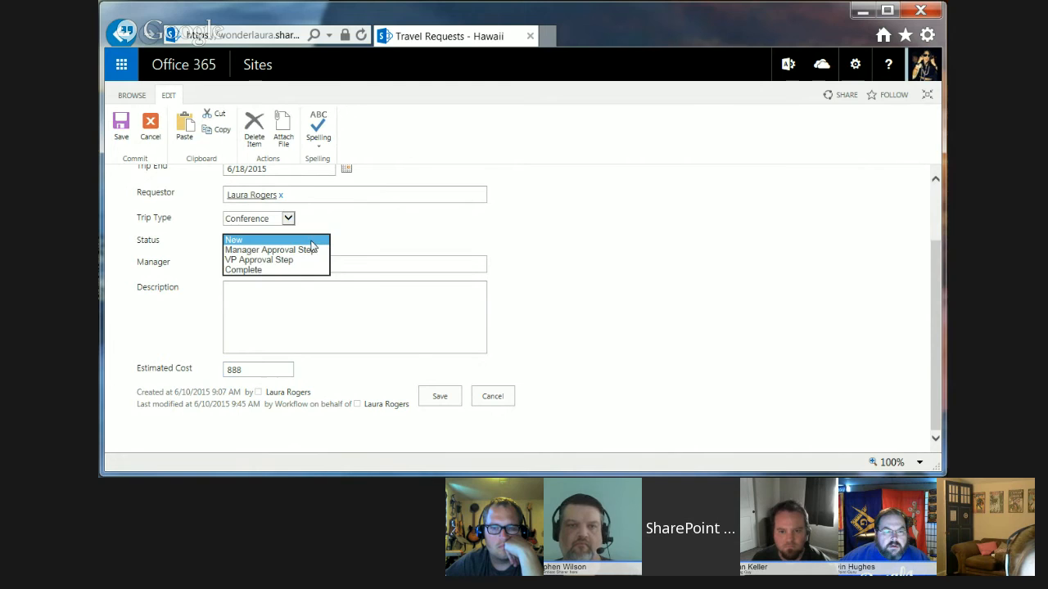
click(320, 260)
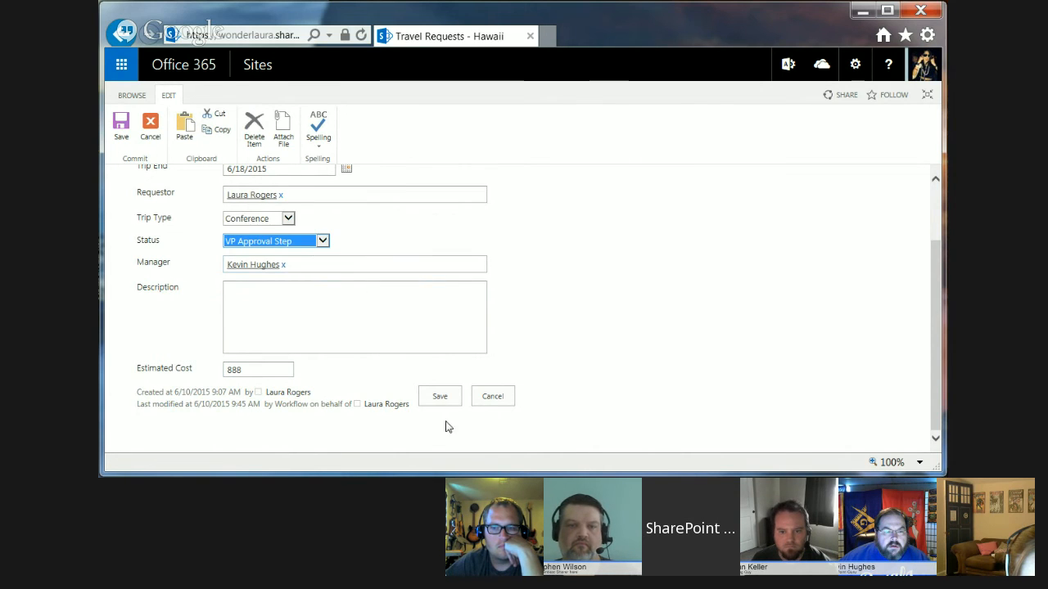
click(440, 399)
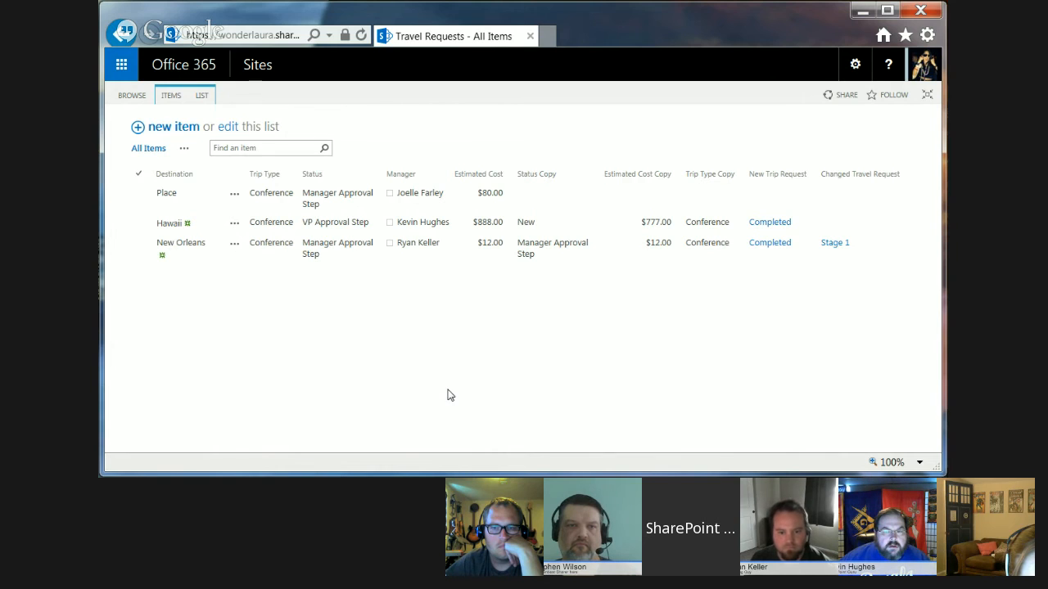
- Refresh the Travel Requests list to follow the update and open the status of the Hawaii item's Changed Travel Request workflow
click(238, 34)
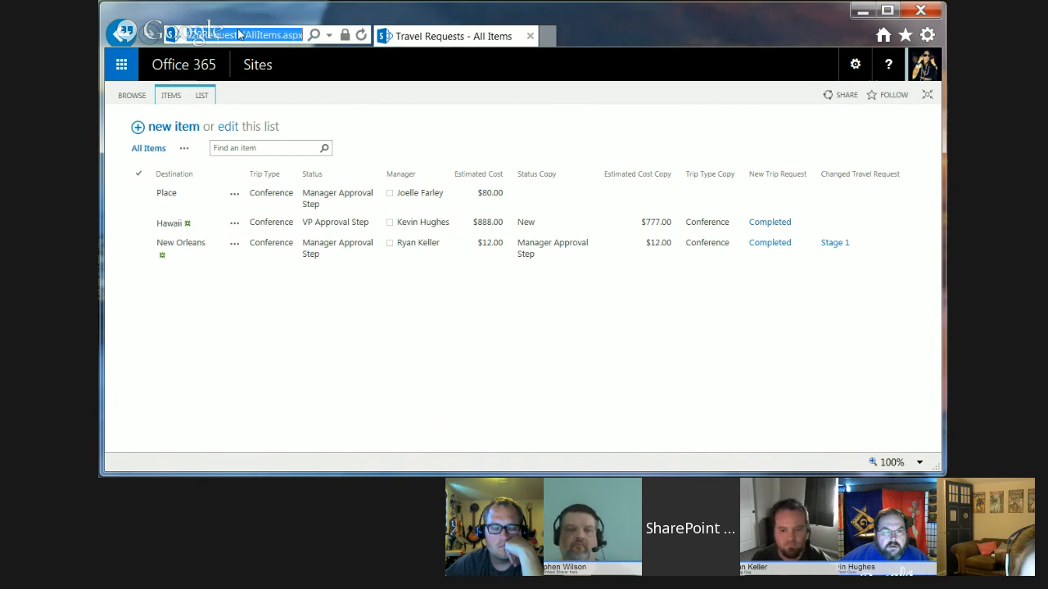
key(Return)
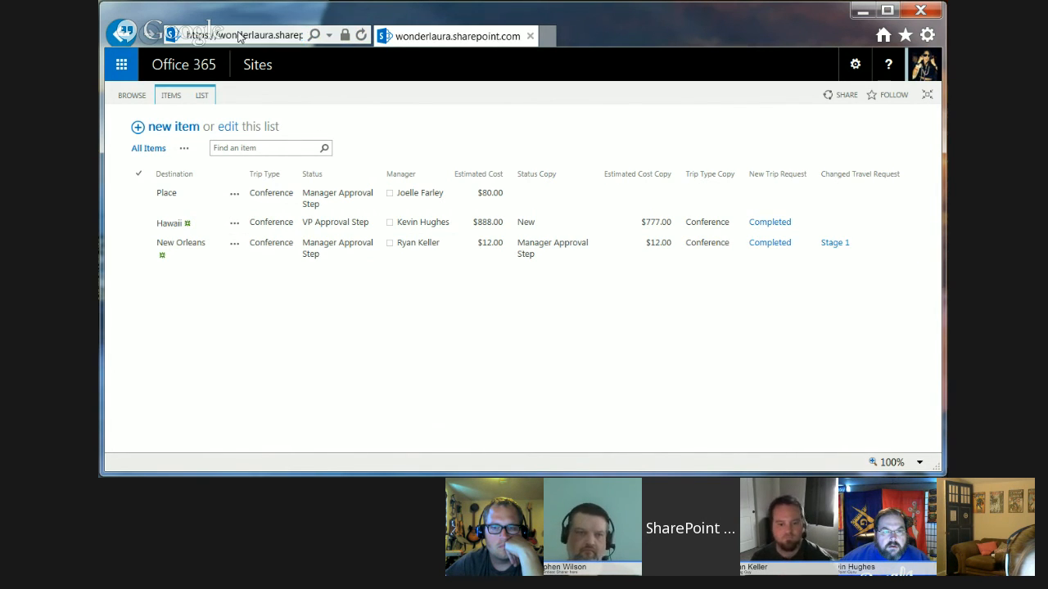
click(363, 34)
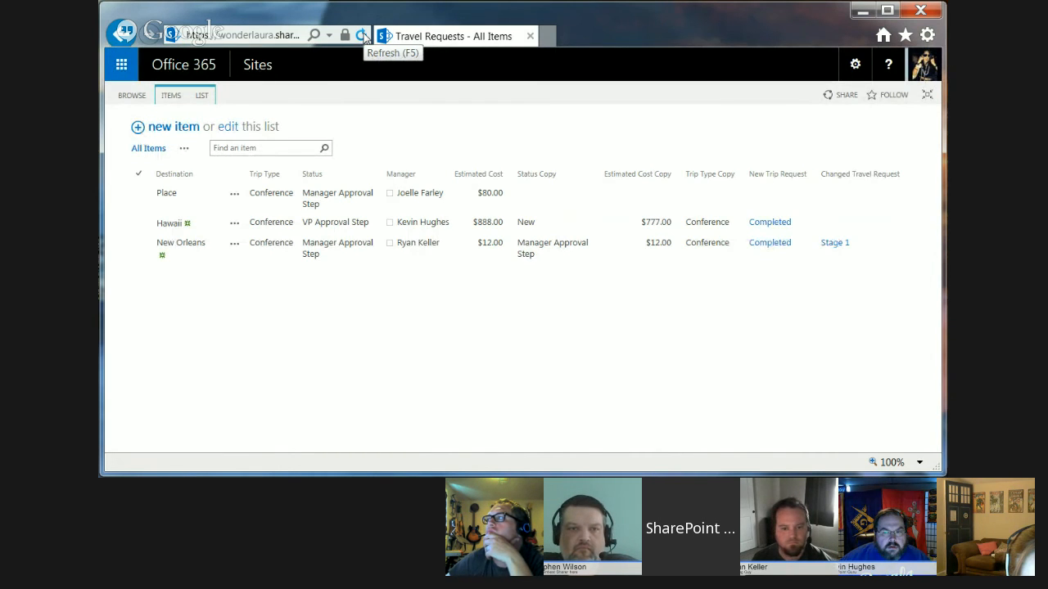
click(363, 35)
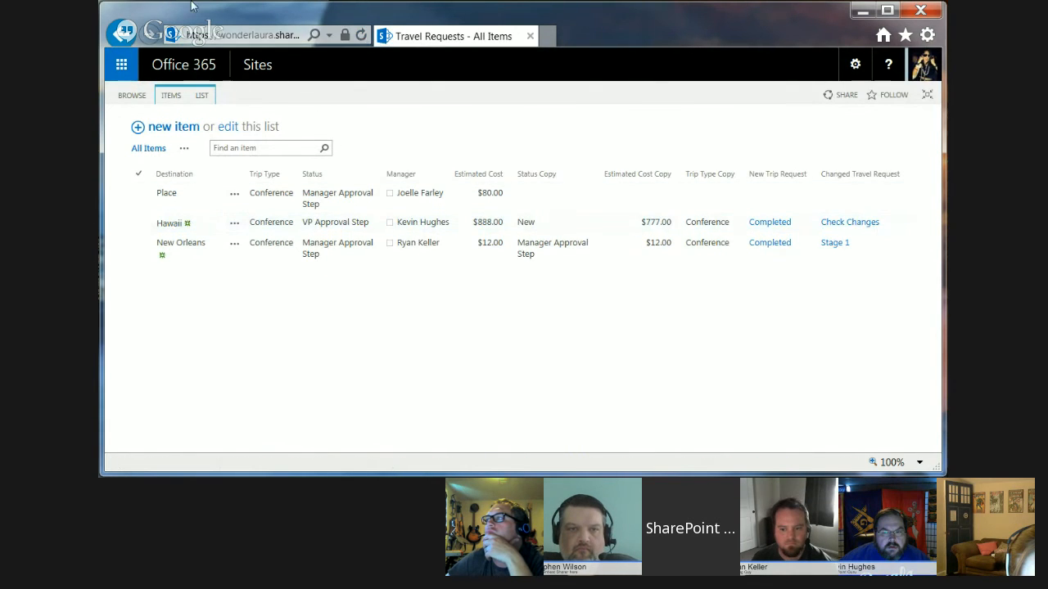
click(295, 35)
click(361, 34)
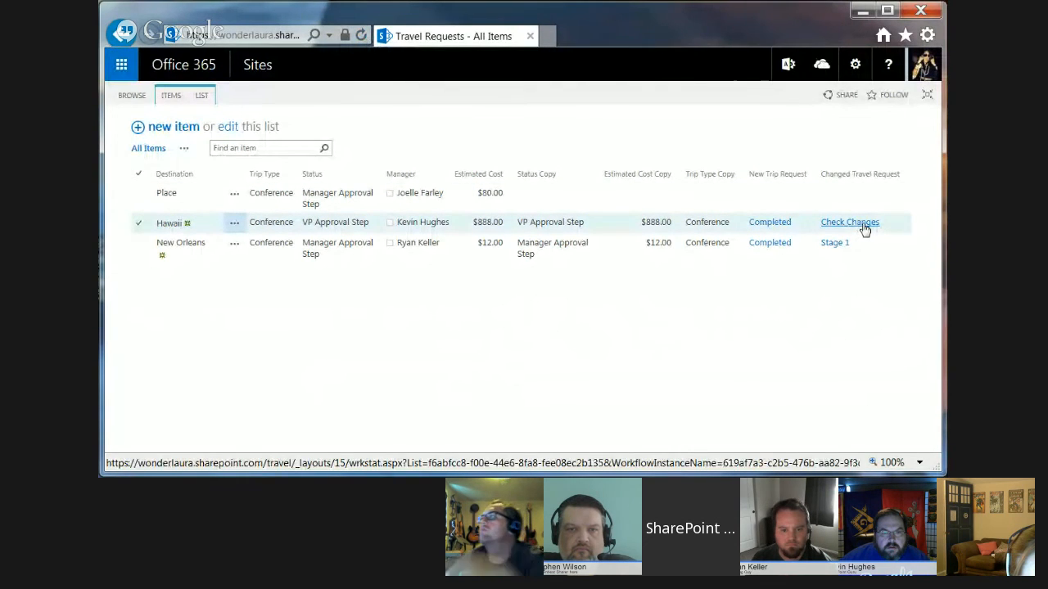
click(864, 229)
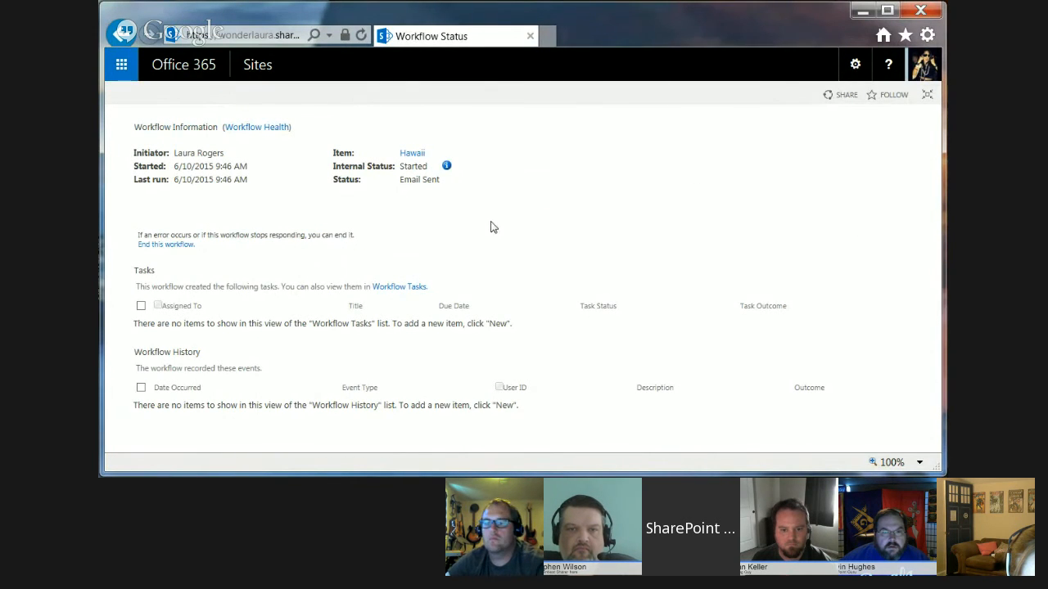
- Inspect the details of the workflow's internal status and reload the Workflow Status page
click(446, 166)
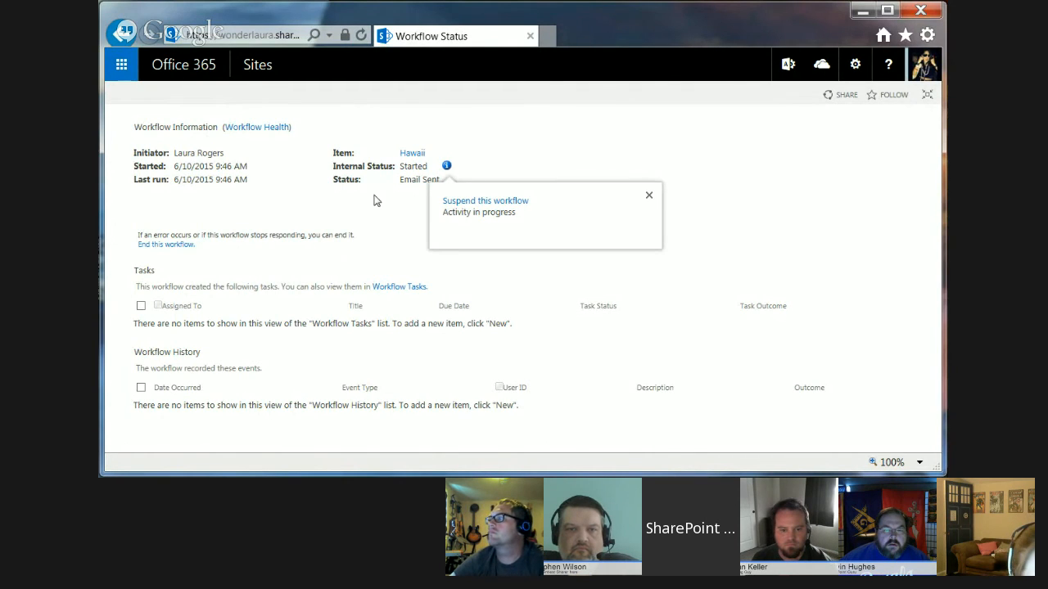
click(245, 35)
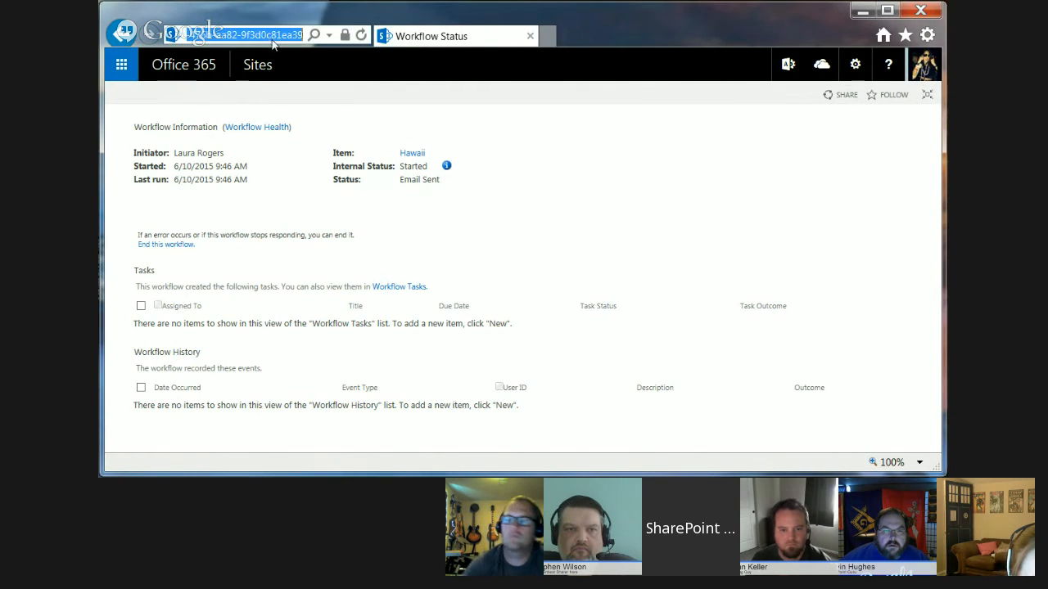
key(Return)
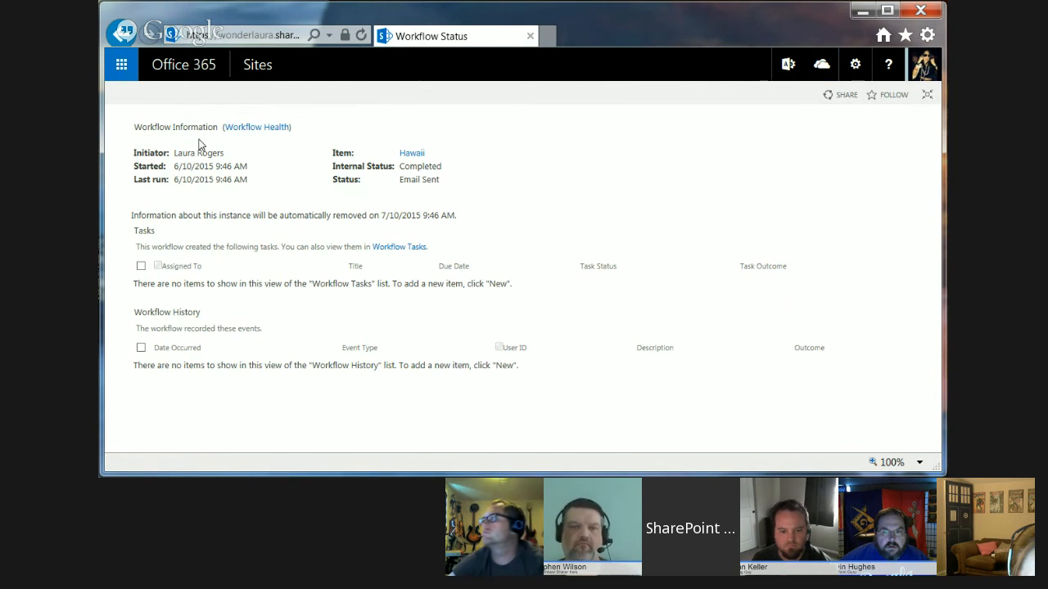
- View the Hawaii item, switch to Outlook mail to read the "Field change in trip" email, and decline additional storage for office365.com
click(414, 156)
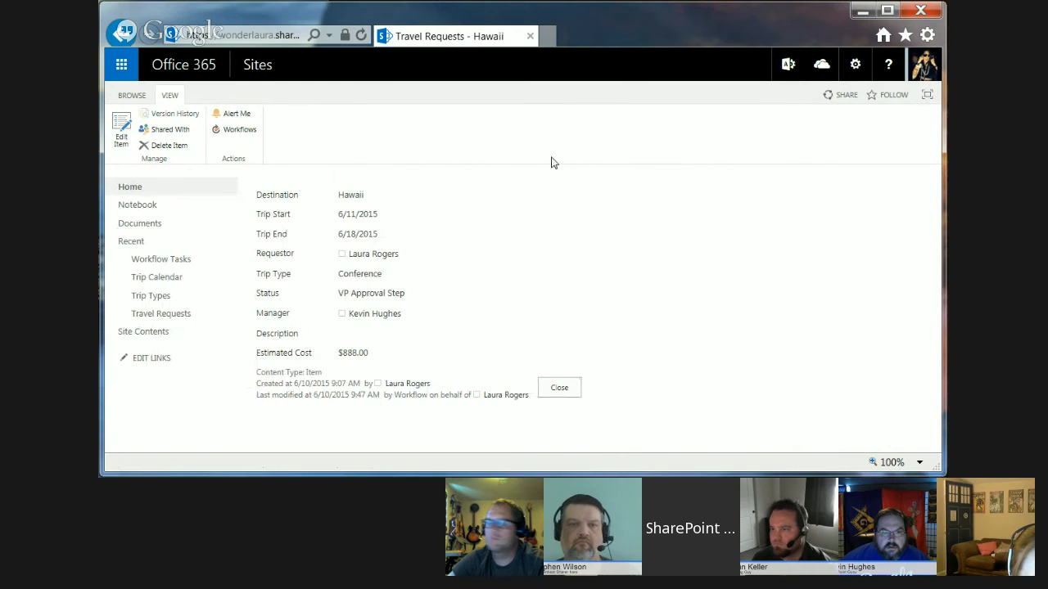
click(132, 187)
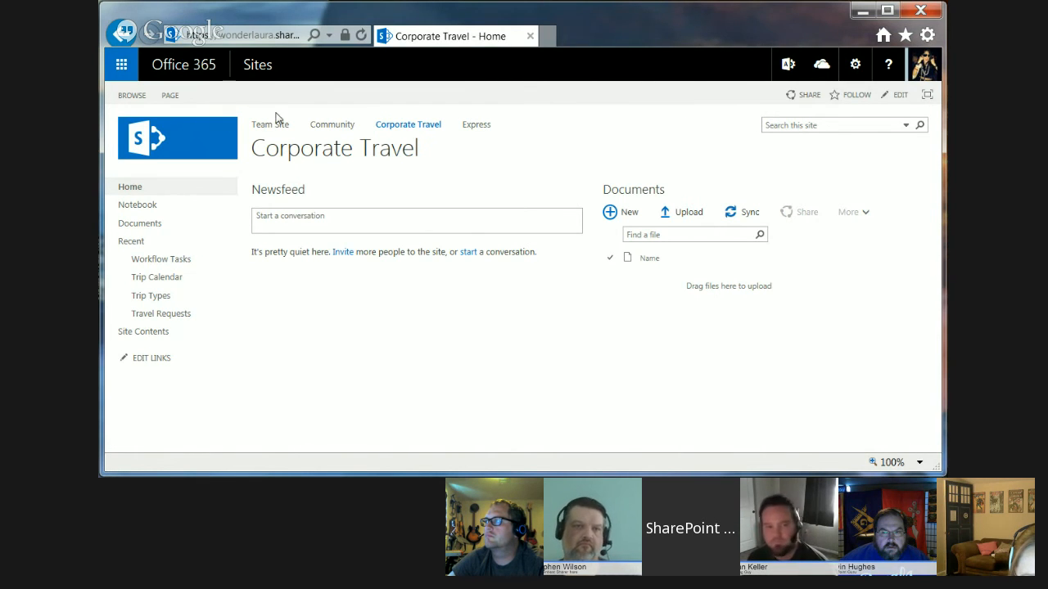
click(130, 67)
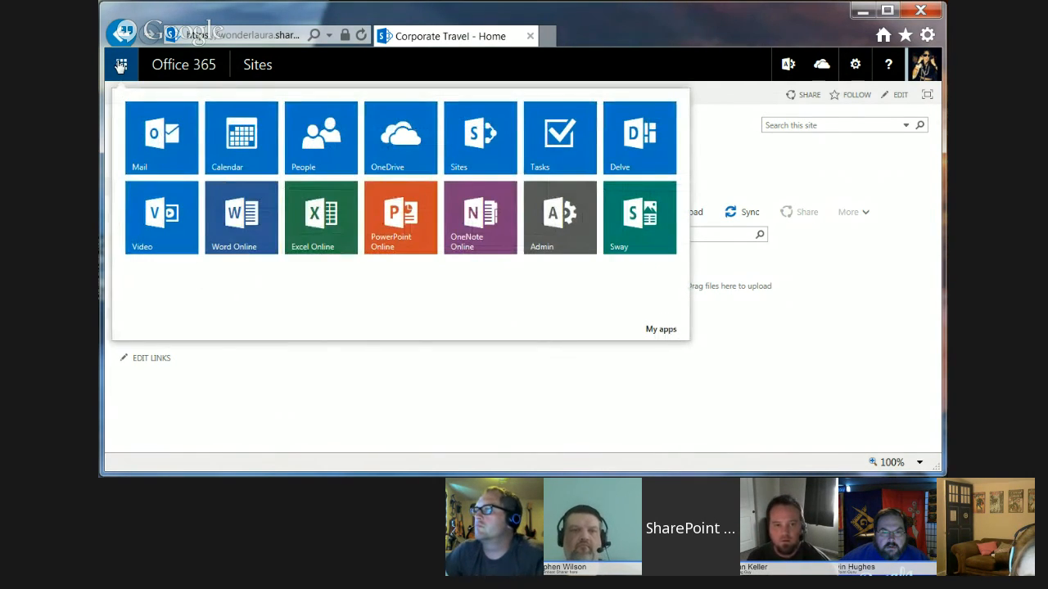
click(174, 145)
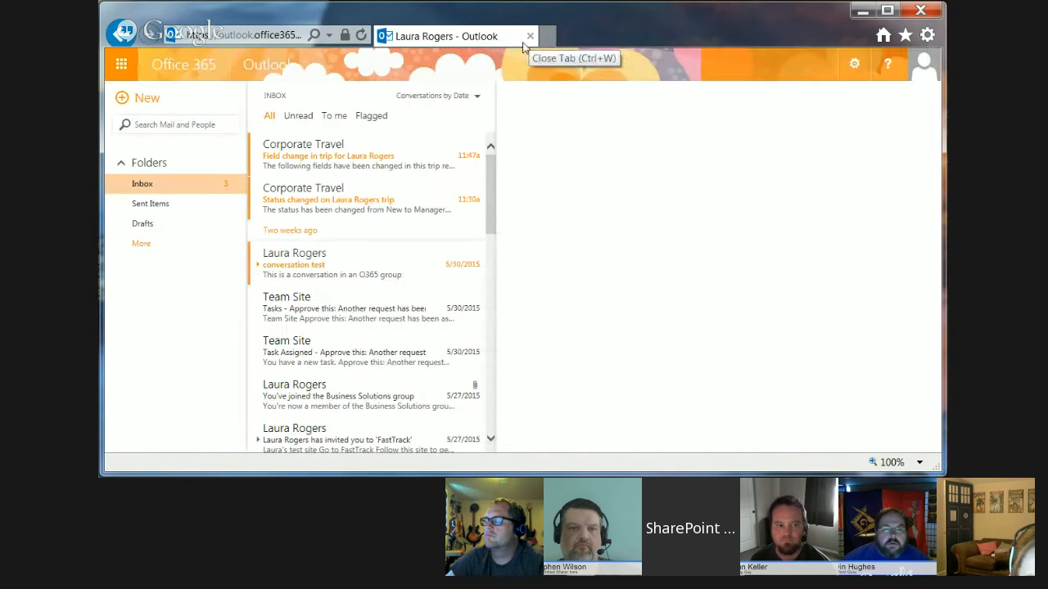
click(340, 162)
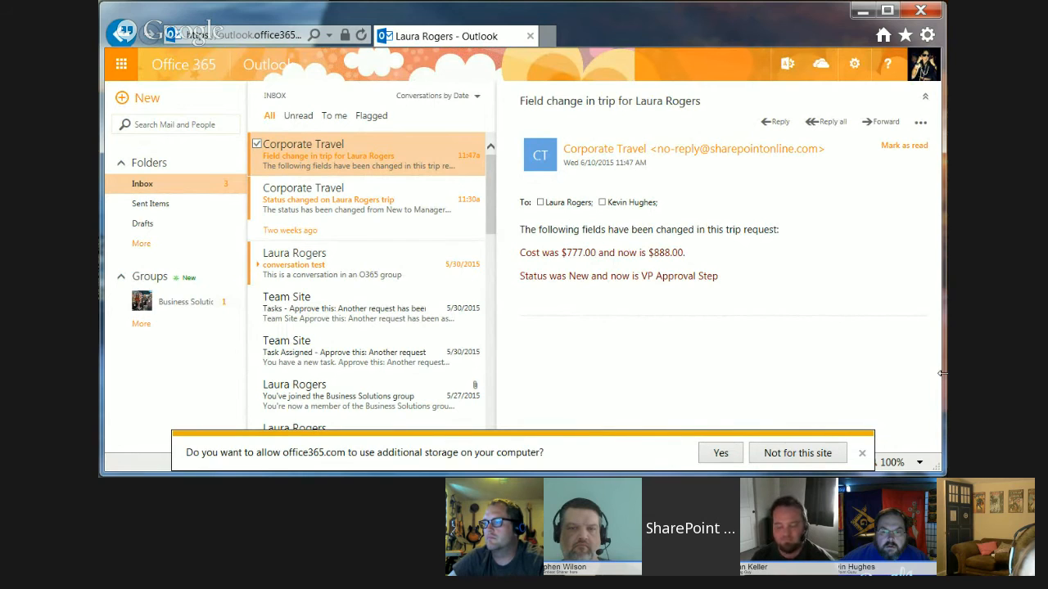
click(798, 454)
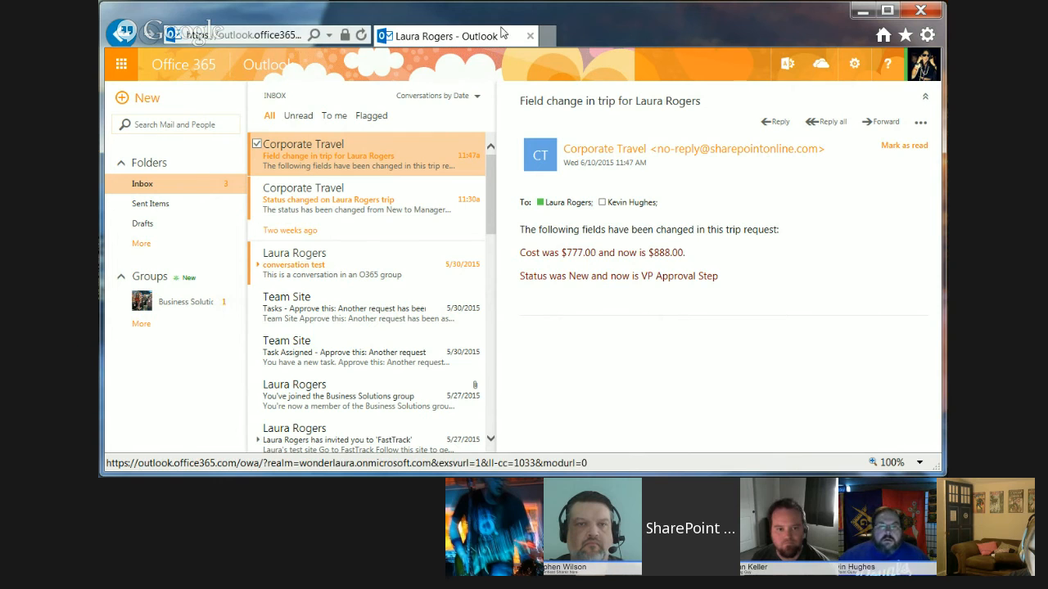
- Open wonderlaura.sharepoint.com in a new browser tab and show the Corporate Travel site's Travel Requests list
click(549, 36)
text(wonderlaura.sharepoint.com/)
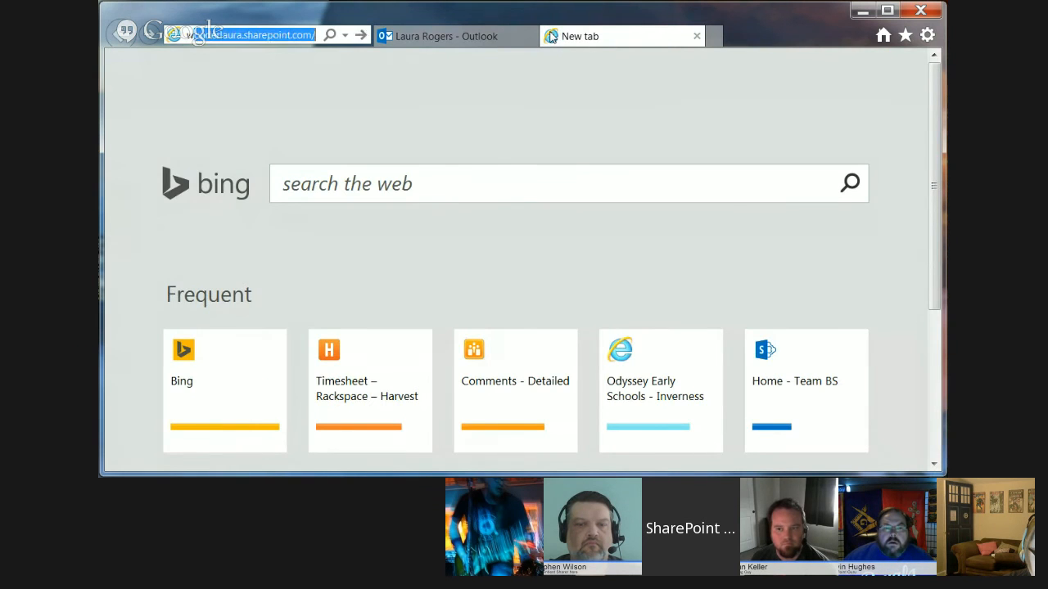
key(Return)
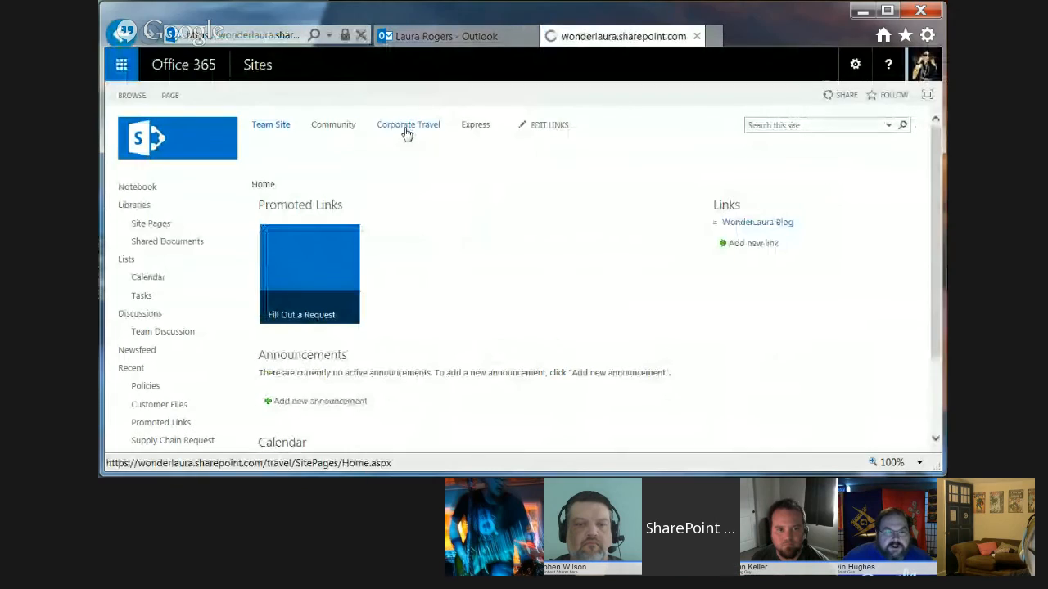
click(407, 131)
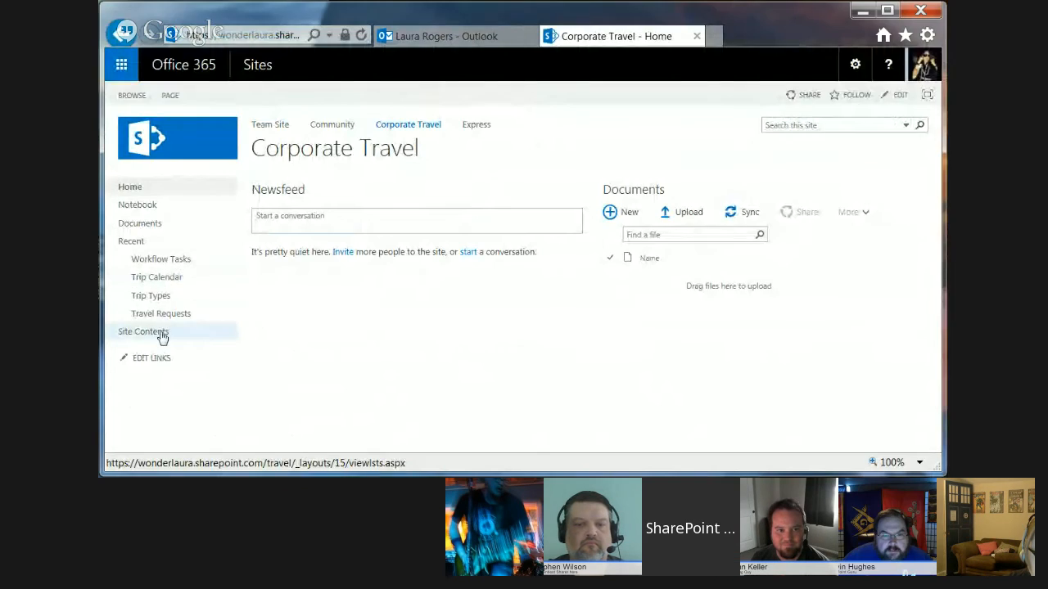
click(167, 316)
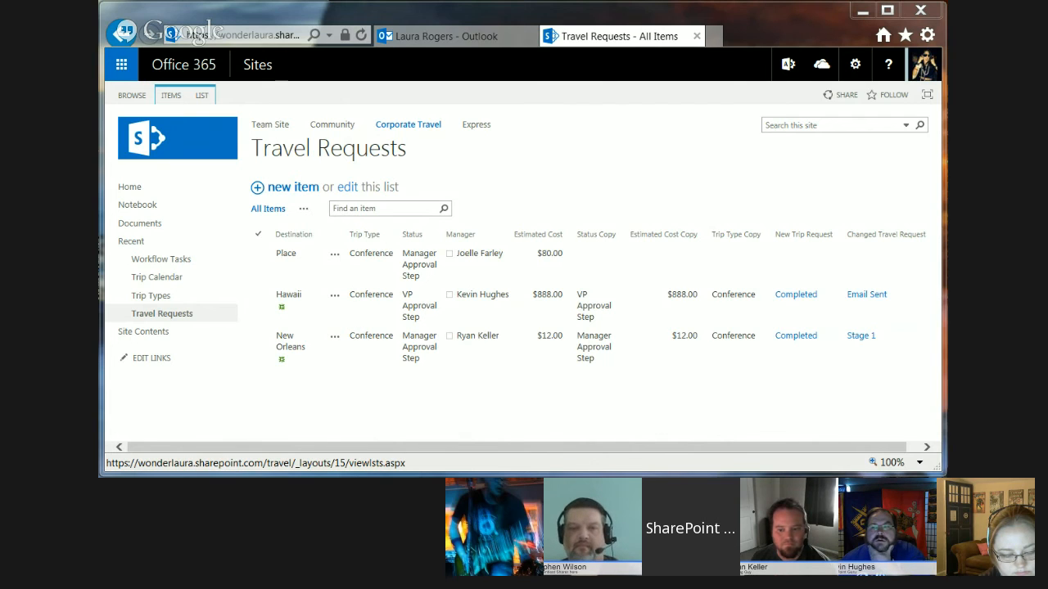
- Switch to SharePoint Designer and review the Check Changes and Email Sent stages of the Changed Travel Request workflow
key(alt+Tab)
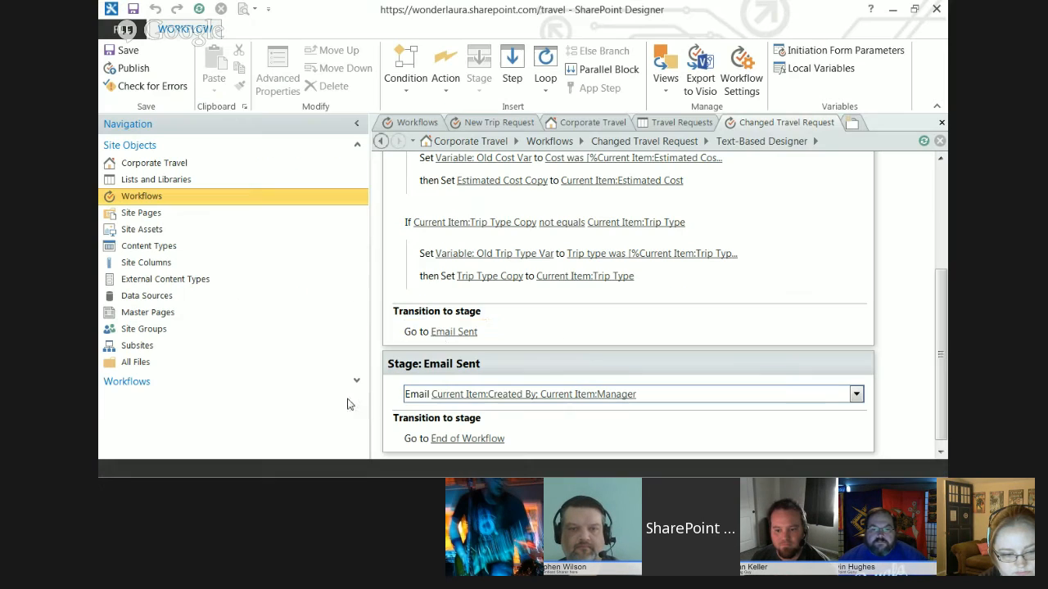
scroll(440, 334, up, 5)
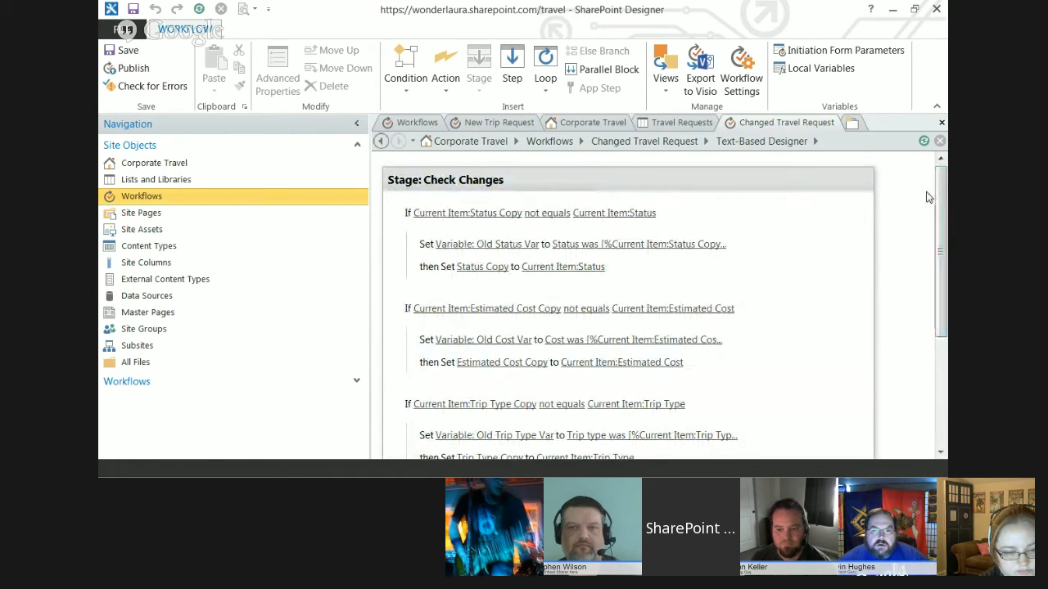
scroll(944, 187, down, 5)
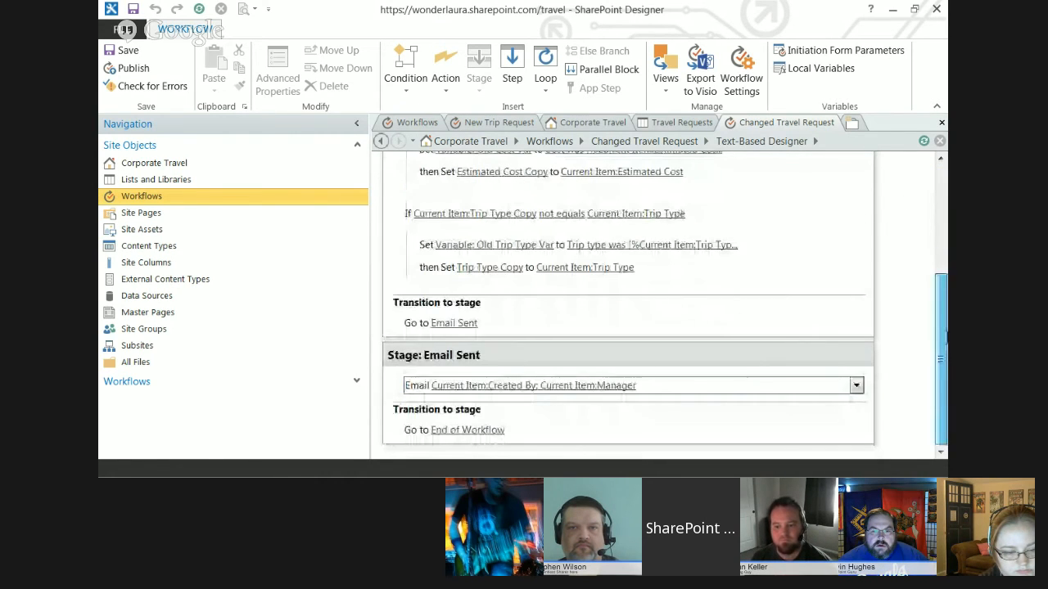
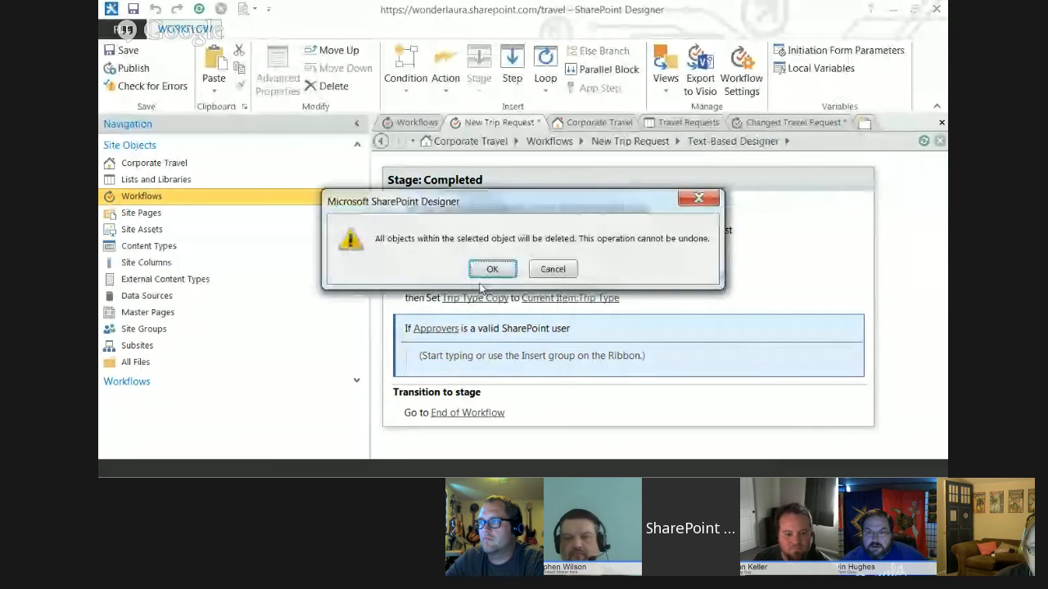
- Delete the "If Approvers is a valid SharePoint user" condition from the Completed stage of the New Trip Request workflow
click(494, 267)
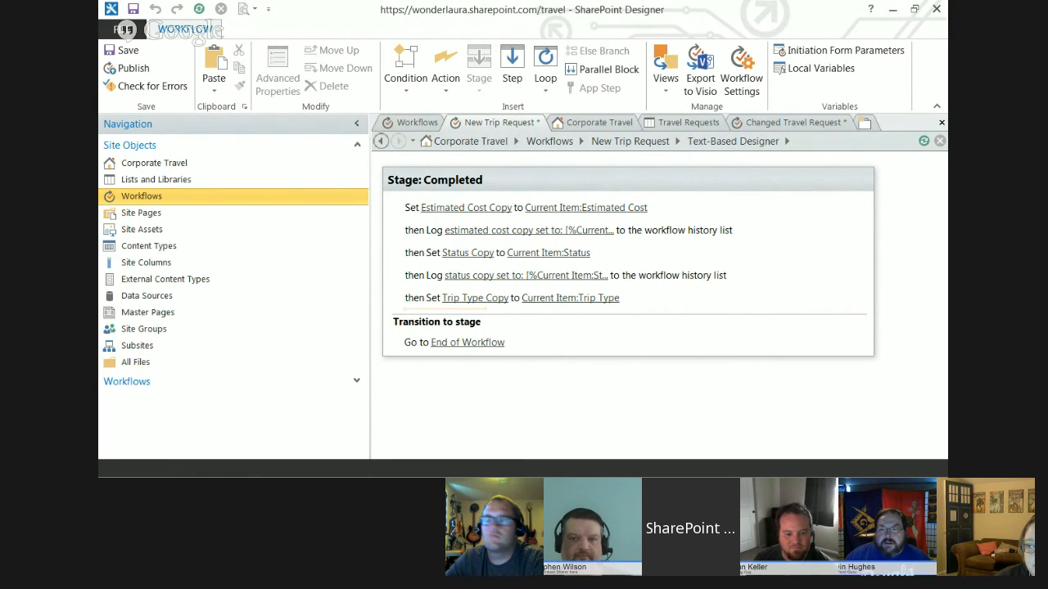
- Insert a Start a List Workflow action after the Trip Type Copy action and open its SharePoint 2010 list workflow selection
click(427, 311)
text(s)
key(BackSpace)
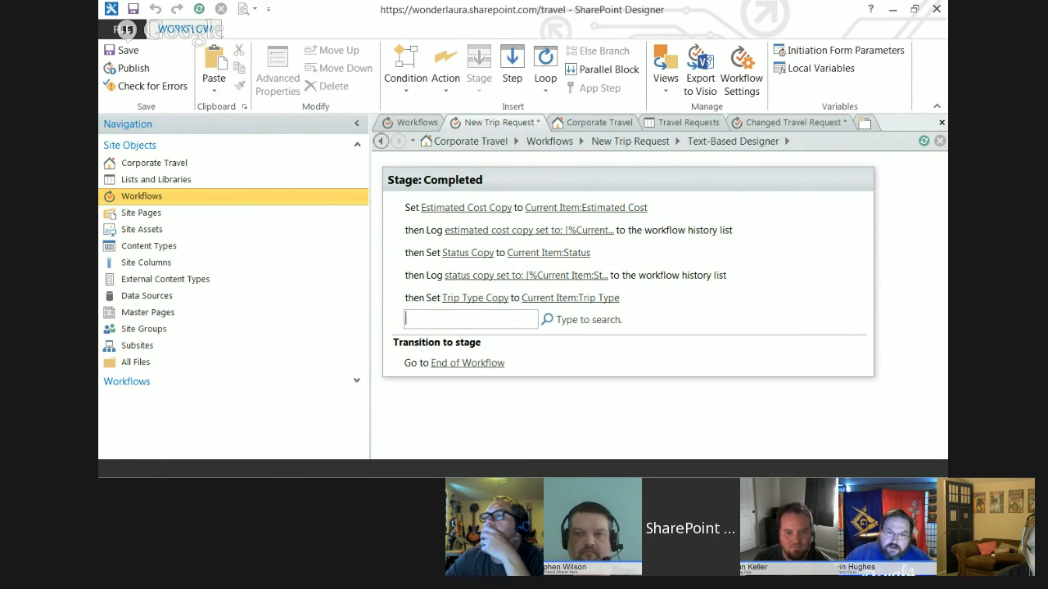
text(stary)
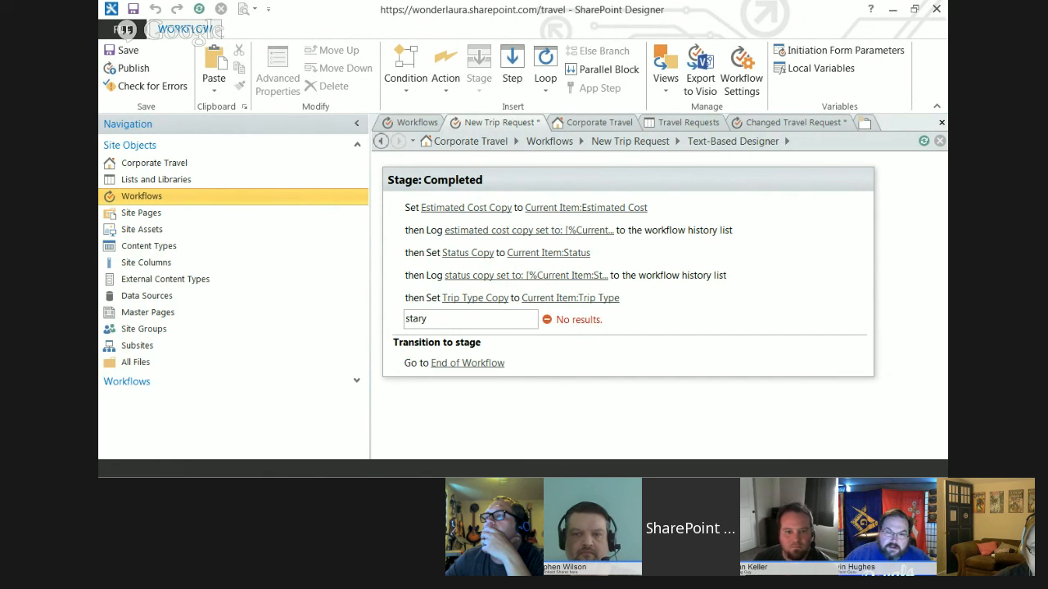
key(BackSpace)
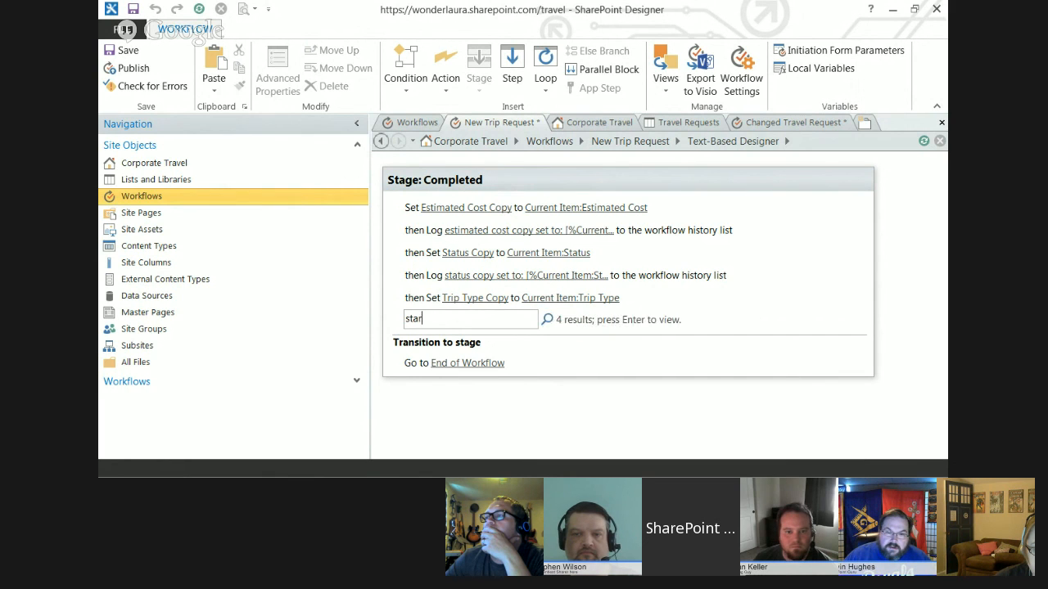
key(Return)
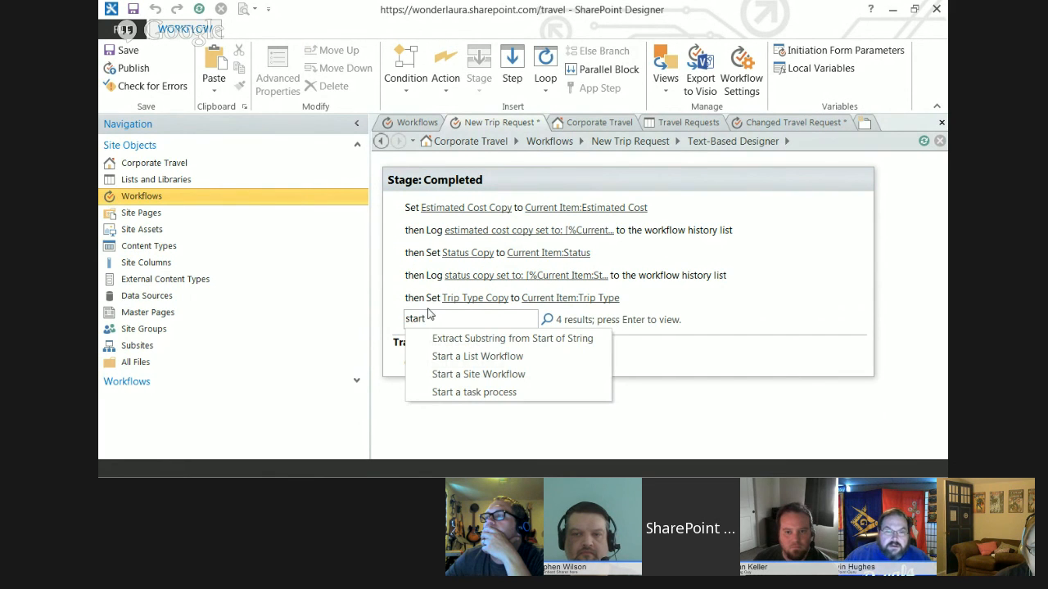
click(477, 359)
click(492, 325)
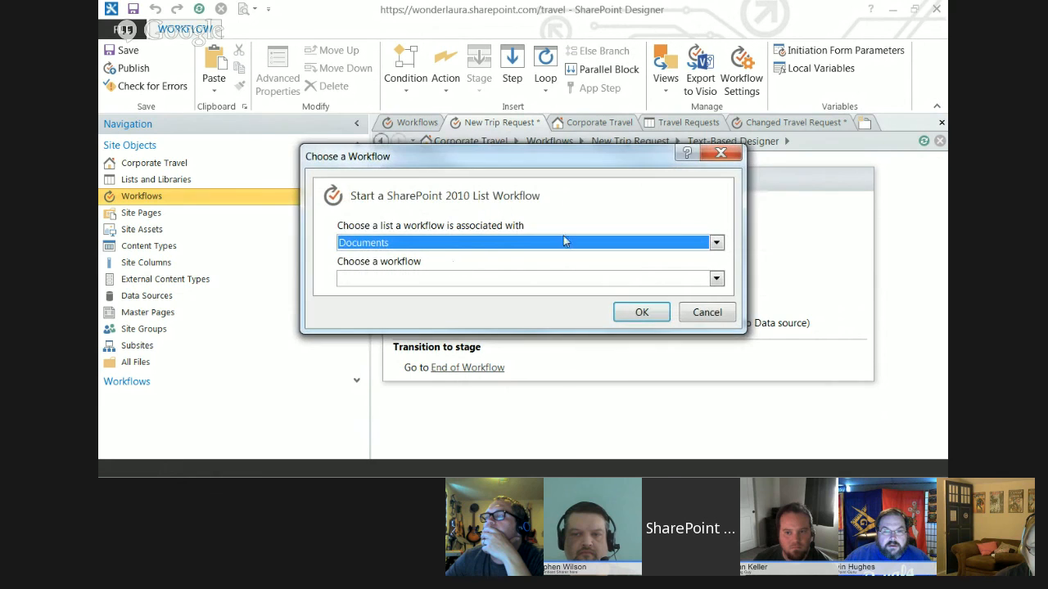
- Cancel the list workflow selection and remove the Start List Workflow action from the Completed stage
click(708, 313)
click(856, 323)
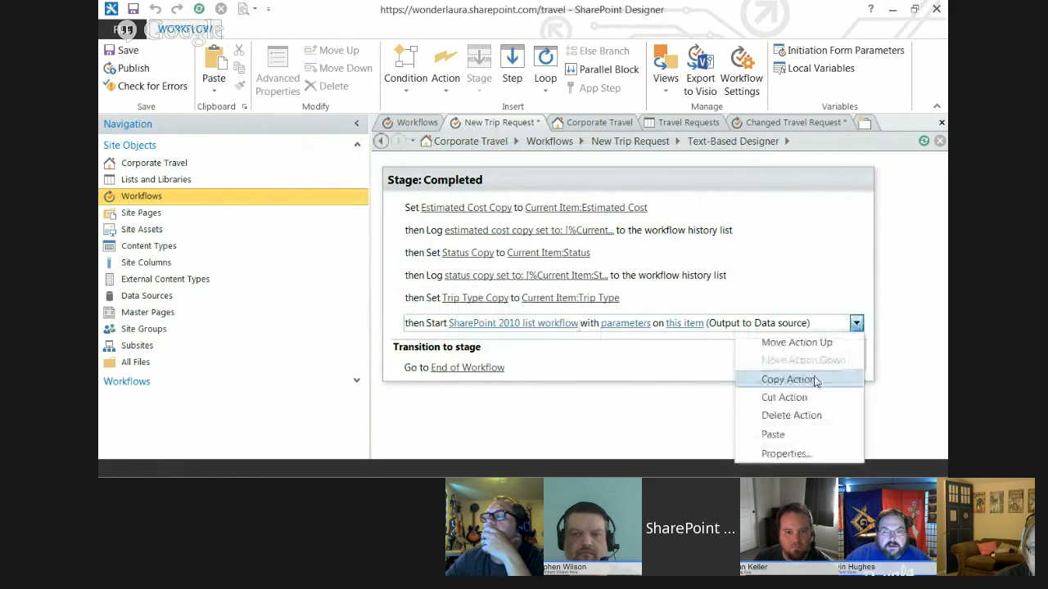
click(805, 400)
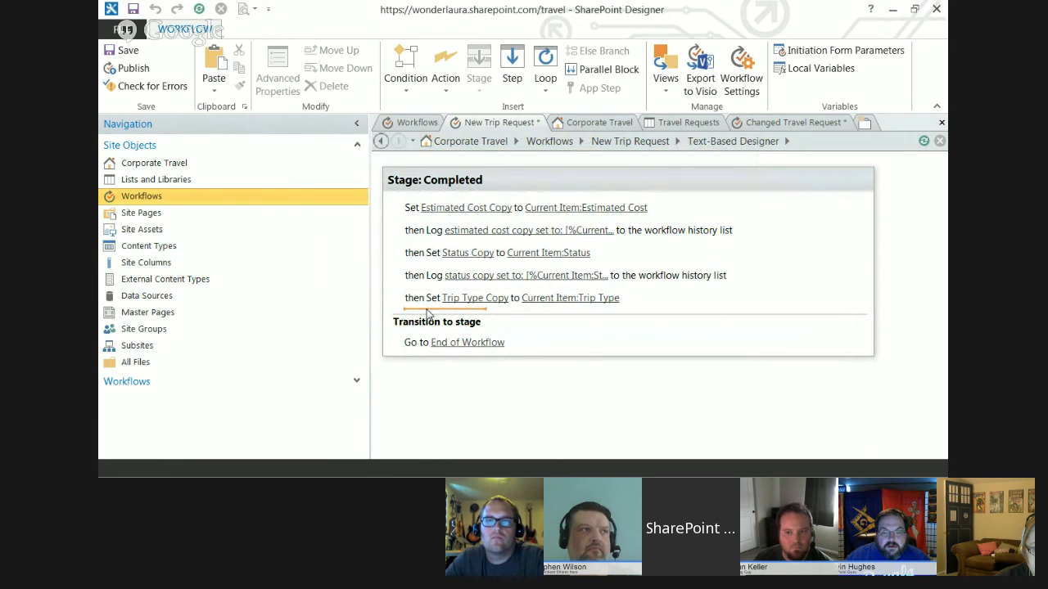
- Add a "Person is a valid SharePoint user" condition below the Trip Type Copy action, with Approvers as the person
click(418, 89)
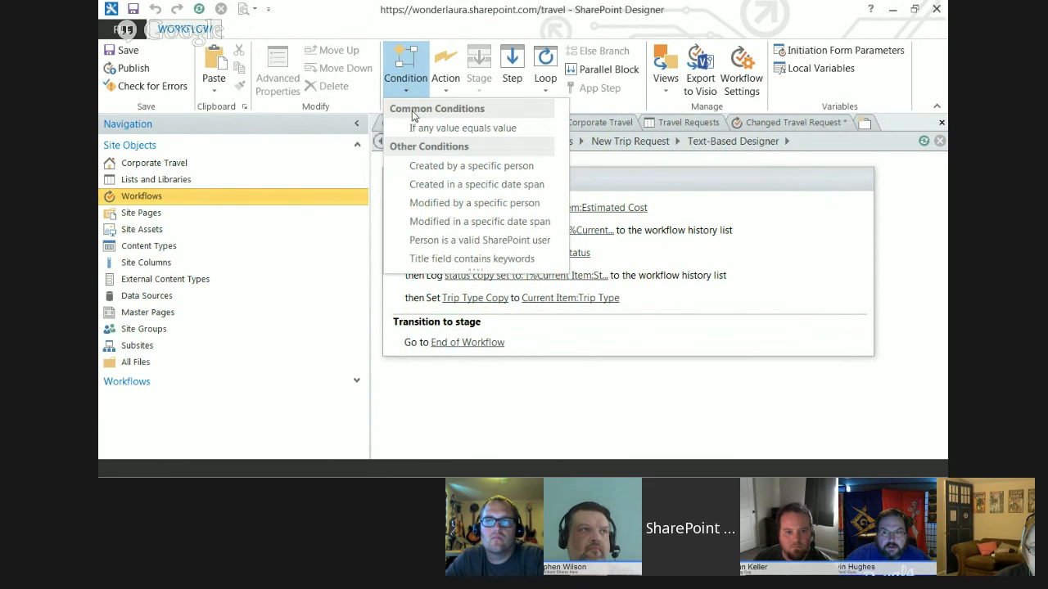
click(438, 242)
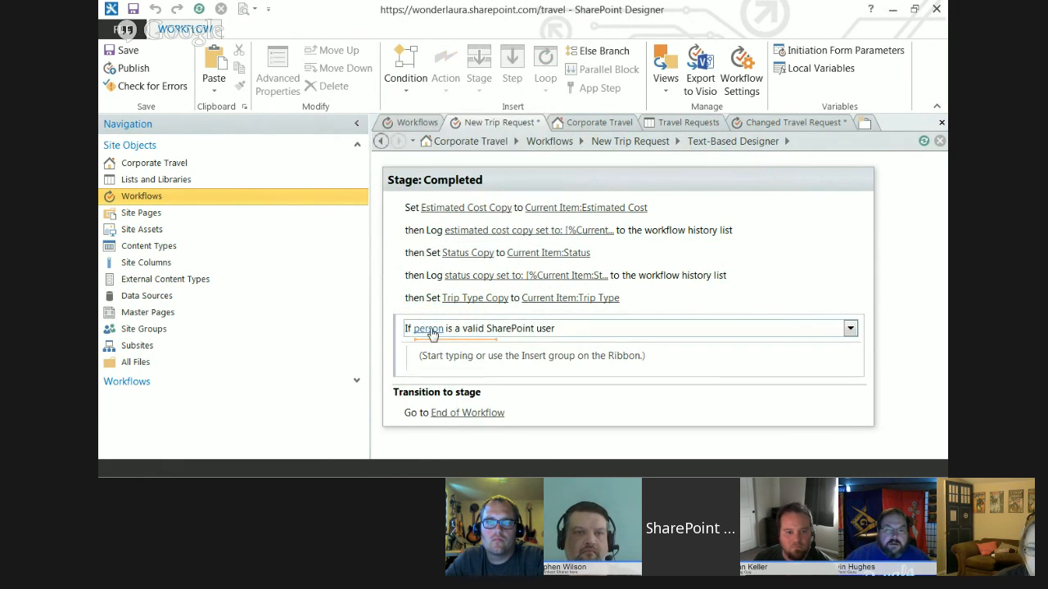
click(431, 329)
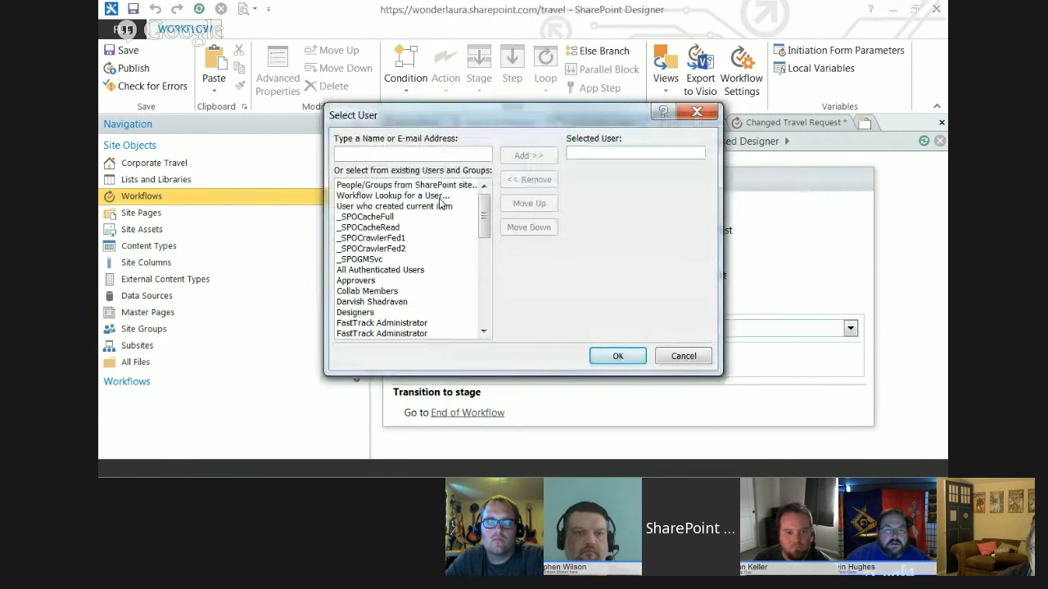
double_click(390, 280)
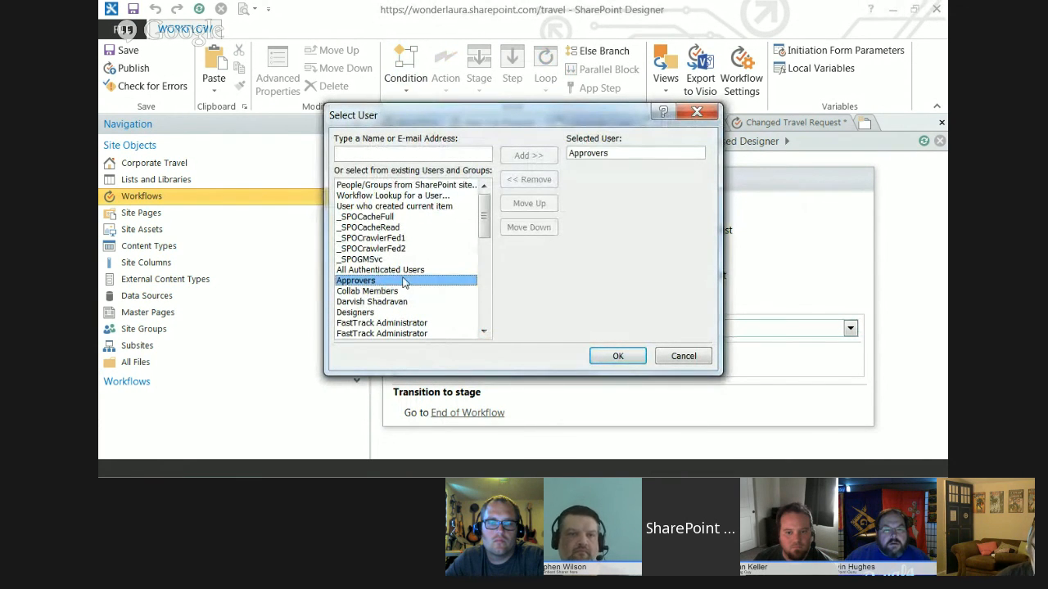
click(616, 356)
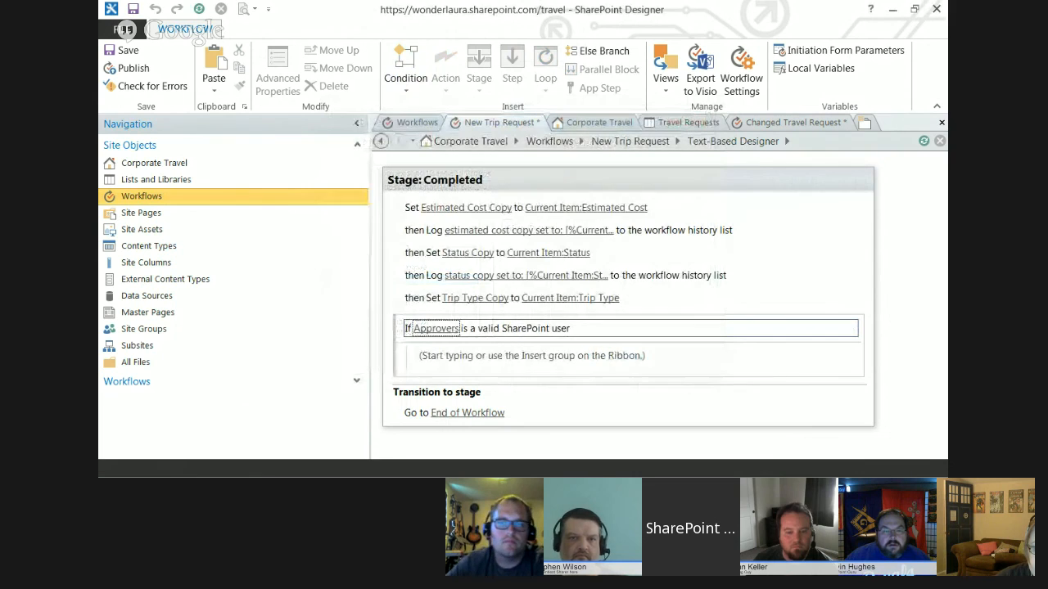
click(458, 367)
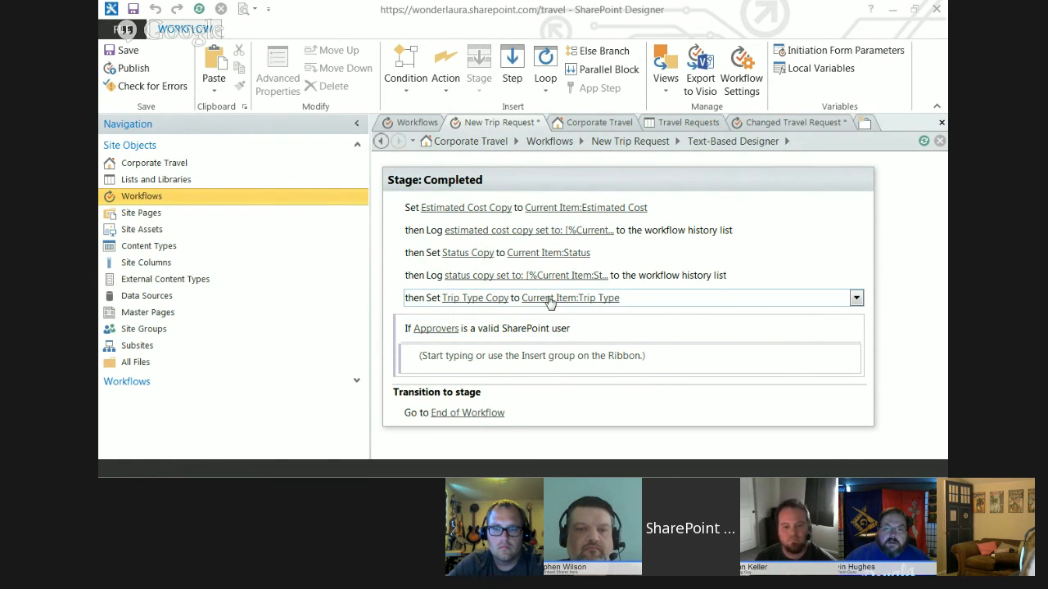
click(419, 232)
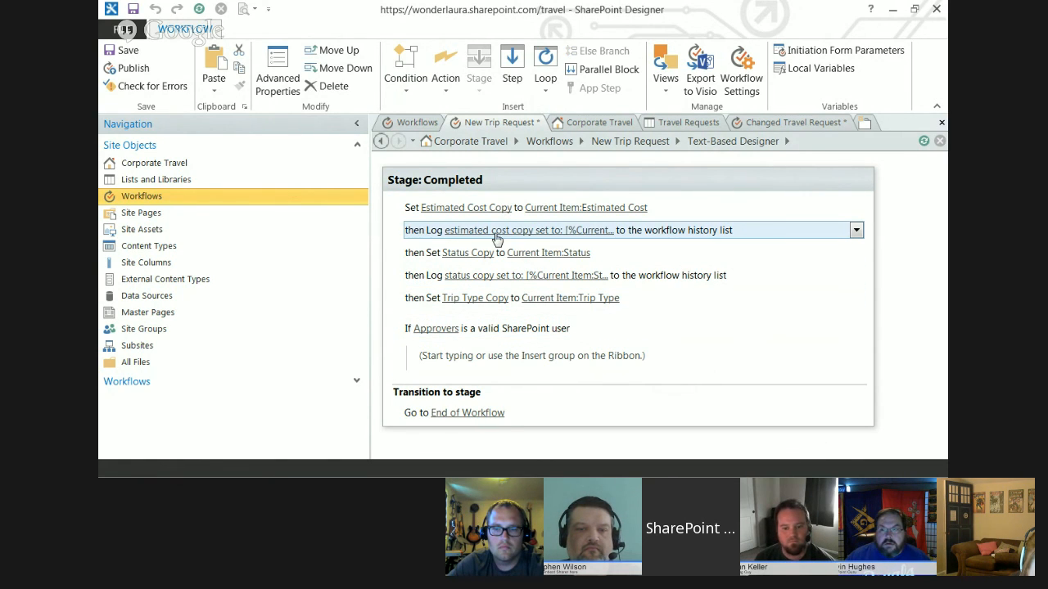
click(414, 248)
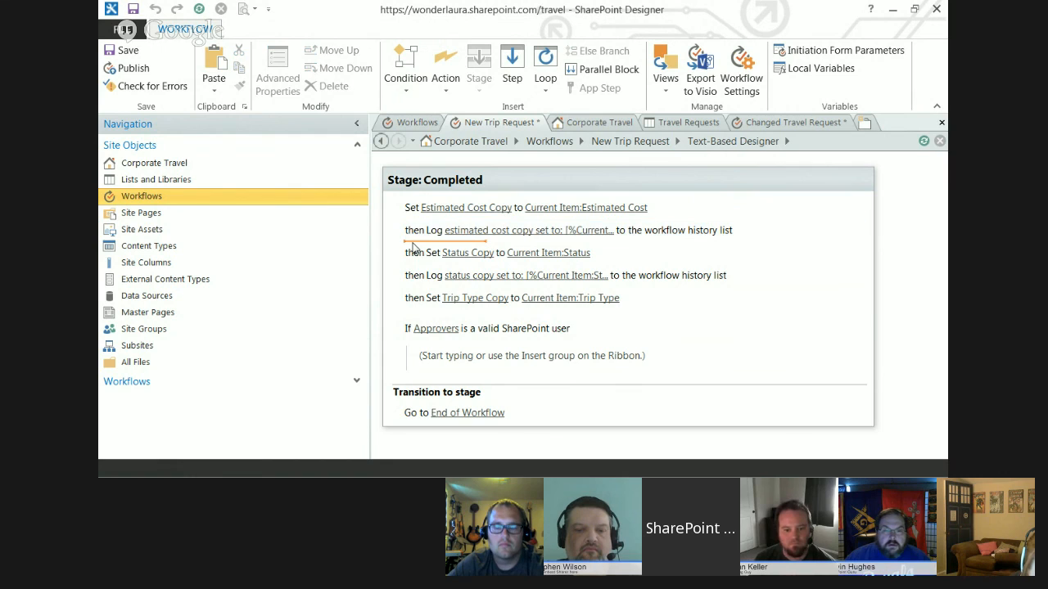
key(Return)
text(log)
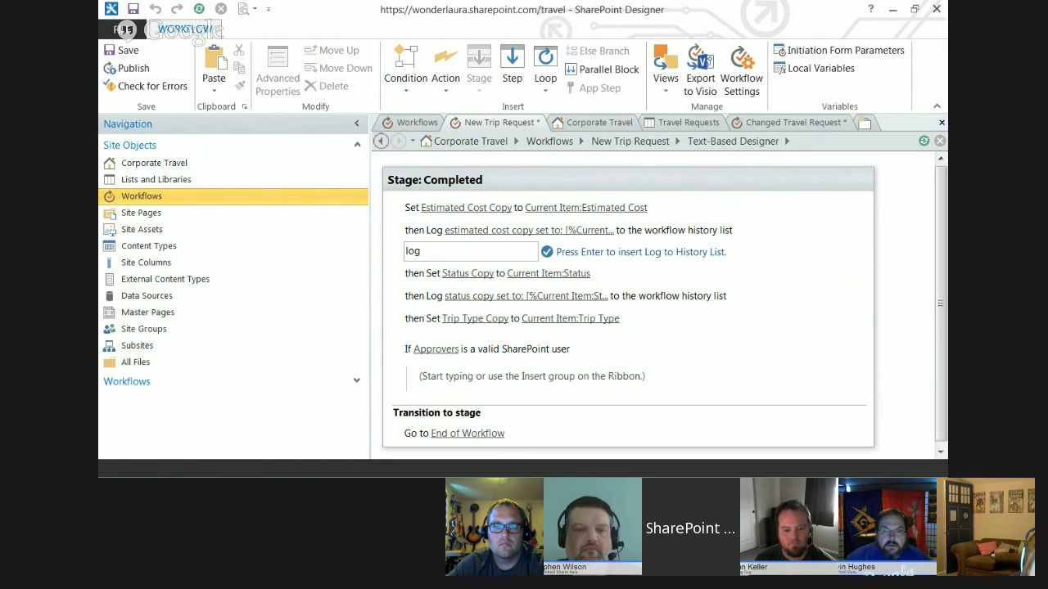
key(Escape)
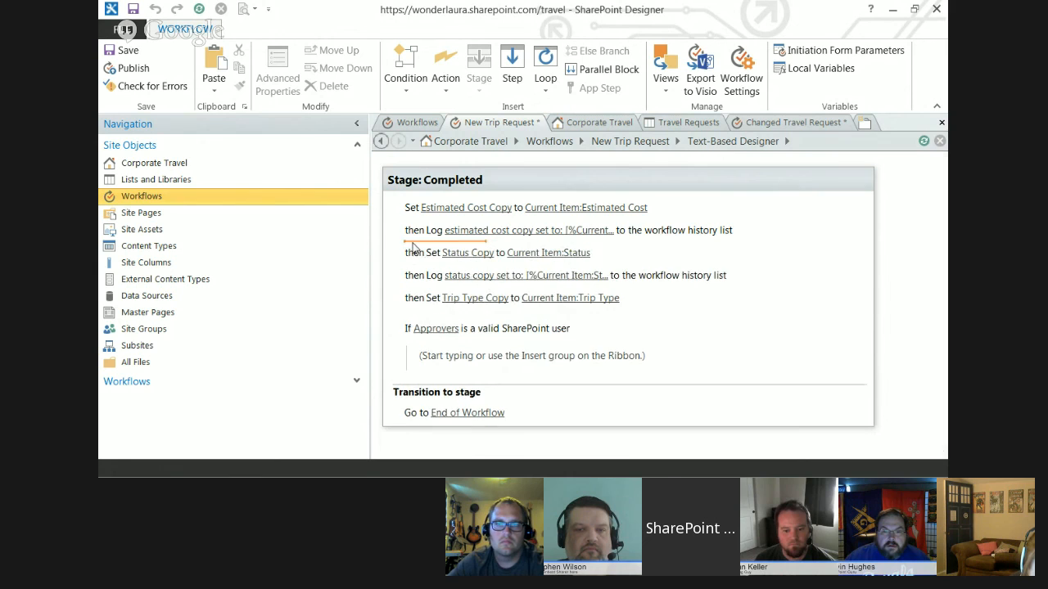
- Examine the message text and Estimated Cost lookup of the estimated cost log action, leaving it unedited
click(485, 232)
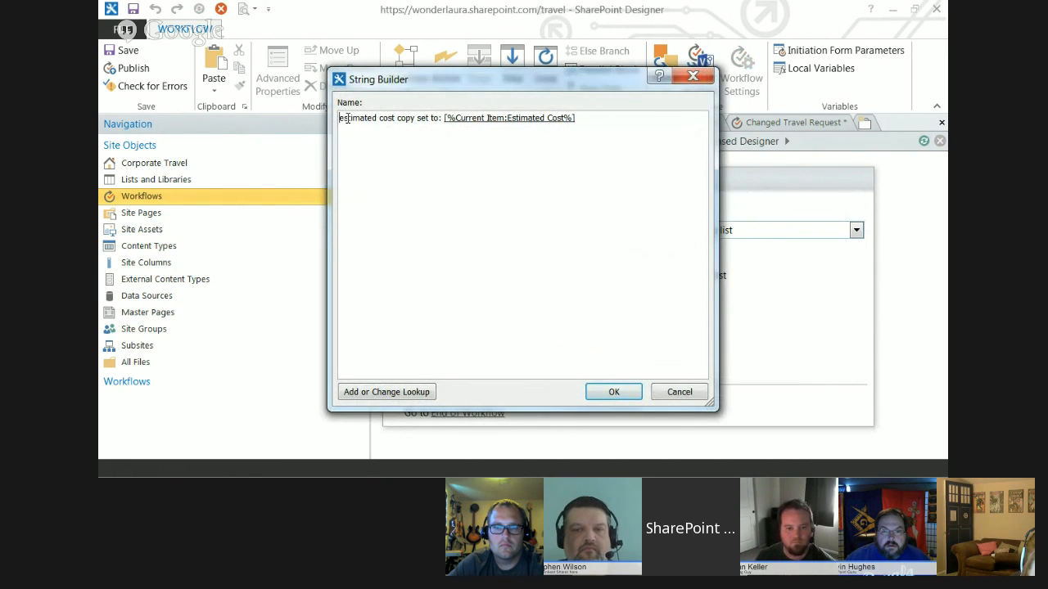
click(499, 118)
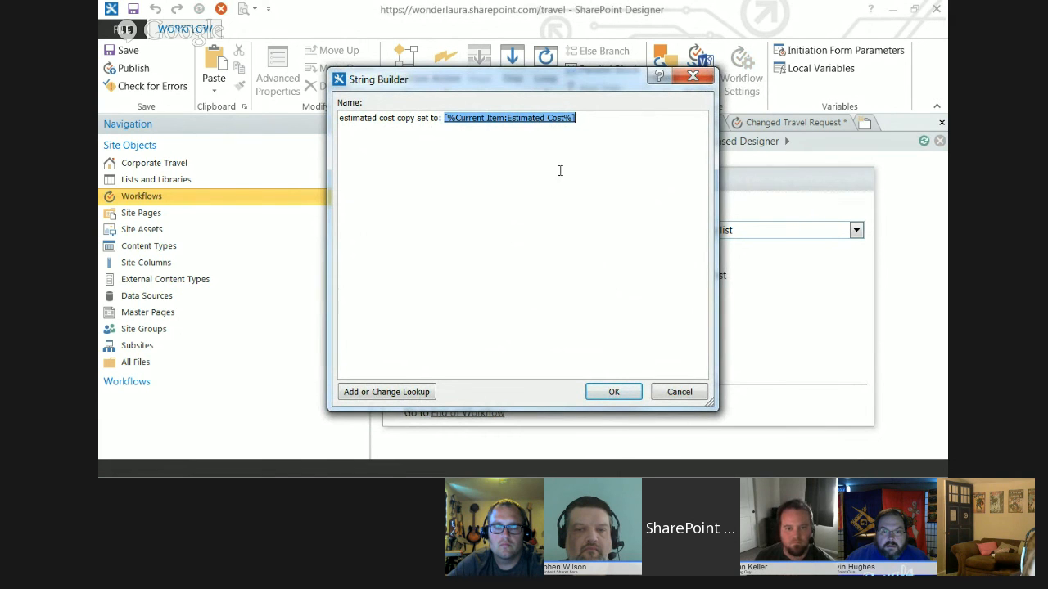
click(692, 76)
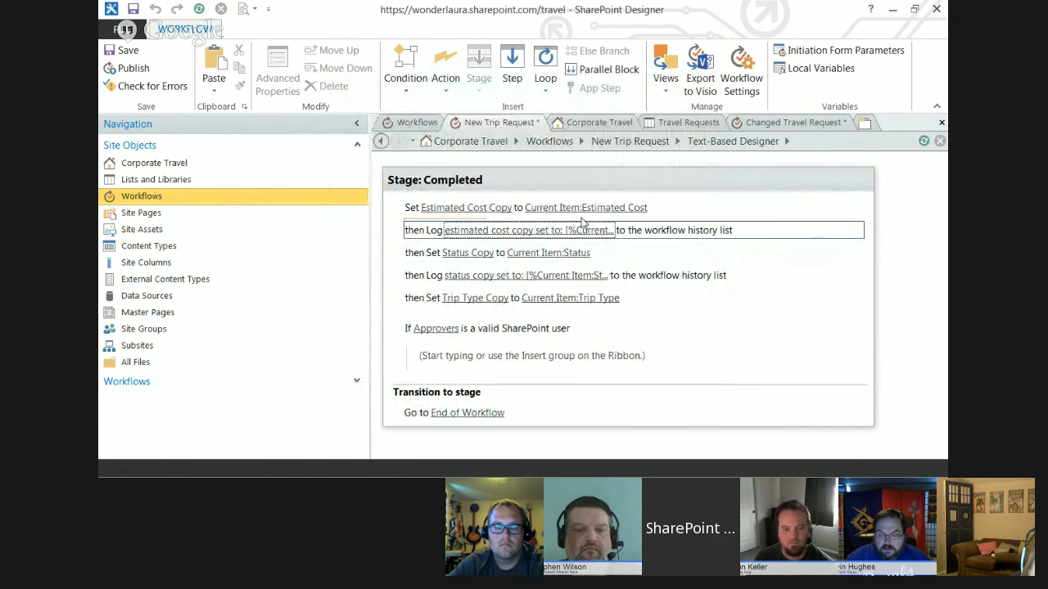
- Copy the status copy log action and paste it directly after the Trip Type Copy action
click(422, 276)
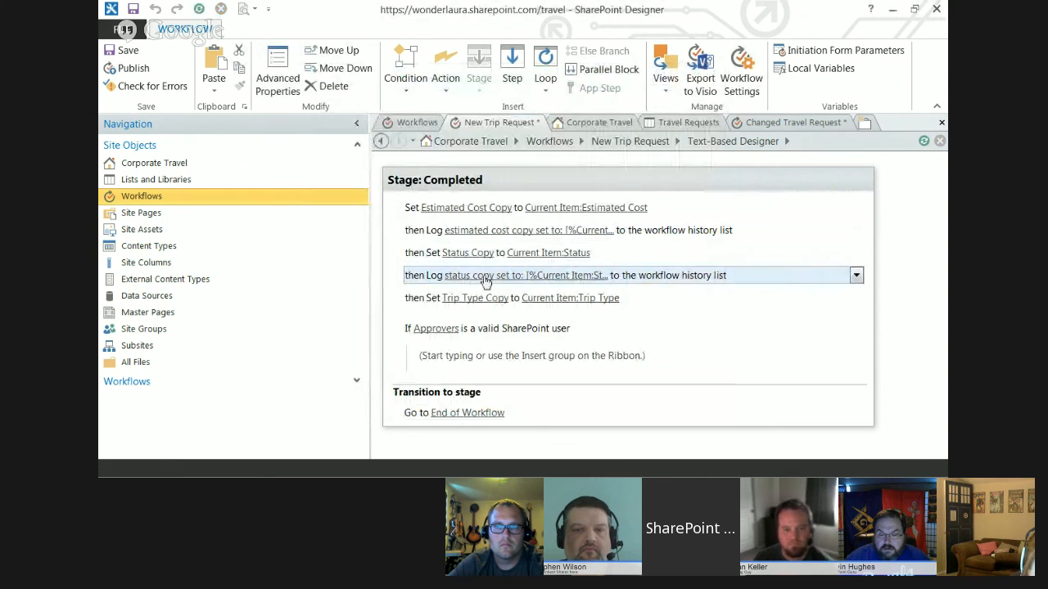
click(431, 315)
key(ctrl+v)
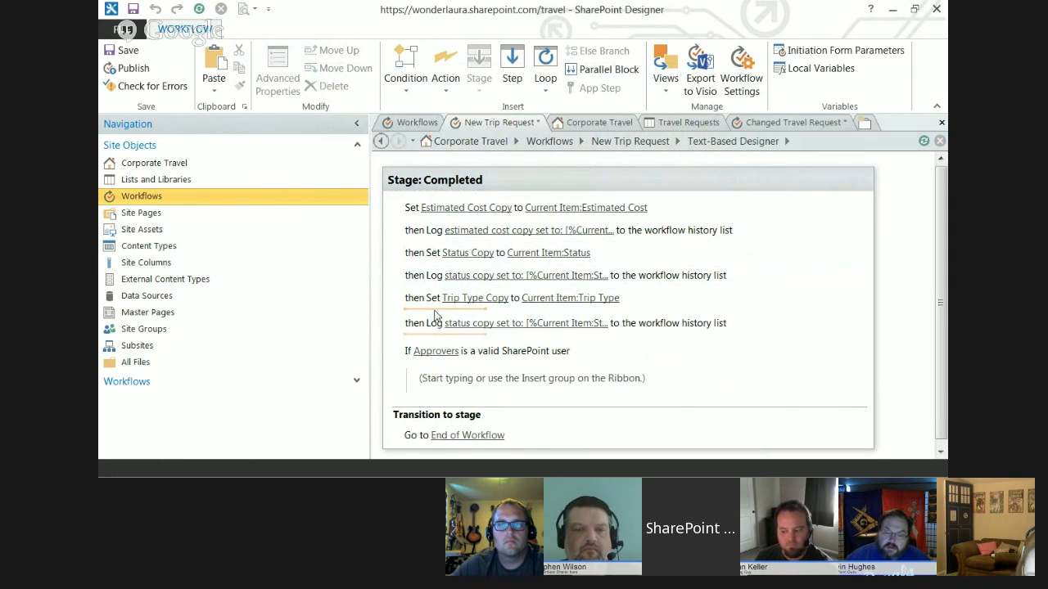
- Replace "status copy" with "trip type" in the message text of the pasted log action
click(485, 324)
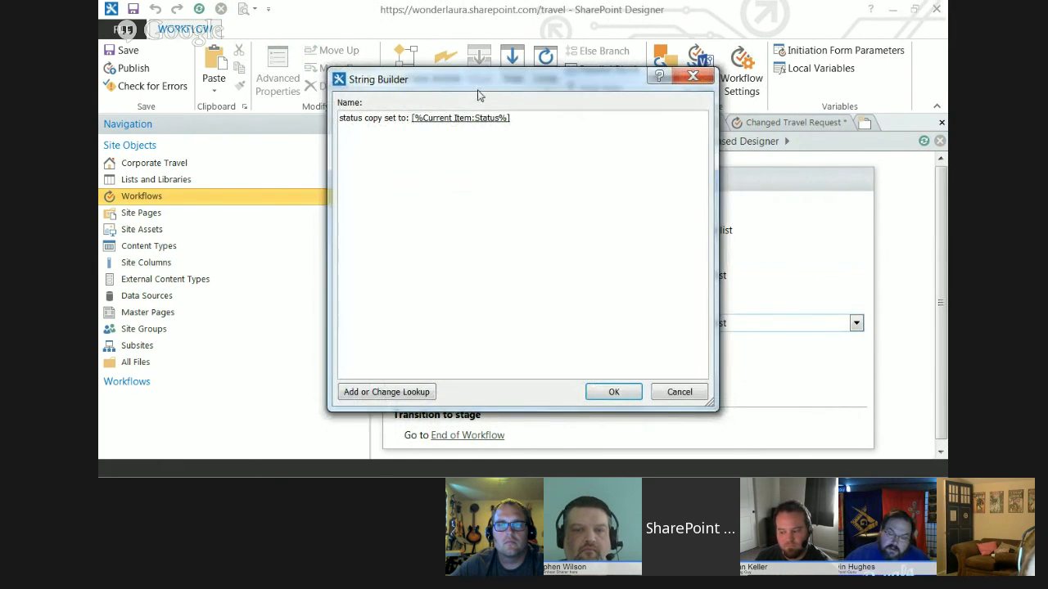
mouse_move(458, 88)
mouse_down()
mouse_move(625, 89)
mouse_move(507, 162)
mouse_move(220, 302)
mouse_move(274, 342)
mouse_move(451, 75)
mouse_up()
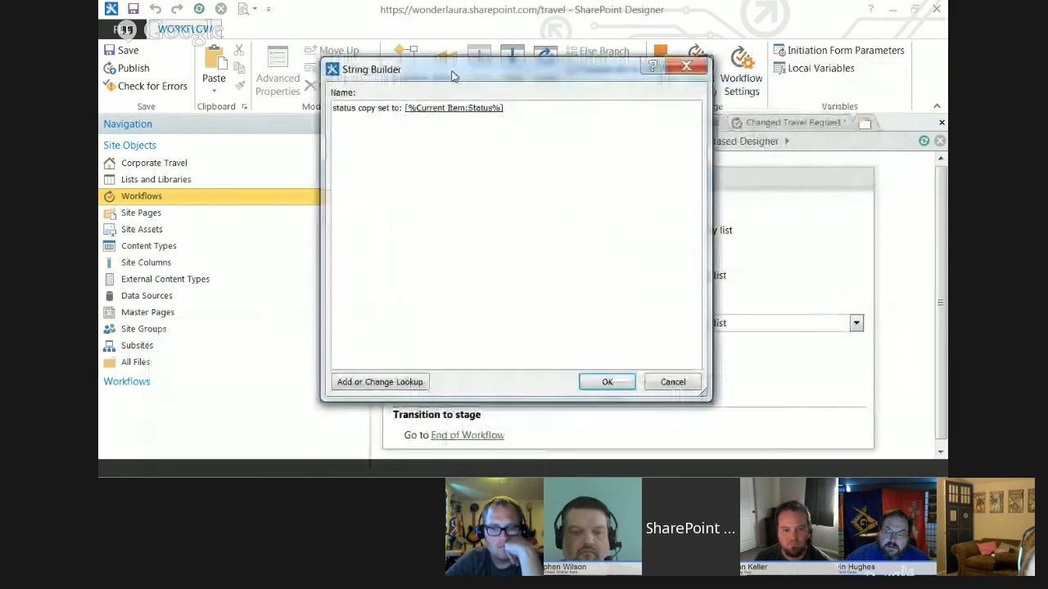
drag(373, 109, 304, 115)
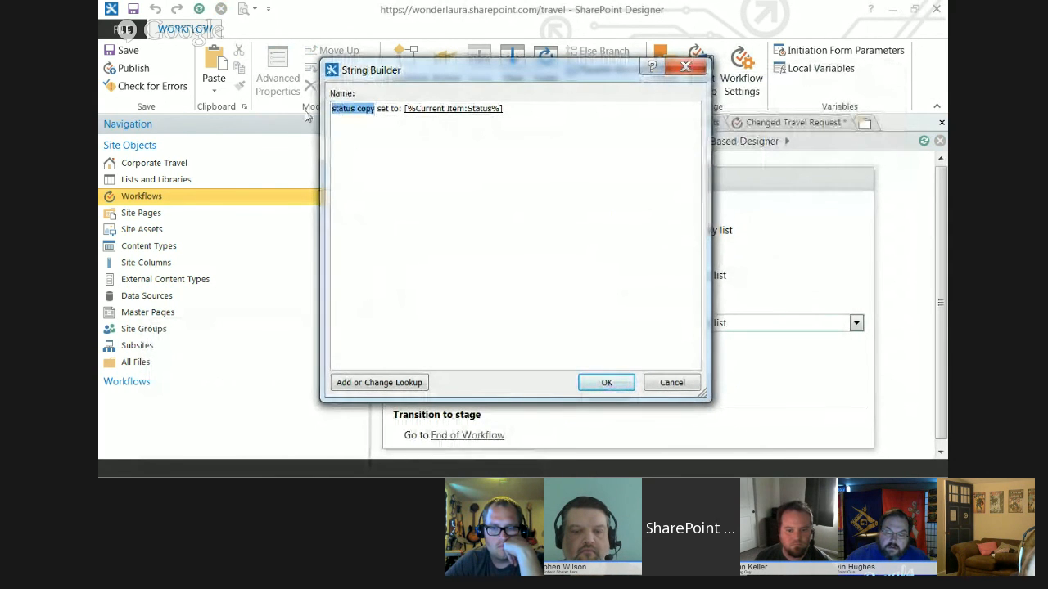
text(trip t)
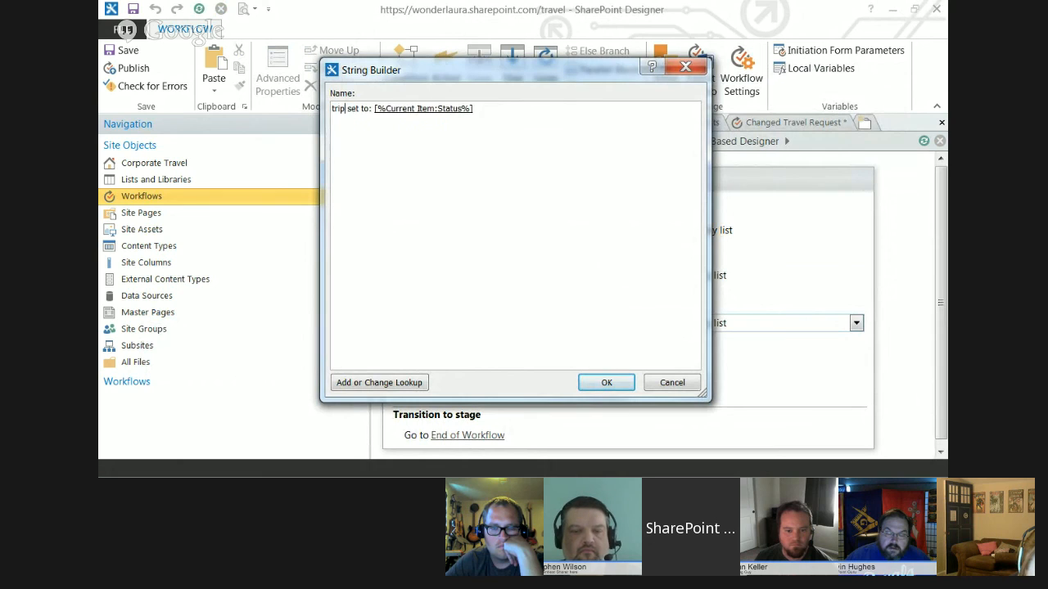
text(ype)
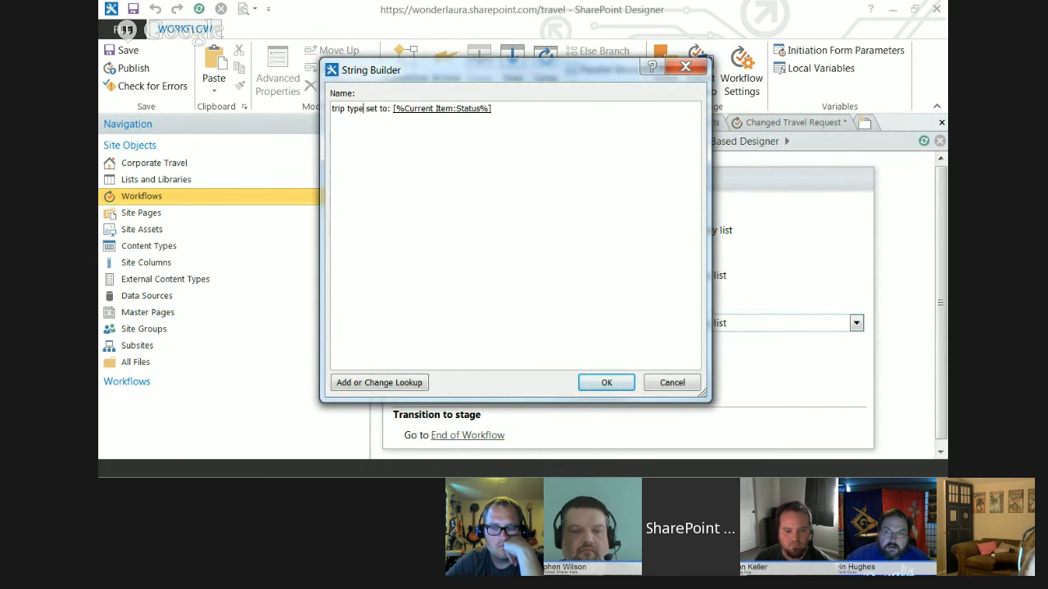
- Change the message's lookup to the Trip Type field of Current Item and accept the log message
click(484, 112)
click(358, 383)
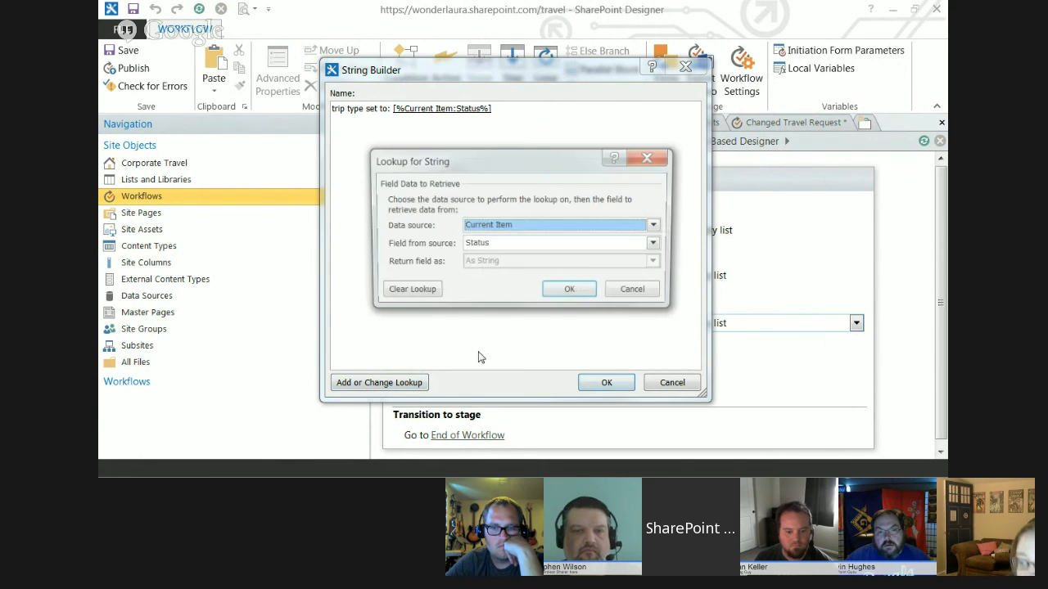
click(501, 245)
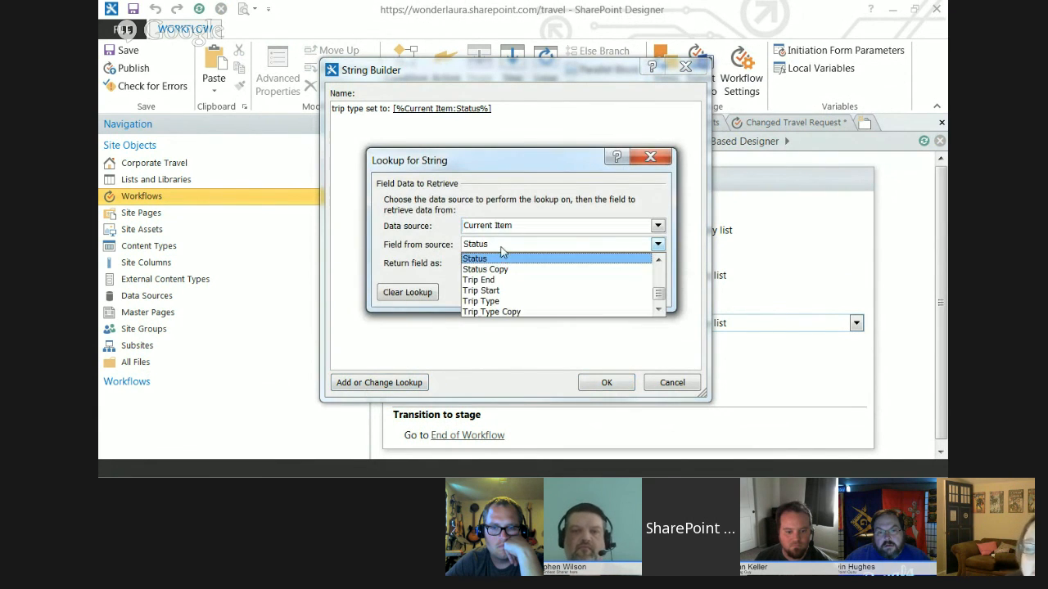
click(508, 301)
click(568, 293)
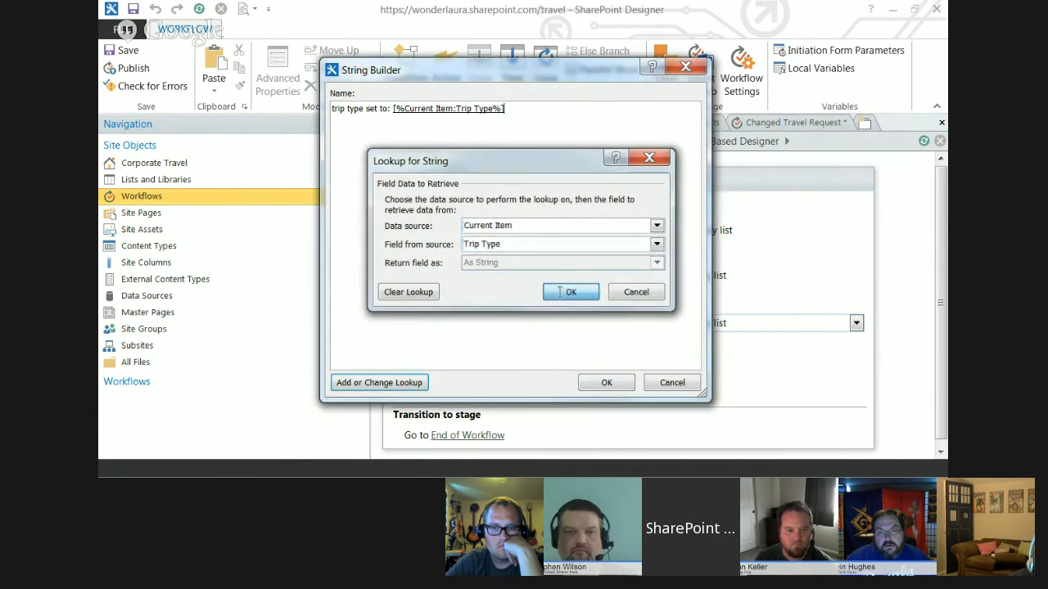
click(606, 382)
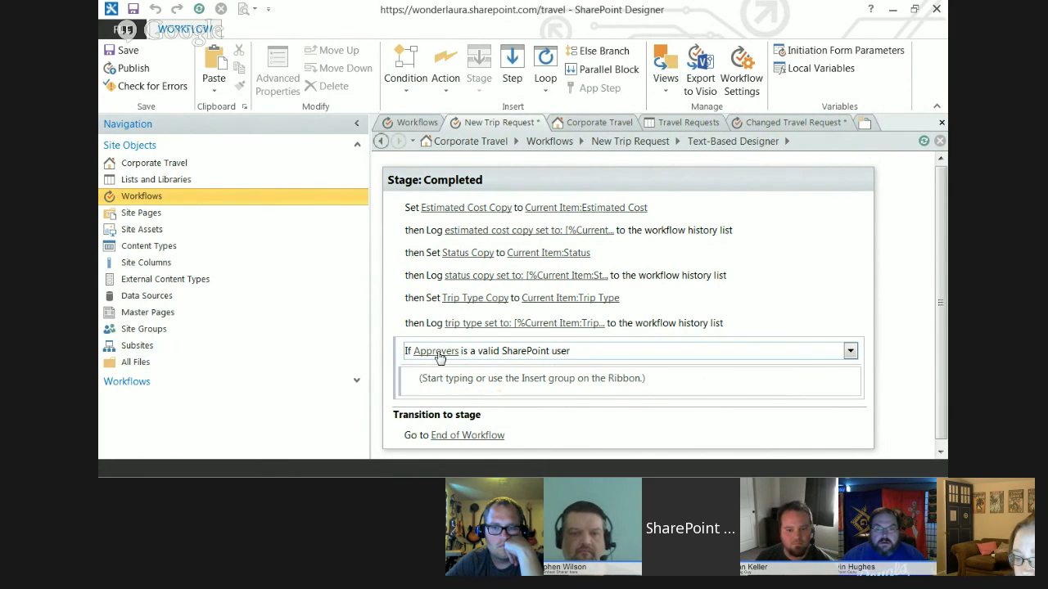
- Replace Approvers with Collab Members as the person in the valid SharePoint user condition
click(442, 393)
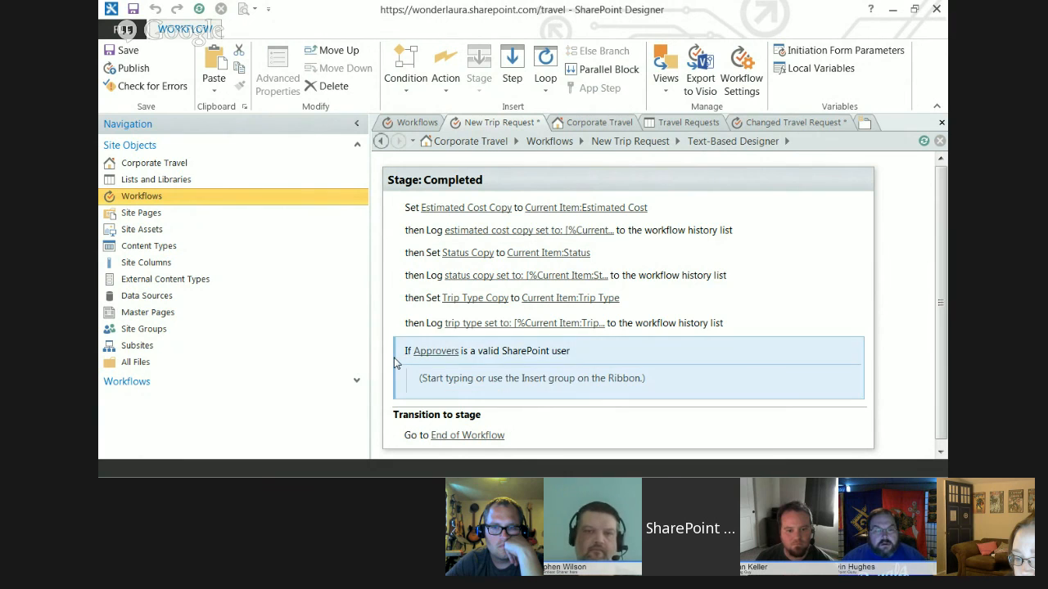
click(440, 393)
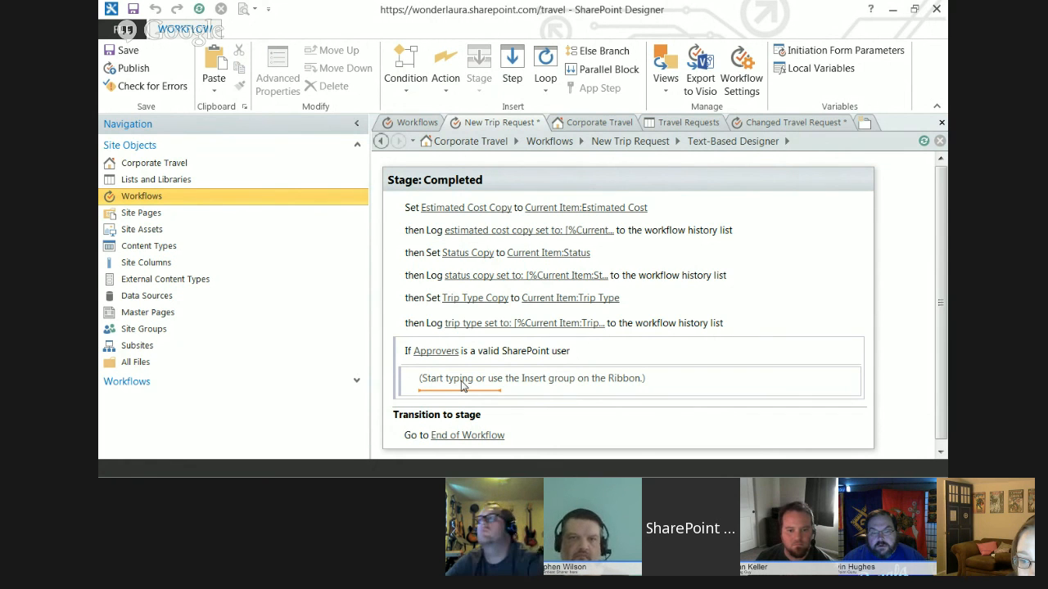
click(436, 352)
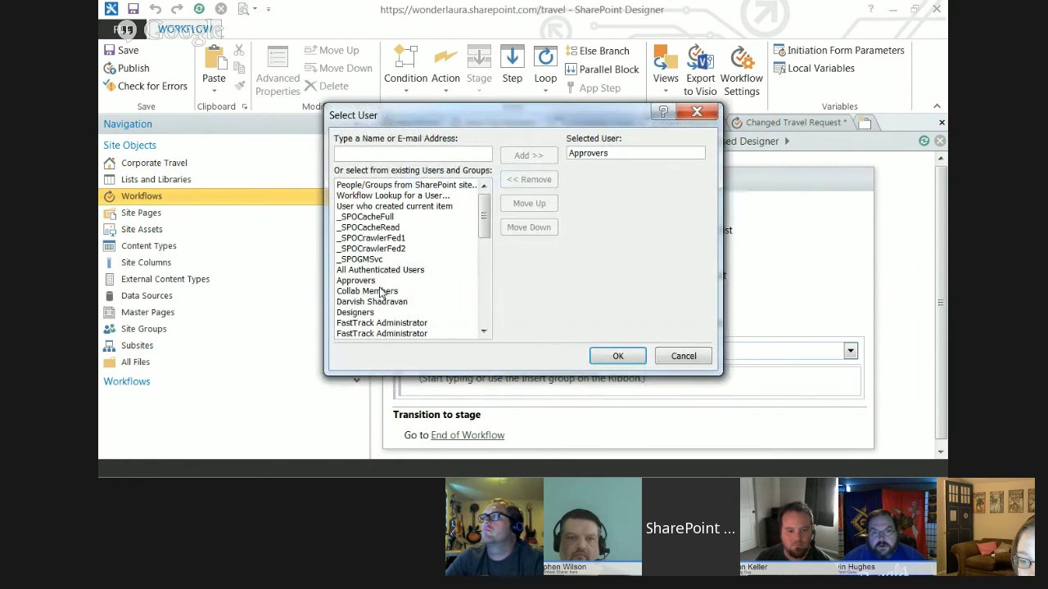
click(387, 292)
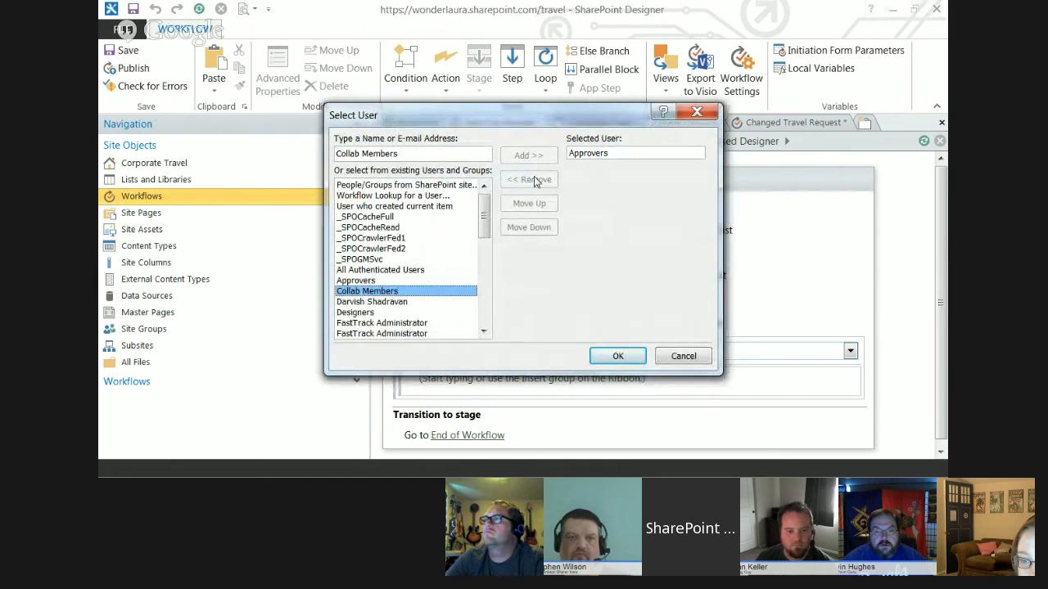
click(587, 153)
click(529, 180)
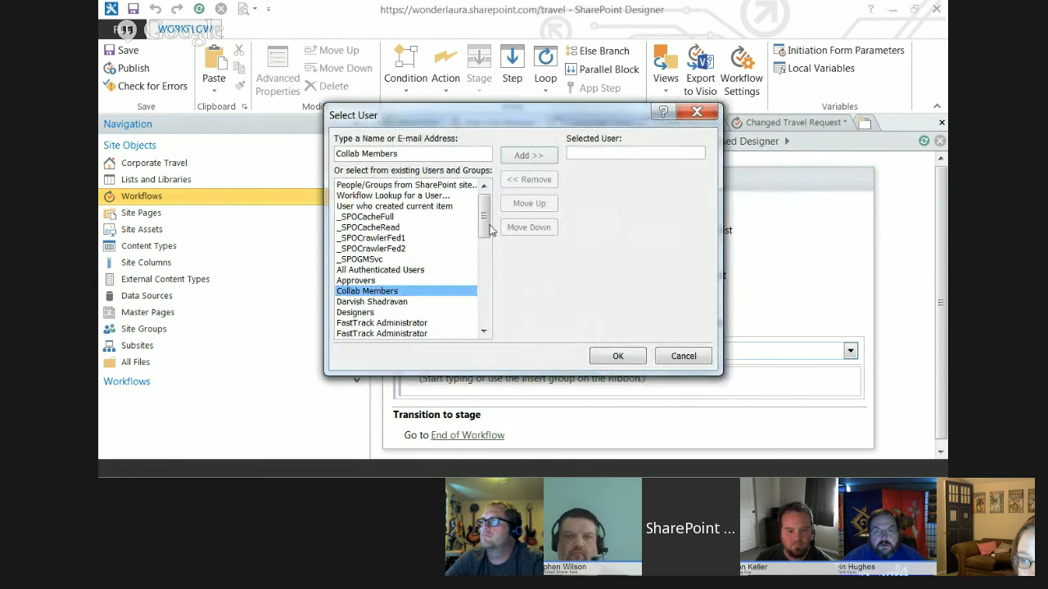
double_click(379, 296)
click(618, 357)
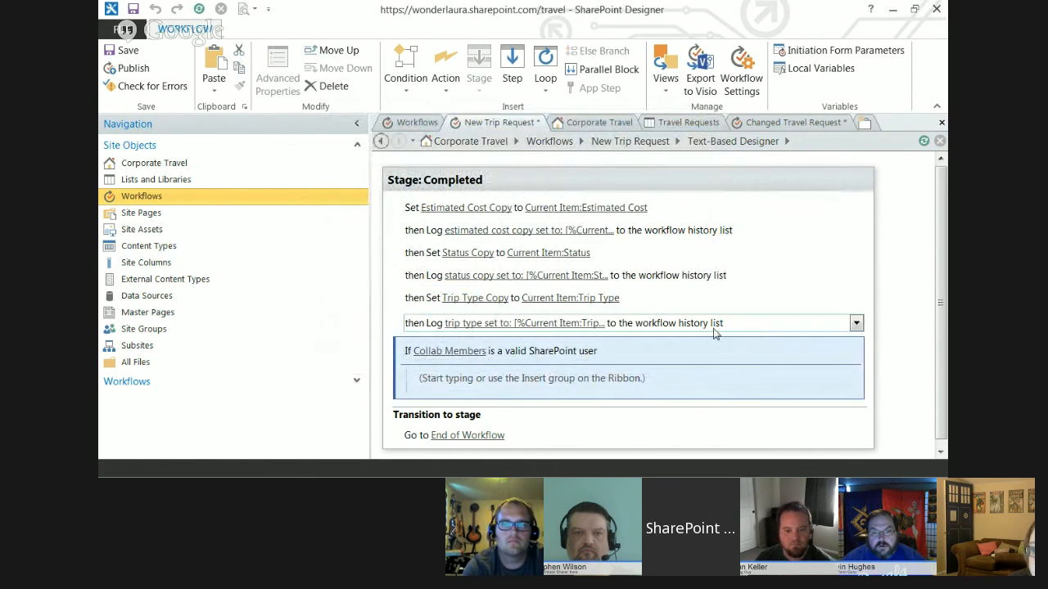
- Delete the "If Collab Members is a valid SharePoint user" condition and publish the New Trip Request workflow
key(Delete)
click(483, 270)
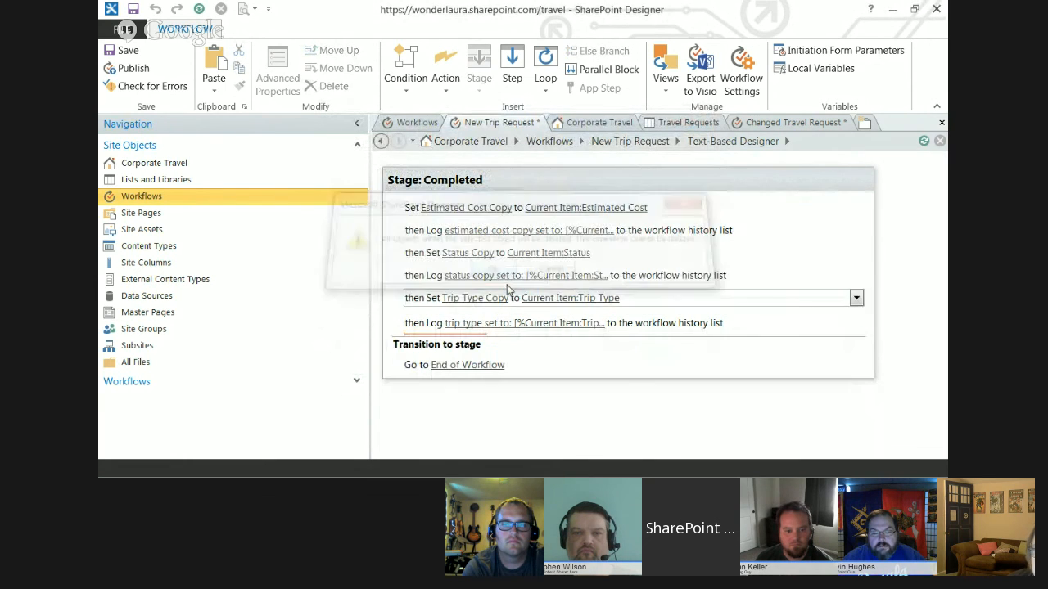
click(128, 68)
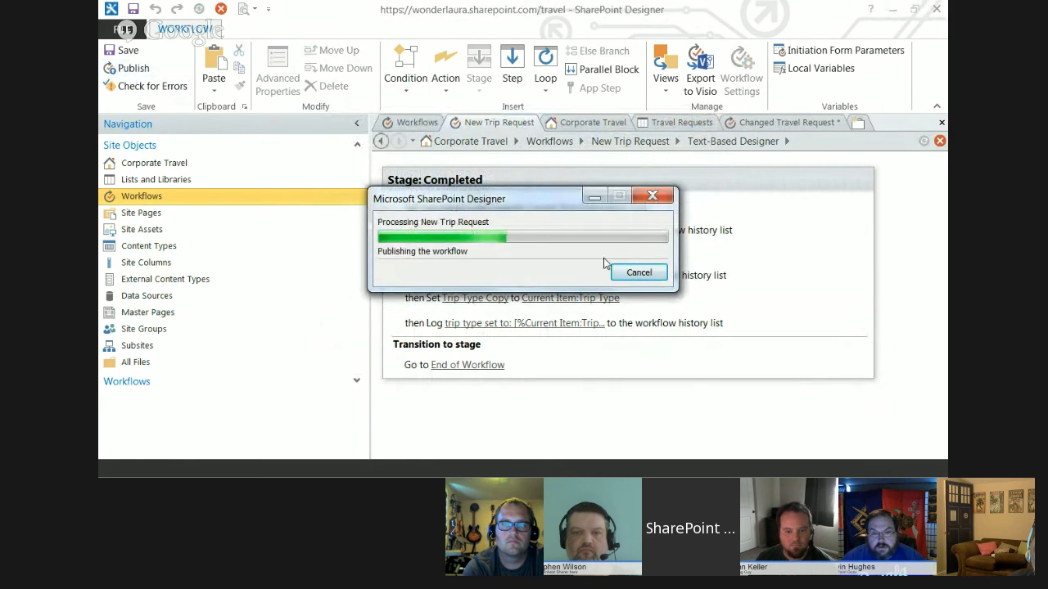